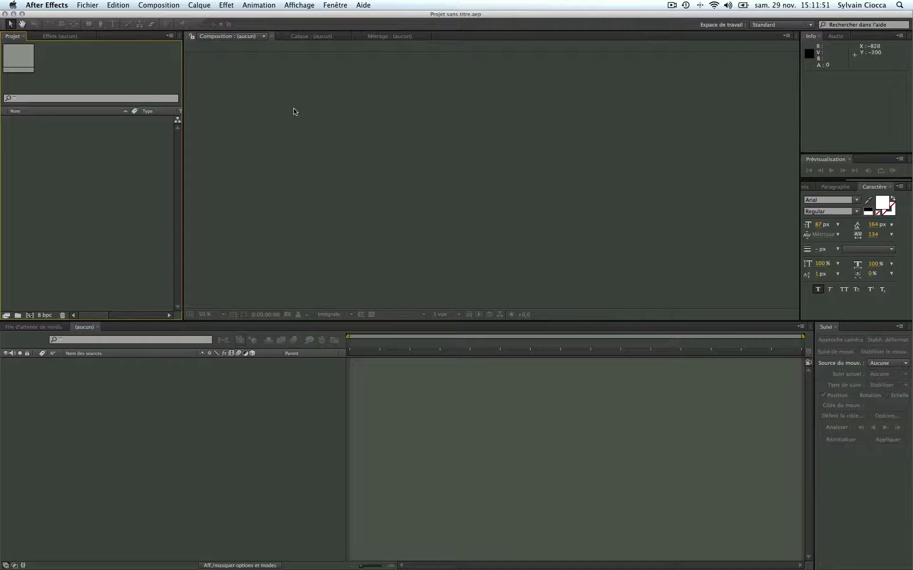
# - Import services.mp4 and create a services composition from the clip
pyautogui.click(67, 136)
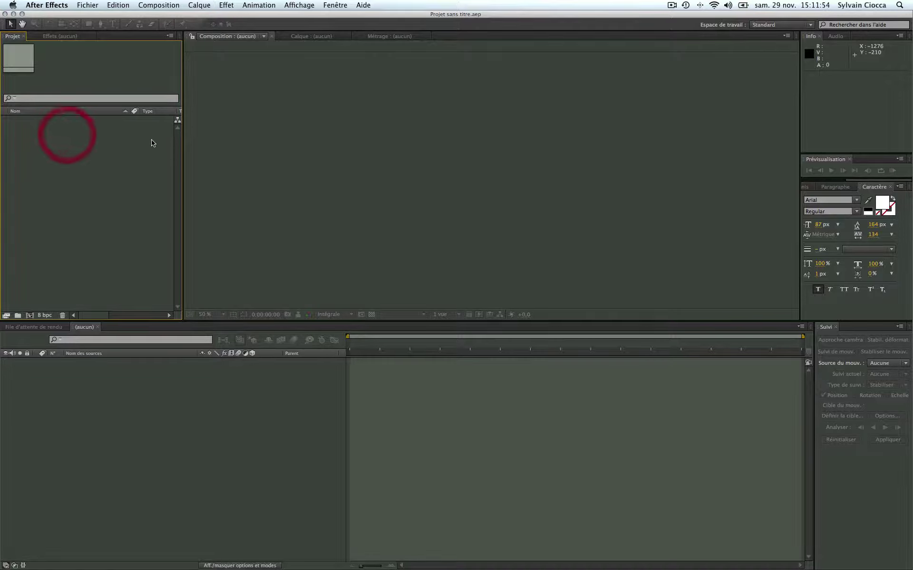
pyautogui.doubleClick(61, 142)
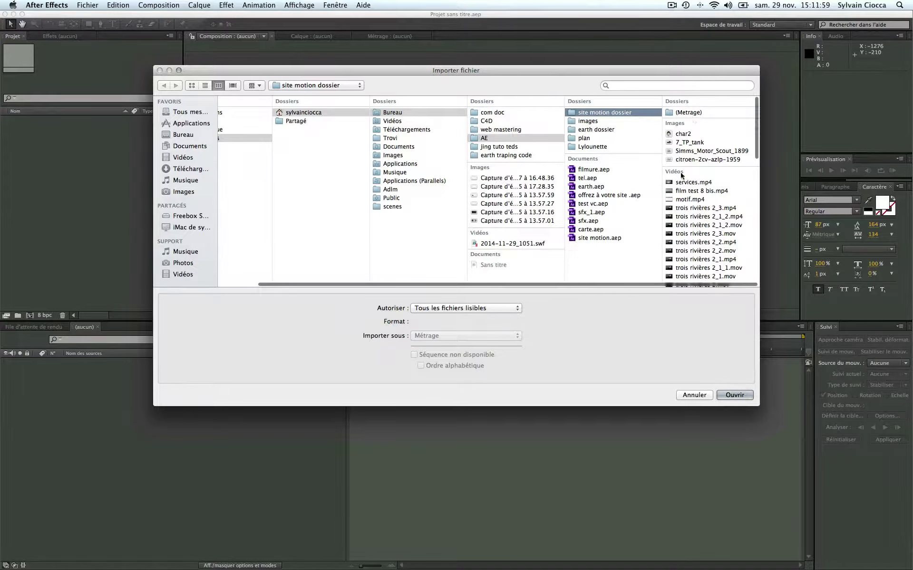
pyautogui.doubleClick(671, 182)
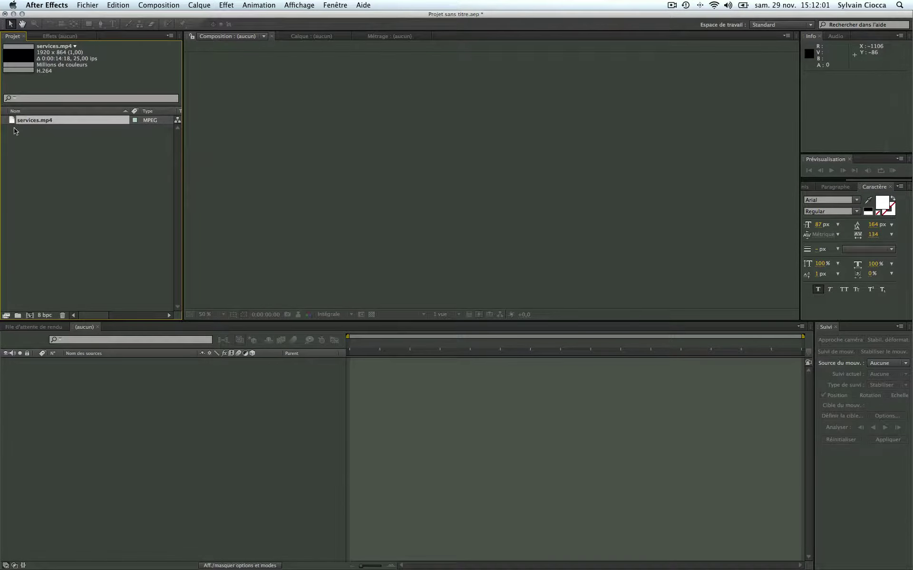
pyautogui.moveTo(10, 129); pyautogui.dragTo(30, 315)
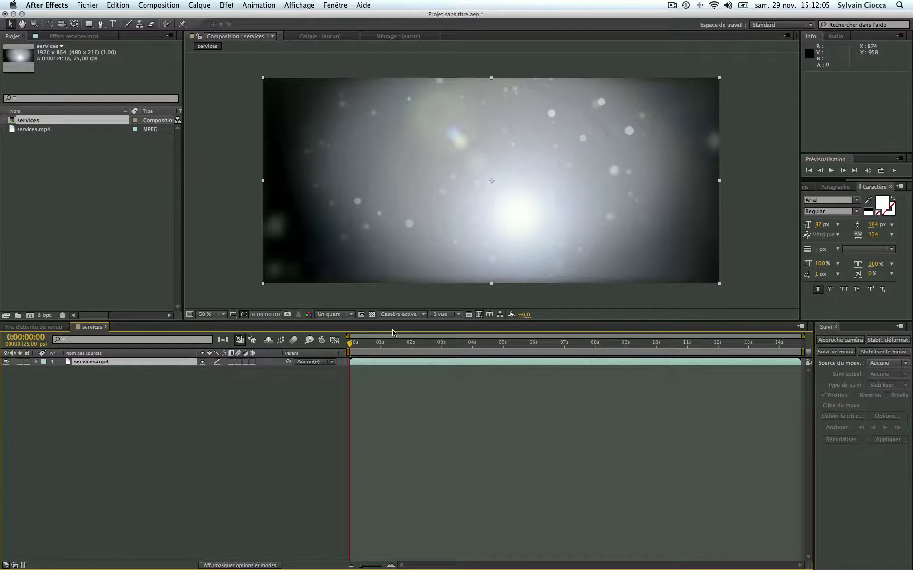
# - Play back the services comp, then delete both the services composition and services.mp4
pyautogui.press('space')
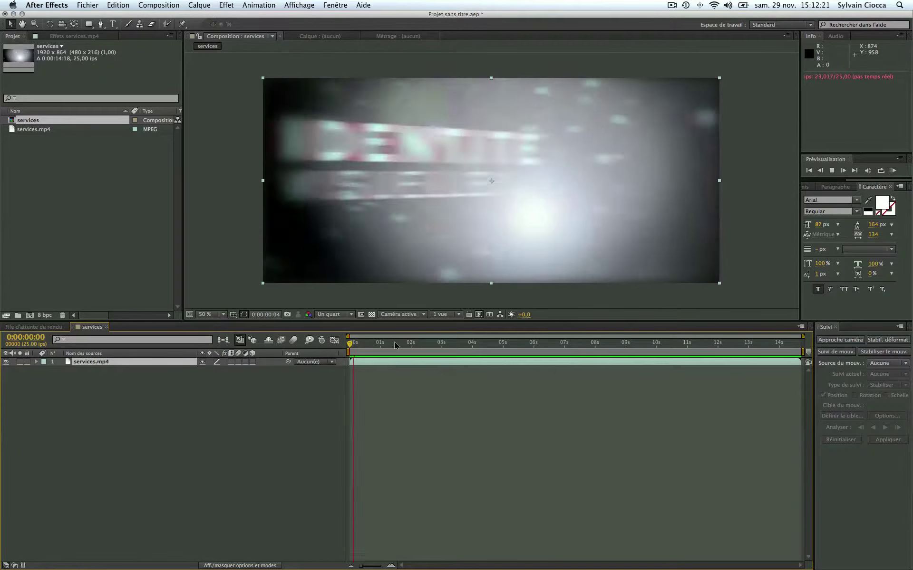
pyautogui.click(510, 387)
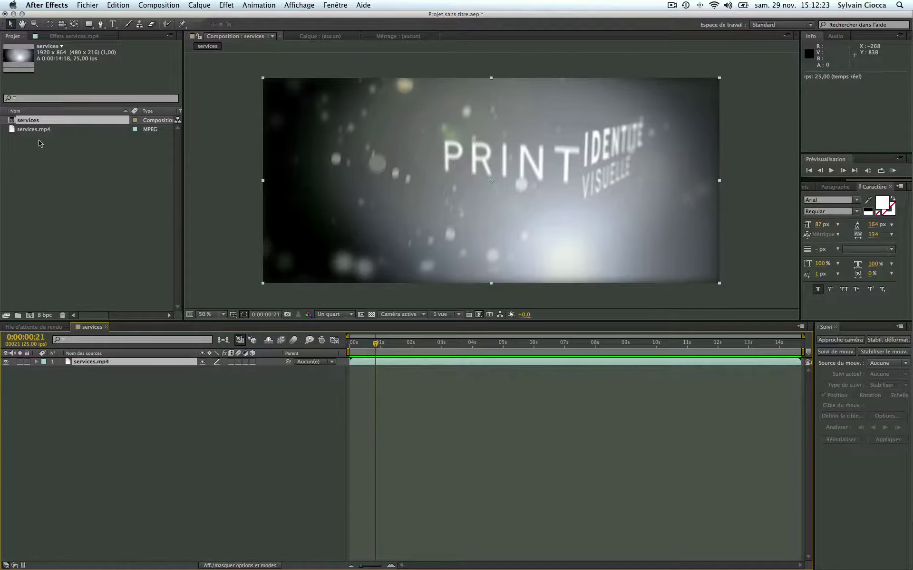
pyautogui.click(28, 129)
pyautogui.keyDown('shift'); pyautogui.click(18, 120); pyautogui.keyUp('shift')
pyautogui.press('Delete')
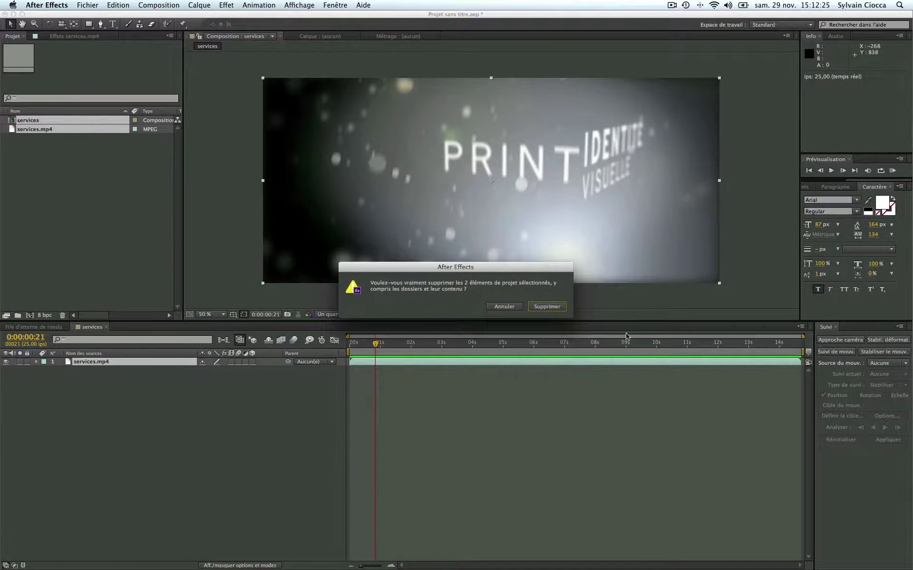
pyautogui.click(546, 307)
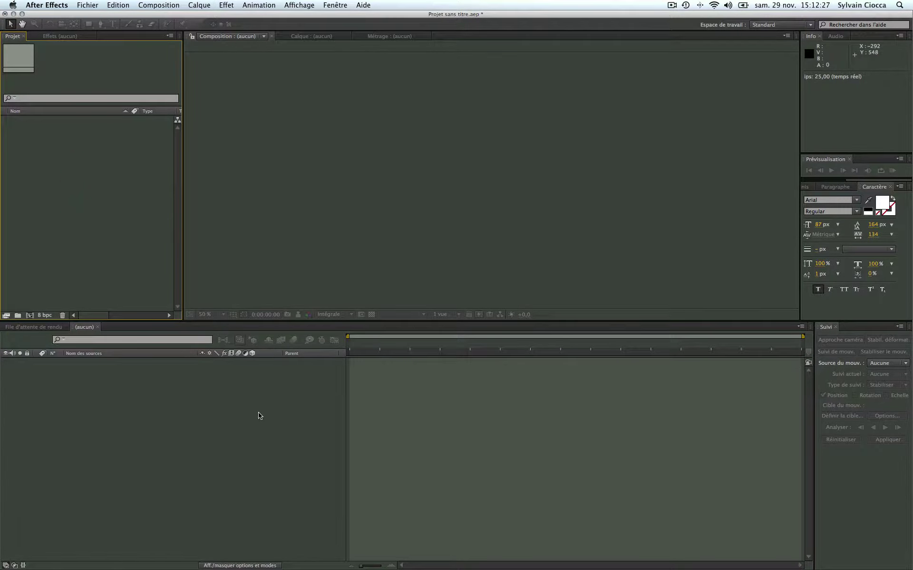
# - Create Composition 1 at HDTV 1080 25 and add a white solid named particules
pyautogui.click(29, 315)
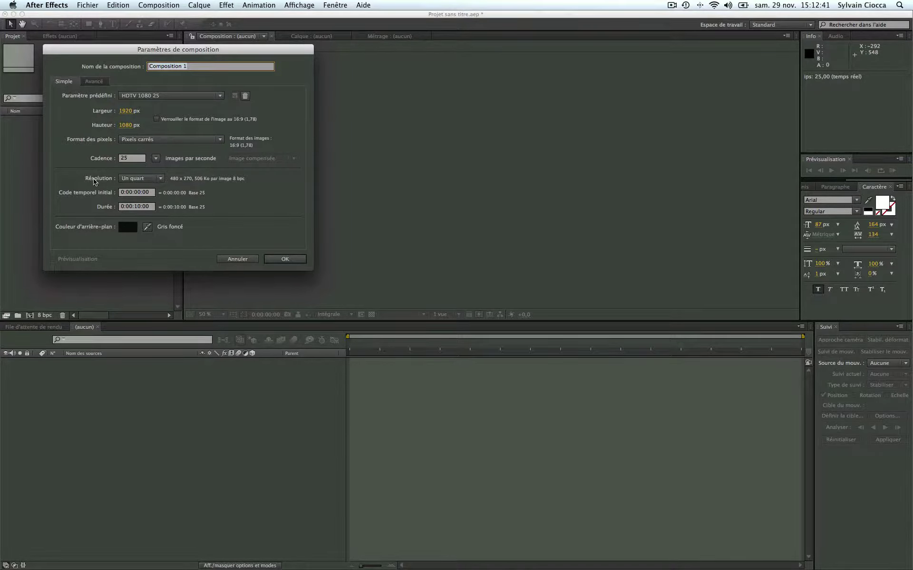
pyautogui.click(281, 259)
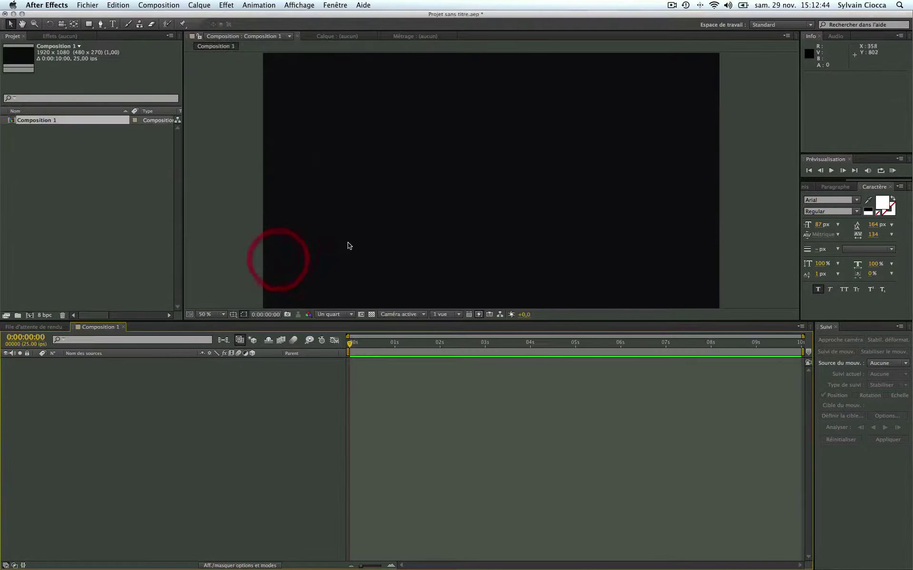
pyautogui.rightClick(150, 386)
pyautogui.moveTo(304, 391)
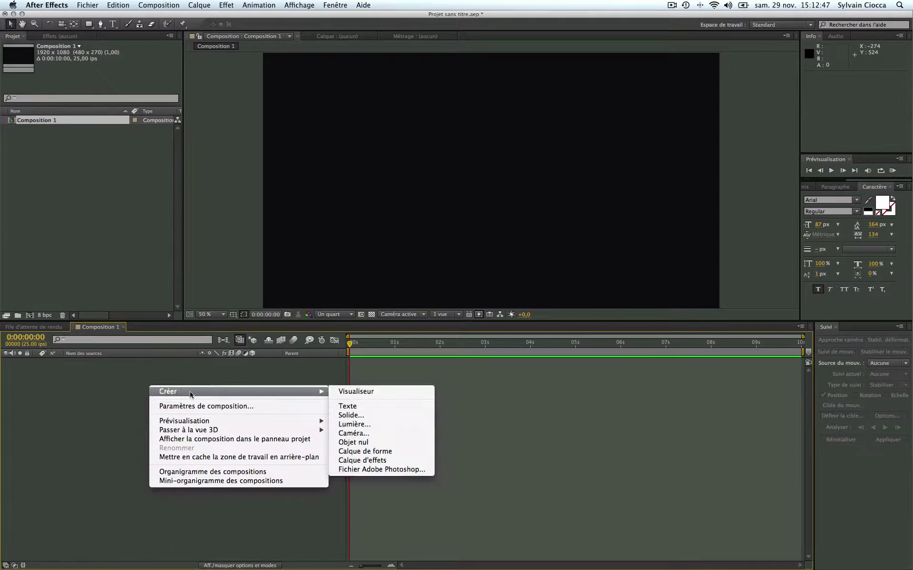
pyautogui.click(360, 416)
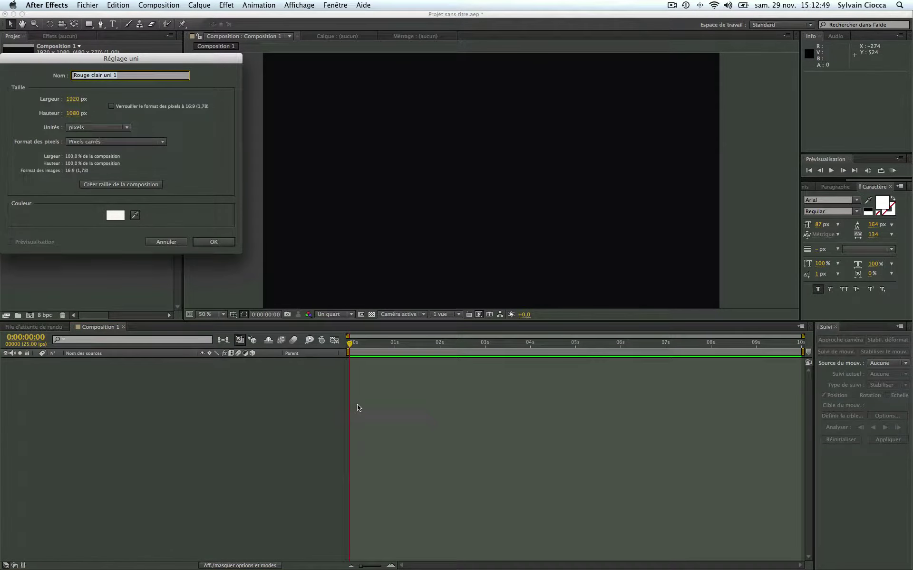
pyautogui.write('particules')
pyautogui.click(210, 241)
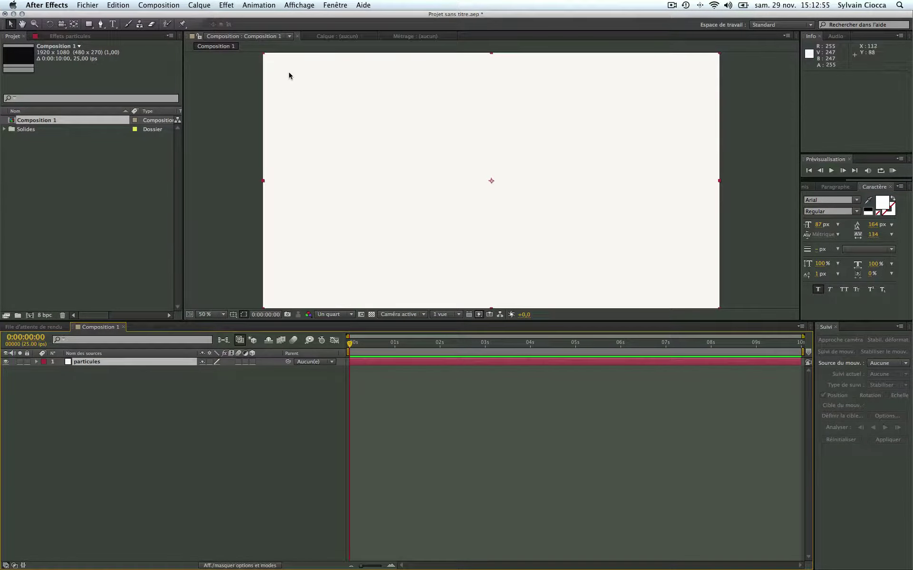
# - Apply Effet > Simulation > CC Particle World to the particules solid
pyautogui.click(225, 4)
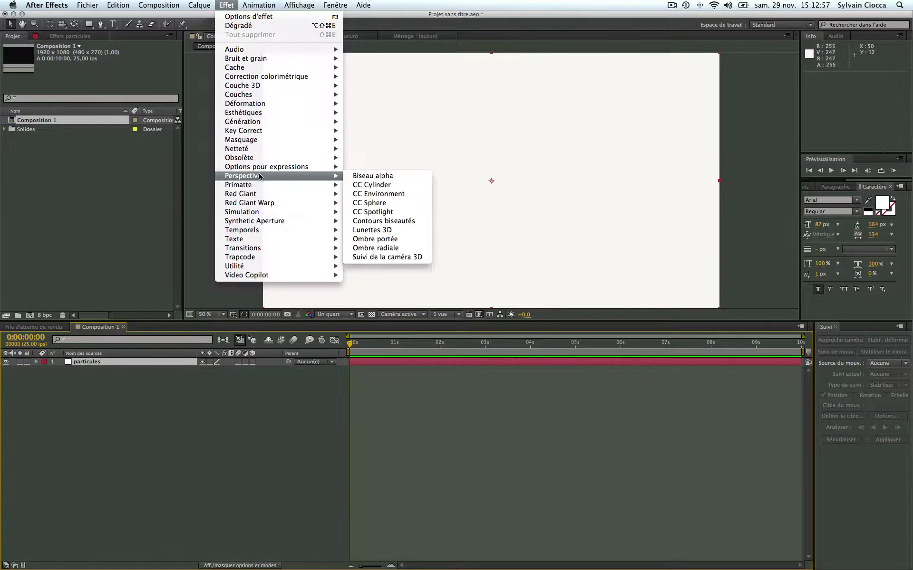
pyautogui.moveTo(260, 212)
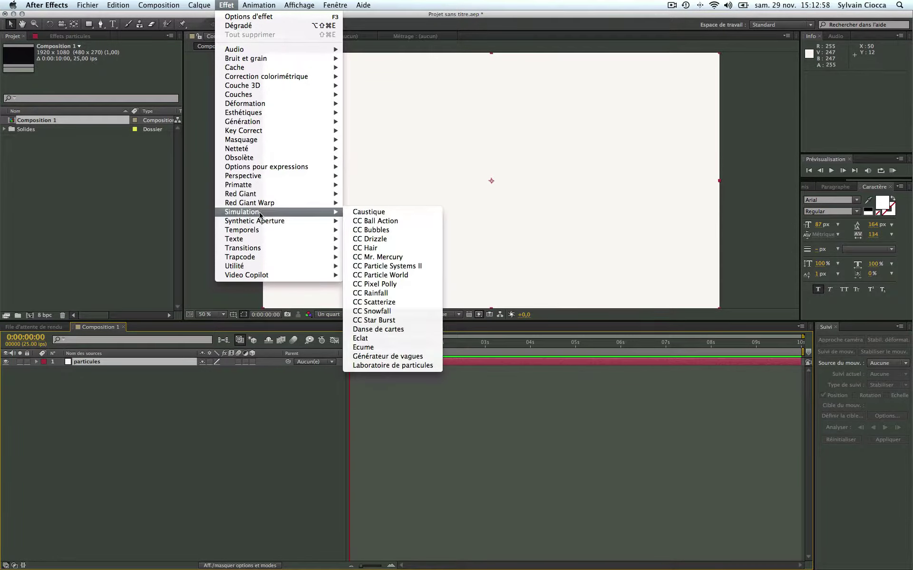
pyautogui.click(378, 276)
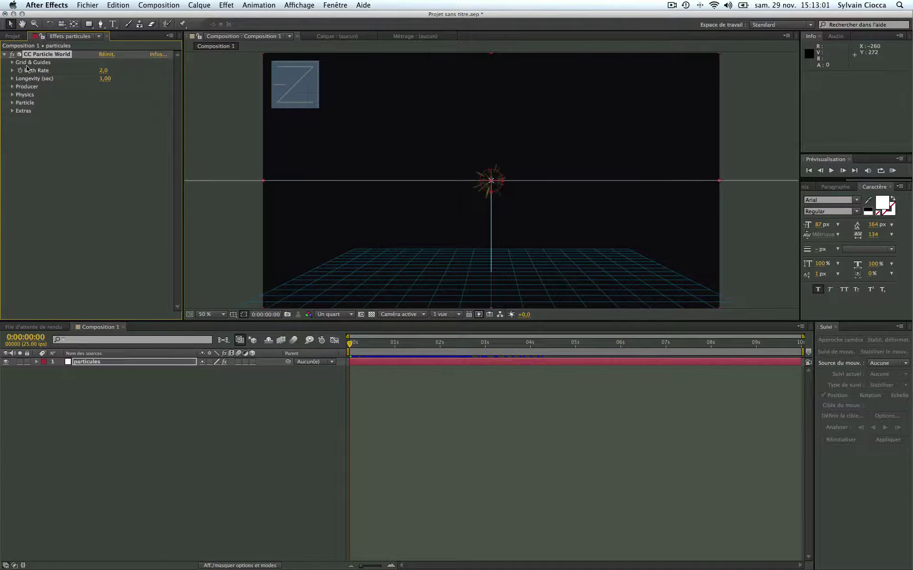
# - Turn off the emitter position, radius, motion path, floor, horizon and axis box guides
pyautogui.click(12, 62)
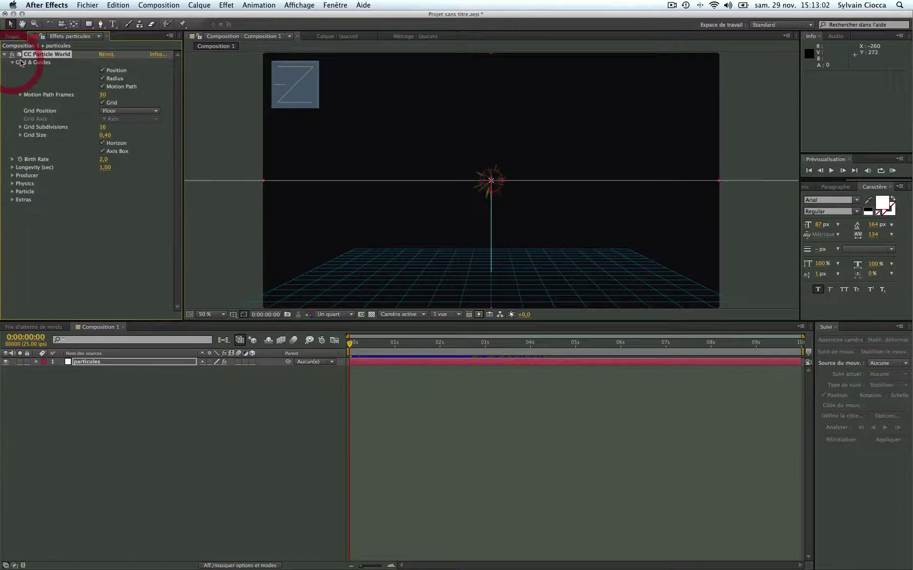
pyautogui.click(102, 70)
pyautogui.click(101, 79)
pyautogui.click(101, 87)
pyautogui.click(102, 103)
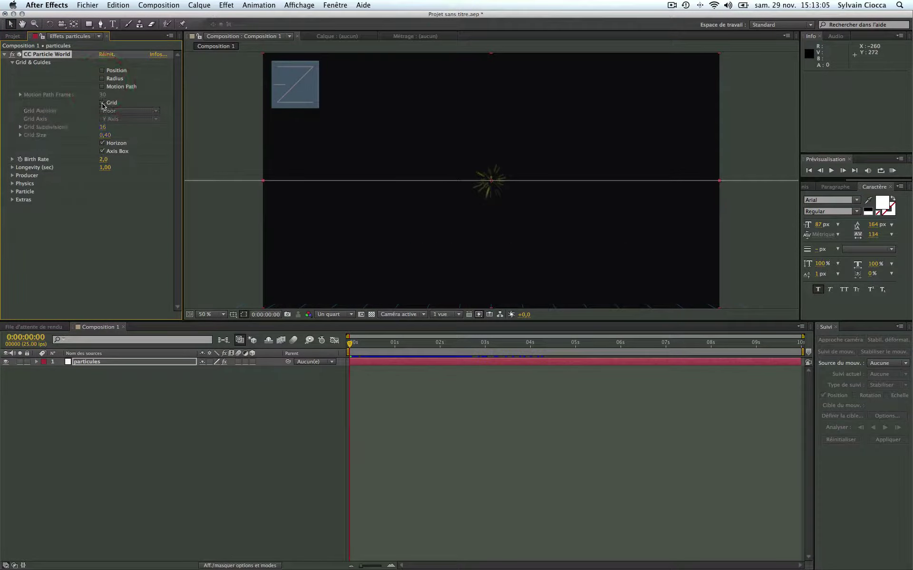
pyautogui.click(102, 143)
pyautogui.click(101, 151)
pyautogui.click(12, 62)
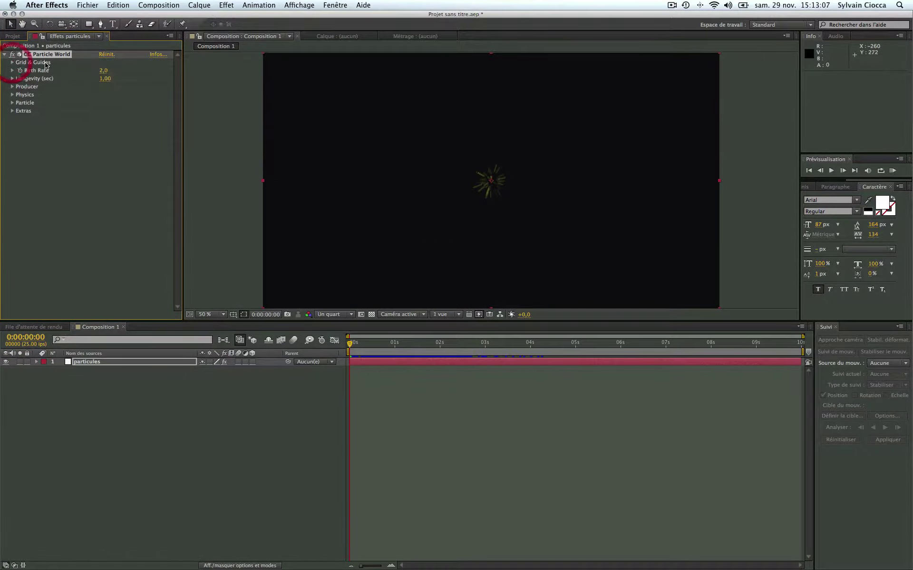
pyautogui.click(13, 70)
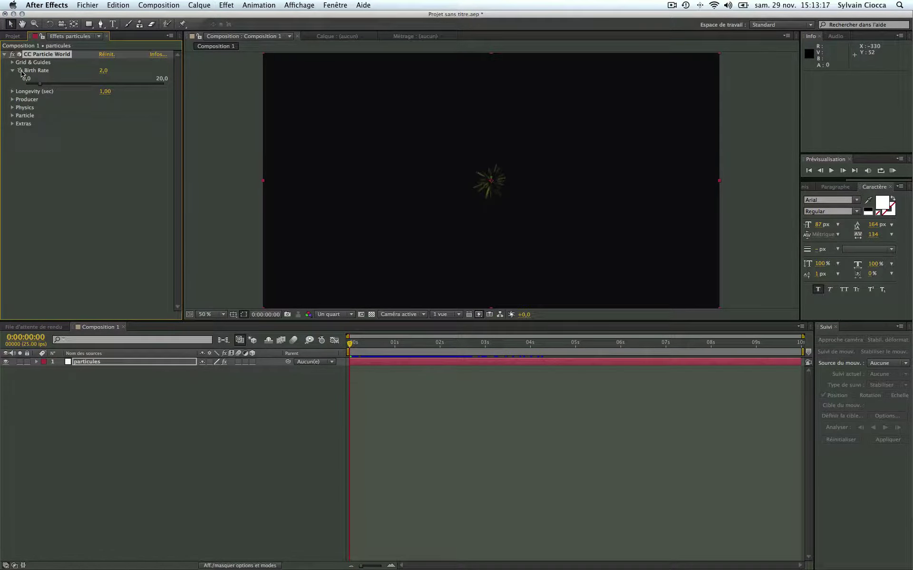
# - Keyframe Birth Rate at 100 on frame 0 and preview the particles
pyautogui.click(19, 71)
pyautogui.click(103, 70)
pyautogui.press('Tab')
pyautogui.click(122, 199)
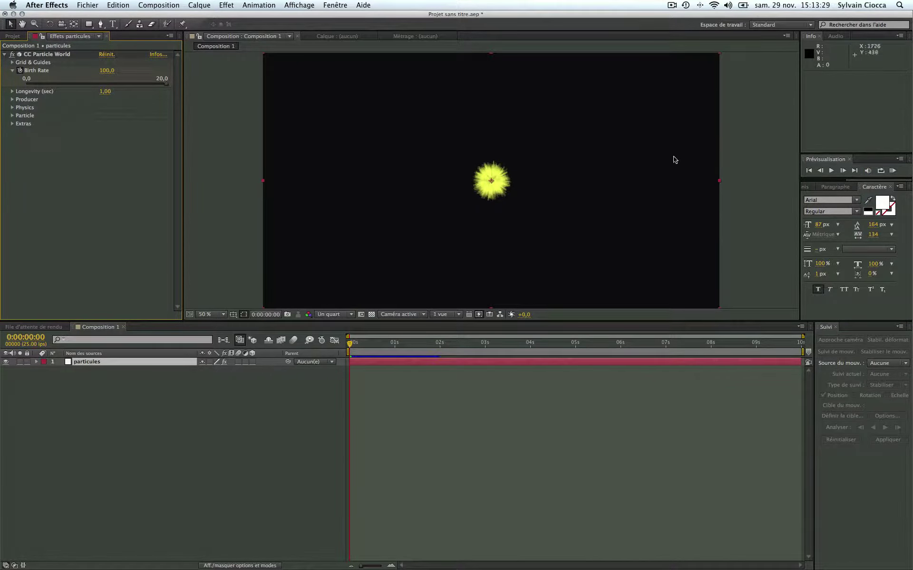
pyautogui.press('space')
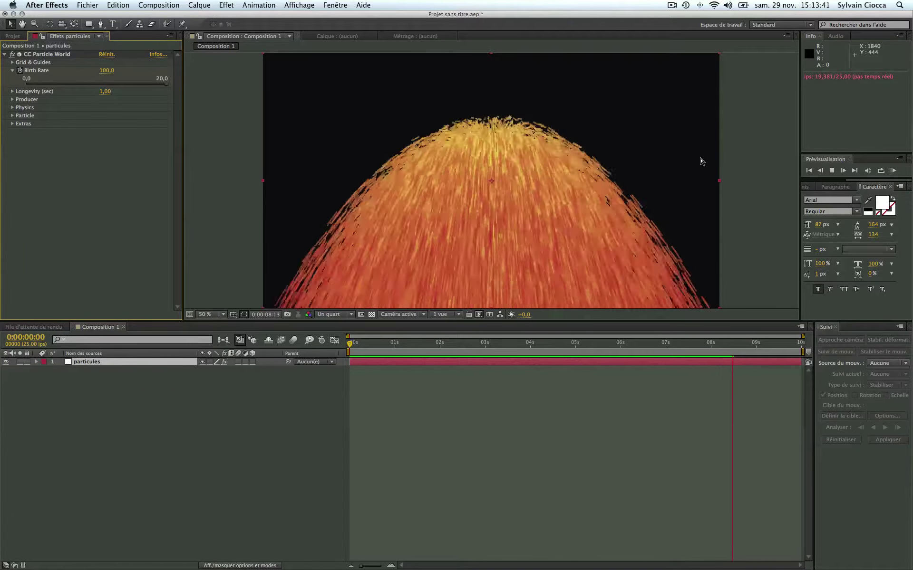
pyautogui.press('space')
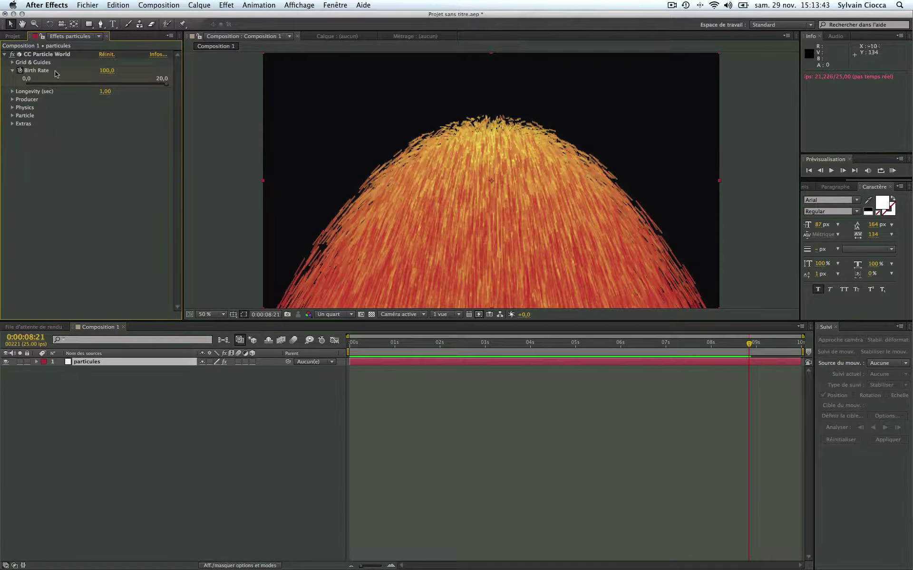
# - Step forward to frame 1 and keyframe Birth Rate at 0
pyautogui.click(12, 70)
pyautogui.moveTo(351, 343); pyautogui.dragTo(393, 341)
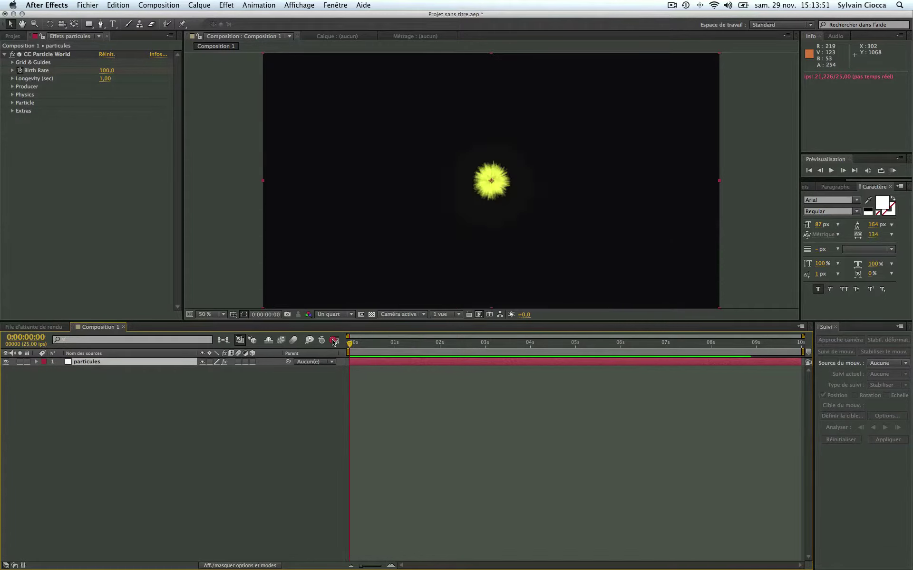
pyautogui.moveTo(393, 341); pyautogui.dragTo(335, 342)
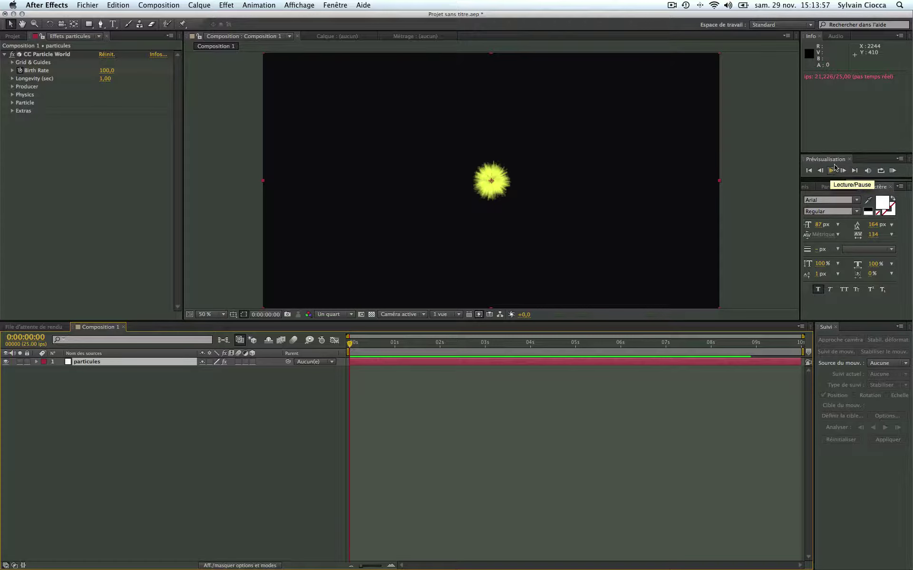
pyautogui.click(844, 174)
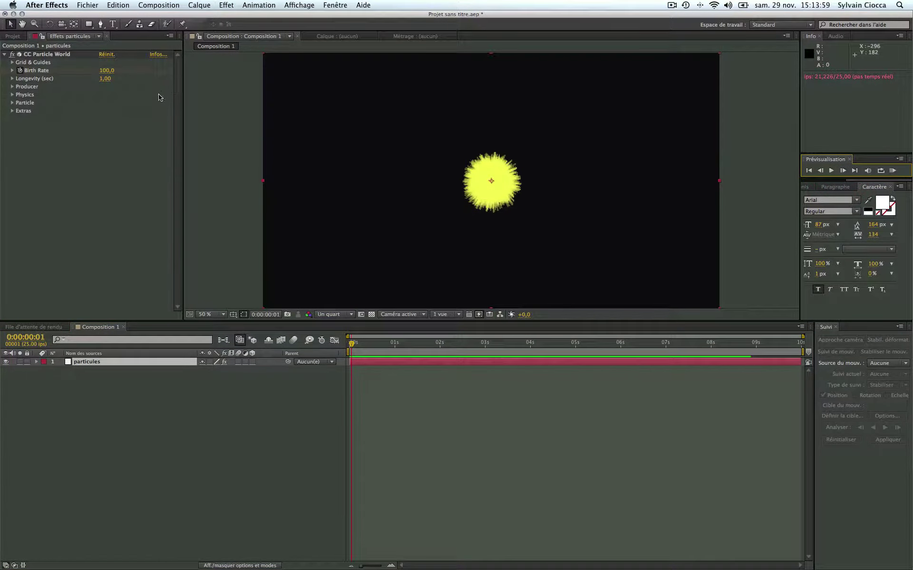
pyautogui.click(105, 71)
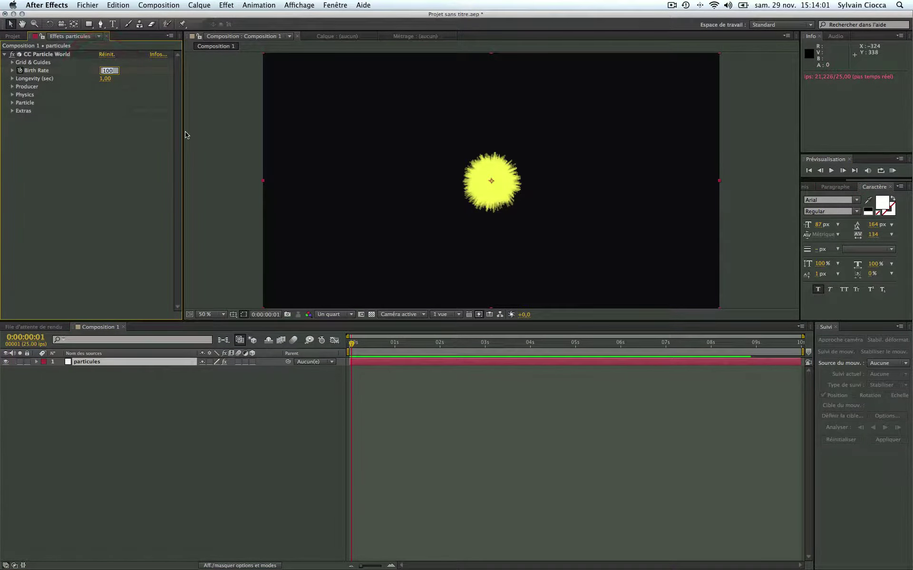
pyautogui.write('0')
pyautogui.click(109, 127)
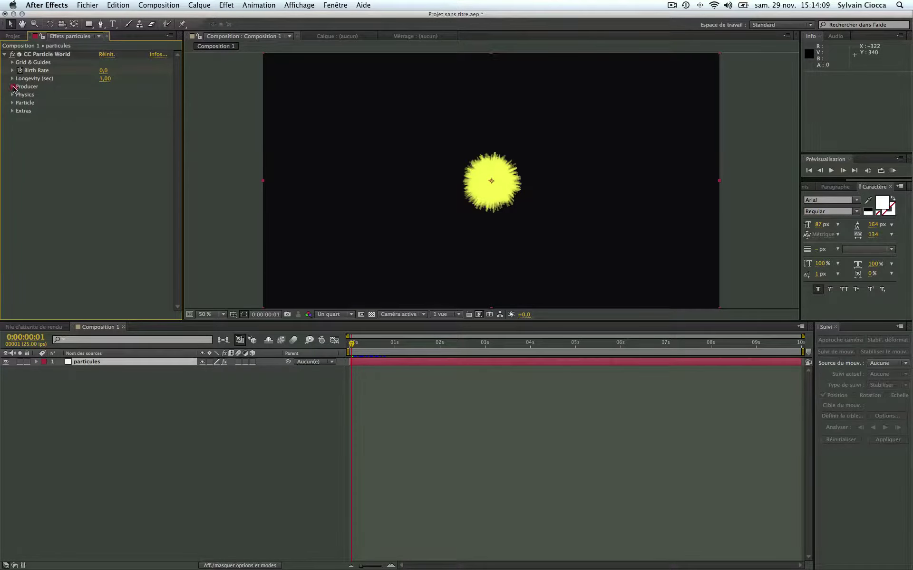
# - Expand the Producer settings and preview the current particle burst
pyautogui.click(13, 87)
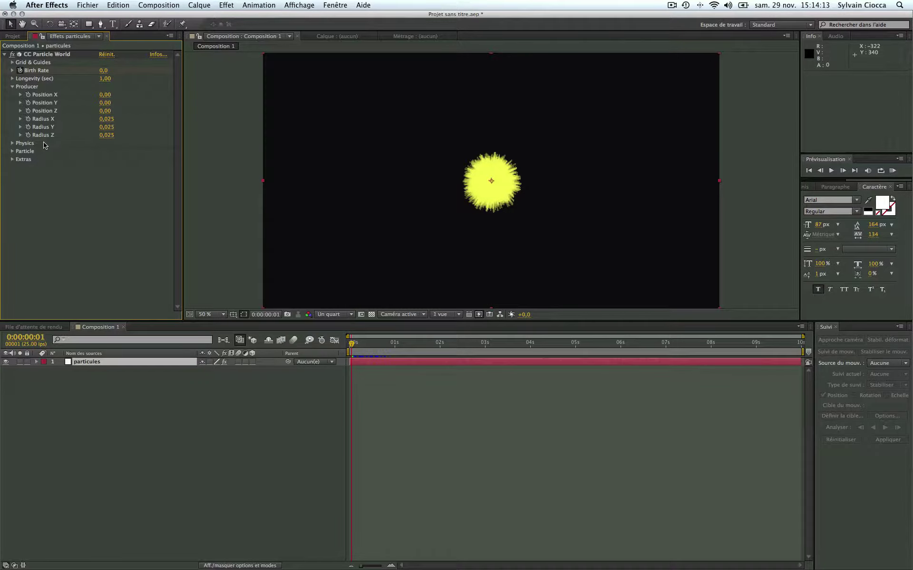
pyautogui.press('space')
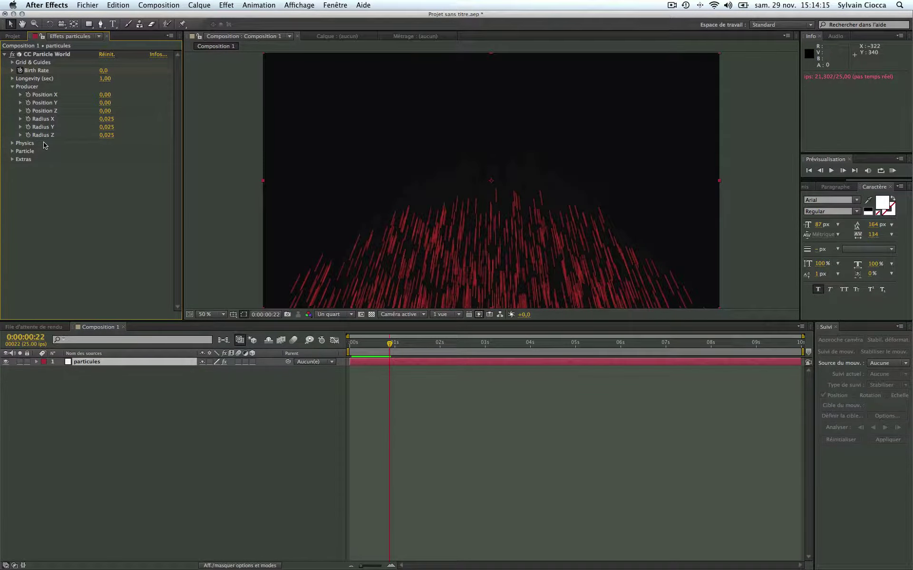
pyautogui.moveTo(390, 344); pyautogui.dragTo(367, 351)
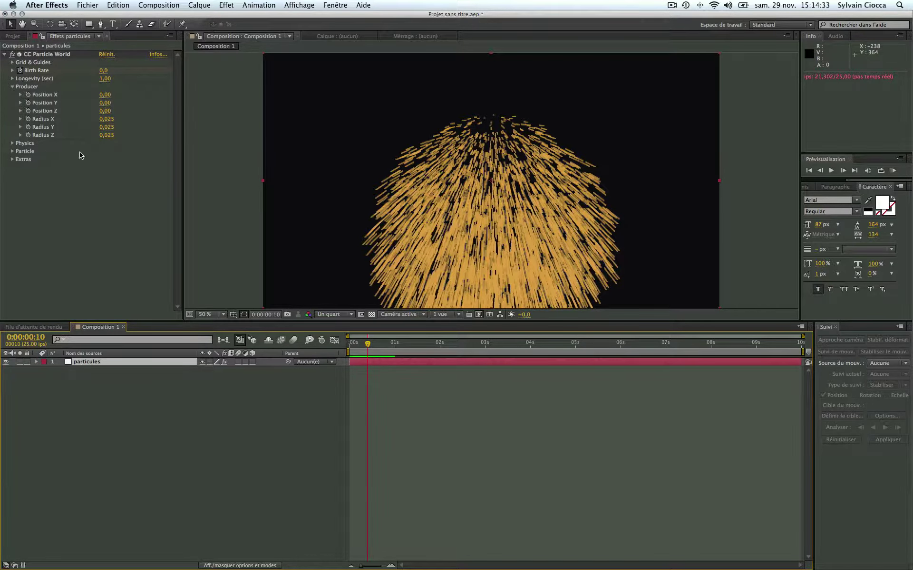
# - Set producer Radius X, Y and Z to 1,000 and preview the spread particles
pyautogui.click(106, 119)
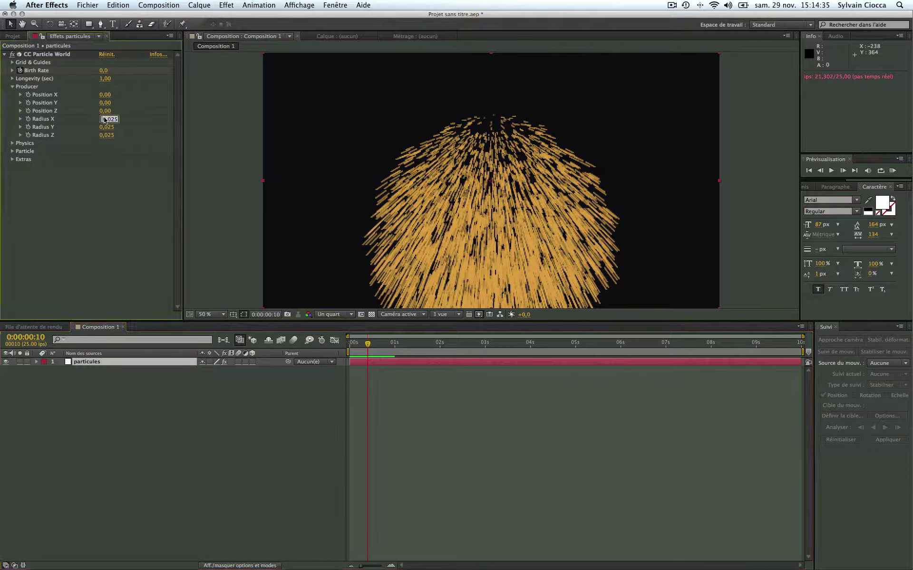
pyautogui.write('1')
pyautogui.press('Tab')
pyautogui.write('1')
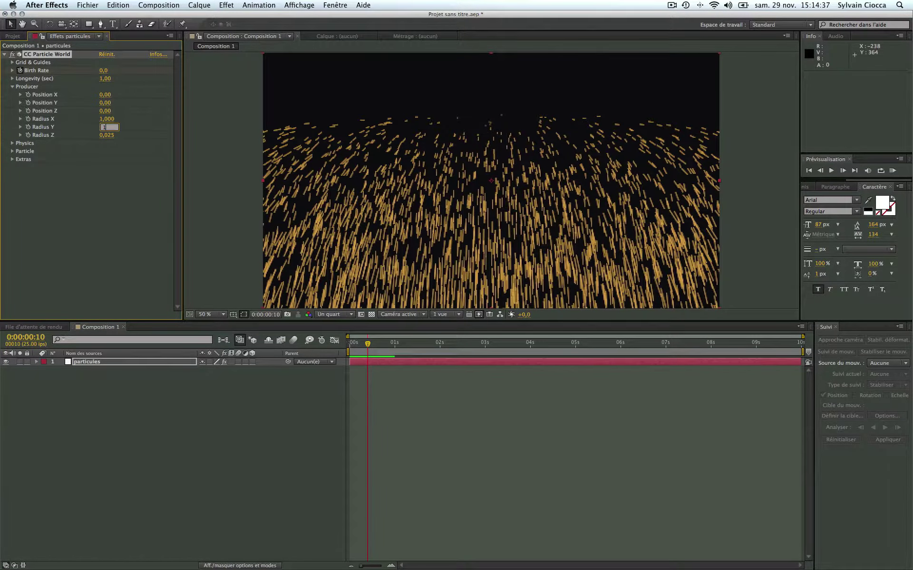
pyautogui.press('Tab')
pyautogui.write('1')
pyautogui.press('Tab')
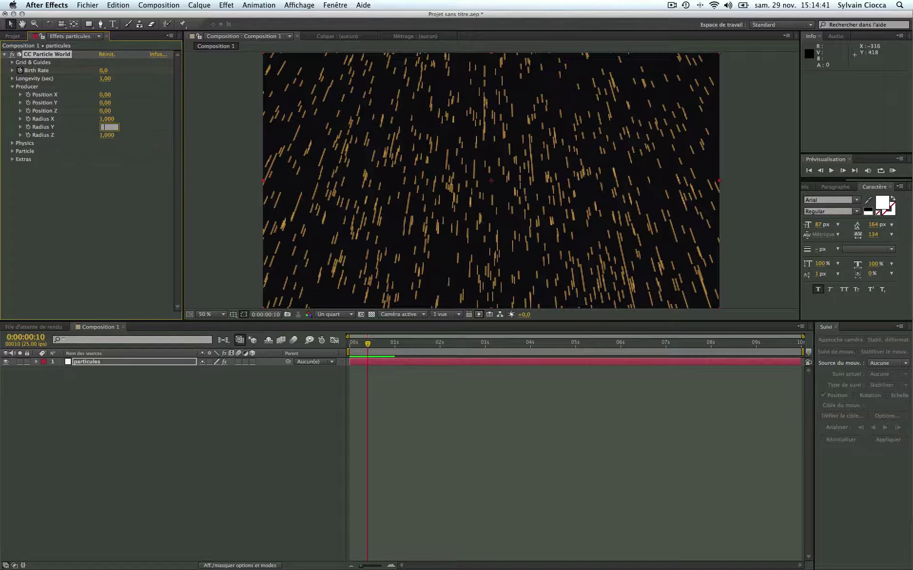
pyautogui.click(152, 176)
pyautogui.press('space')
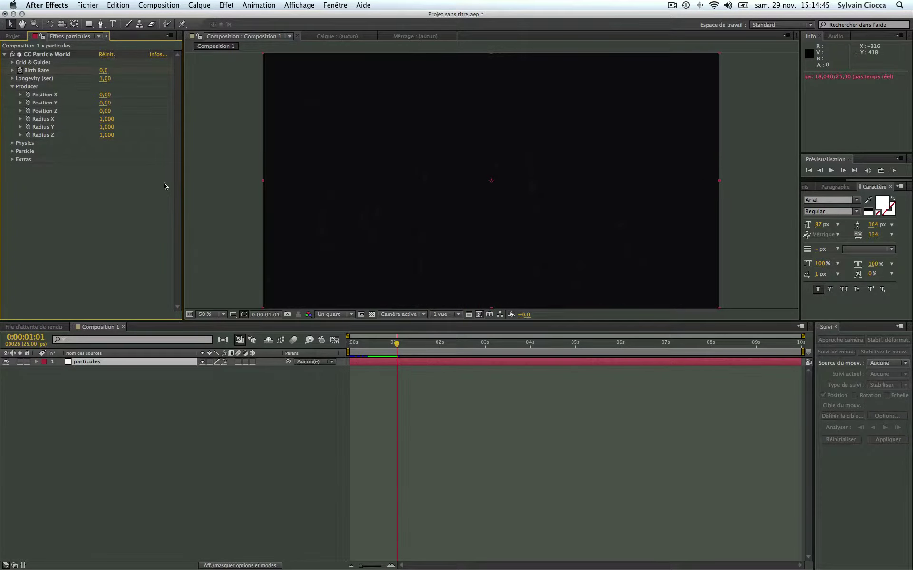
pyautogui.moveTo(397, 344)
pyautogui.mouseDown()
pyautogui.moveTo(334, 351)
pyautogui.moveTo(383, 343)
pyautogui.mouseUp()
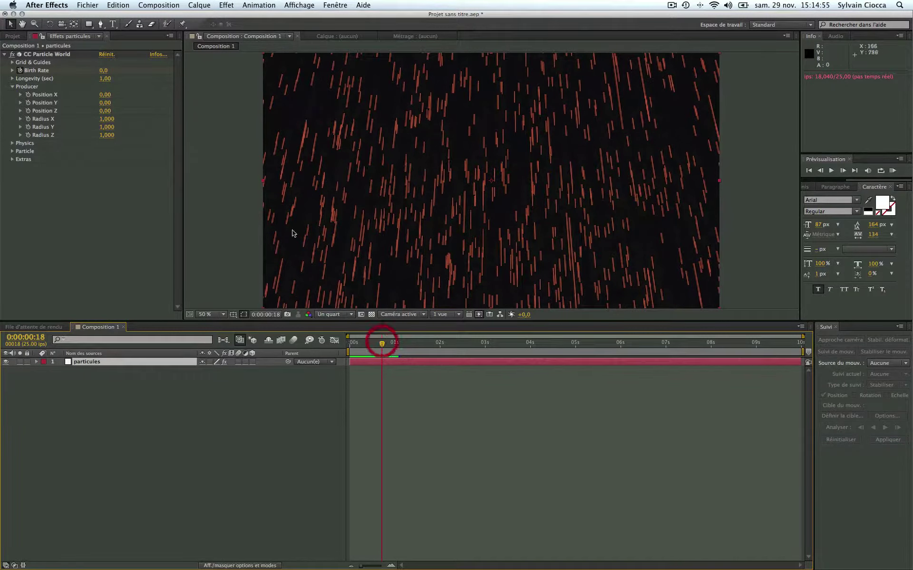
# - Set Physics Velocity, Gravity, Resistance and Extra to 0, then scrub to confirm still dots
pyautogui.click(12, 86)
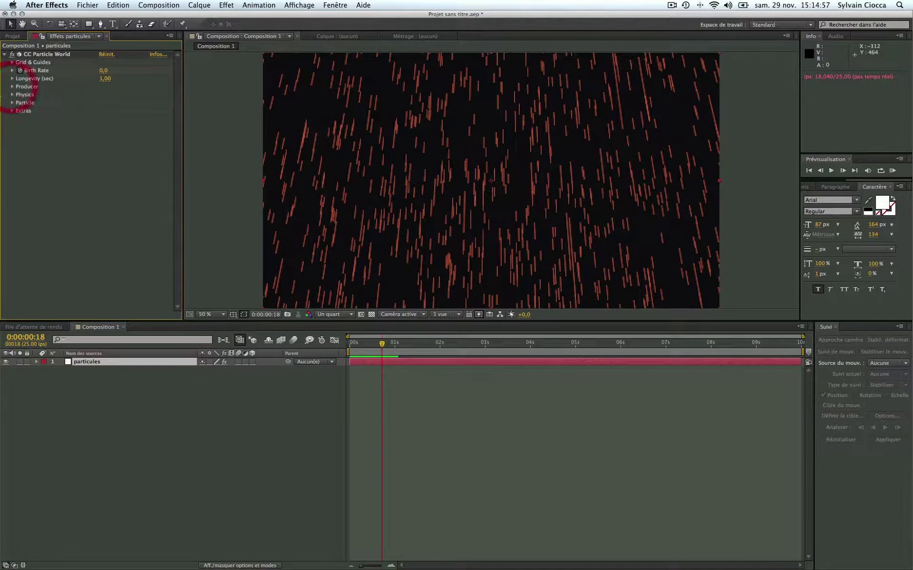
pyautogui.click(11, 94)
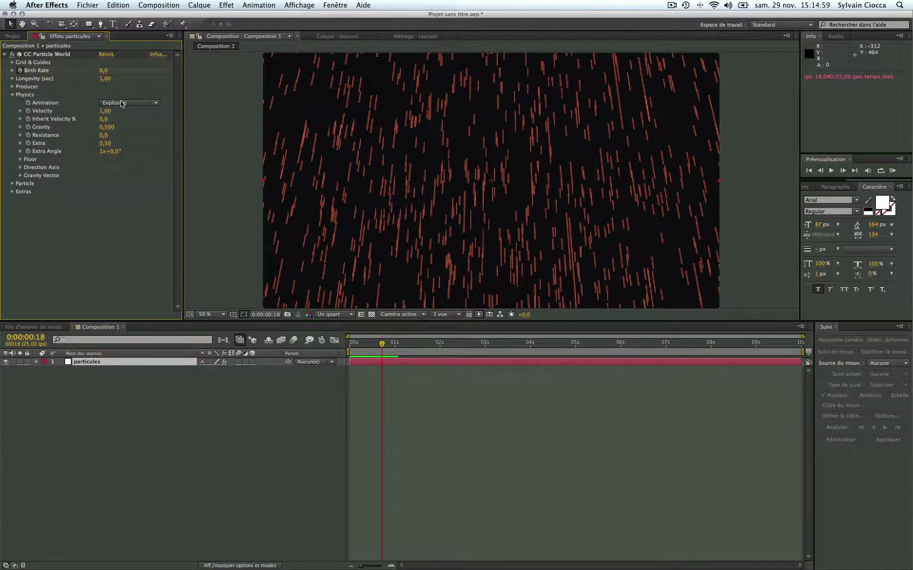
pyautogui.click(103, 111)
pyautogui.write('1')
pyautogui.click(106, 127)
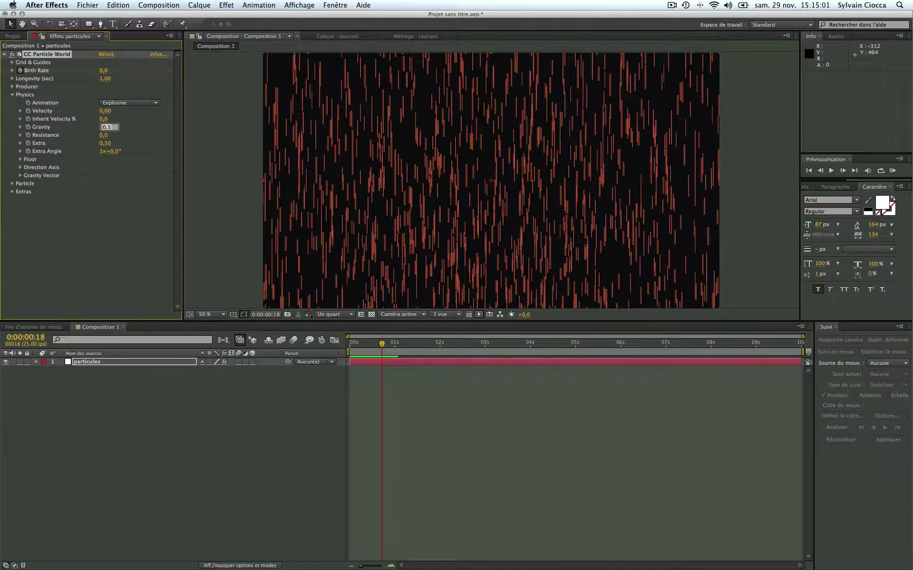
pyautogui.write('0')
pyautogui.press('Tab')
pyautogui.press('Tab')
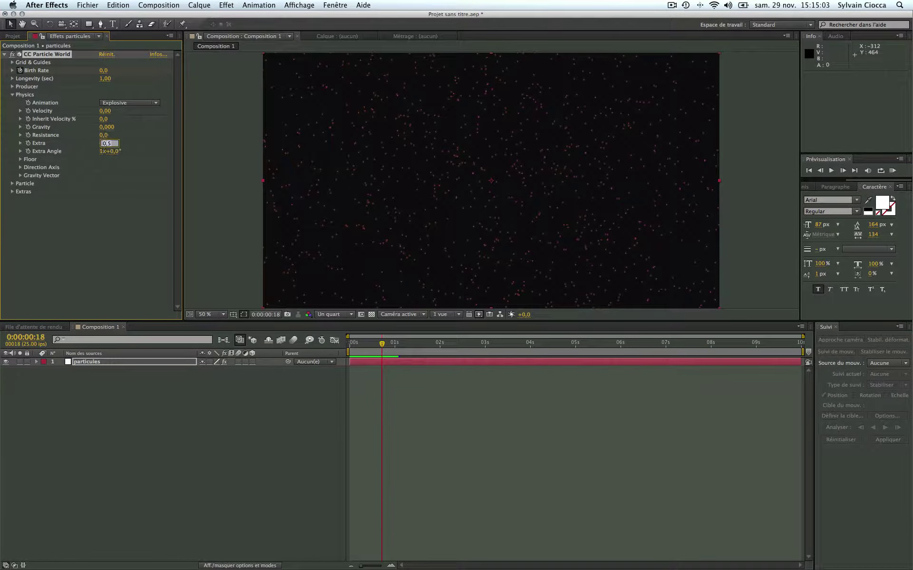
pyautogui.write('0')
pyautogui.press('Tab')
pyautogui.click(115, 179)
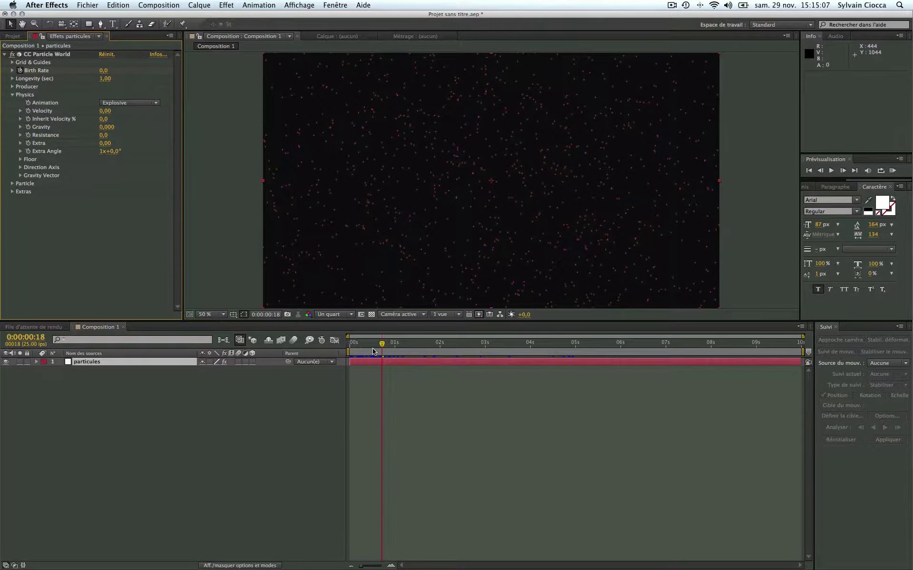
pyautogui.moveTo(386, 347)
pyautogui.mouseDown()
pyautogui.moveTo(339, 354)
pyautogui.moveTo(380, 352)
pyautogui.mouseUp()
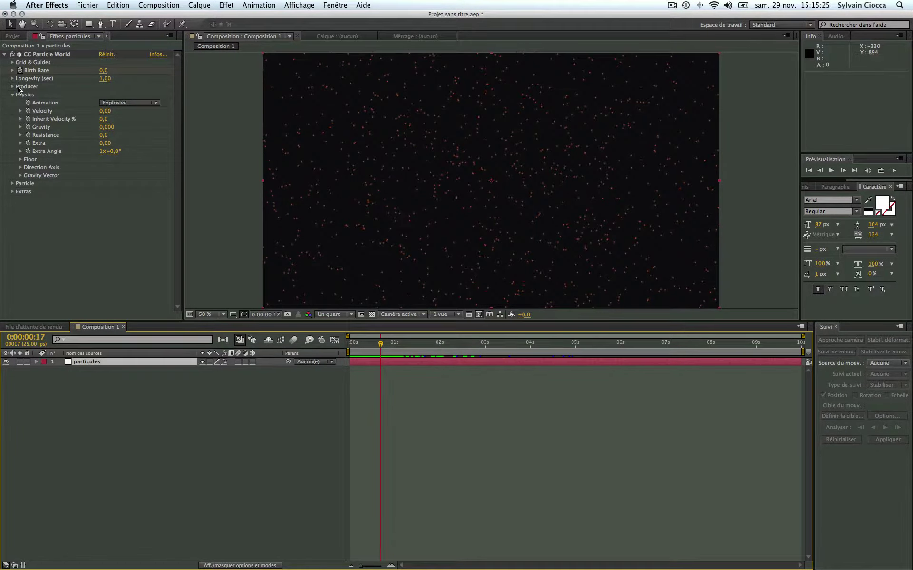
# - Set Longevity to 30 sec and Birth Rate to 0, scrubbing to confirm the dots persist
pyautogui.click(13, 94)
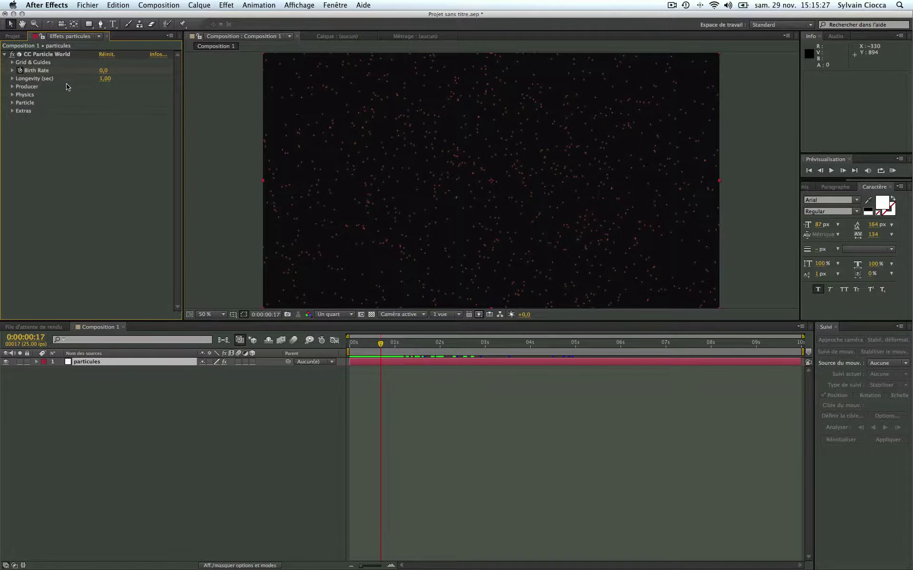
pyautogui.click(12, 79)
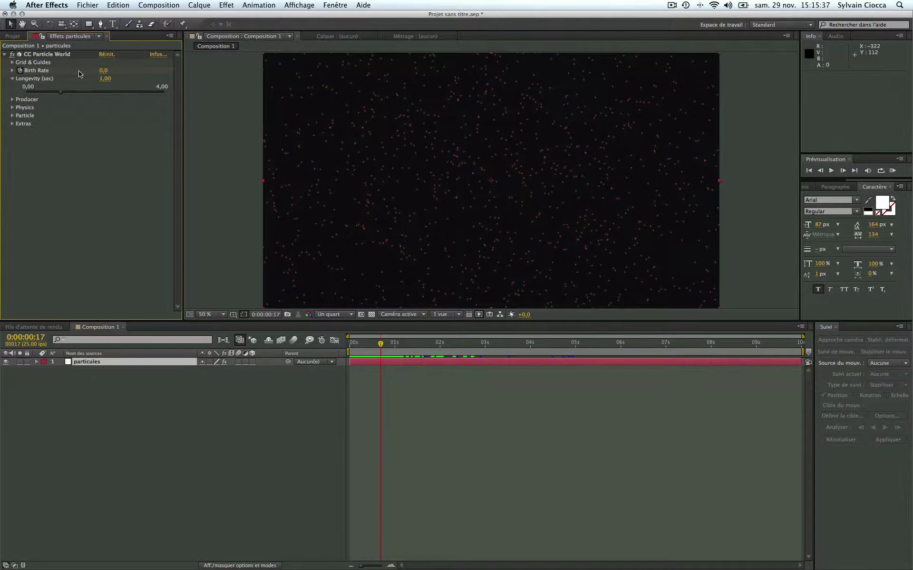
pyautogui.click(104, 80)
pyautogui.write('30')
pyautogui.click(104, 70)
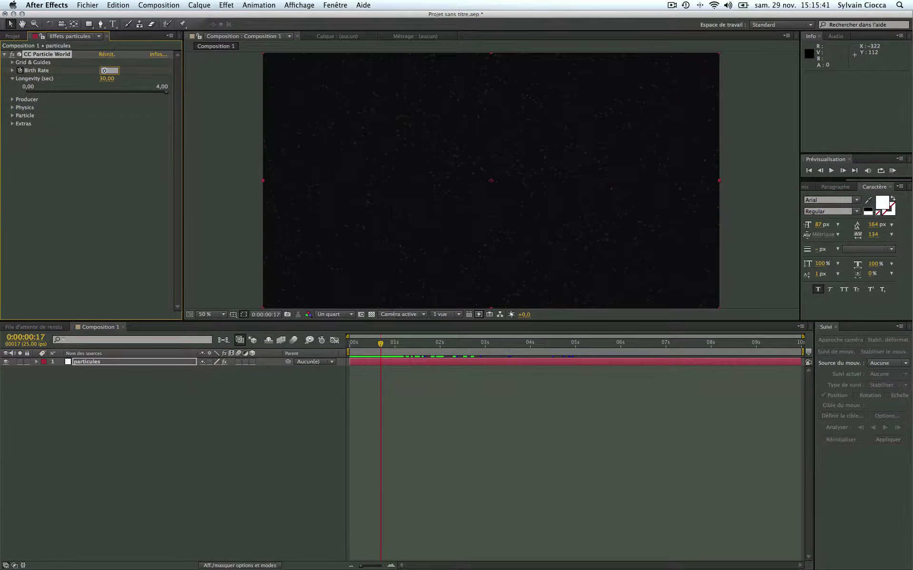
pyautogui.moveTo(381, 344)
pyautogui.mouseDown()
pyautogui.moveTo(706, 344)
pyautogui.moveTo(399, 339)
pyautogui.moveTo(287, 352)
pyautogui.moveTo(470, 353)
pyautogui.mouseUp()
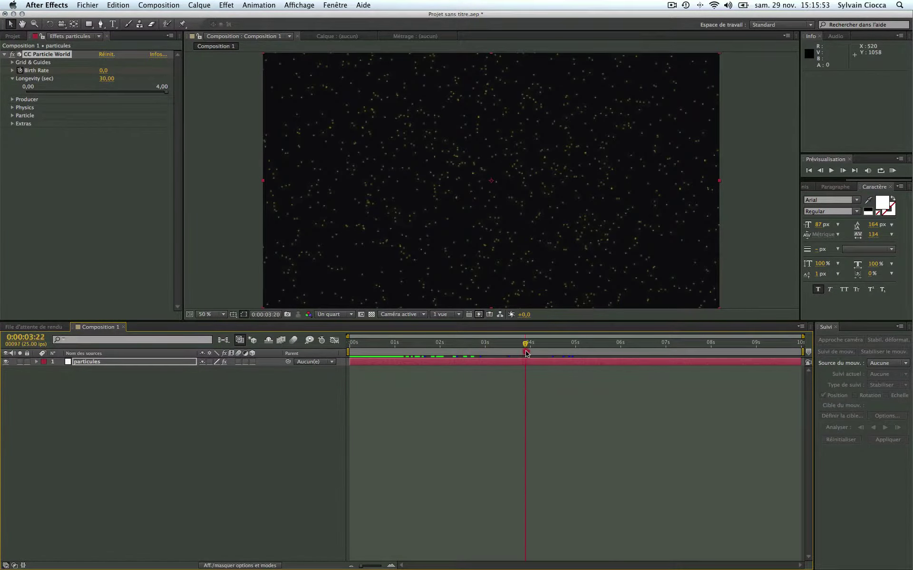
pyautogui.moveTo(470, 353)
pyautogui.mouseDown()
pyautogui.moveTo(414, 356)
pyautogui.moveTo(558, 349)
pyautogui.mouseUp()
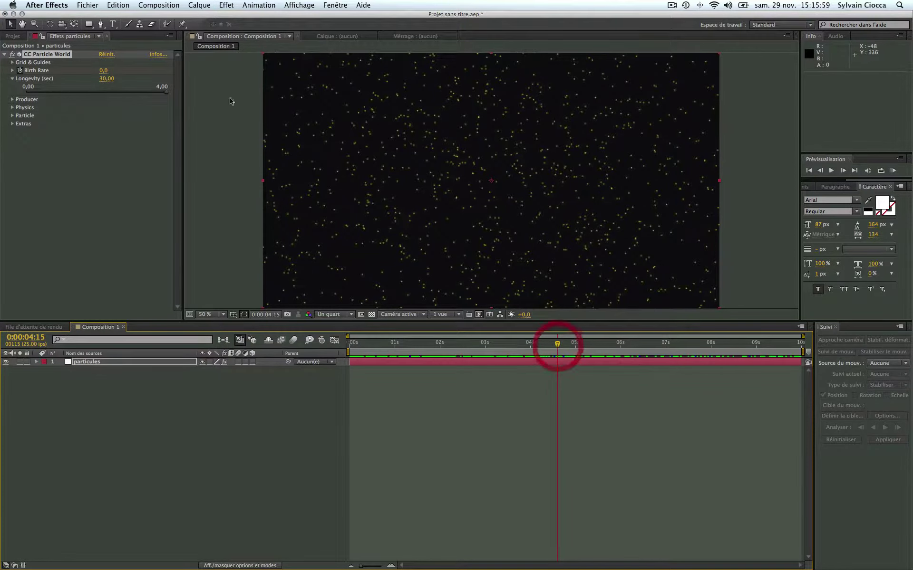
pyautogui.click(12, 80)
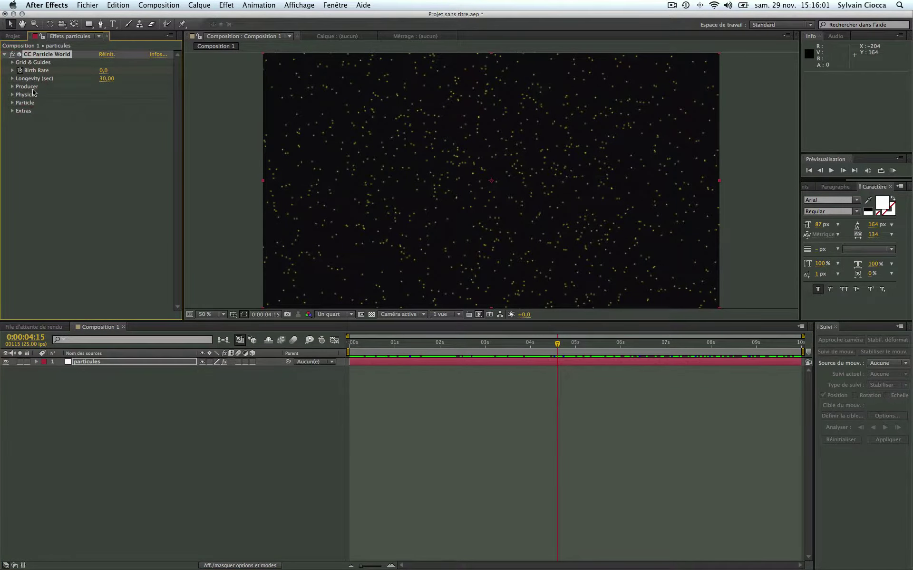
# - Set the particles' Birth Color and Death Color to white
pyautogui.click(12, 103)
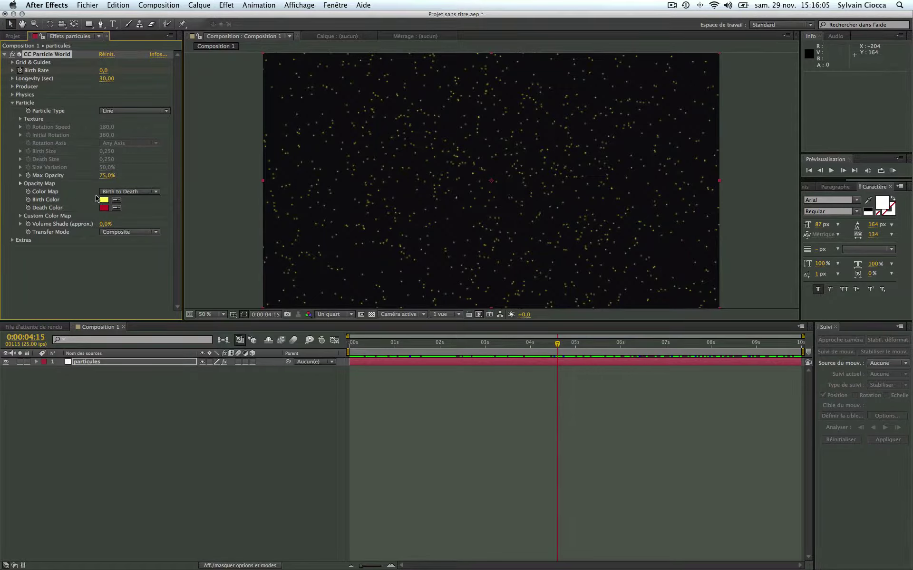
pyautogui.click(102, 200)
pyautogui.moveTo(94, 185); pyautogui.dragTo(9, 73)
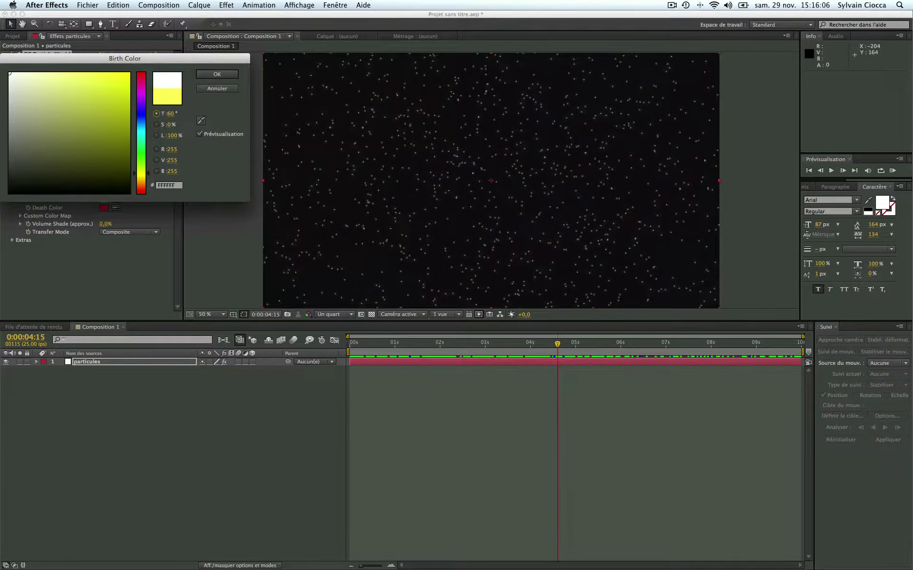
pyautogui.click(217, 74)
pyautogui.click(116, 208)
pyautogui.click(104, 200)
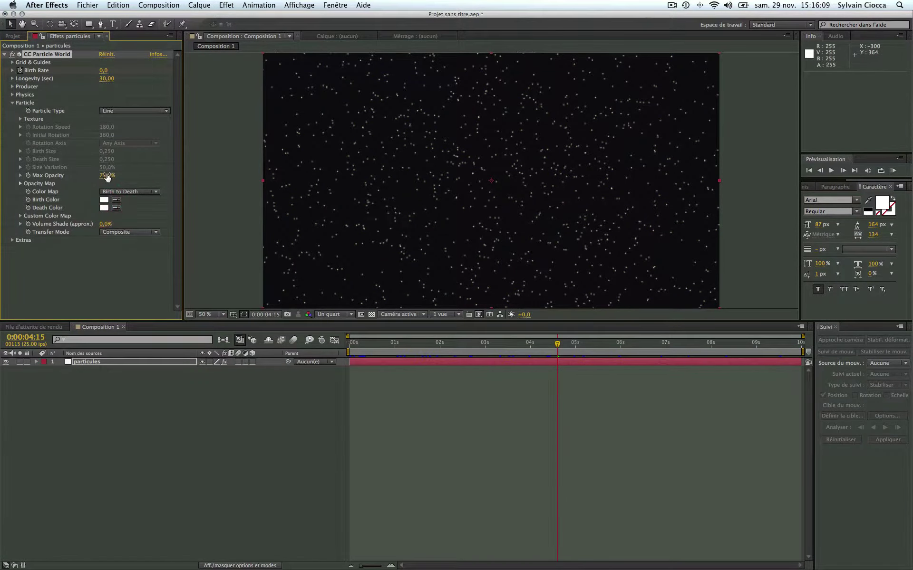
# - Set Particle Type to Shaded Sphere and check the result around 3 seconds
pyautogui.click(128, 110)
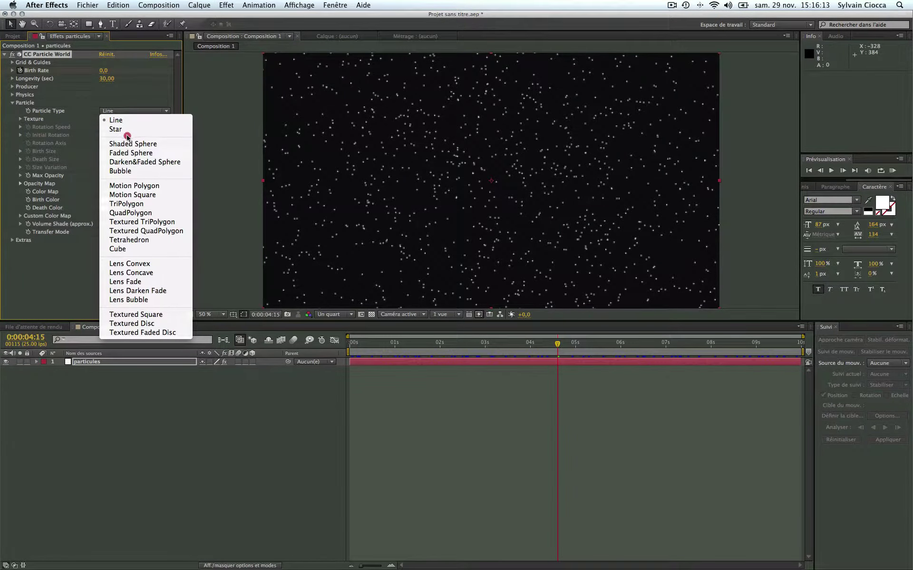
pyautogui.click(129, 143)
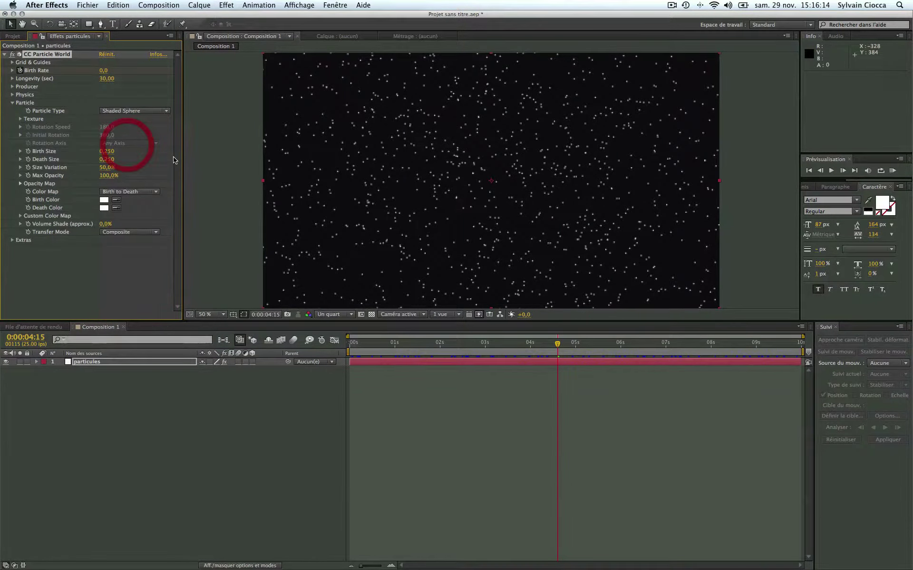
pyautogui.click(20, 119)
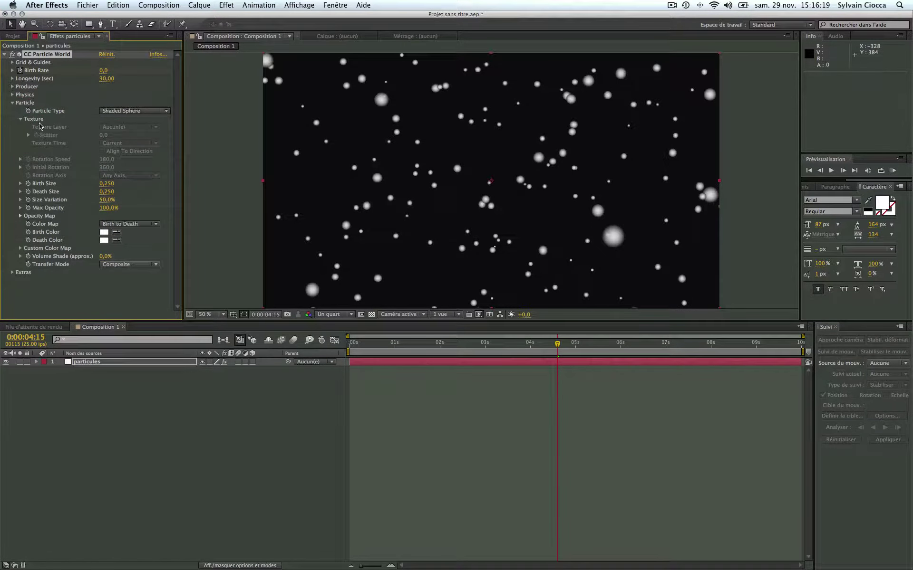
pyautogui.click(110, 112)
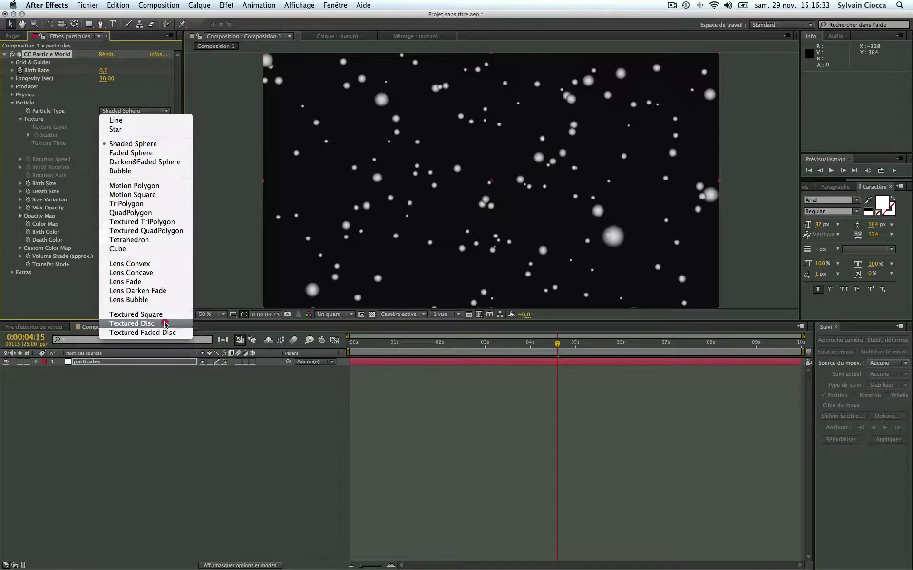
pyautogui.click(304, 474)
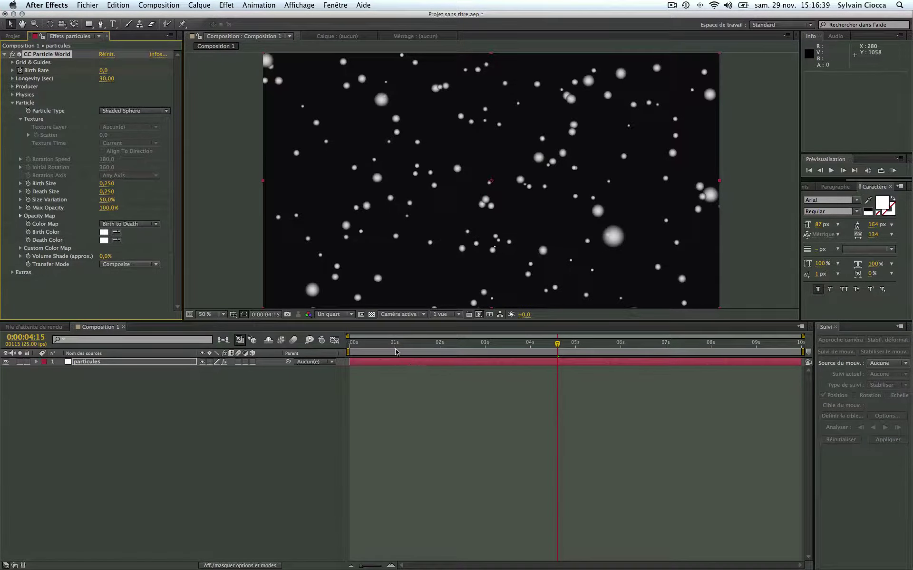
pyautogui.moveTo(395, 351); pyautogui.dragTo(510, 351)
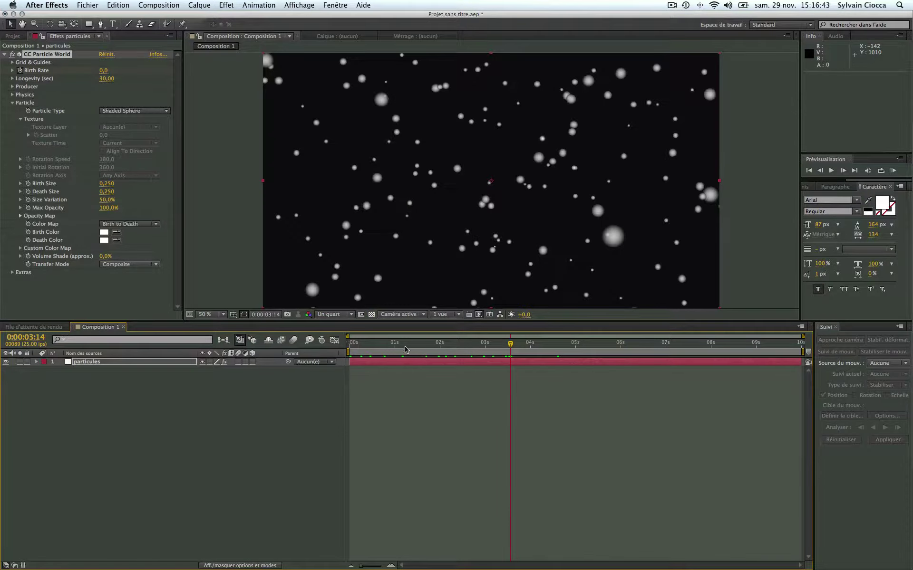
# - Shift the particules layer about 5 seconds earlier and extend it to the comp end
pyautogui.moveTo(407, 350); pyautogui.dragTo(354, 350)
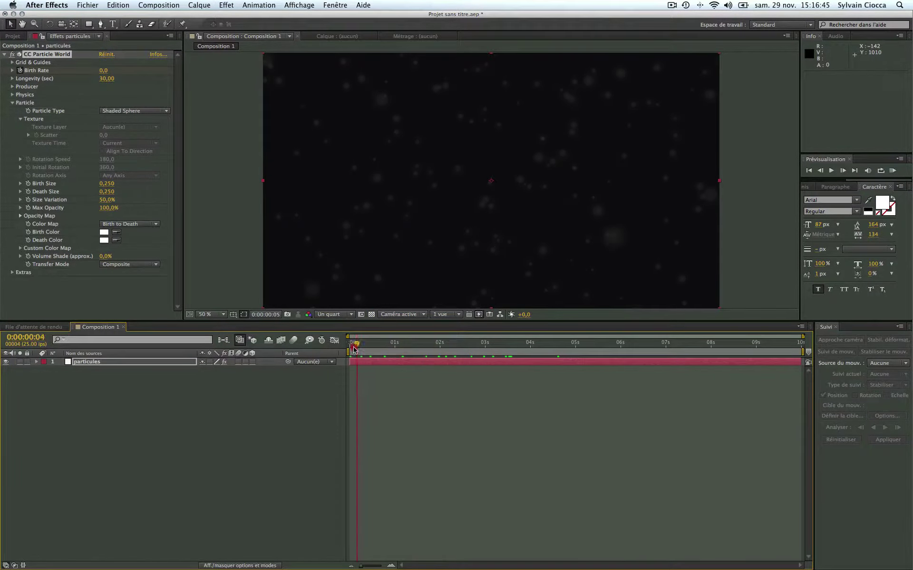
pyautogui.moveTo(354, 350); pyautogui.dragTo(347, 350)
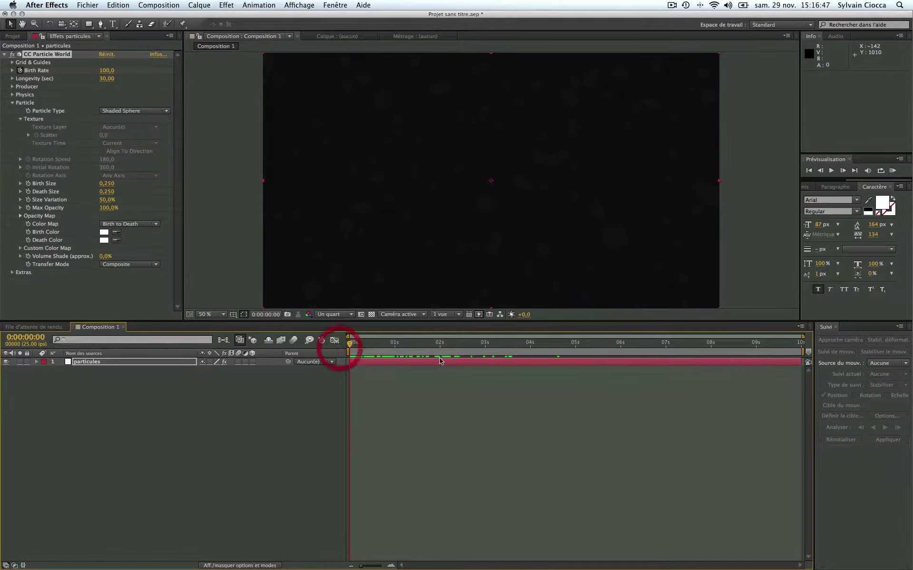
pyautogui.moveTo(677, 365); pyautogui.dragTo(405, 362)
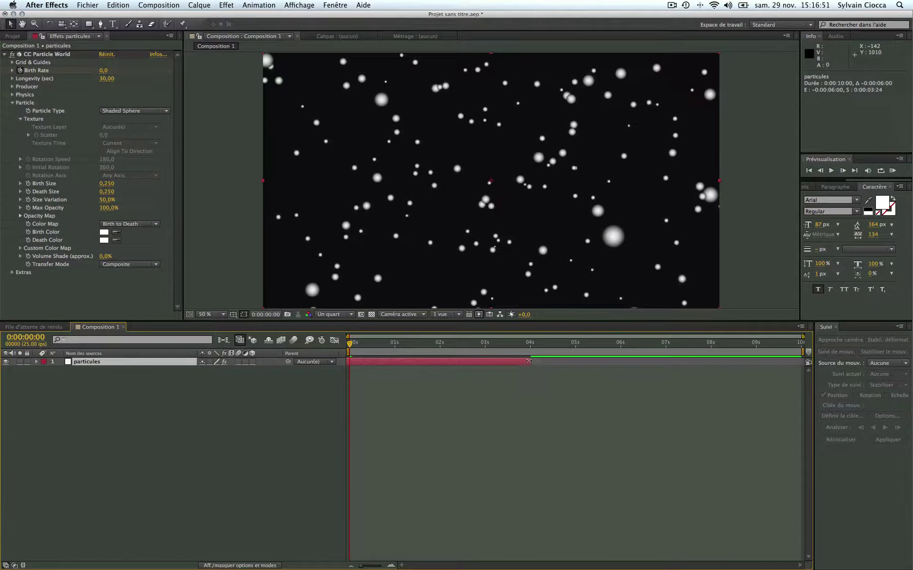
pyautogui.moveTo(529, 362); pyautogui.dragTo(804, 358)
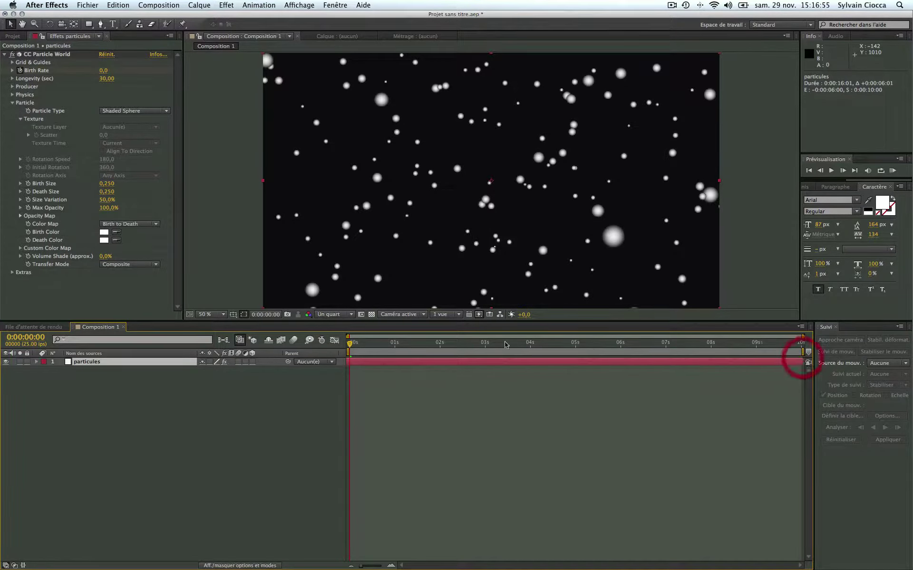
pyautogui.moveTo(350, 345); pyautogui.dragTo(804, 343)
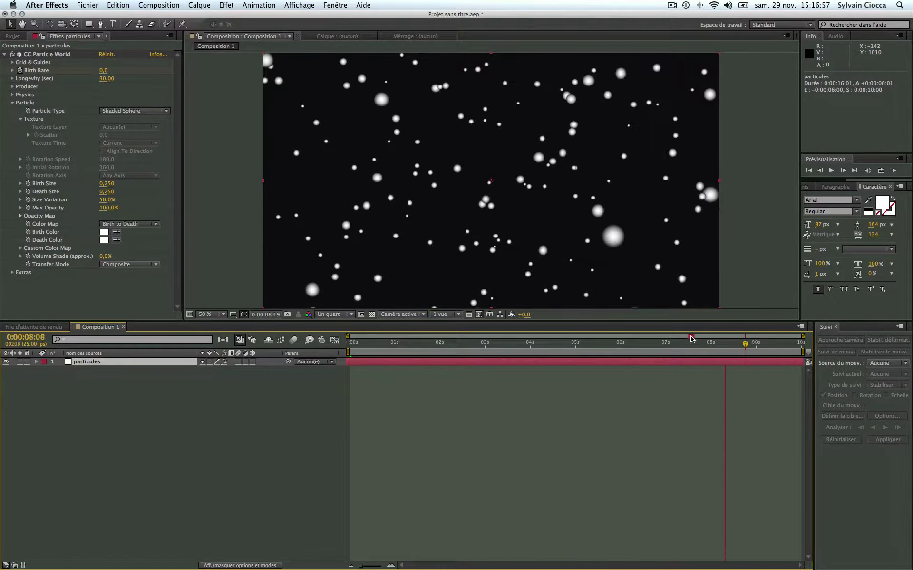
pyautogui.moveTo(556, 342); pyautogui.dragTo(389, 342)
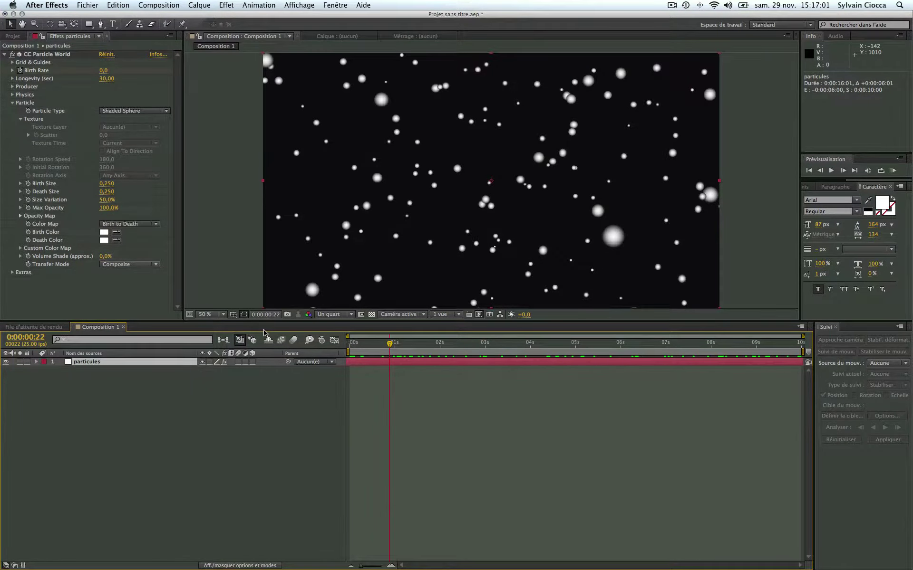
# - Add a new camera layer, Camera 1, with its default settings
pyautogui.rightClick(84, 399)
pyautogui.moveTo(105, 404)
pyautogui.click(285, 447)
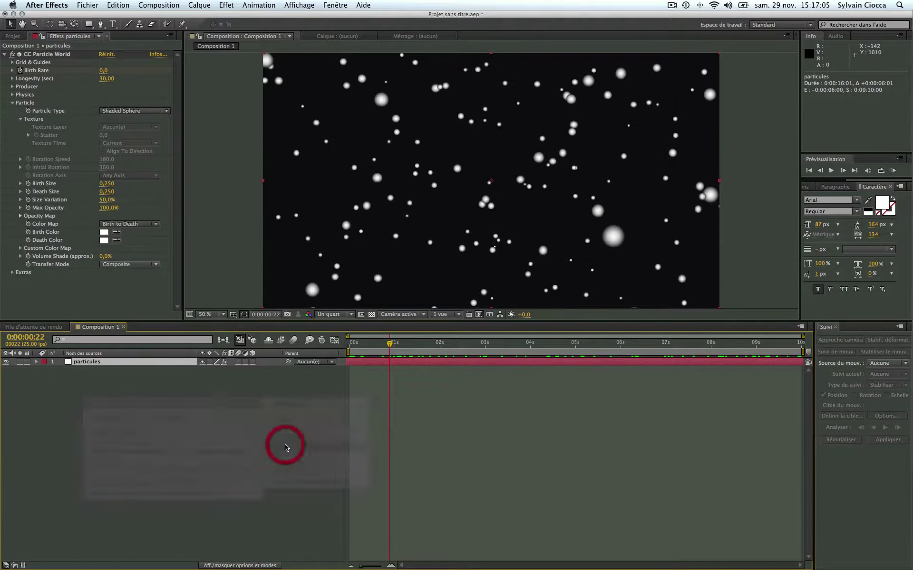
pyautogui.click(314, 279)
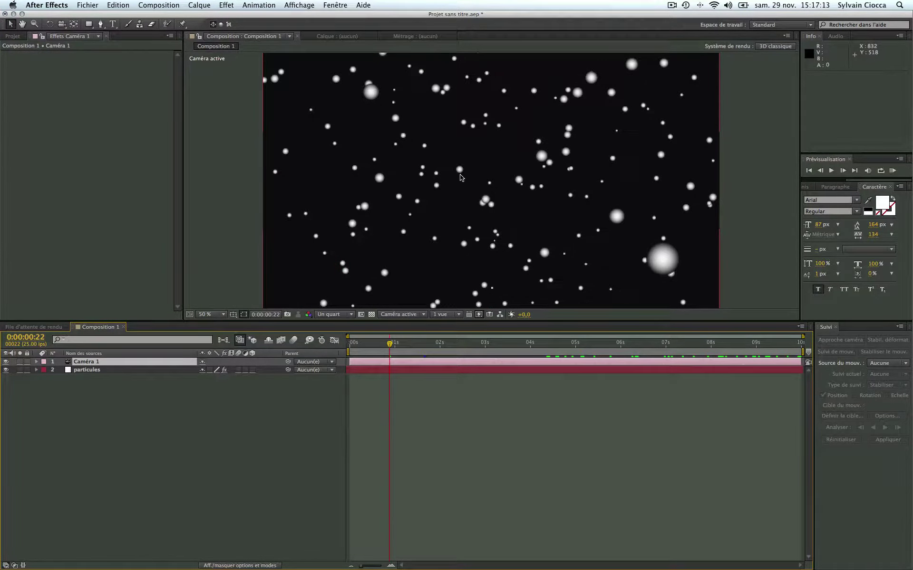
# - Pan Camera 1 sideways with the Track XY camera tool to reframe the particle field
pyautogui.press('c')
pyautogui.click(63, 24)
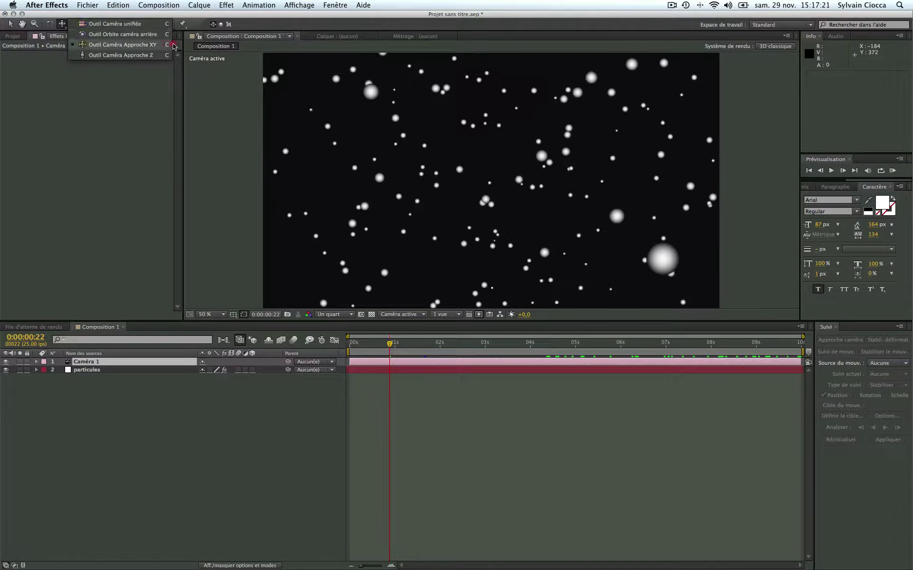
pyautogui.click(499, 182)
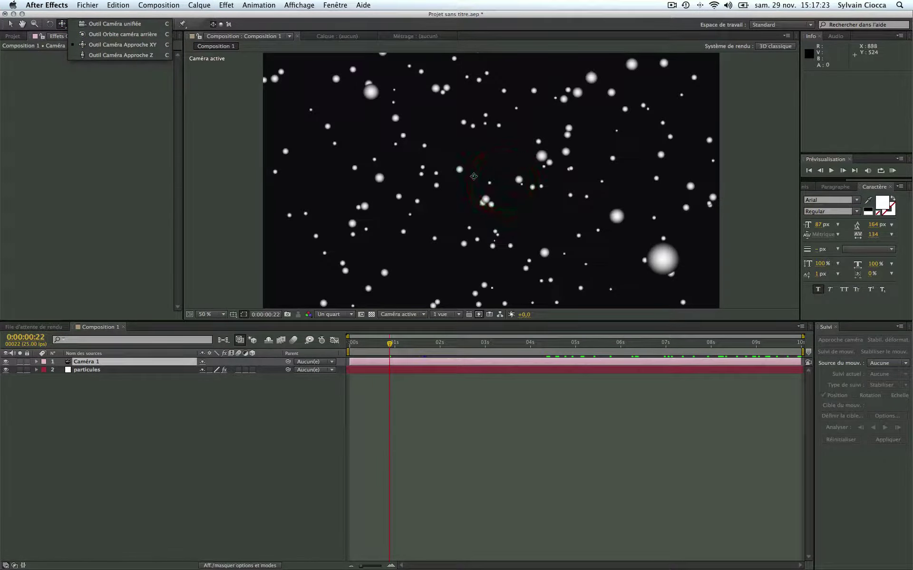
pyautogui.moveTo(472, 182)
pyautogui.mouseDown()
pyautogui.moveTo(469, 207)
pyautogui.moveTo(399, 163)
pyautogui.moveTo(295, 179)
pyautogui.moveTo(434, 190)
pyautogui.moveTo(494, 211)
pyautogui.moveTo(413, 204)
pyautogui.moveTo(509, 179)
pyautogui.moveTo(465, 183)
pyautogui.moveTo(526, 209)
pyautogui.mouseUp()
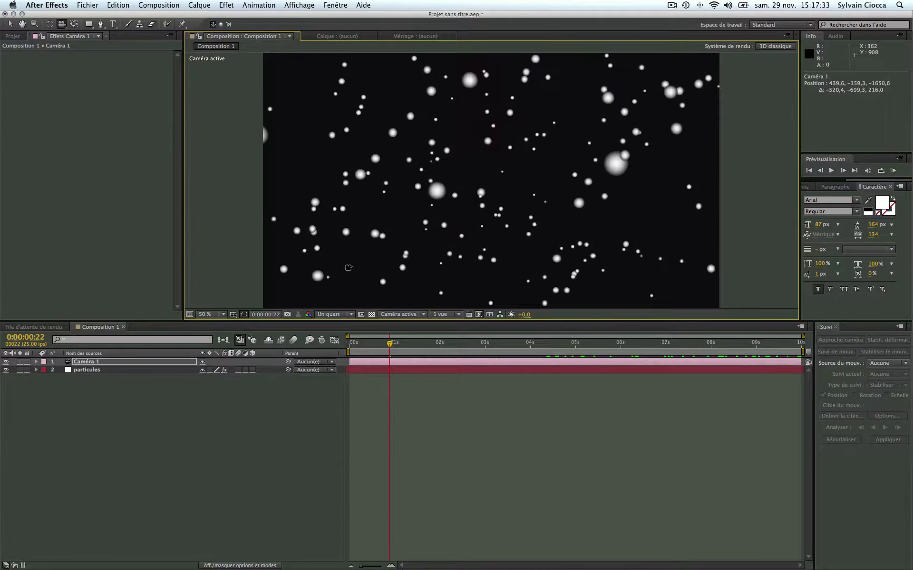
pyautogui.moveTo(390, 343); pyautogui.dragTo(502, 343)
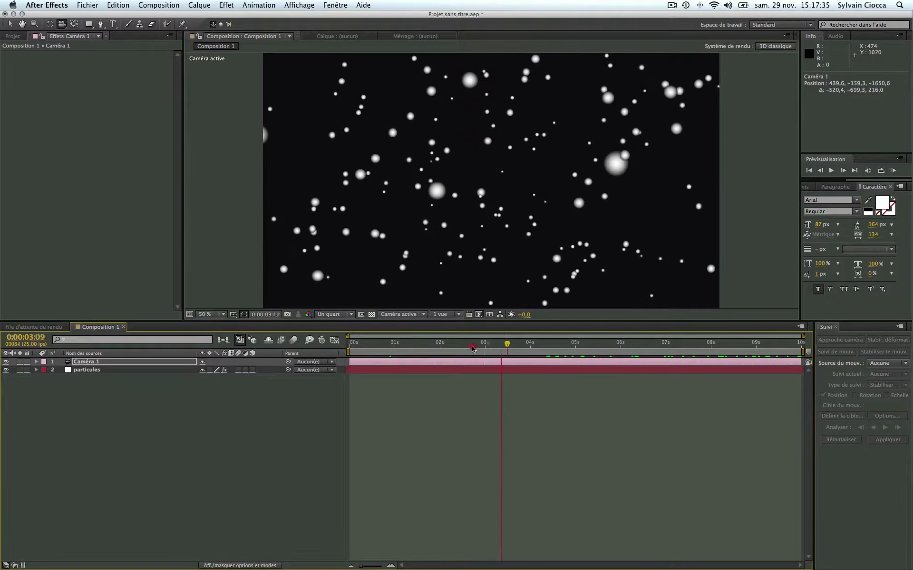
pyautogui.press('Home')
pyautogui.click(103, 393)
# - Create a white solid named fond and send it below the particules layer
pyautogui.click(81, 370)
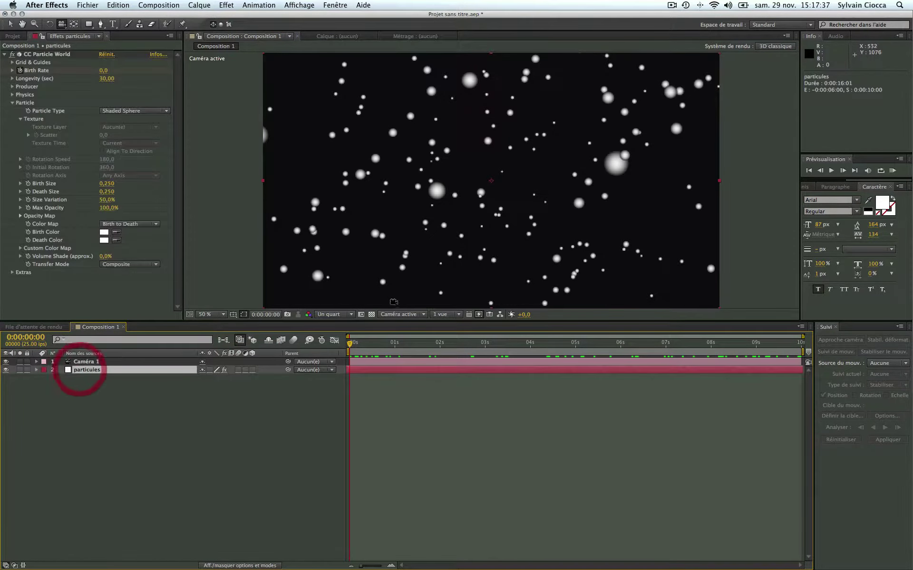
pyautogui.rightClick(137, 387)
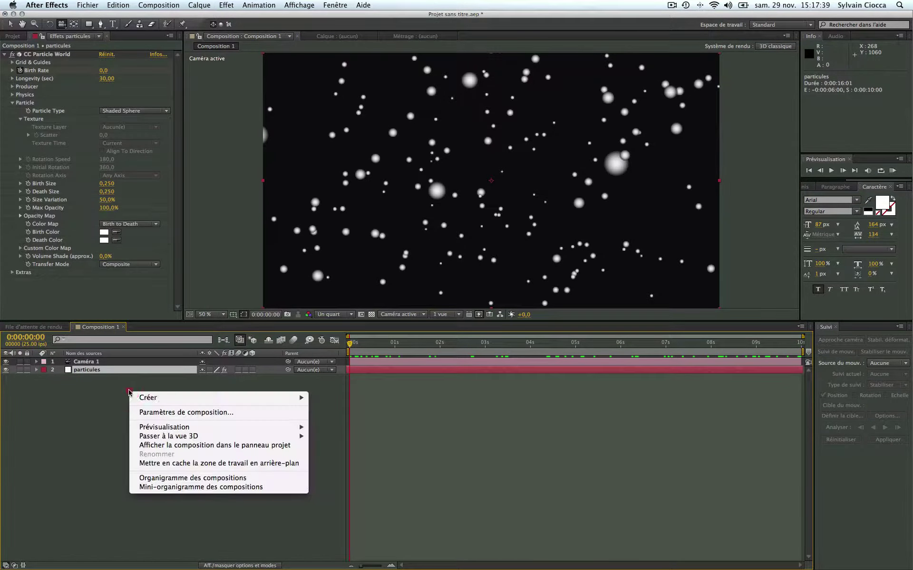
pyautogui.click(138, 397)
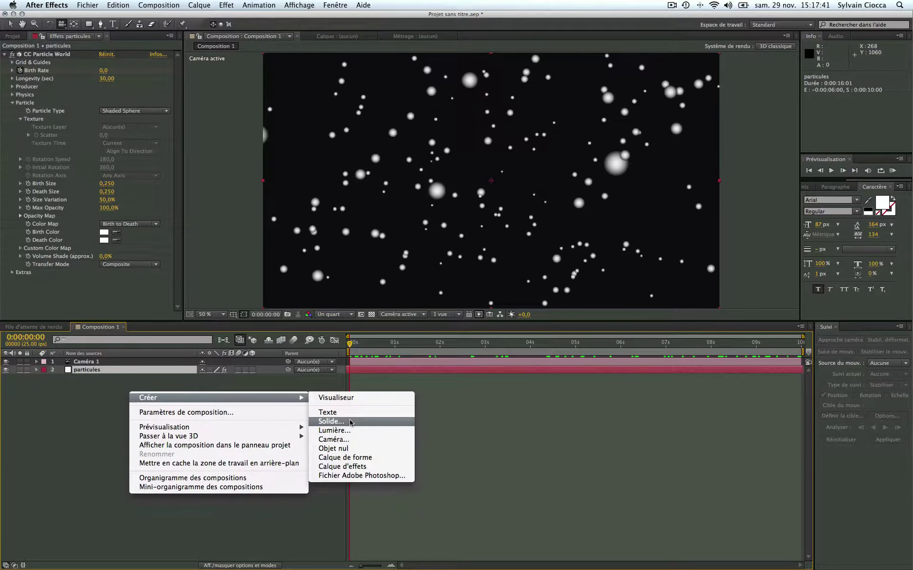
pyautogui.click(343, 422)
pyautogui.write('fond')
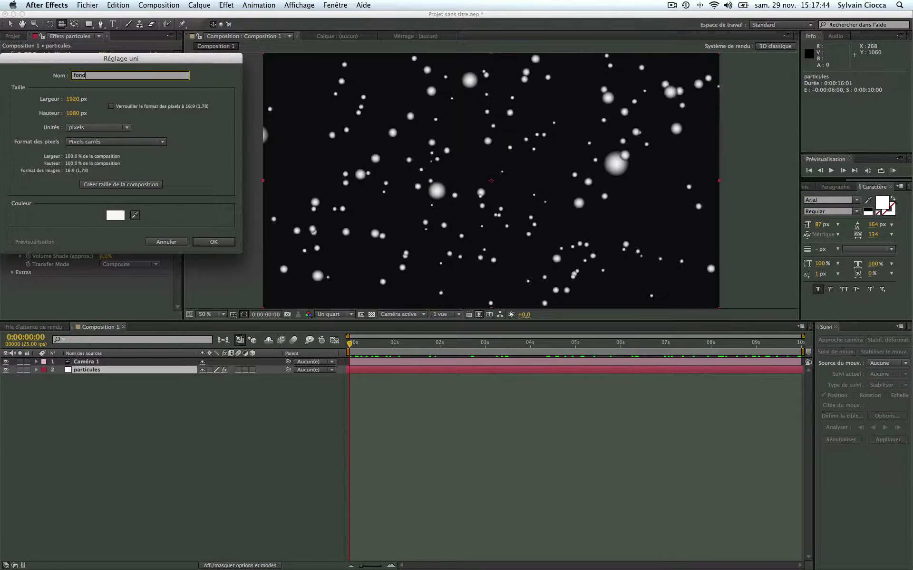
pyautogui.press('Return')
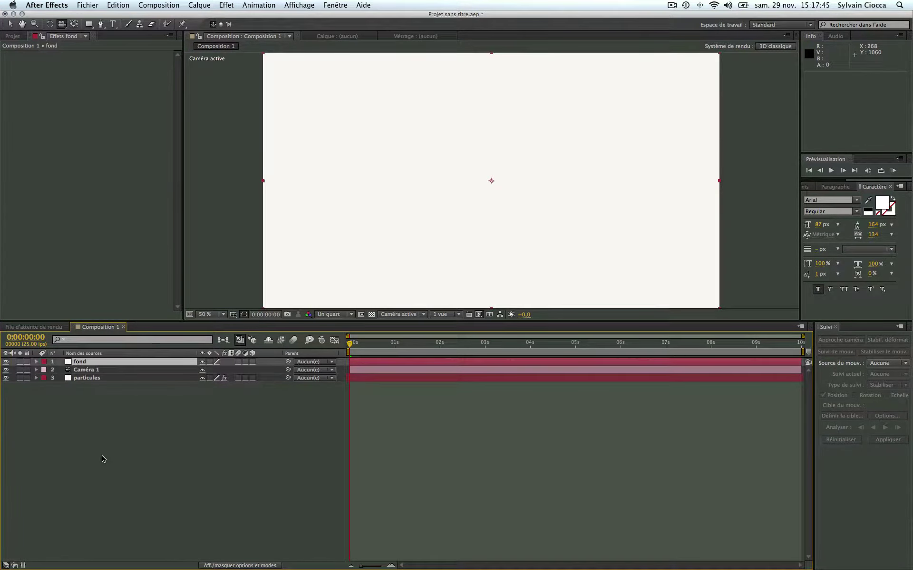
pyautogui.press('super+shift+bracketleft')
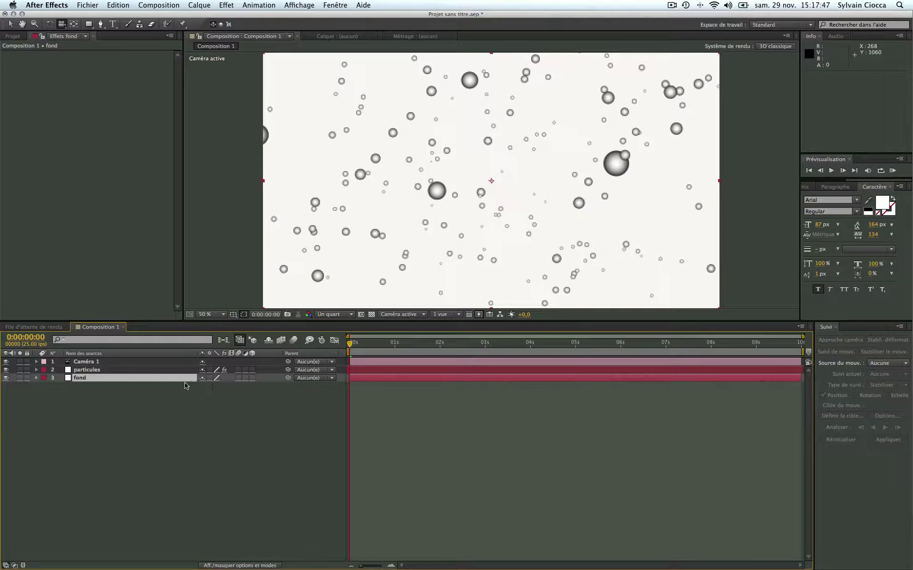
pyautogui.rightClick(180, 378)
# - Apply a Dégradé ramp to fond with a black end colour and dark blue 061245 start colour
pyautogui.moveTo(217, 367)
pyautogui.moveTo(411, 394)
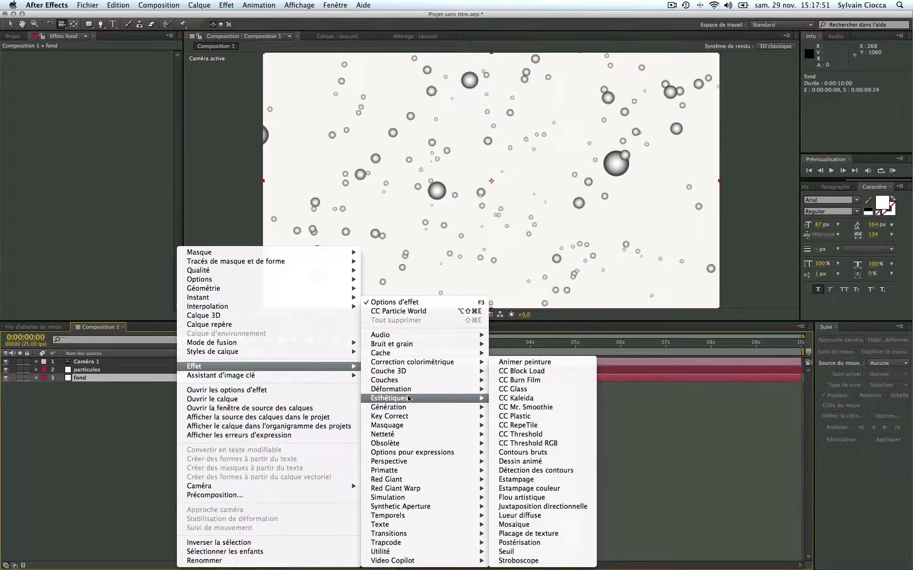
pyautogui.click(520, 400)
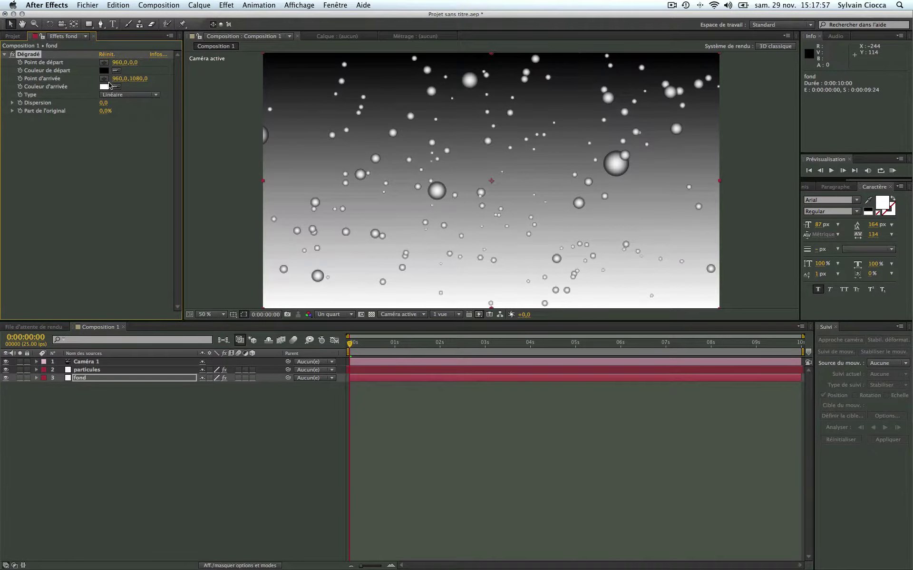
pyautogui.click(116, 87)
pyautogui.click(104, 70)
pyautogui.click(103, 70)
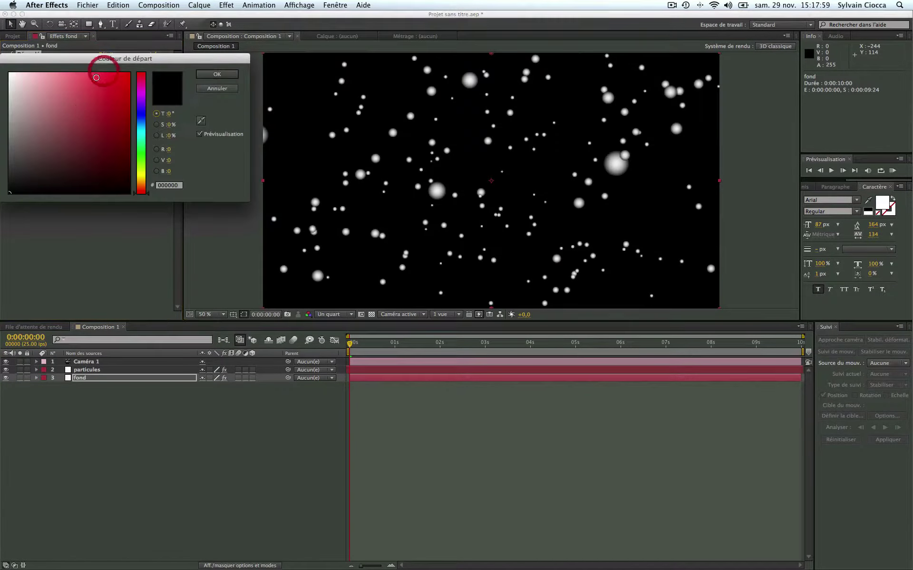
pyautogui.click(98, 174)
pyautogui.moveTo(144, 122); pyautogui.dragTo(144, 116)
pyautogui.moveTo(112, 82); pyautogui.dragTo(119, 162)
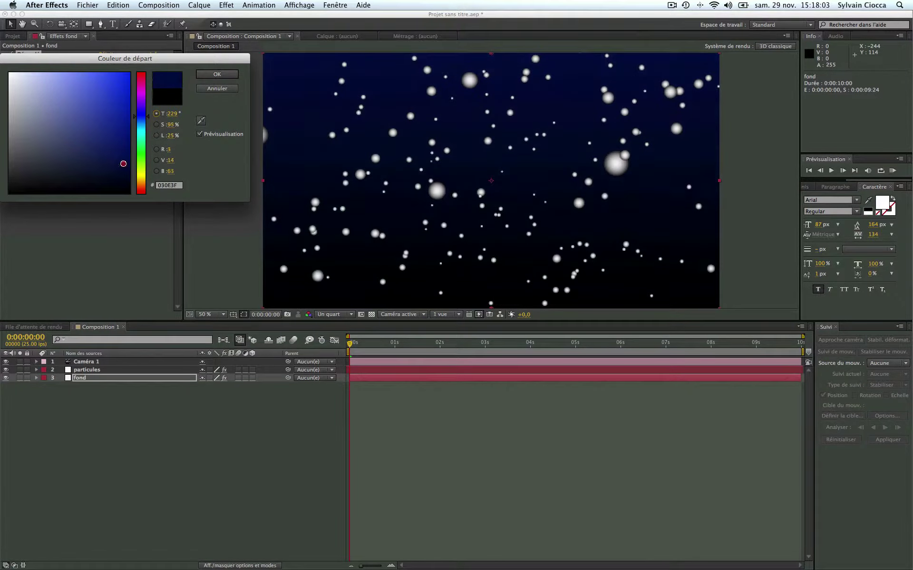
pyautogui.click(217, 74)
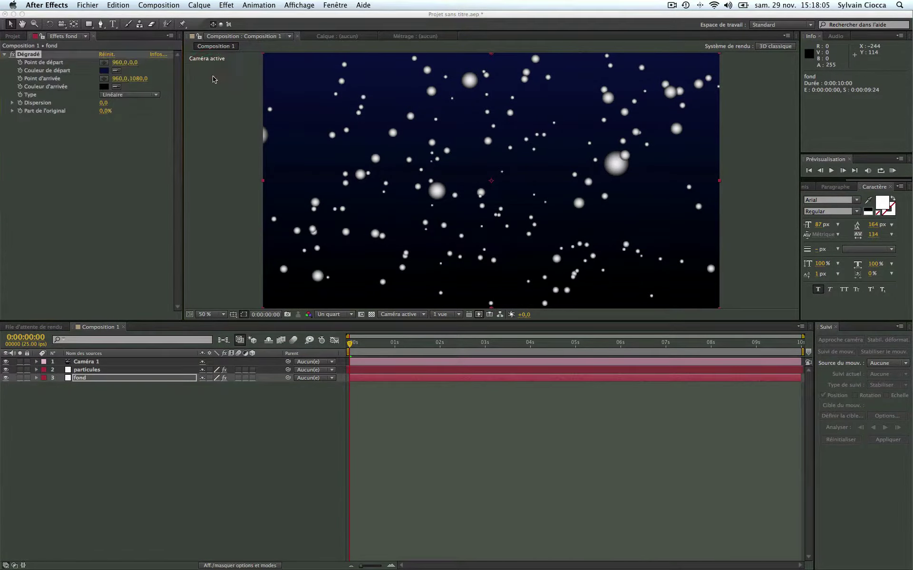
pyautogui.moveTo(372, 346); pyautogui.dragTo(352, 352)
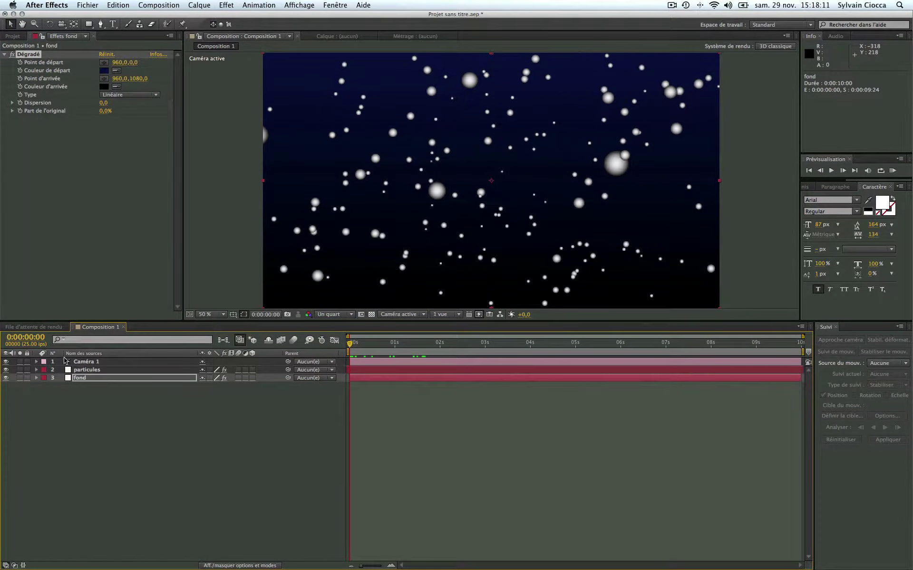
# - Set particle Birth and Death Size to 0,1, remove Size Variation, and lower Volume Shade to 67%
pyautogui.click(79, 369)
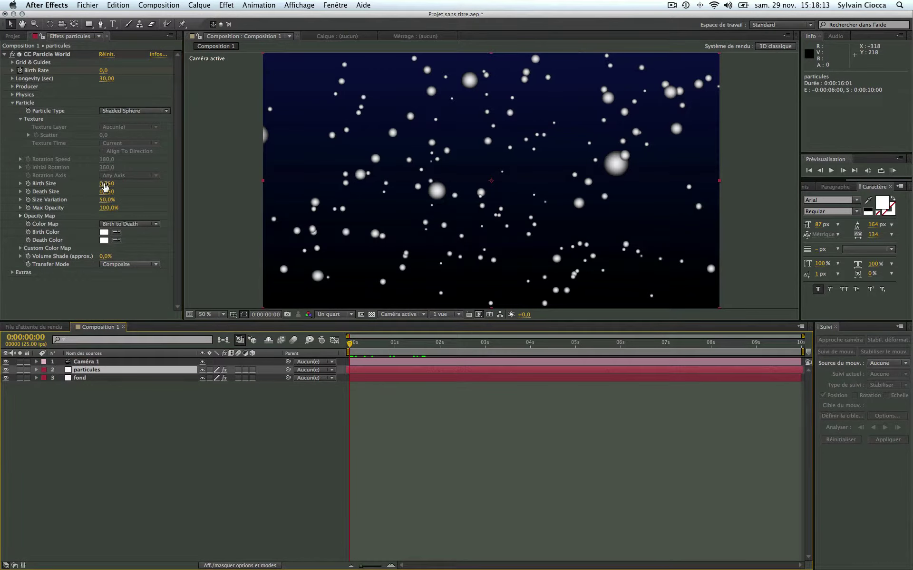
pyautogui.click(107, 184)
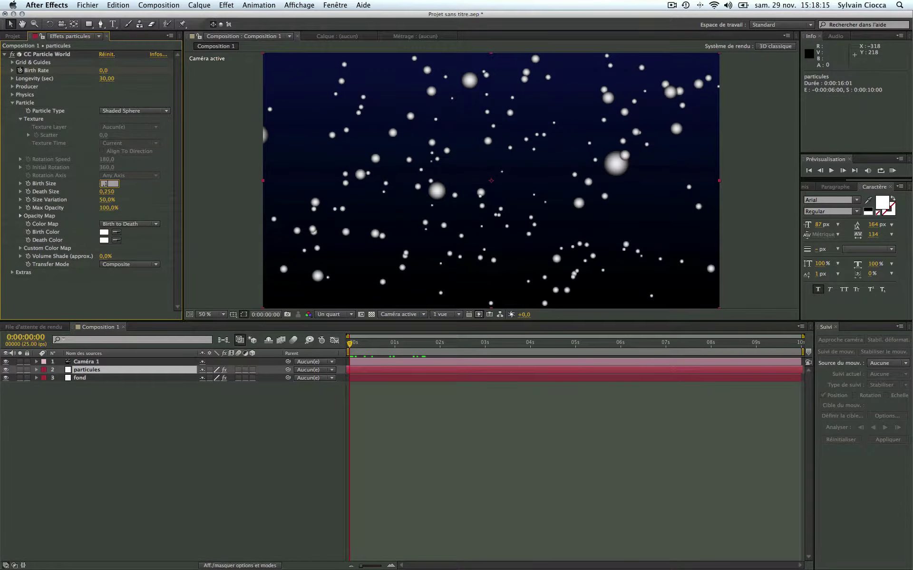
pyautogui.press('Tab')
pyautogui.write('0,1')
pyautogui.press('Return')
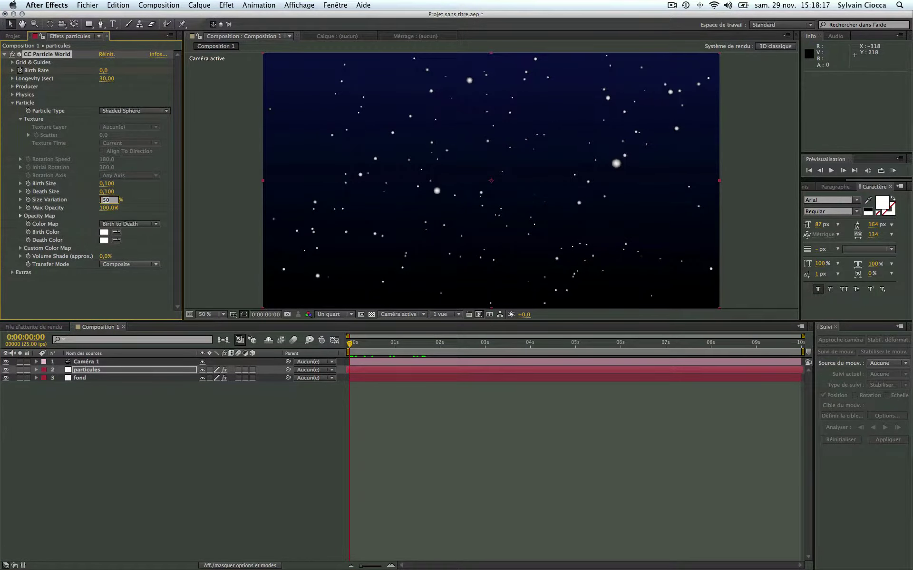
pyautogui.moveTo(136, 200); pyautogui.dragTo(2, 201)
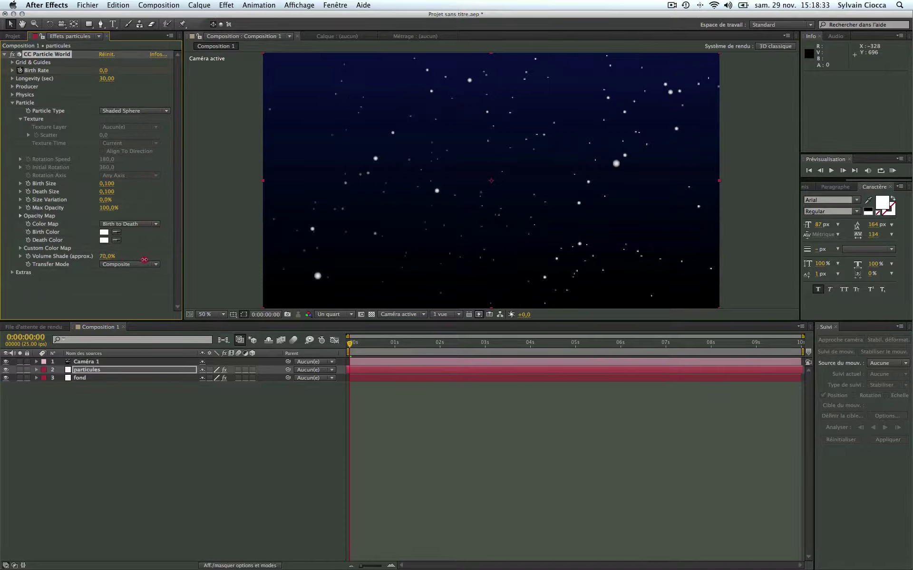
pyautogui.moveTo(143, 260); pyautogui.dragTo(119, 258)
pyautogui.click(127, 394)
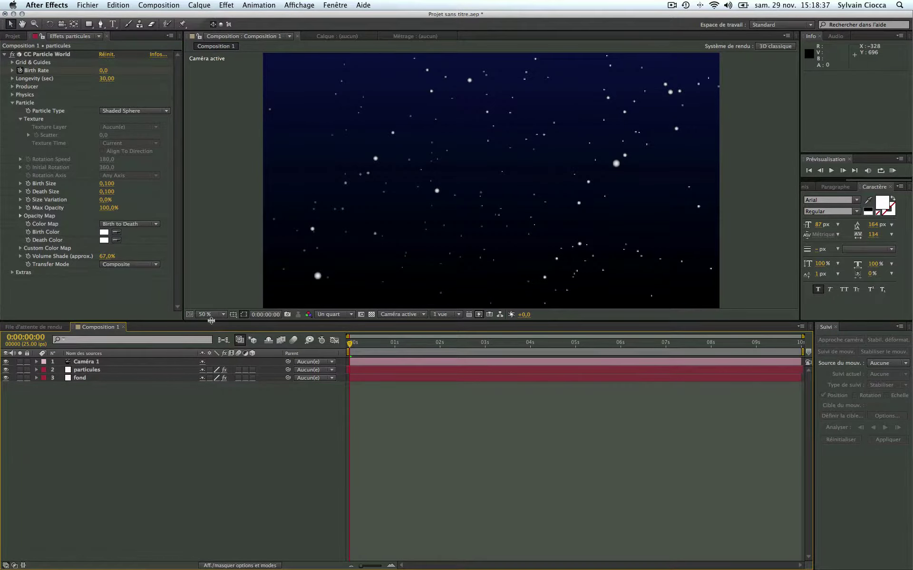
pyautogui.moveTo(356, 345)
pyautogui.mouseDown()
pyautogui.moveTo(625, 346)
pyautogui.moveTo(350, 345)
pyautogui.mouseUp()
pyautogui.click(103, 404)
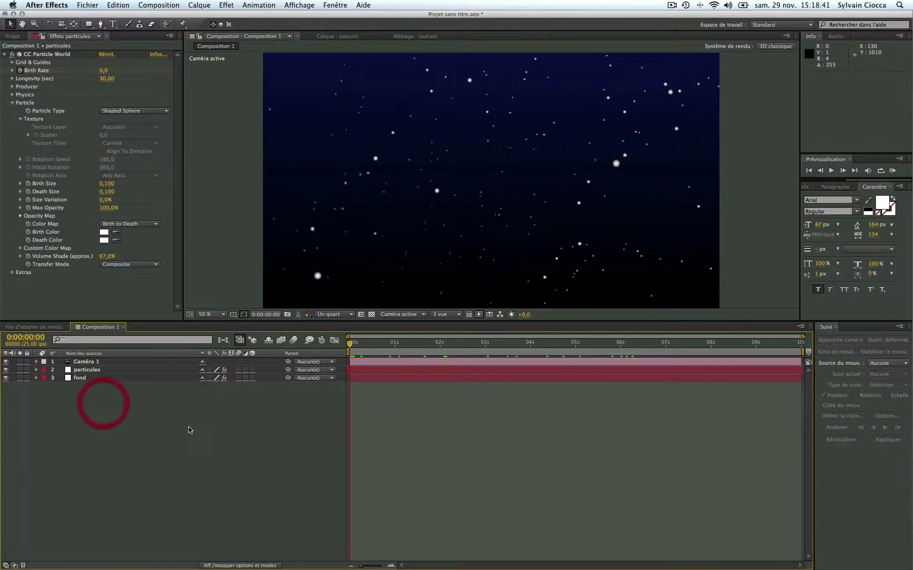
# - Create a text layer reading TEXTE 1
pyautogui.rightClick(164, 419)
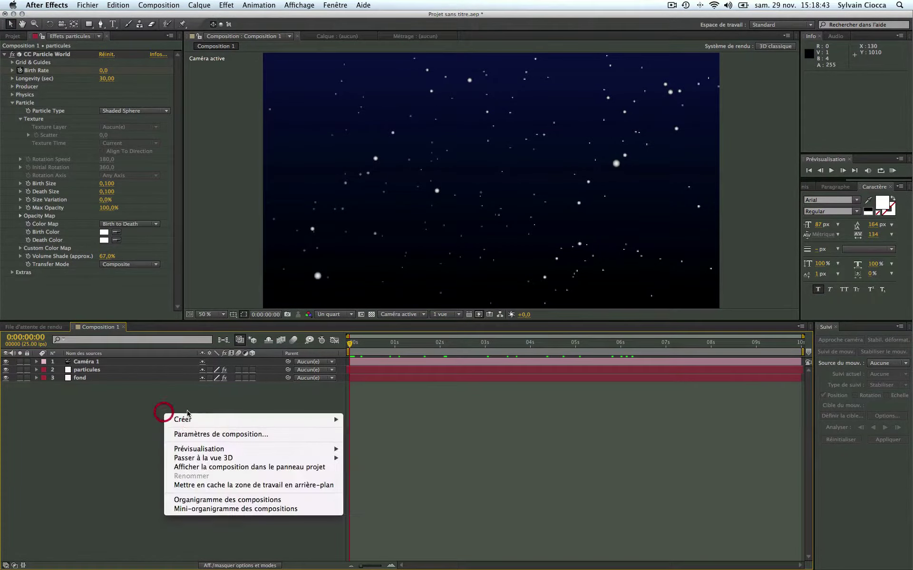
pyautogui.moveTo(207, 420)
pyautogui.click(404, 435)
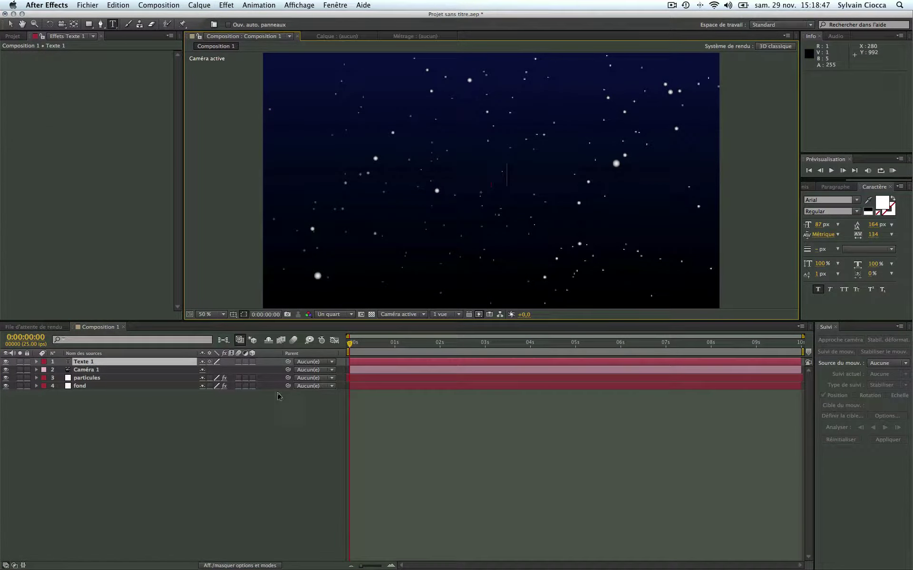
pyautogui.write('TEXTE 1')
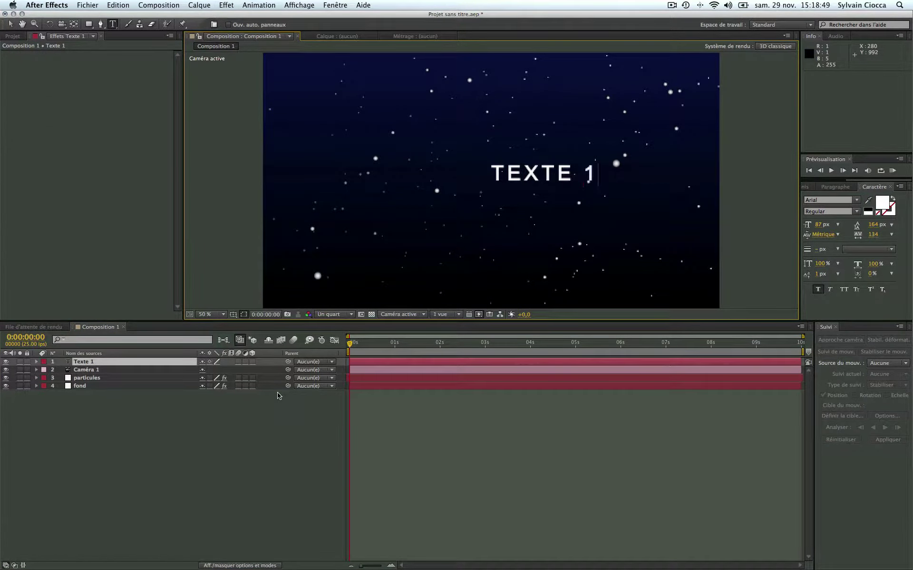
pyautogui.click(205, 446)
# - Duplicate the text layer and edit the copies to read TEXTE 2 and TEXTE 3
pyautogui.click(92, 361)
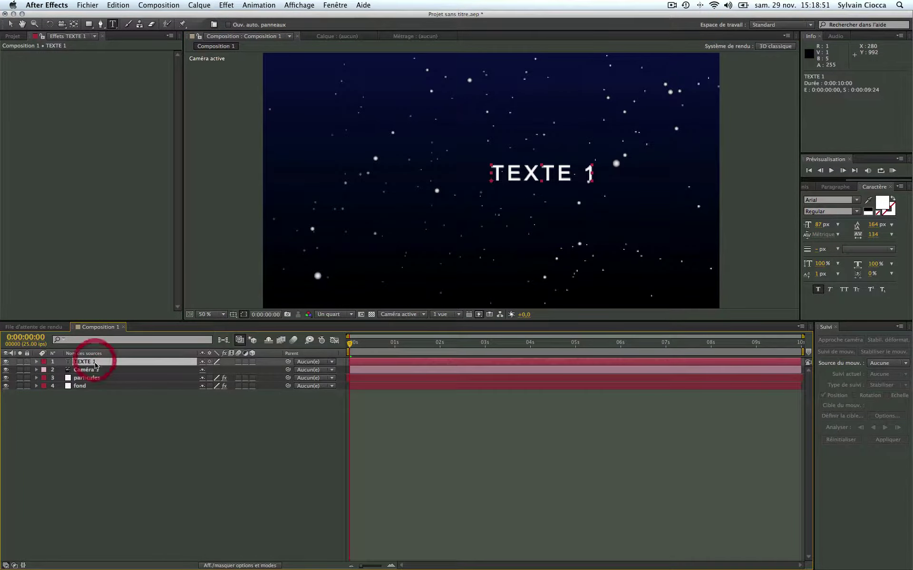
pyautogui.hotkey('ctrl', 'd')
pyautogui.hotkey('ctrl', 'd')
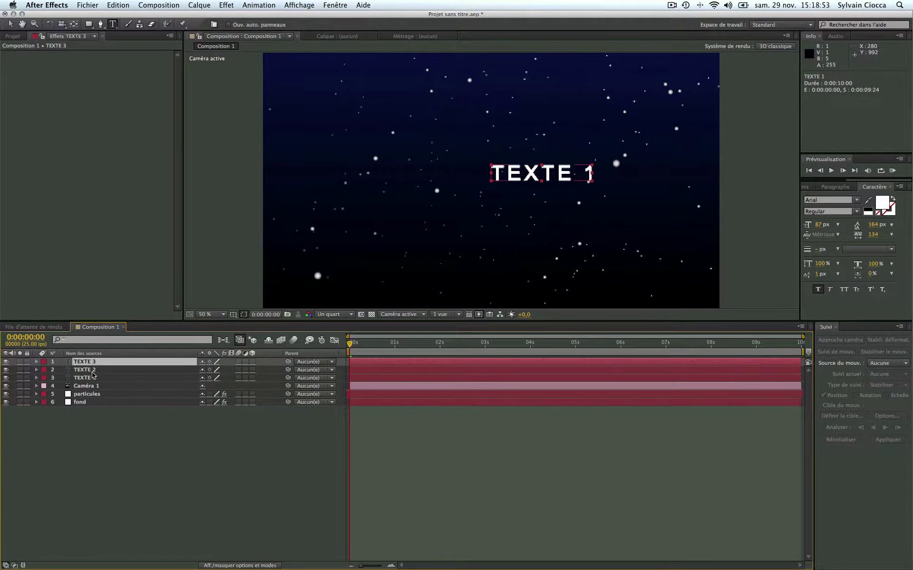
pyautogui.click(94, 371)
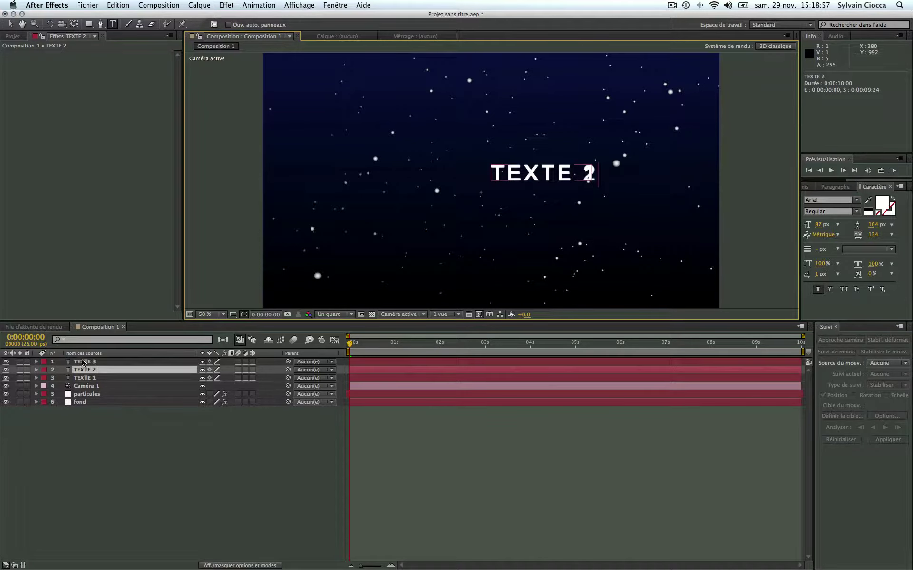
pyautogui.click(98, 430)
pyautogui.doubleClick(90, 363)
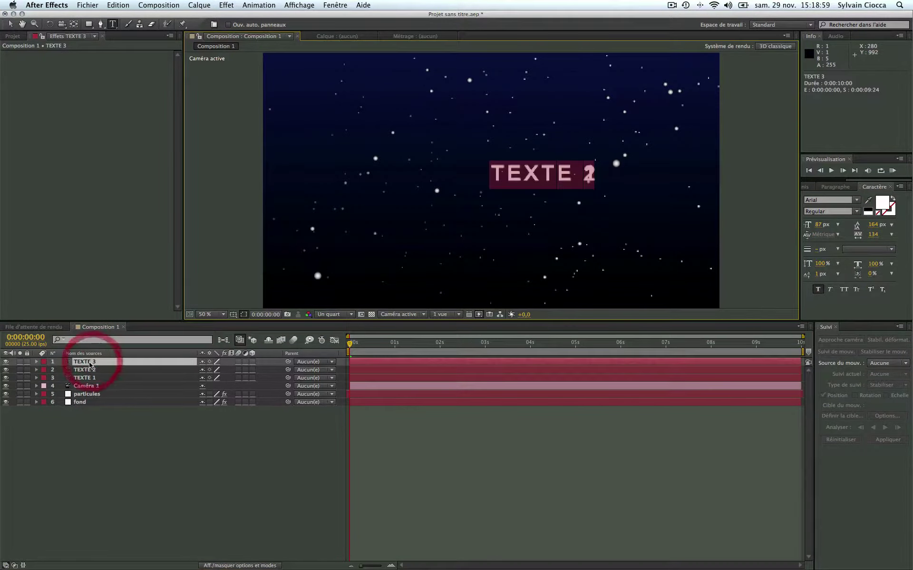
pyautogui.press('Left')
pyautogui.write('3')
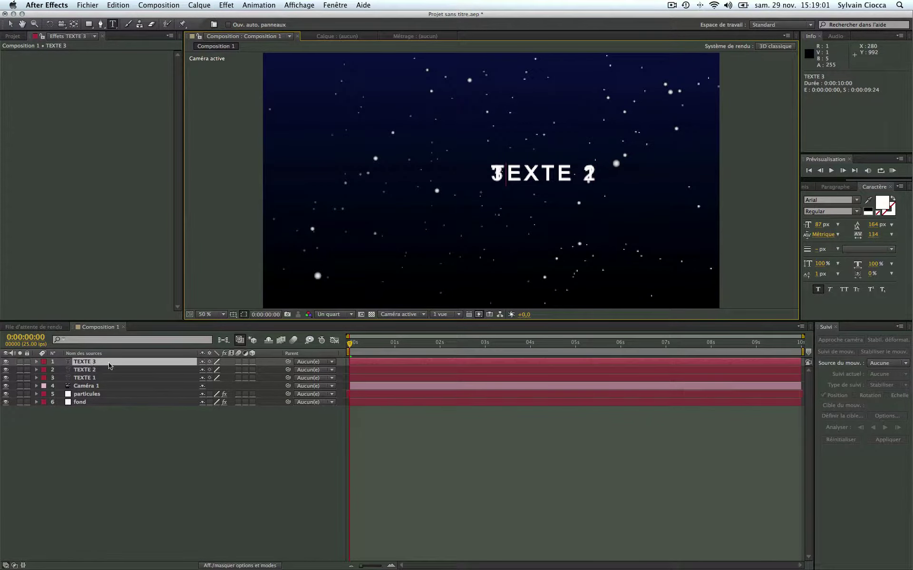
pyautogui.click(176, 445)
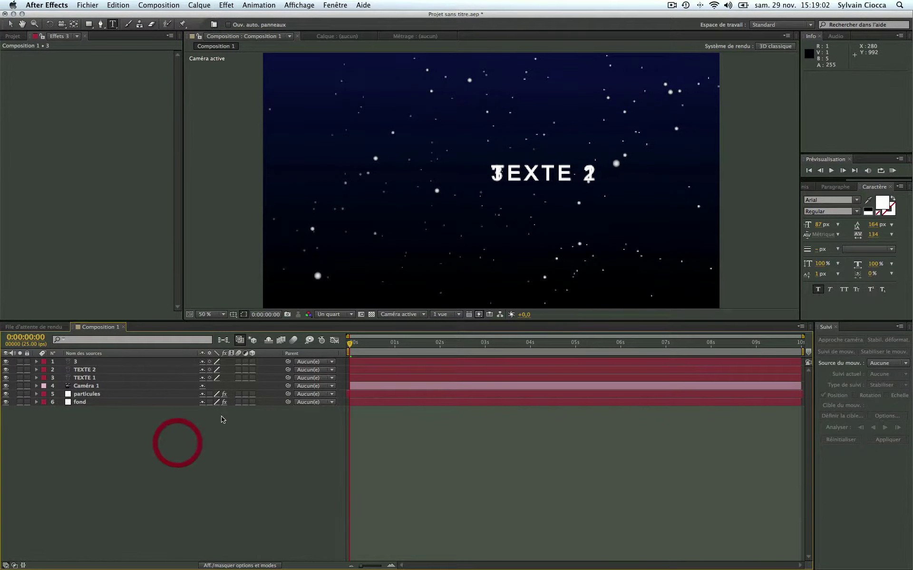
pyautogui.click(100, 363)
pyautogui.write('TEXTE')
pyautogui.doubleClick(91, 361)
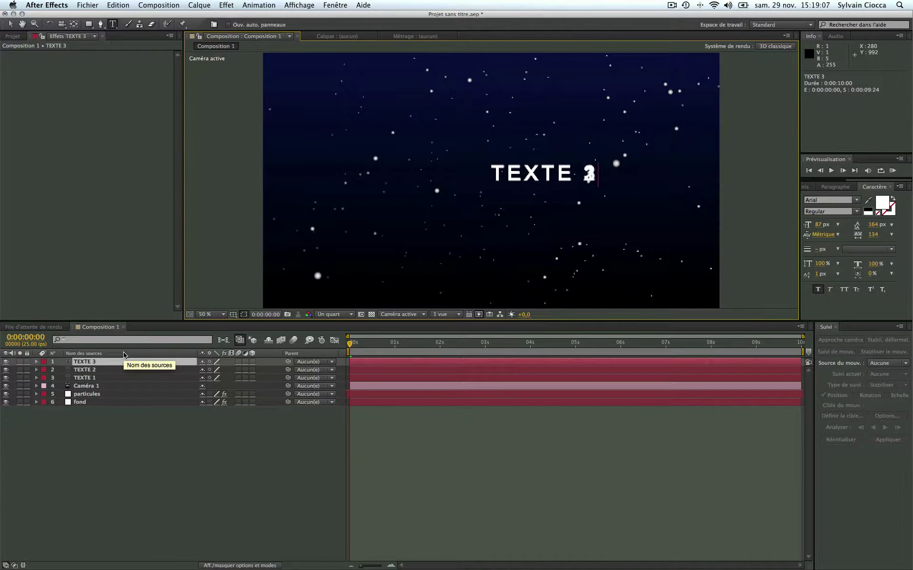
pyautogui.click(170, 439)
pyautogui.click(107, 361)
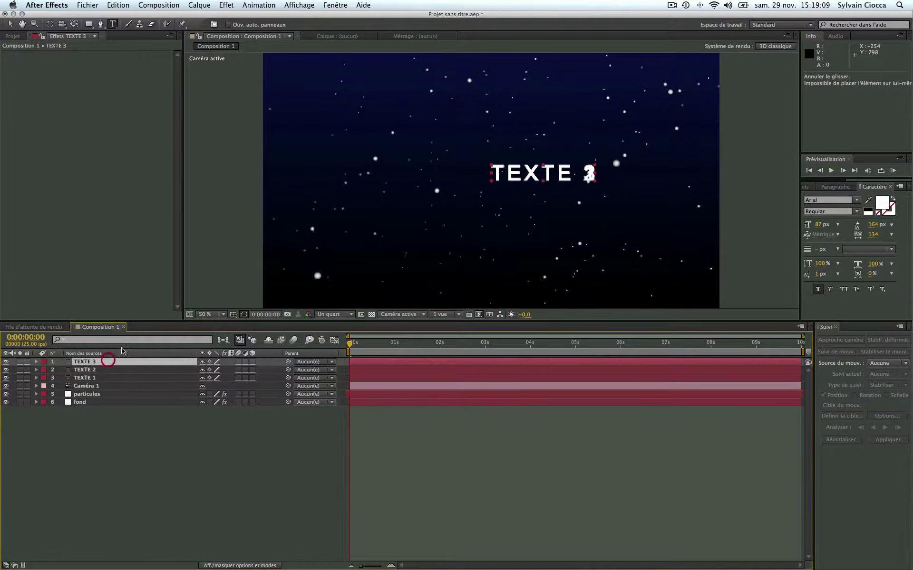
# - With the Selection tool, drag the texts so TEXTE 1, TEXTE 2, TEXTE 3 sit in order on one line
pyautogui.click(9, 24)
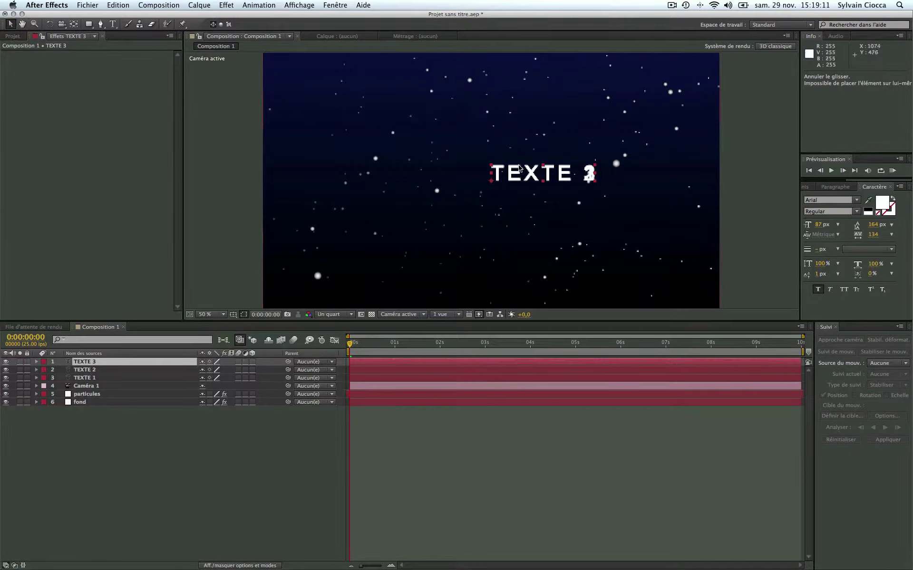
pyautogui.moveTo(509, 174); pyautogui.dragTo(523, 229)
pyautogui.moveTo(542, 175); pyautogui.dragTo(407, 180)
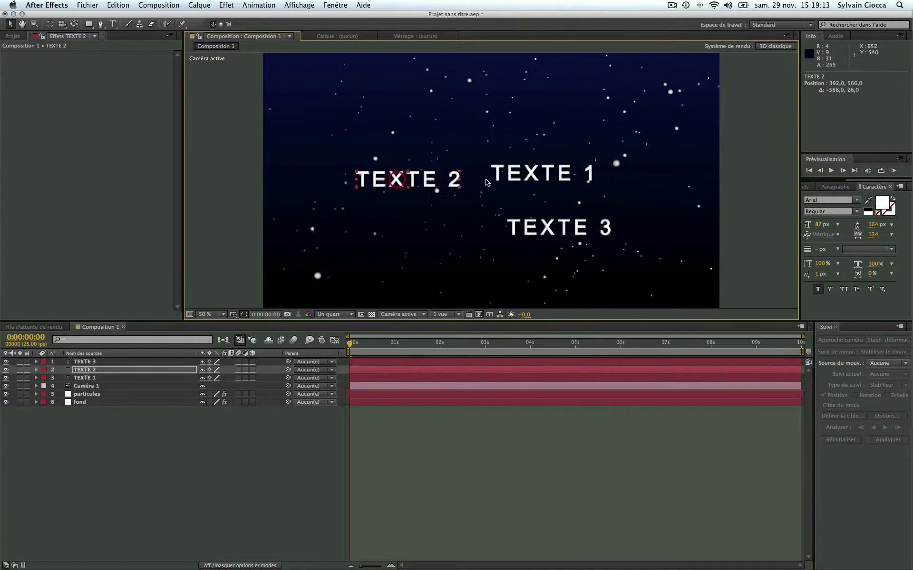
pyautogui.moveTo(535, 177)
pyautogui.mouseDown()
pyautogui.moveTo(378, 153)
pyautogui.moveTo(509, 172)
pyautogui.mouseUp()
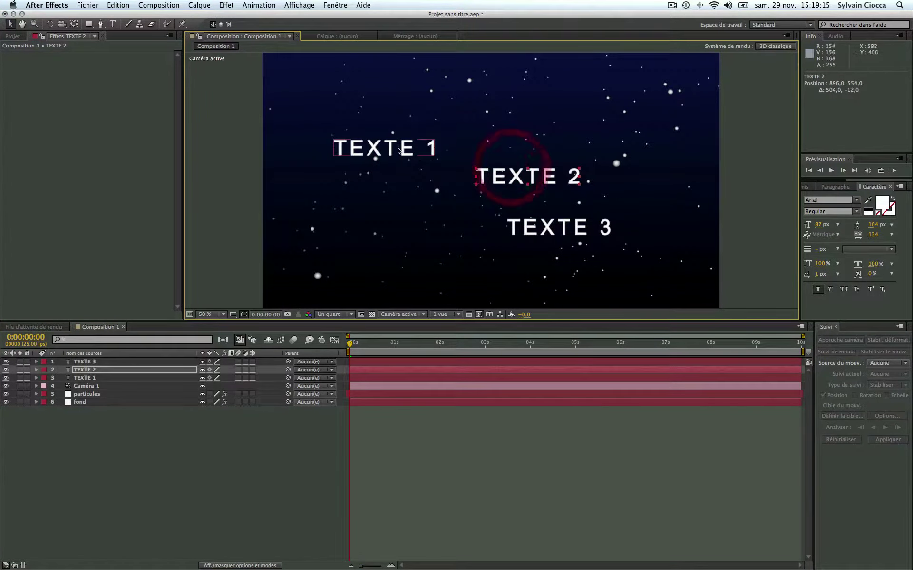
pyautogui.moveTo(395, 151); pyautogui.dragTo(385, 181)
pyautogui.moveTo(508, 177); pyautogui.dragTo(461, 178)
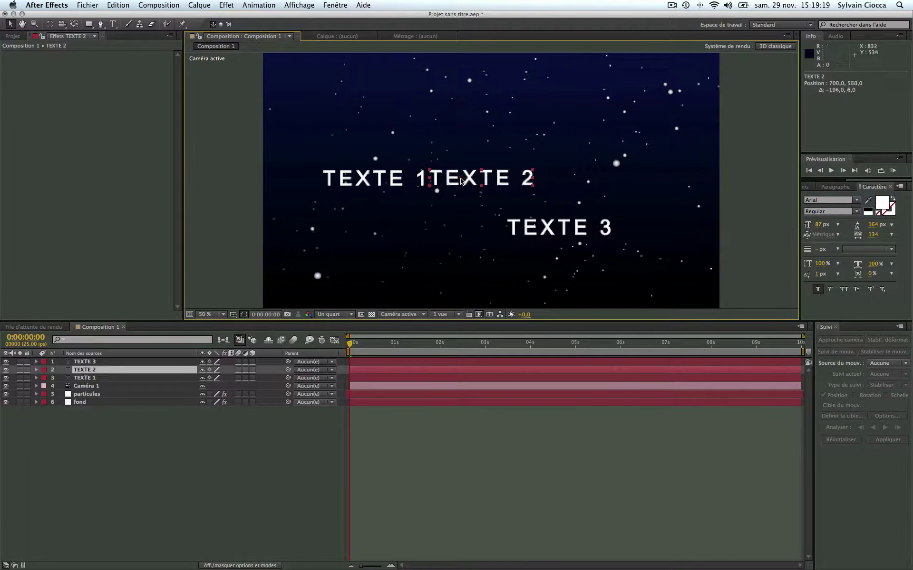
pyautogui.moveTo(546, 222)
pyautogui.mouseDown()
pyautogui.moveTo(590, 190)
pyautogui.moveTo(561, 156)
pyautogui.moveTo(559, 180)
pyautogui.mouseUp()
# - Enable 3D on all three text layers and reset Caméra 1's transform
pyautogui.click(239, 457)
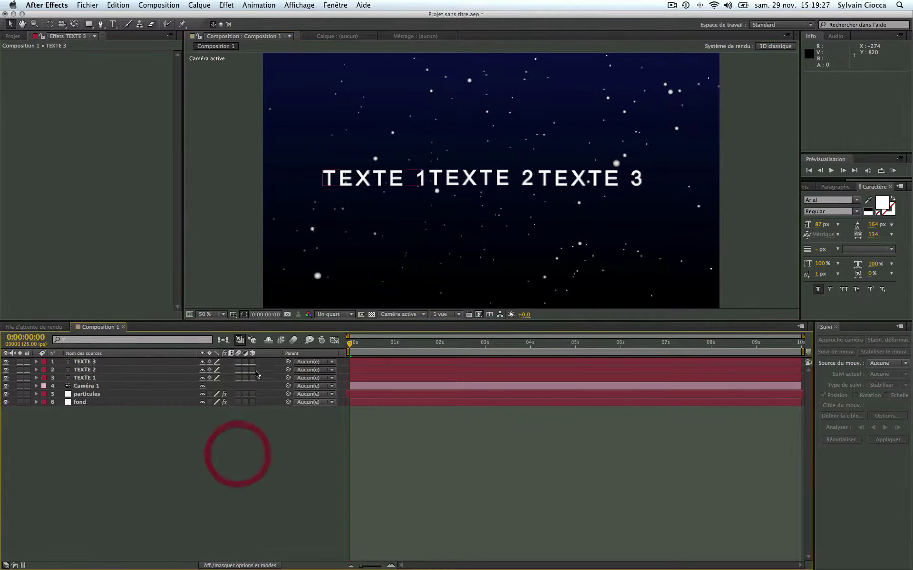
pyautogui.moveTo(252, 361); pyautogui.dragTo(252, 378)
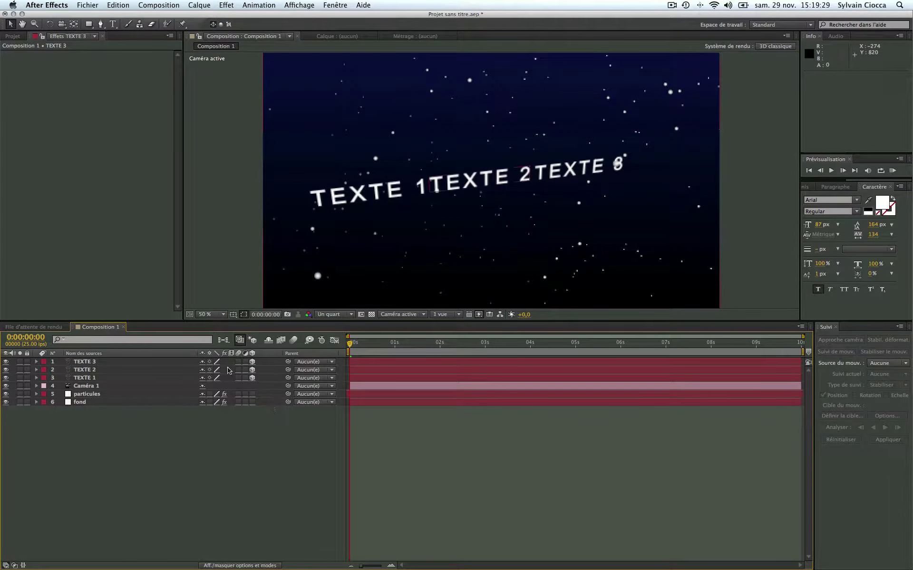
pyautogui.click(36, 386)
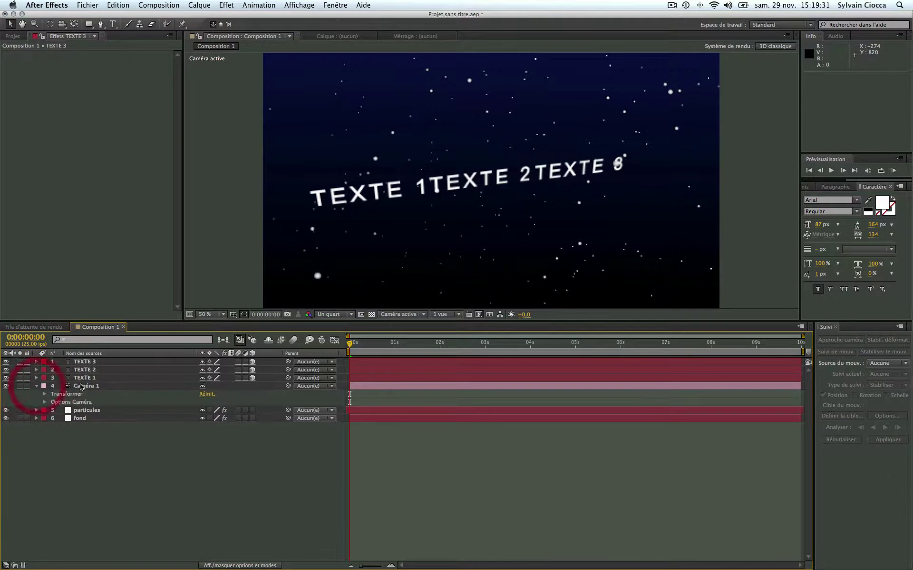
pyautogui.click(209, 394)
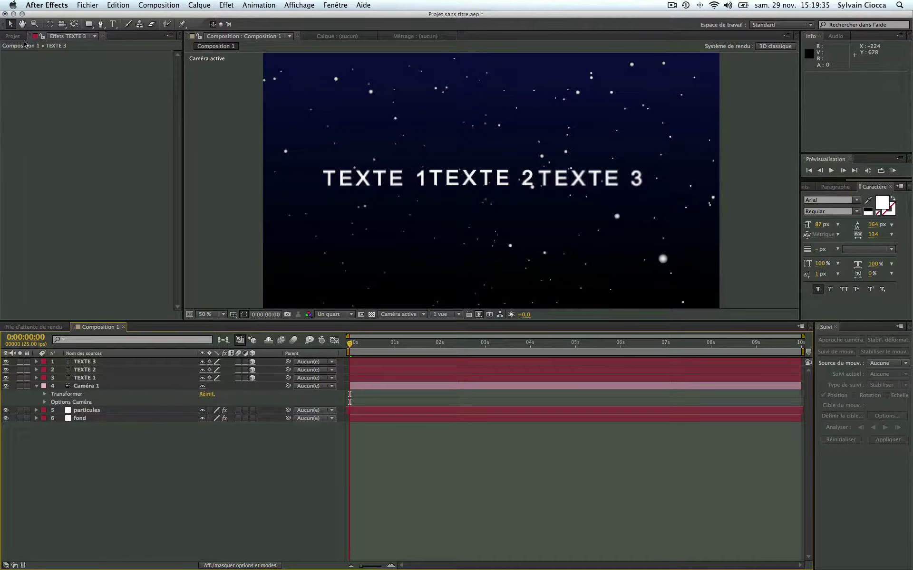
# - Move TEXTE 1 to the top of the layer stack and rotate TEXTE 2 90° on Y
pyautogui.click(48, 24)
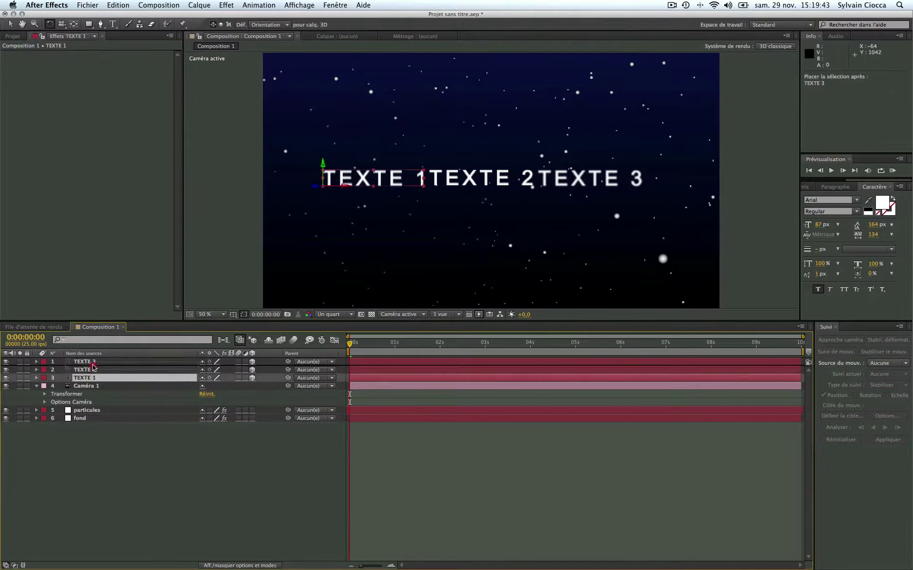
pyautogui.moveTo(92, 379)
pyautogui.mouseDown()
pyautogui.moveTo(92, 360)
pyautogui.moveTo(95, 370)
pyautogui.mouseUp()
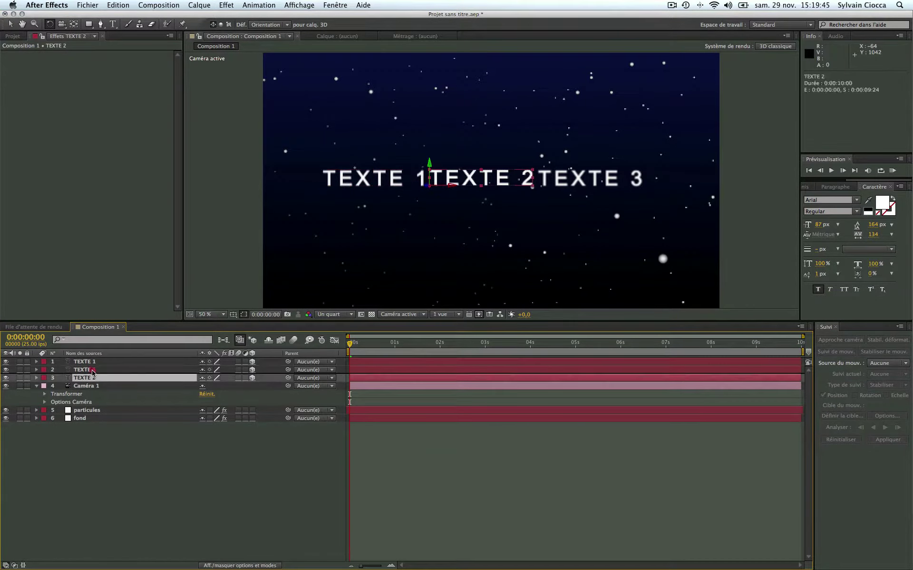
pyautogui.click(37, 386)
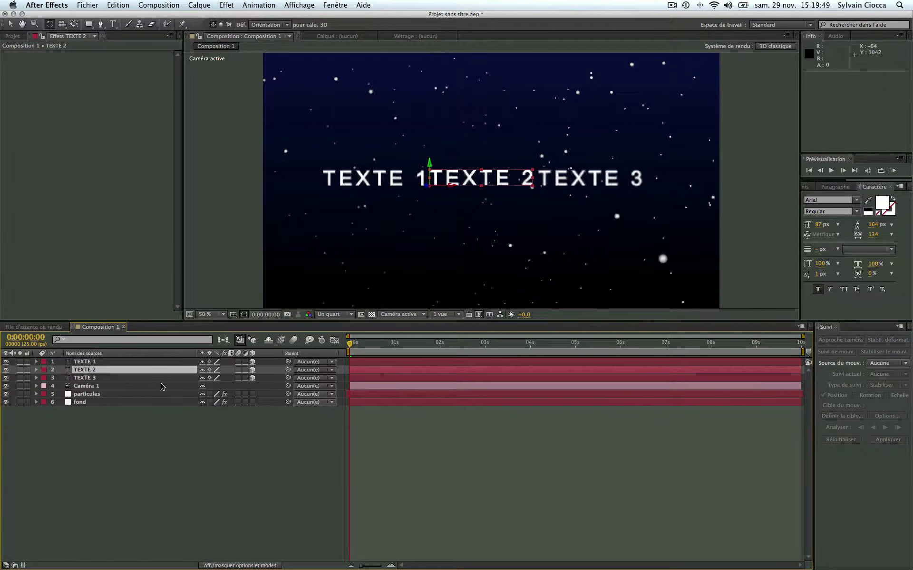
pyautogui.moveTo(429, 173); pyautogui.dragTo(412, 175)
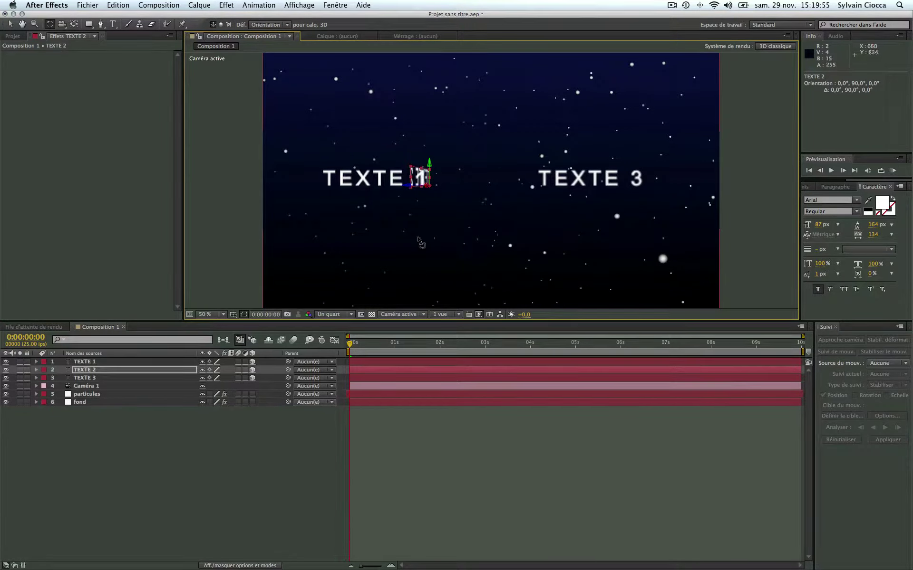
# - Switch the viewer to a Custom View and zoom and pan to see the texts in 3D
pyautogui.click(402, 315)
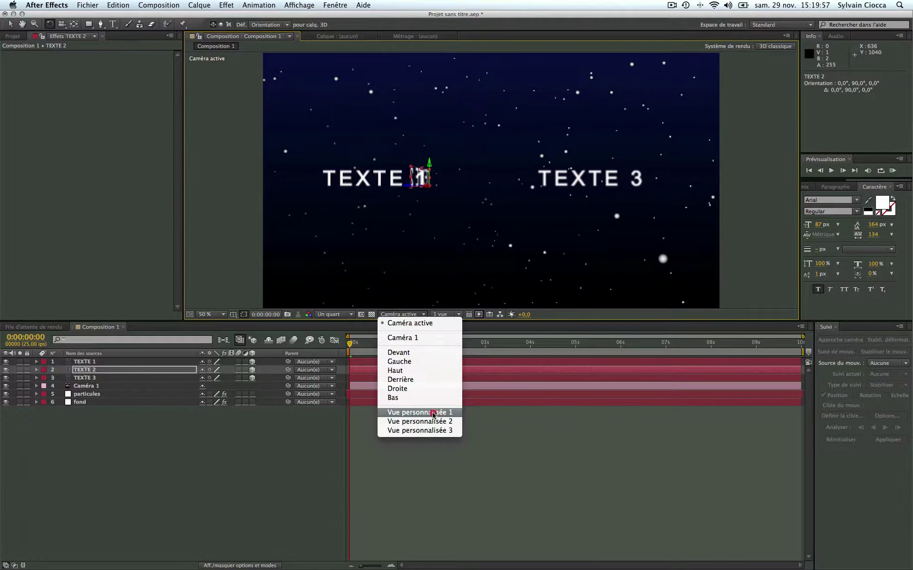
pyautogui.click(433, 412)
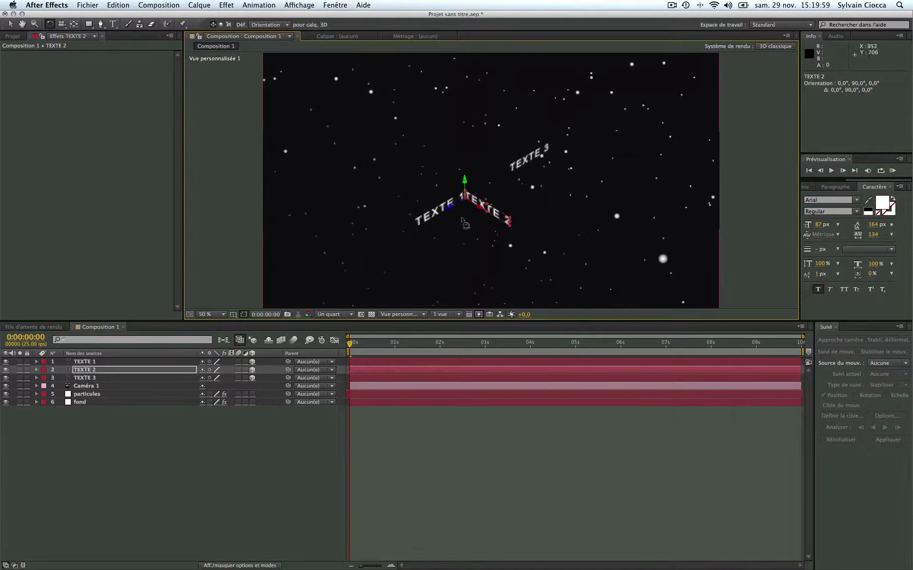
pyautogui.press('c')
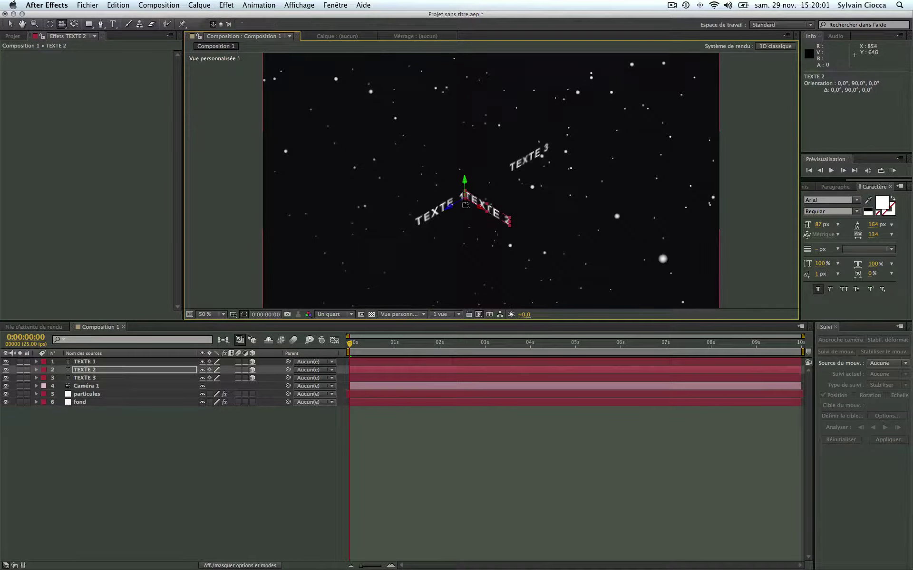
pyautogui.scroll(3, 466, 212)
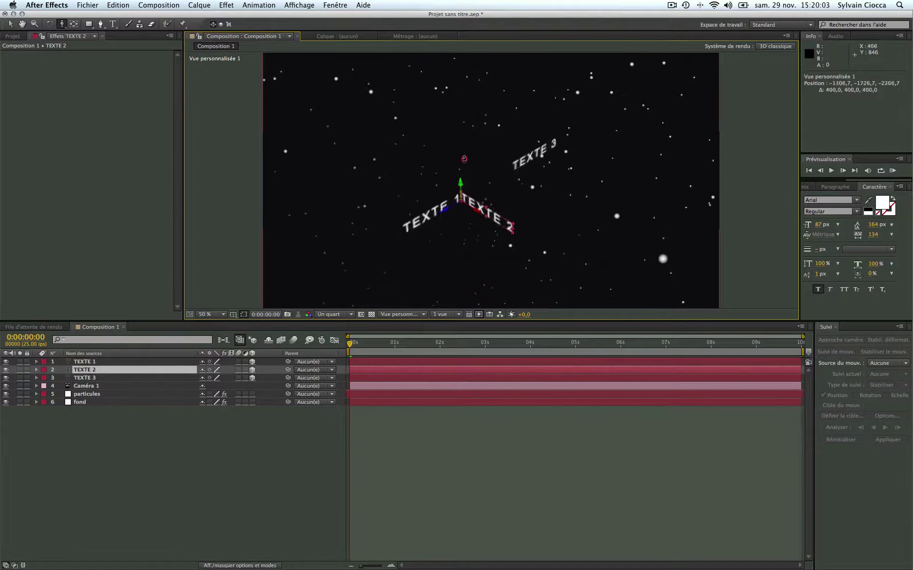
pyautogui.scroll(3, 466, 213)
pyautogui.scroll(-1, 454, 175)
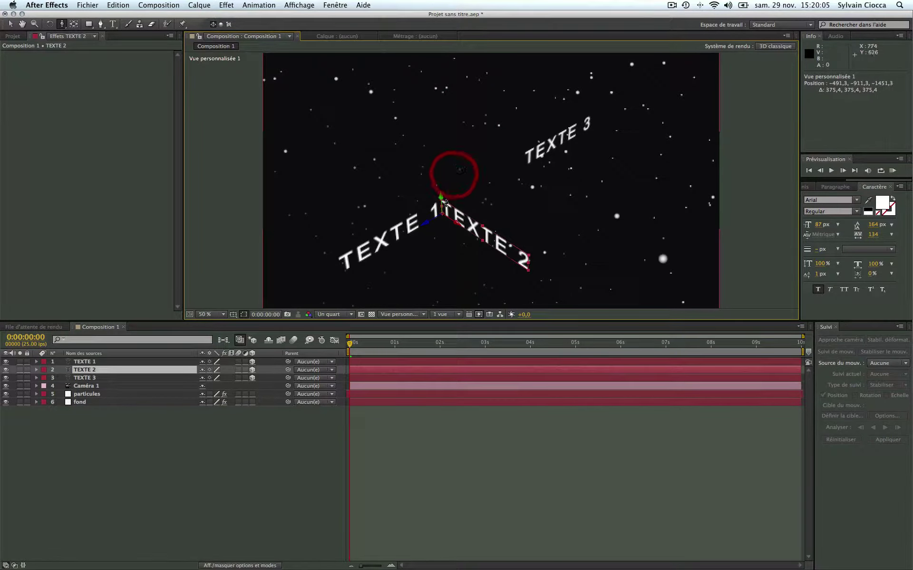
pyautogui.moveTo(444, 221); pyautogui.dragTo(463, 171)
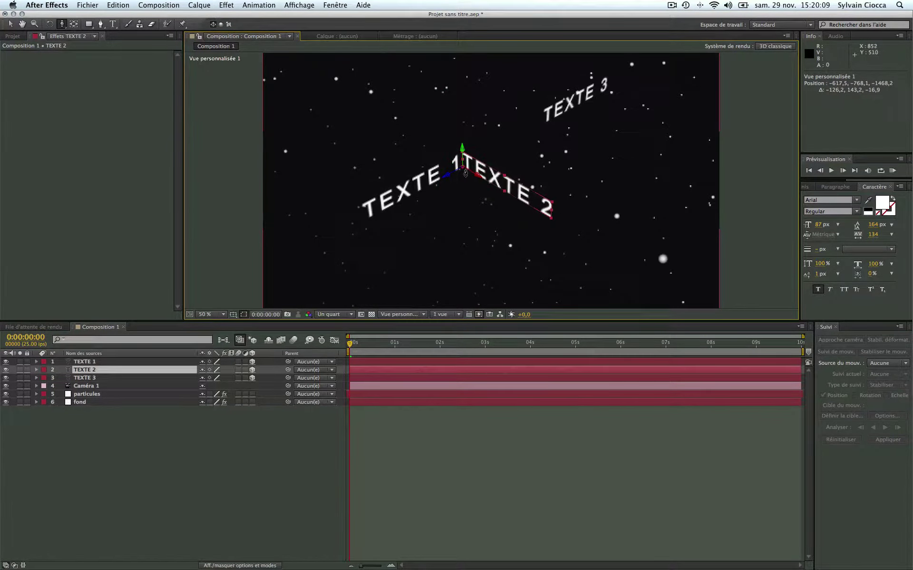
pyautogui.scroll(3, 466, 171)
pyautogui.scroll(-1, 466, 170)
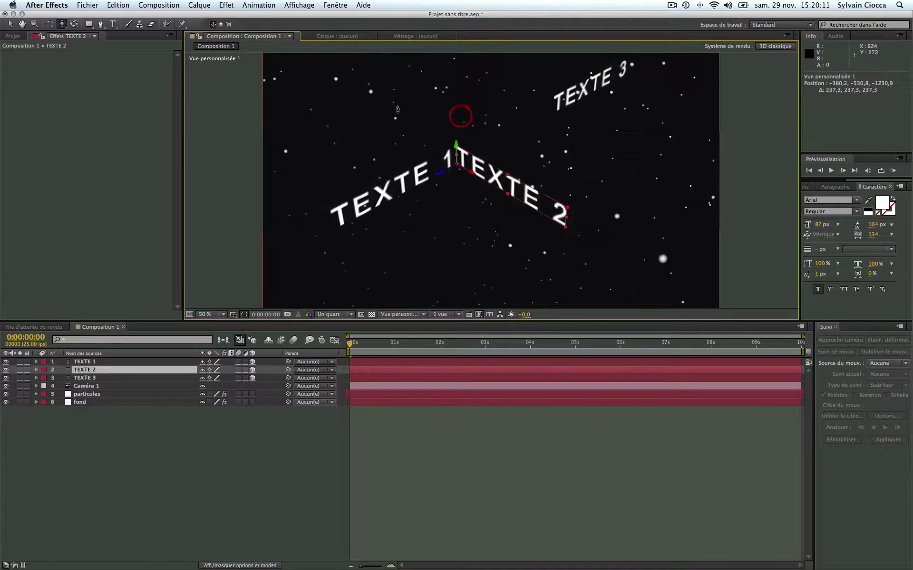
# - Push TEXTE 3 back along its Z axis so it meets the end of TEXTE 2
pyautogui.click(10, 24)
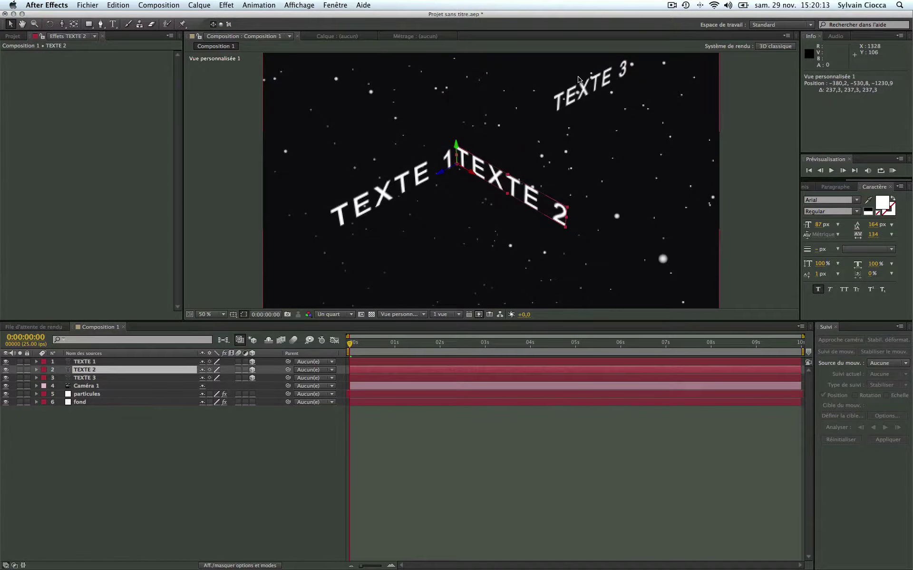
pyautogui.click(580, 80)
pyautogui.moveTo(570, 123)
pyautogui.mouseDown()
pyautogui.moveTo(644, 144)
pyautogui.moveTo(574, 231)
pyautogui.mouseUp()
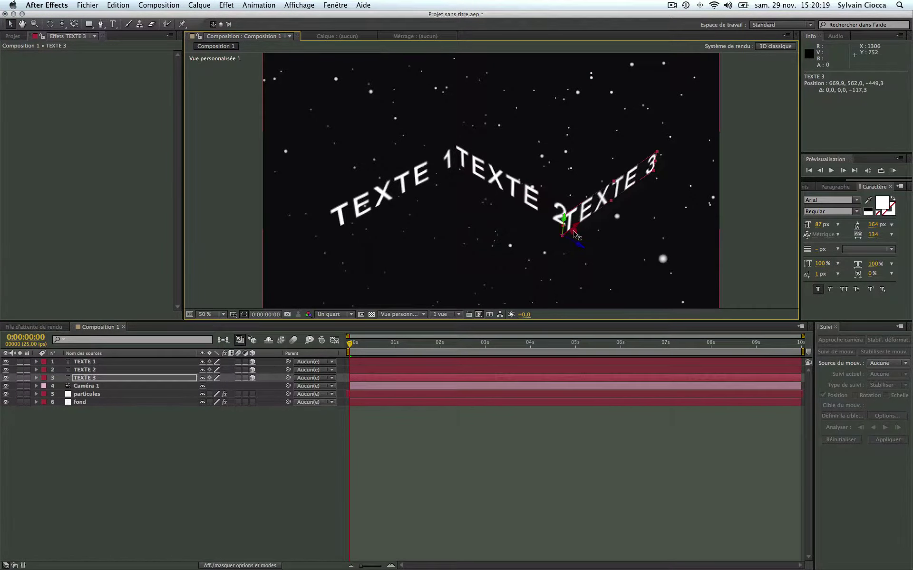
# - Slide TEXTE 3 right and rotate it 90° on Z so it stands vertical
pyautogui.press('c')
pyautogui.moveTo(504, 181)
pyautogui.mouseDown()
pyautogui.moveTo(392, 200)
pyautogui.moveTo(269, 150)
pyautogui.mouseUp()
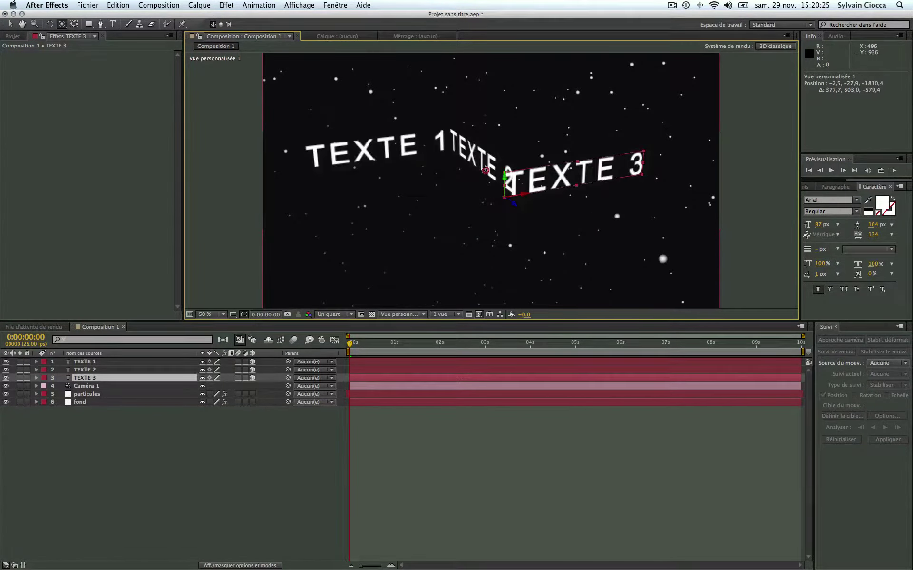
pyautogui.click(11, 24)
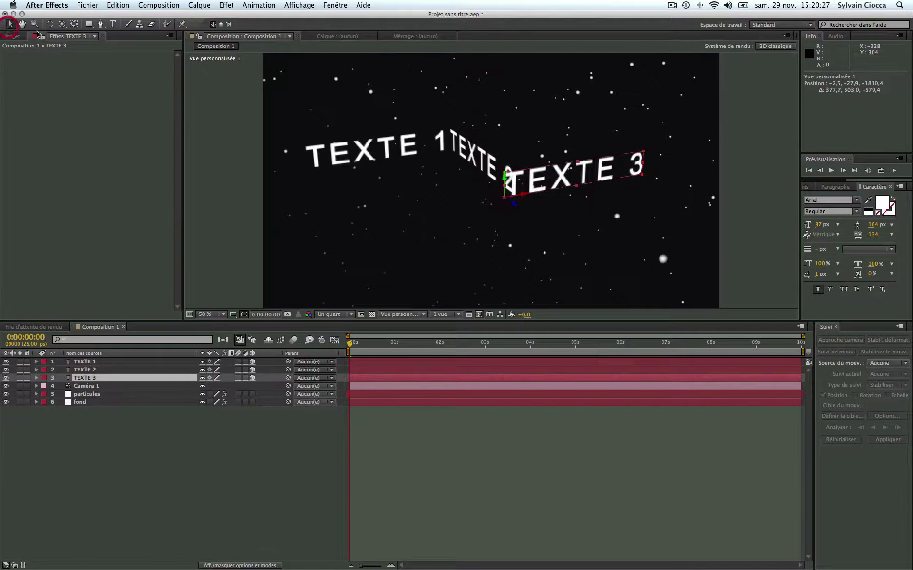
pyautogui.moveTo(524, 193); pyautogui.dragTo(537, 210)
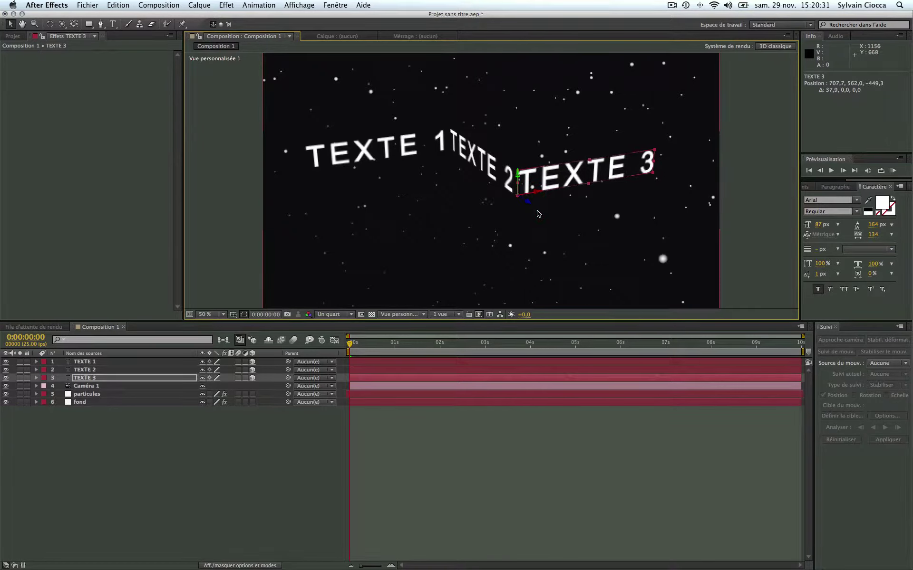
pyautogui.press('w')
pyautogui.moveTo(525, 201); pyautogui.dragTo(545, 193)
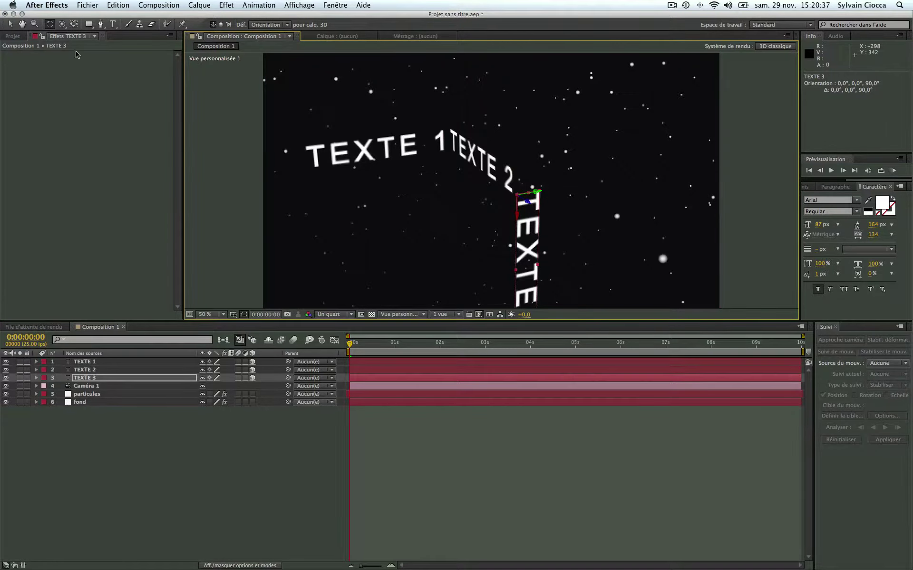
pyautogui.click(10, 24)
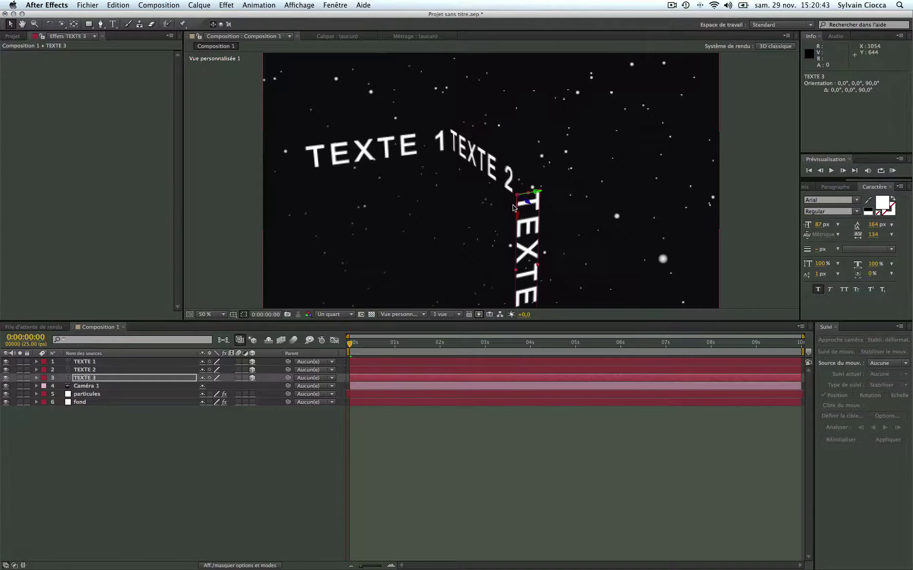
# - Refine TEXTE 3's rotation and depth so it hangs from TEXTE 2's end, then fit the viewer
pyautogui.press('w')
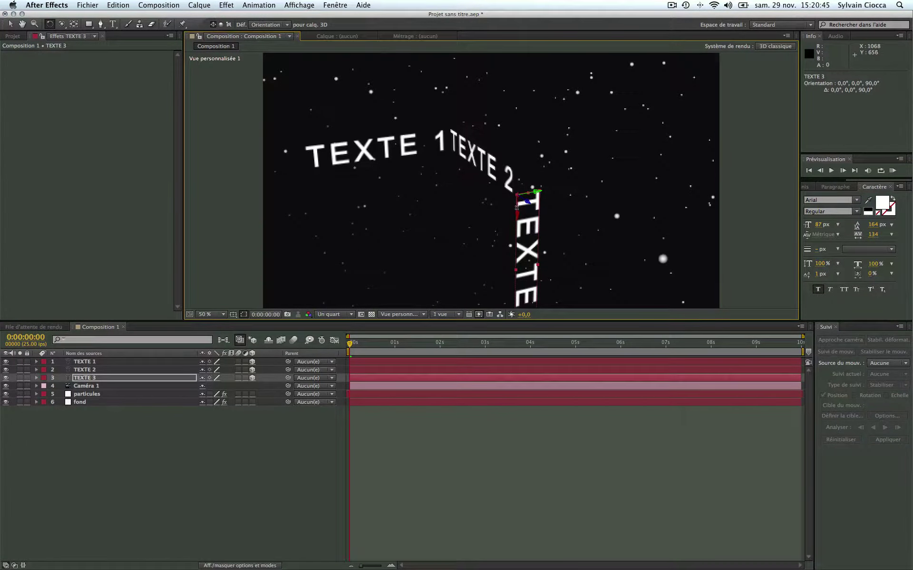
pyautogui.moveTo(516, 208)
pyautogui.mouseDown()
pyautogui.moveTo(496, 212)
pyautogui.moveTo(522, 212)
pyautogui.moveTo(504, 205)
pyautogui.mouseUp()
pyautogui.press('v')
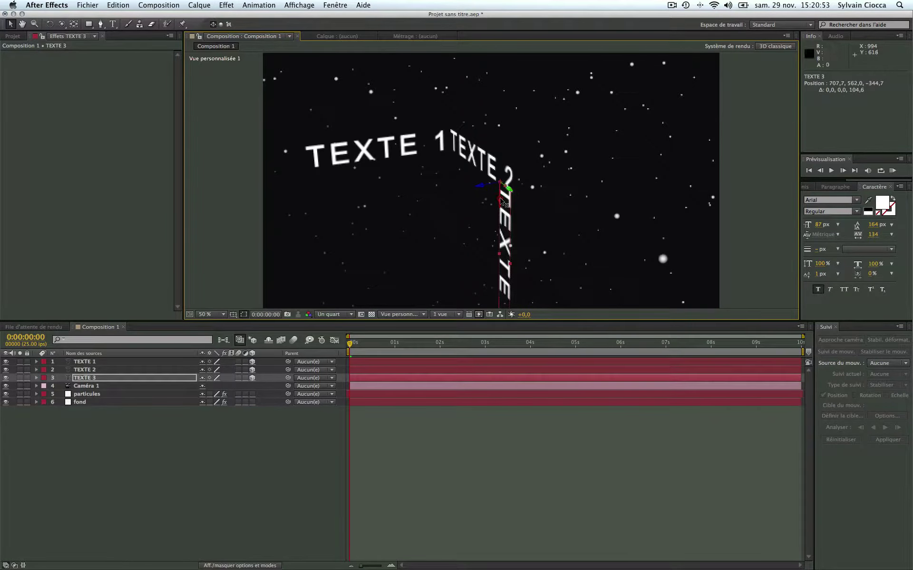
pyautogui.press('c')
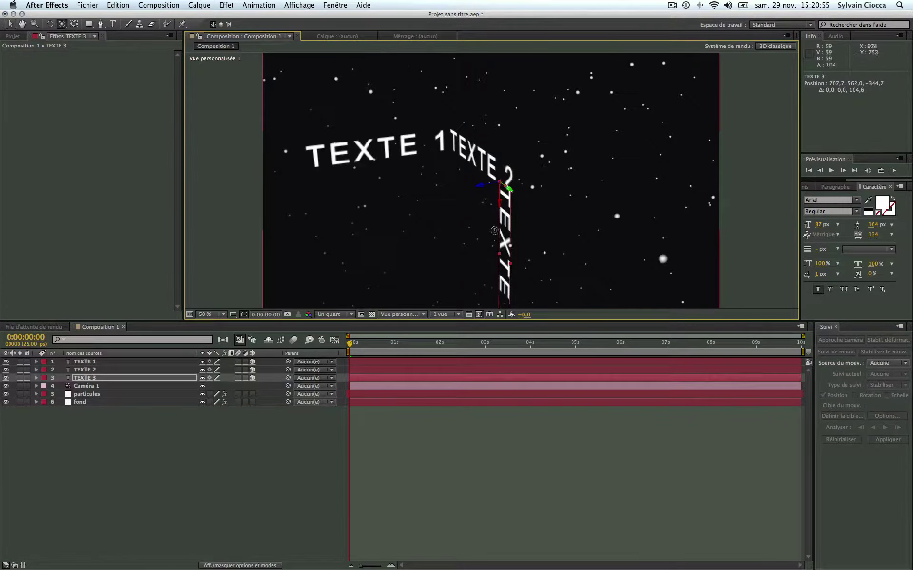
pyautogui.moveTo(496, 229); pyautogui.dragTo(528, 212)
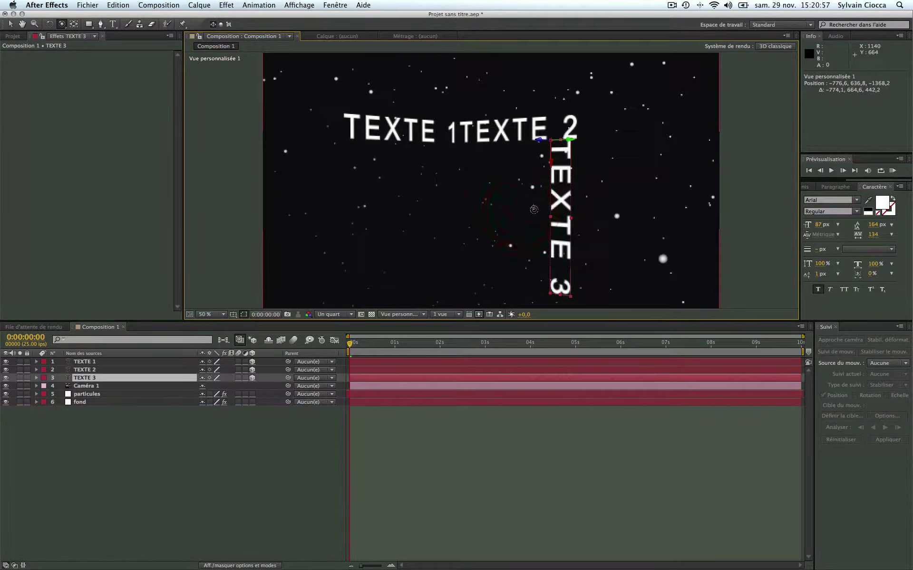
pyautogui.press('v')
pyautogui.scroll(3, 547, 186)
pyautogui.scroll(-5, 554, 169)
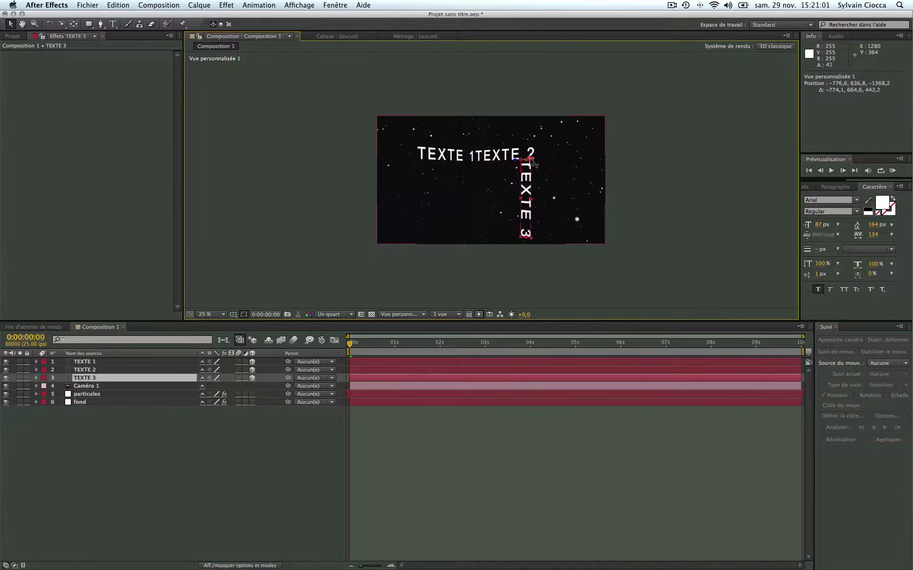
pyautogui.moveTo(531, 163); pyautogui.dragTo(530, 159)
pyautogui.click(216, 315)
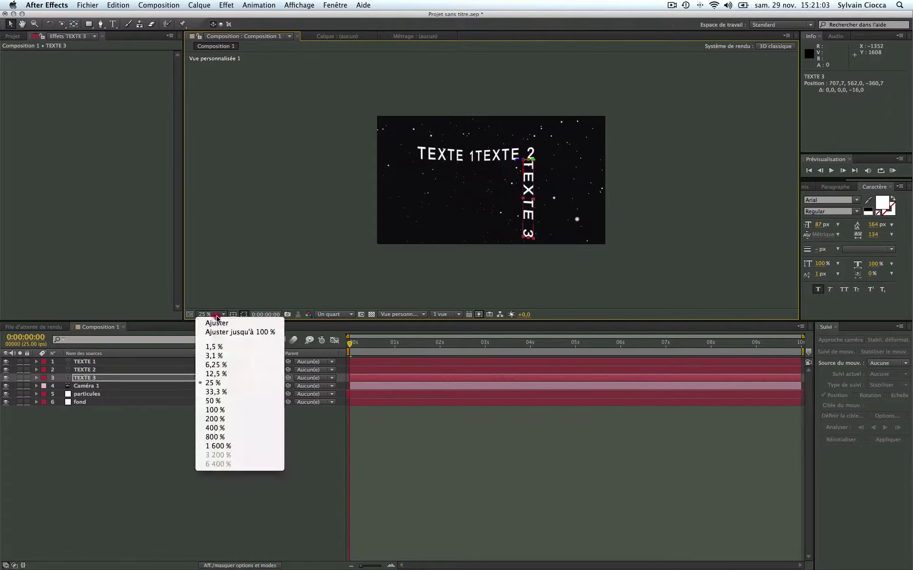
pyautogui.click(217, 322)
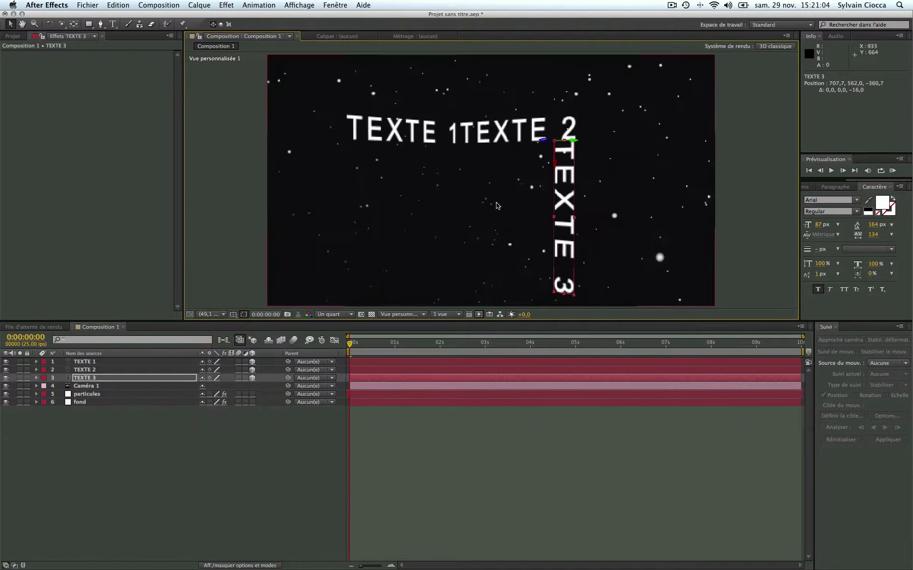
pyautogui.click(759, 197)
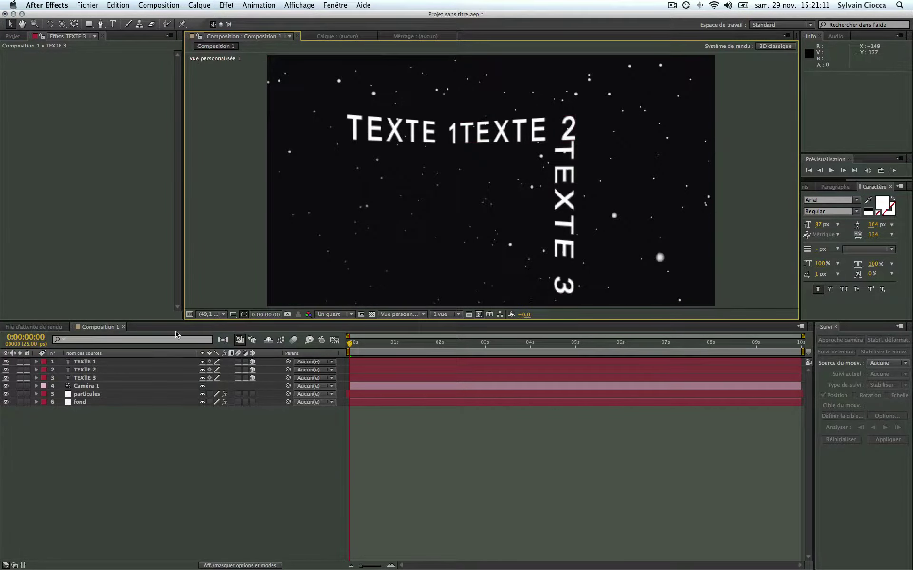
# - Switch the viewer to Caméra active and pan Caméra 1 to 623,8, 672,5, -1866,7 framing TEXTE 1
pyautogui.moveTo(352, 345)
pyautogui.mouseDown()
pyautogui.moveTo(468, 347)
pyautogui.moveTo(290, 348)
pyautogui.mouseUp()
pyautogui.click(399, 315)
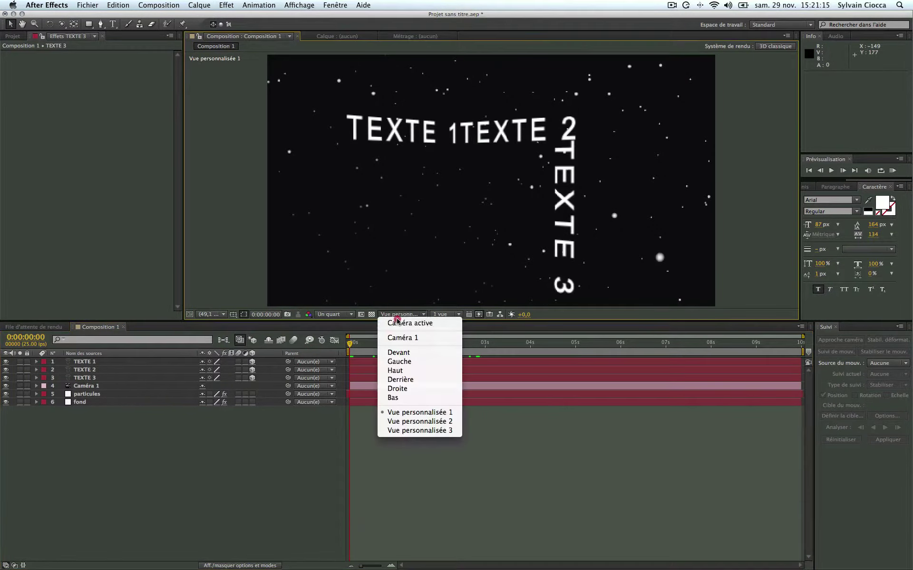
pyautogui.click(400, 324)
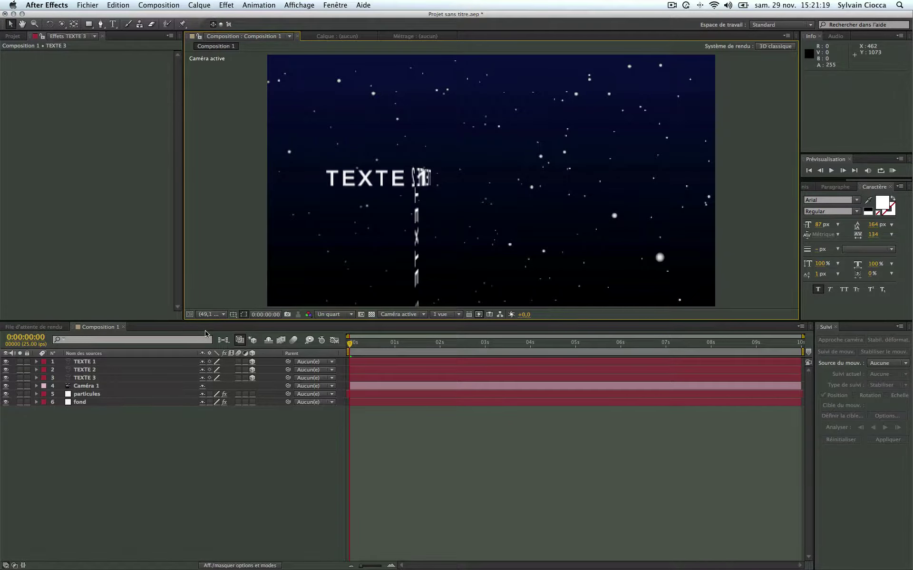
pyautogui.press('c')
pyautogui.moveTo(348, 228)
pyautogui.mouseDown()
pyautogui.moveTo(409, 190)
pyautogui.moveTo(426, 196)
pyautogui.mouseUp()
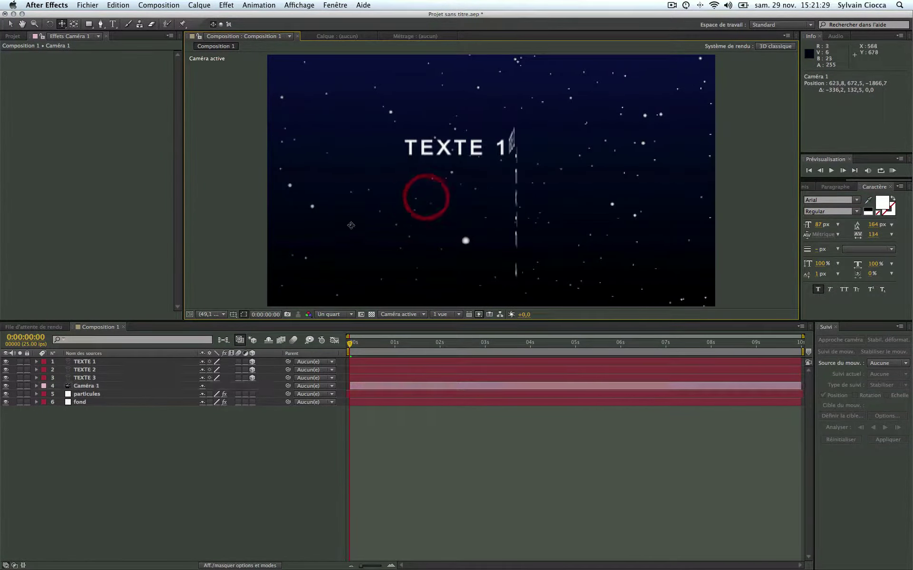
# - Move the Position keyframes of TEXTE 1, TEXTE 2 and TEXTE 3 to 0:00:00:05
pyautogui.click(101, 362)
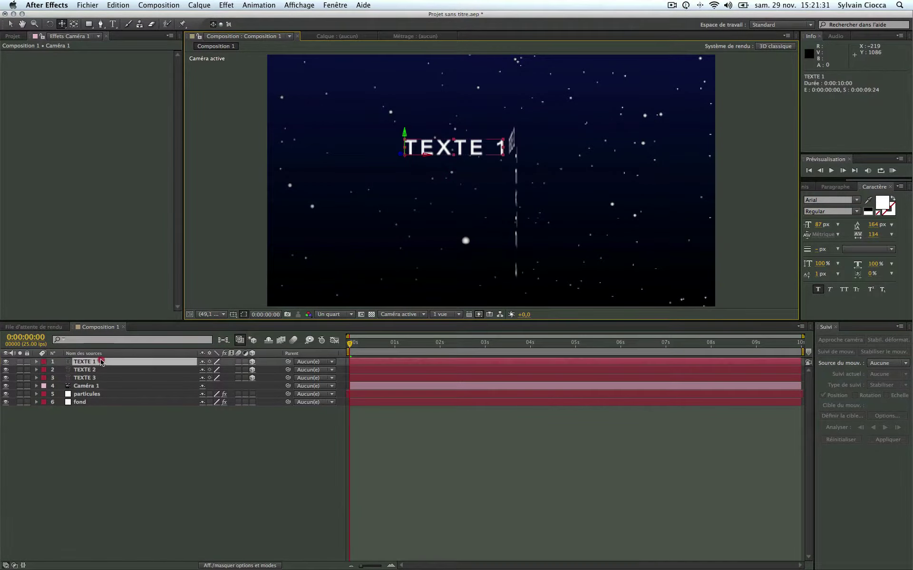
pyautogui.click(119, 377)
pyautogui.click(115, 362)
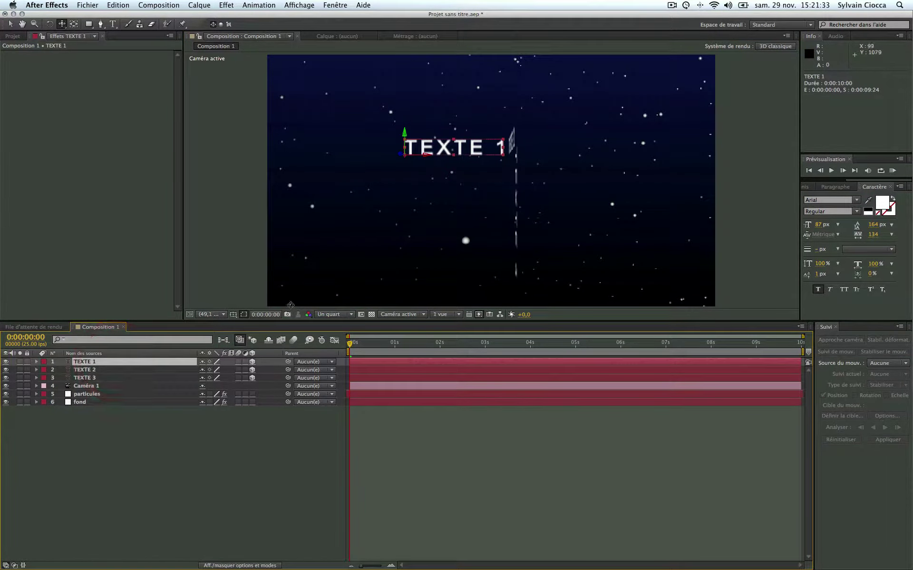
pyautogui.keyDown('shift'); pyautogui.click(131, 378); pyautogui.keyUp('shift')
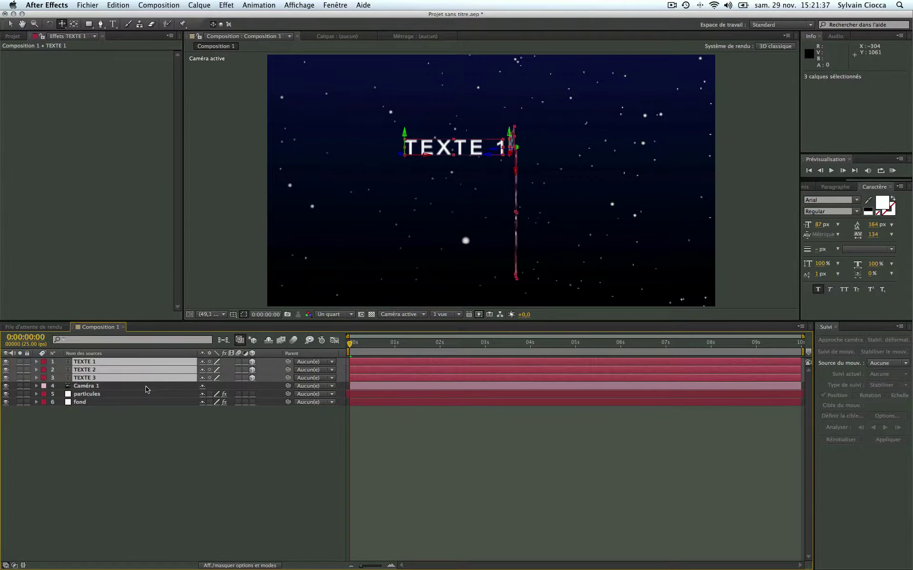
pyautogui.press('p')
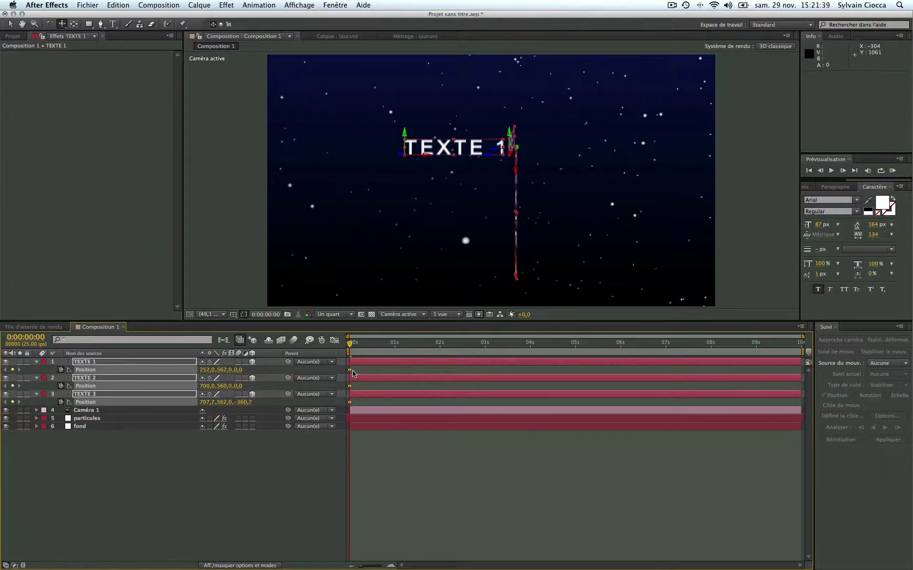
pyautogui.moveTo(350, 370); pyautogui.dragTo(359, 370)
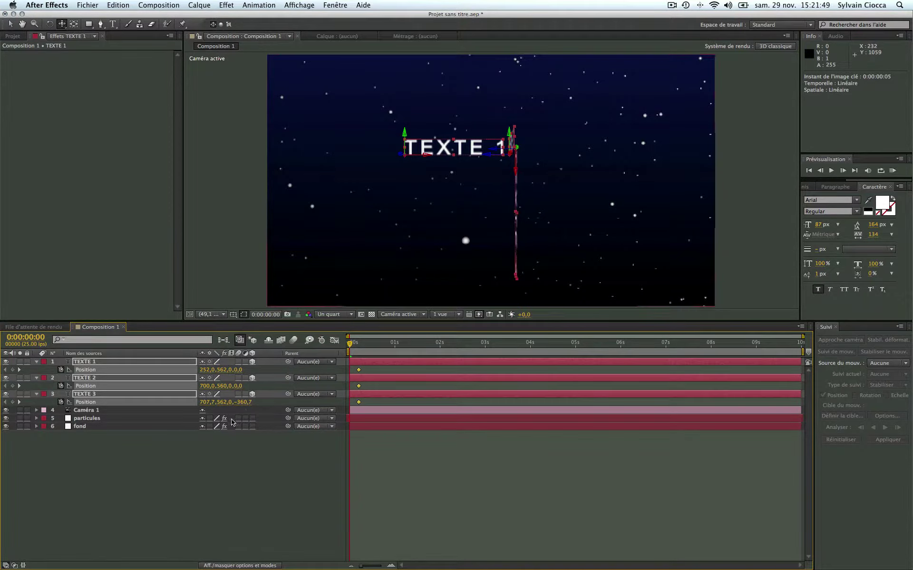
pyautogui.click(120, 362)
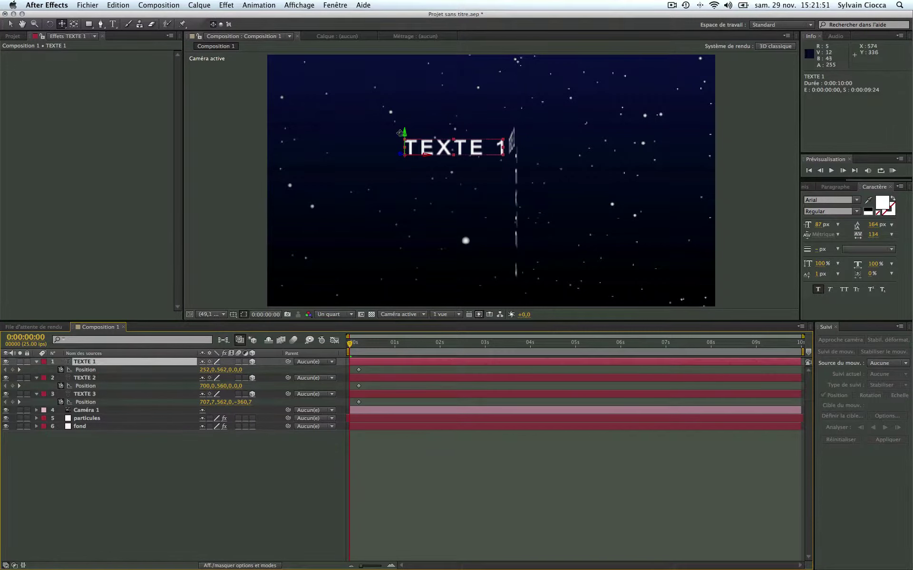
# - Raise TEXTE 1 up out of the frame and push TEXTE 2 far back in depth
pyautogui.press('v')
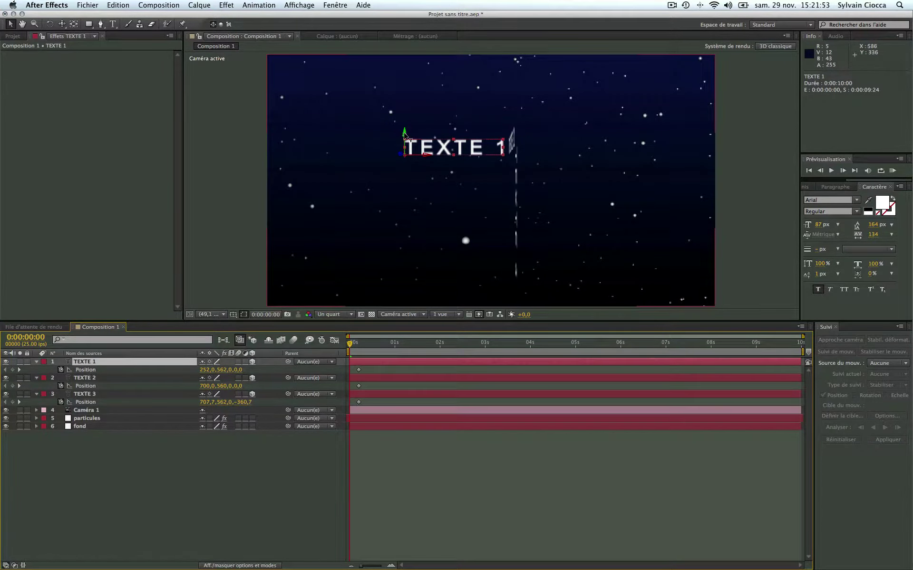
pyautogui.moveTo(405, 135); pyautogui.dragTo(430, 13)
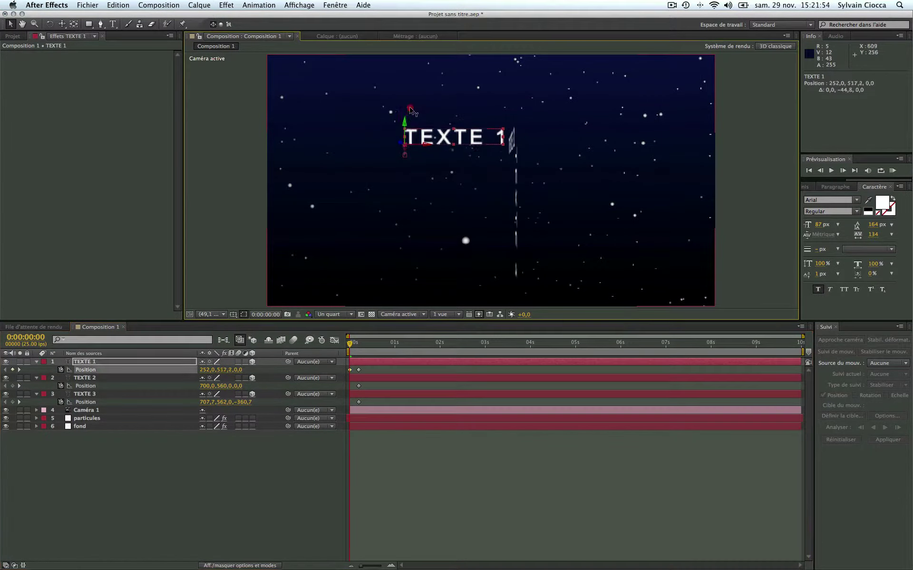
pyautogui.click(509, 139)
pyautogui.moveTo(512, 157)
pyautogui.mouseDown()
pyautogui.moveTo(642, 74)
pyautogui.moveTo(904, 6)
pyautogui.mouseUp()
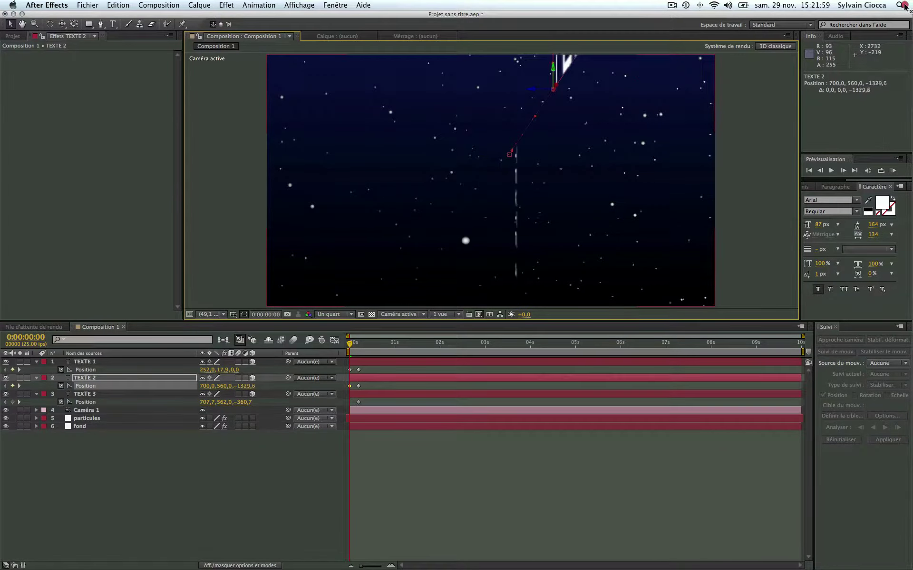
pyautogui.moveTo(905, 6); pyautogui.dragTo(788, 52)
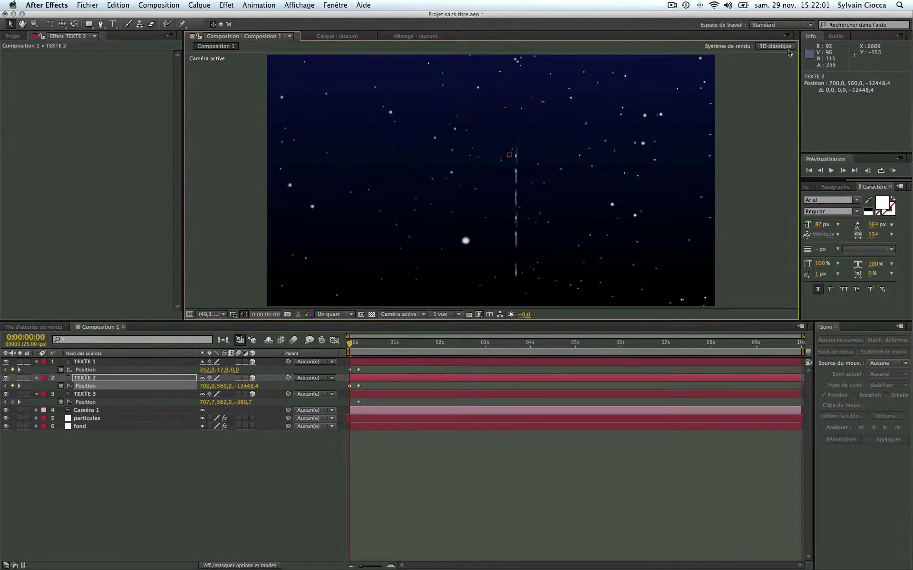
# - Move TEXTE 3 down below the frame to Y 1697, then preview the animation
pyautogui.click(86, 395)
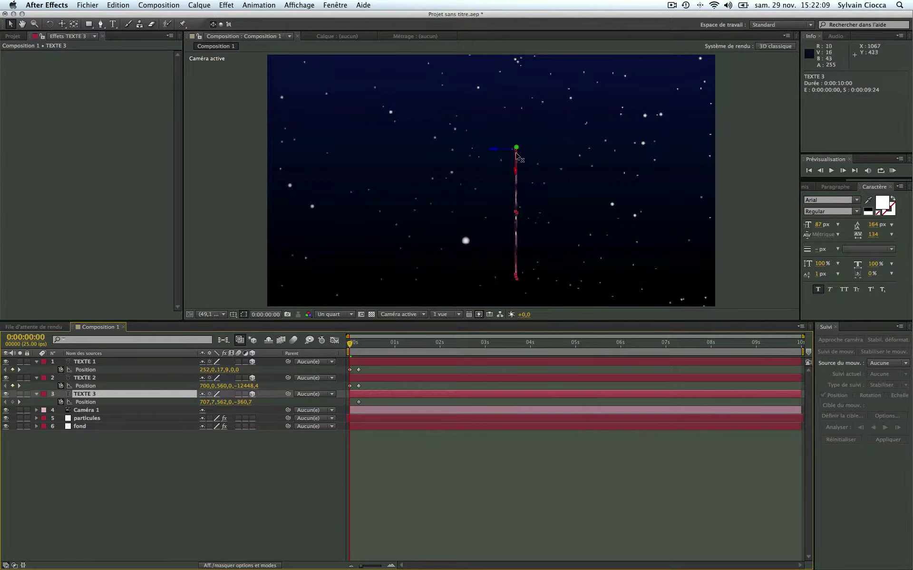
pyautogui.click(87, 418)
pyautogui.press('super+z')
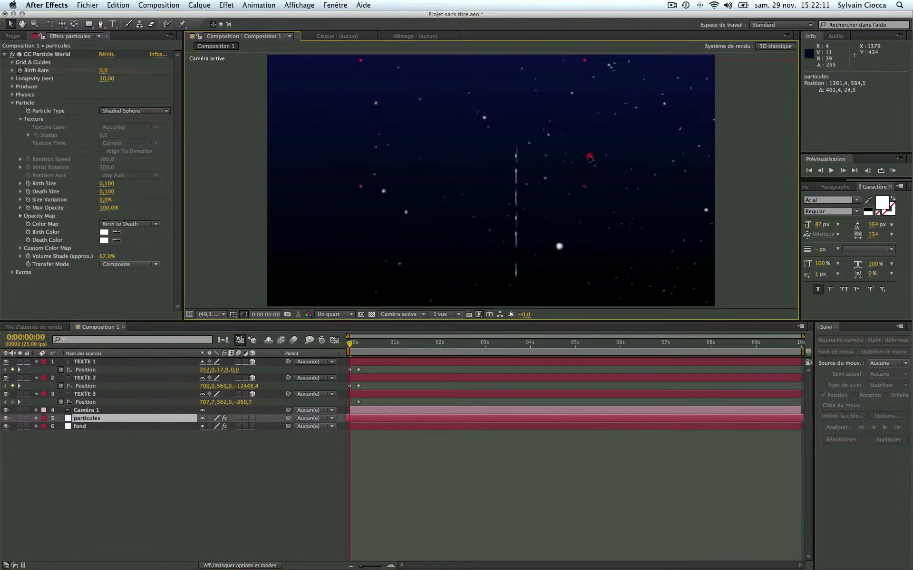
pyautogui.click(101, 396)
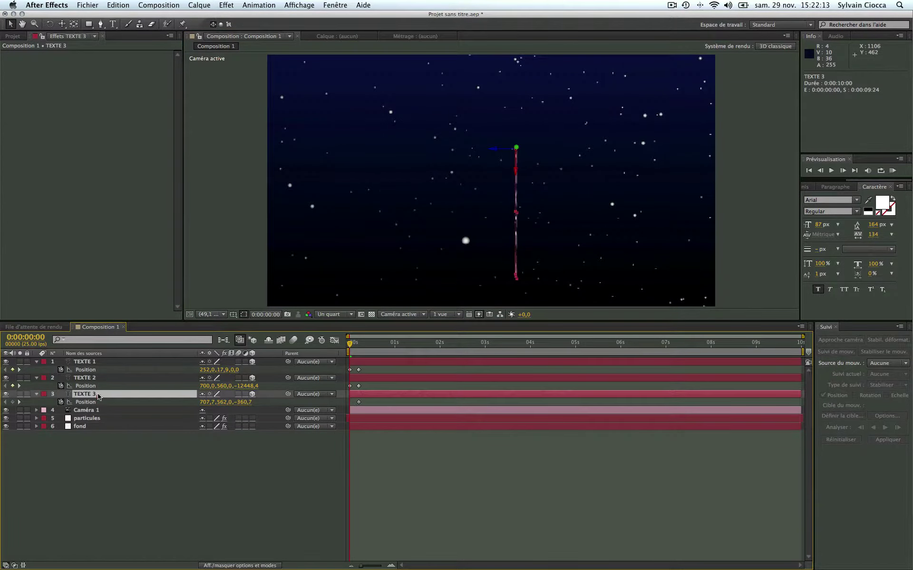
pyautogui.moveTo(496, 151); pyautogui.dragTo(788, 154)
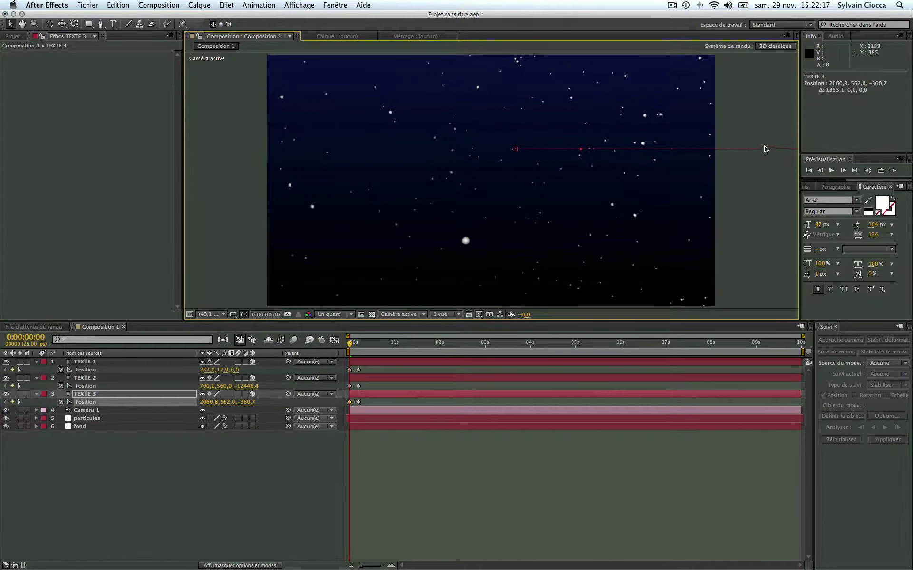
pyautogui.press('super+z')
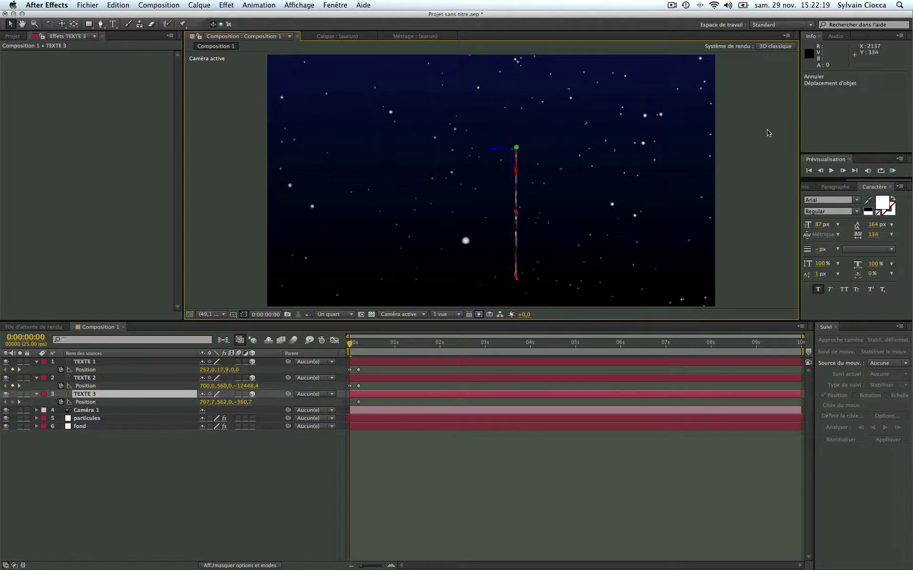
pyautogui.moveTo(516, 169); pyautogui.dragTo(478, 430)
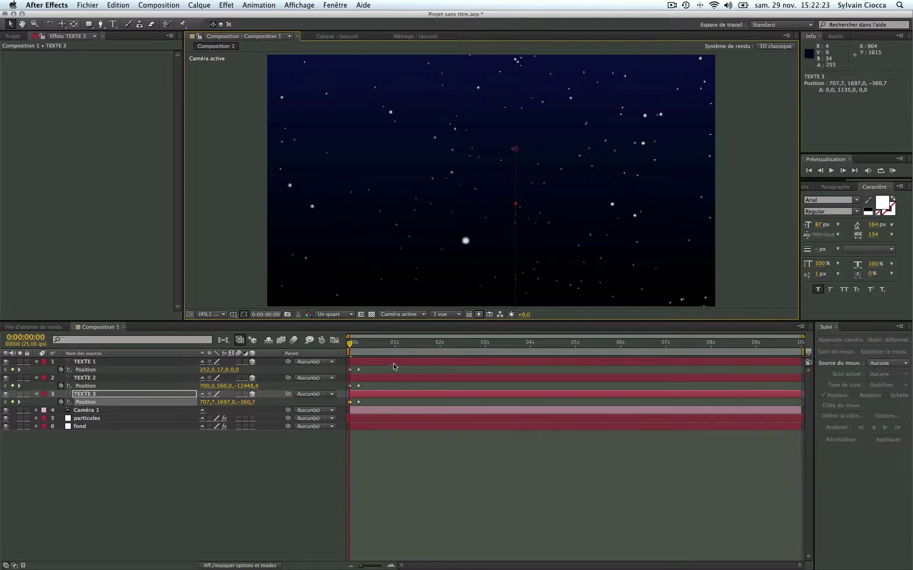
pyautogui.press('space')
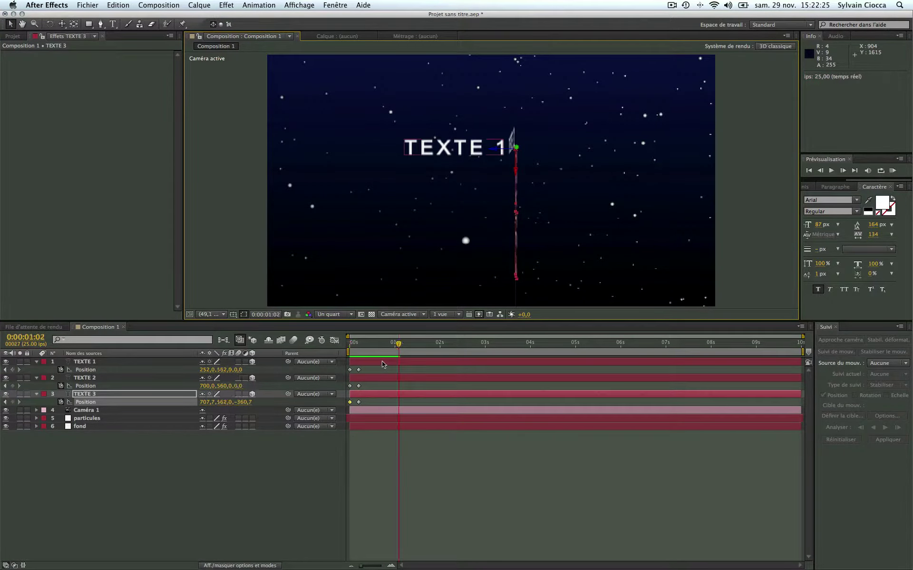
# - Delay the texts' second Position keyframes to 0:00:00:14 and apply Lissage à l'éloignement to the starting keys
pyautogui.moveTo(398, 344); pyautogui.dragTo(353, 346)
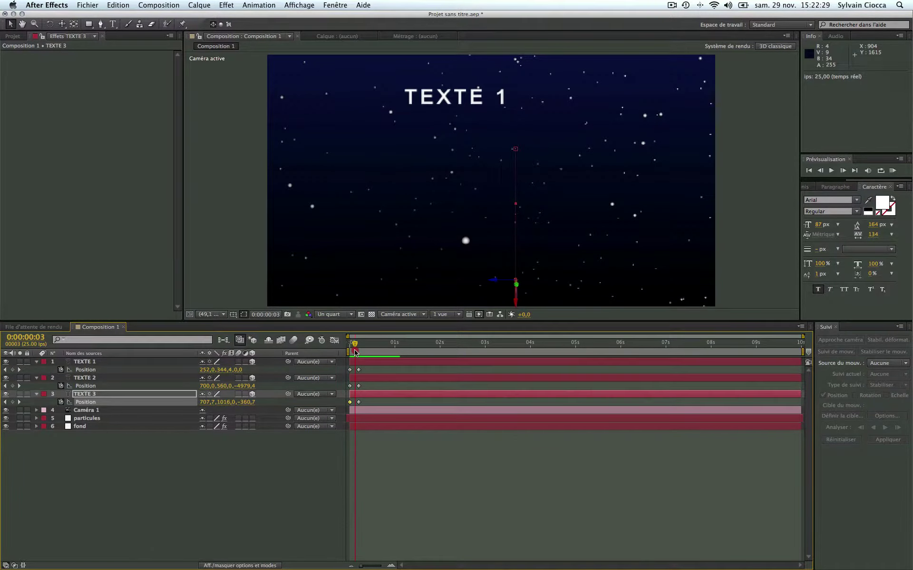
pyautogui.moveTo(366, 404)
pyautogui.mouseDown()
pyautogui.moveTo(354, 366)
pyautogui.moveTo(375, 370)
pyautogui.moveTo(376, 351)
pyautogui.moveTo(360, 351)
pyautogui.moveTo(375, 352)
pyautogui.moveTo(357, 405)
pyautogui.mouseUp()
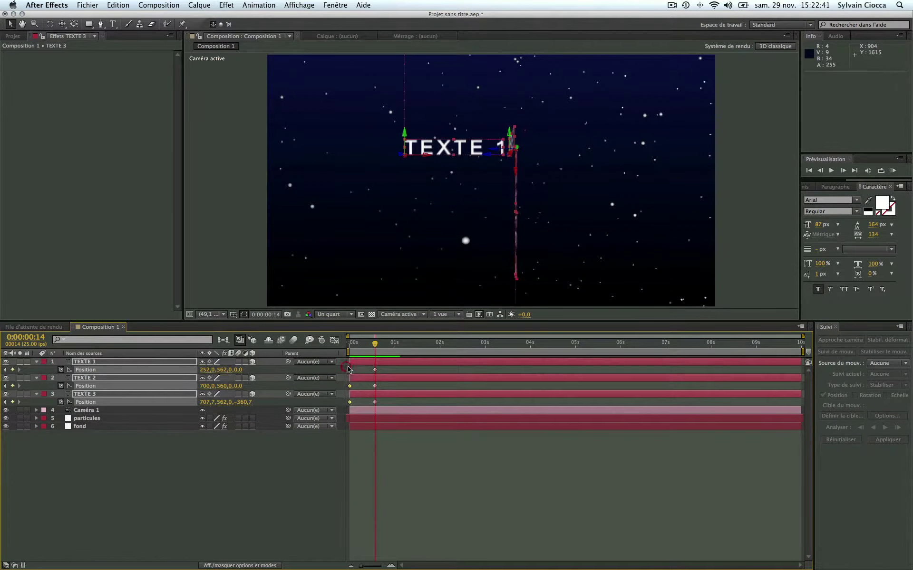
pyautogui.rightClick(350, 371)
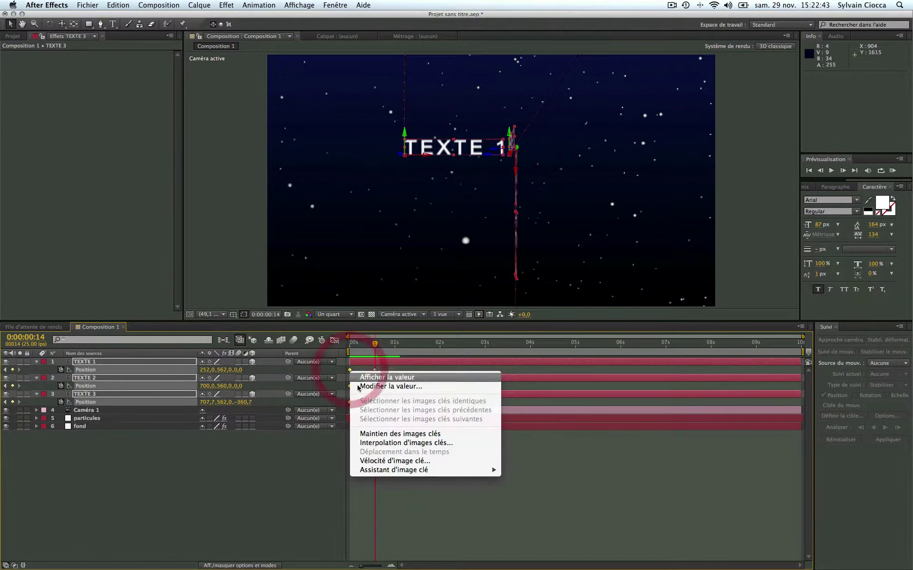
pyautogui.moveTo(387, 471)
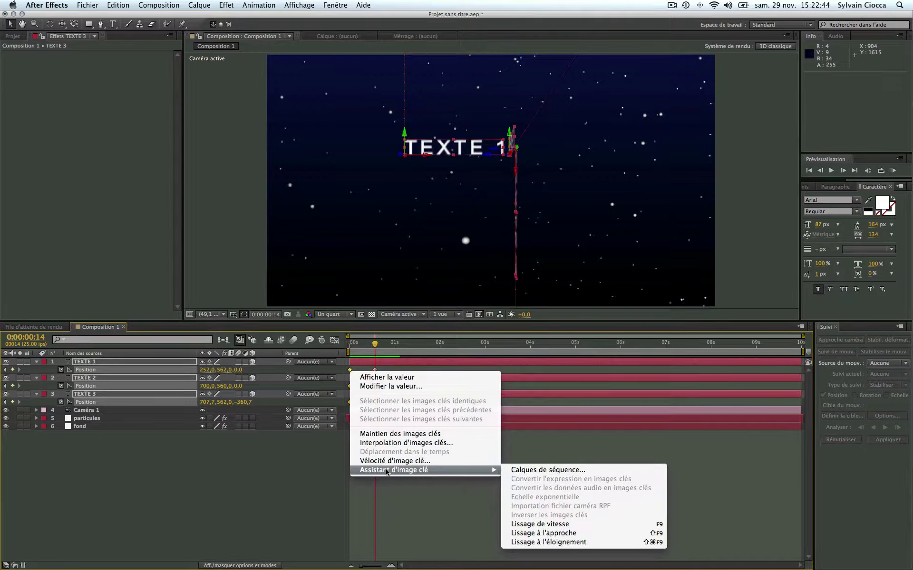
pyautogui.click(565, 542)
# - Apply Lissage de vitesse to the three Position keyframes at 0:00:00:14
pyautogui.moveTo(386, 404); pyautogui.dragTo(369, 367)
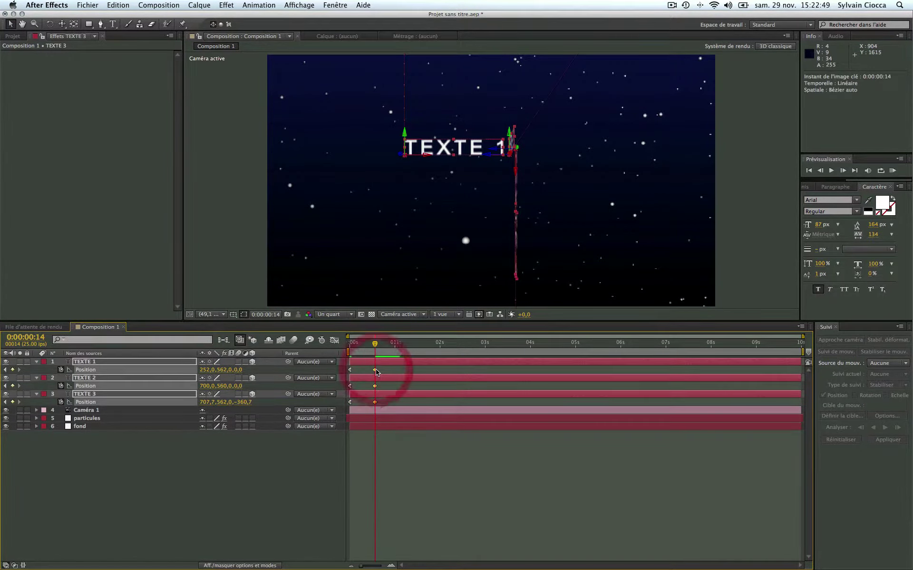
pyautogui.rightClick(376, 371)
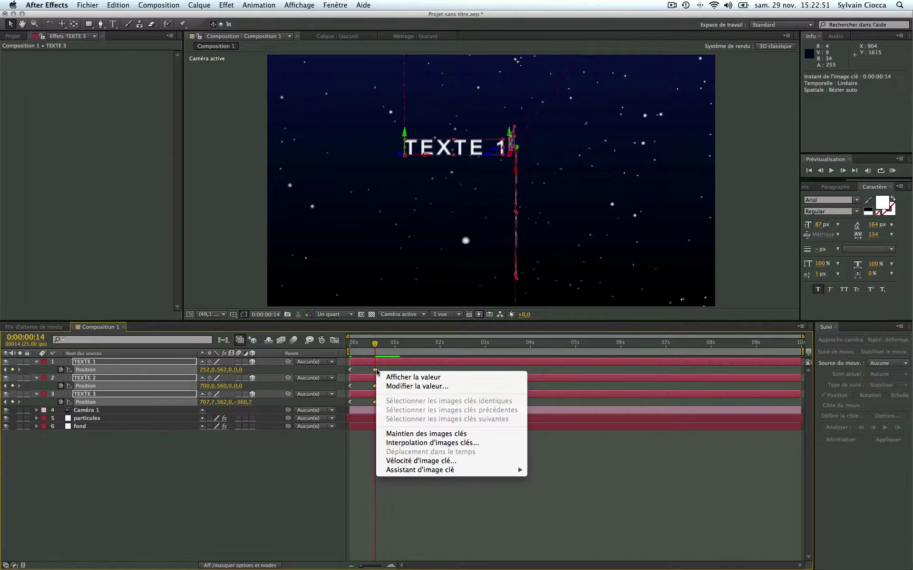
pyautogui.moveTo(403, 470)
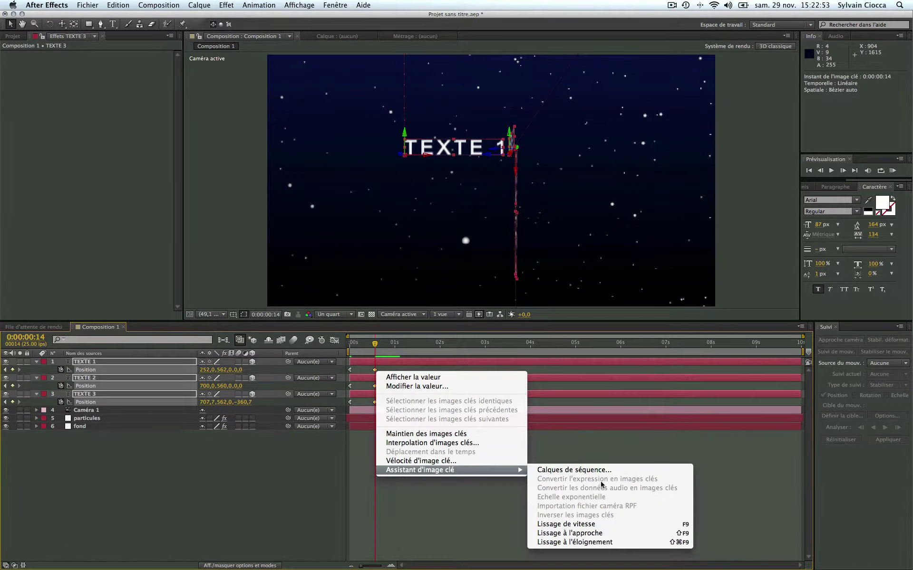
pyautogui.click(598, 527)
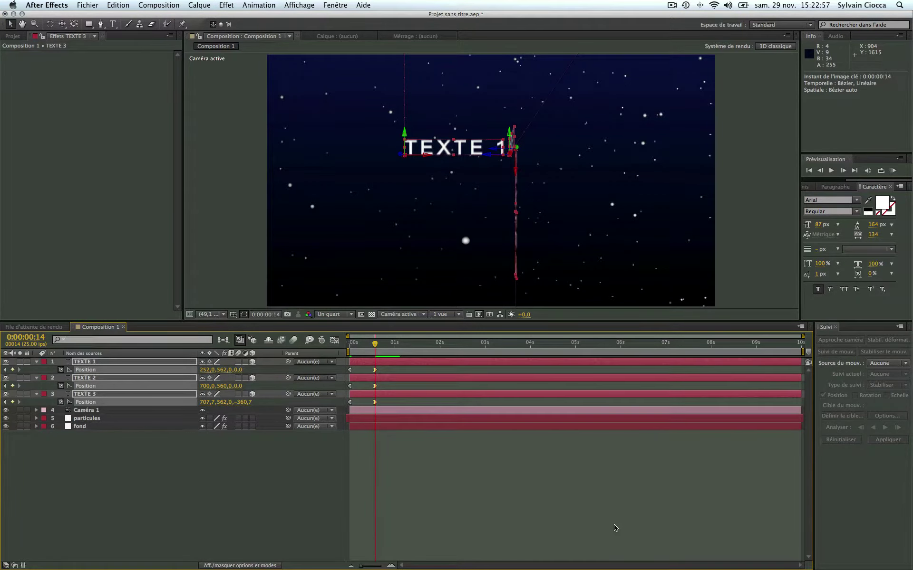
# - Preview the current text animation and return to the start of the timeline
pyautogui.press('space')
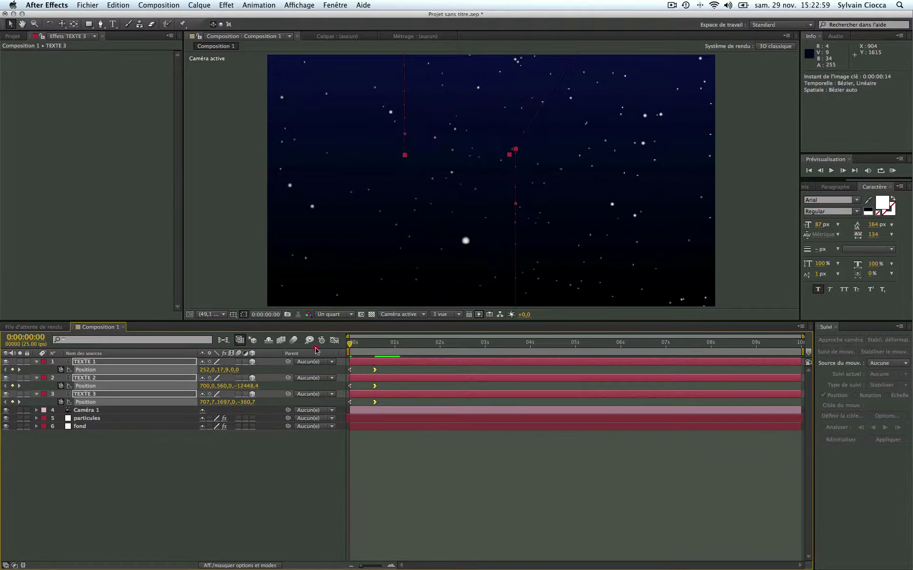
pyautogui.click(423, 468)
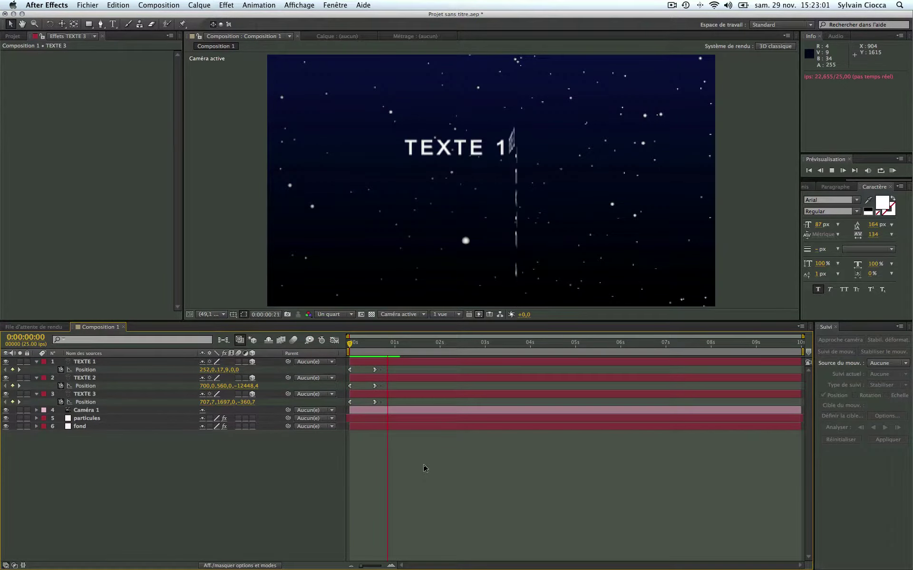
pyautogui.press('space')
pyautogui.moveTo(401, 349); pyautogui.dragTo(349, 343)
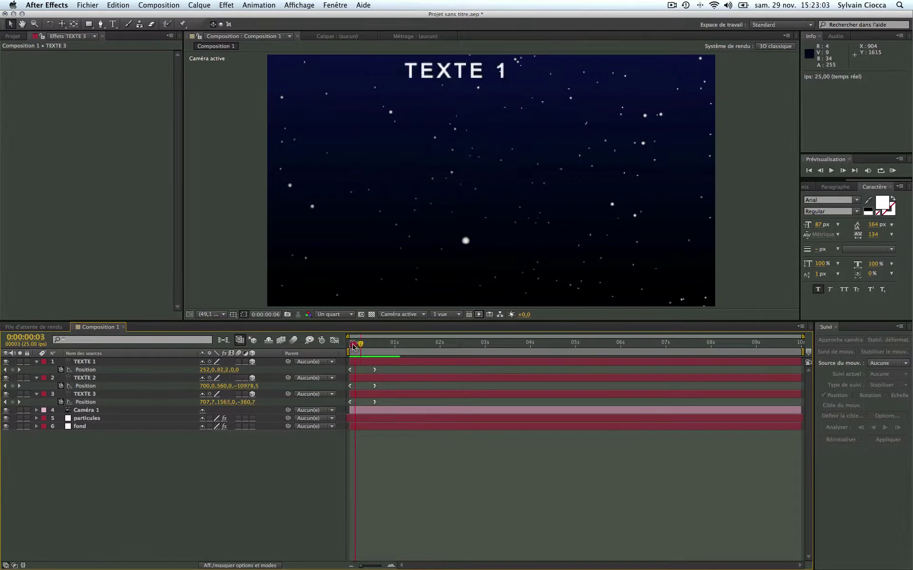
# - Shift TEXTE 3's and TEXTE 2's Position keyframes later, preview, and return to frame 0
pyautogui.moveTo(387, 404)
pyautogui.mouseDown()
pyautogui.moveTo(349, 384)
pyautogui.moveTo(452, 403)
pyautogui.mouseUp()
pyautogui.click(399, 402)
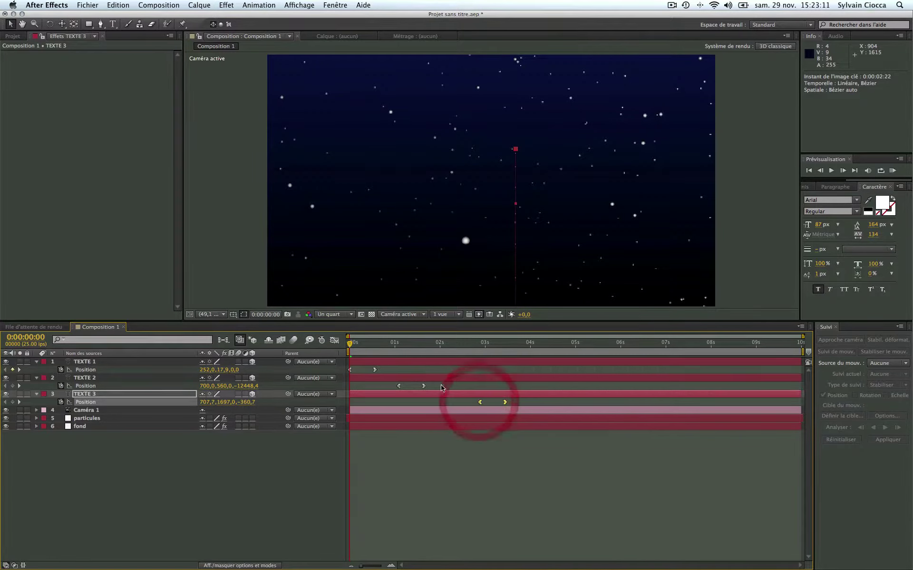
pyautogui.moveTo(398, 386); pyautogui.dragTo(417, 389)
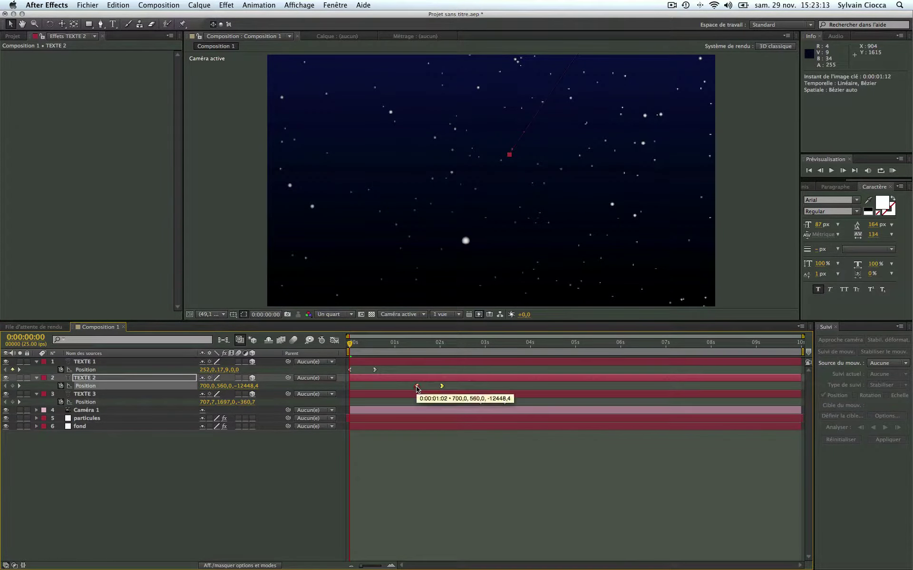
pyautogui.press('space')
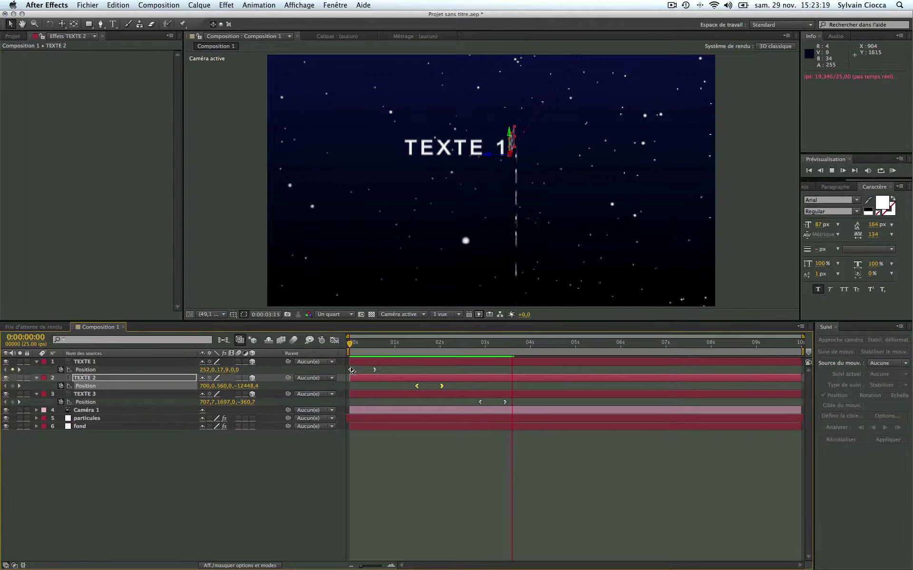
pyautogui.press('space')
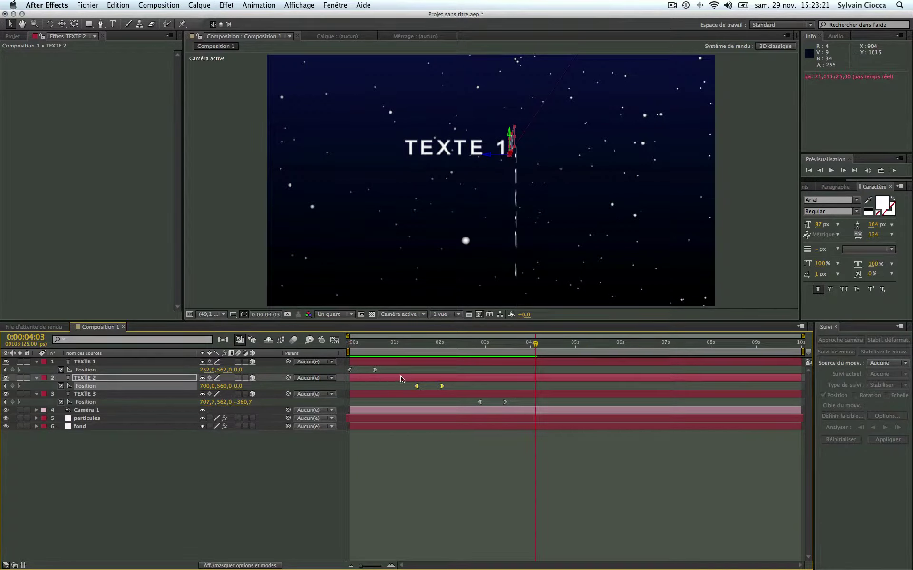
pyautogui.moveTo(377, 340)
pyautogui.mouseDown()
pyautogui.moveTo(360, 352)
pyautogui.moveTo(349, 344)
pyautogui.mouseUp()
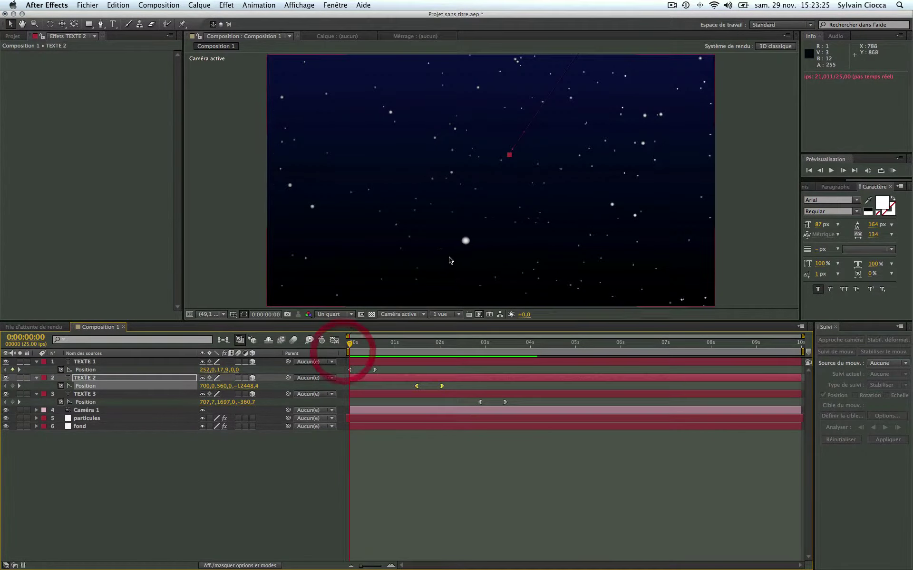
pyautogui.press(',')
pyautogui.press(',')
pyautogui.press(',')
# - Move TEXTE 1 higher above the frame and preview the result
pyautogui.click(376, 363)
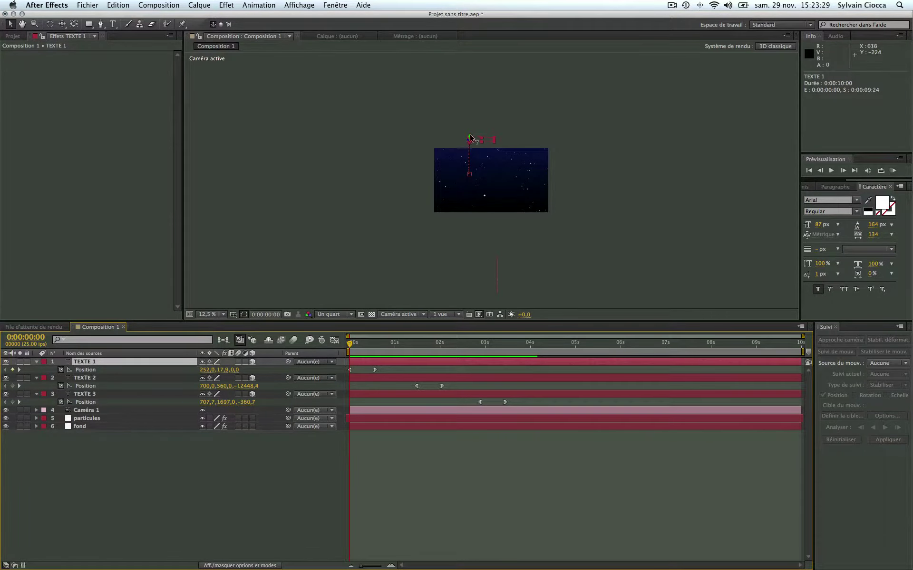
pyautogui.moveTo(470, 138); pyautogui.dragTo(470, 81)
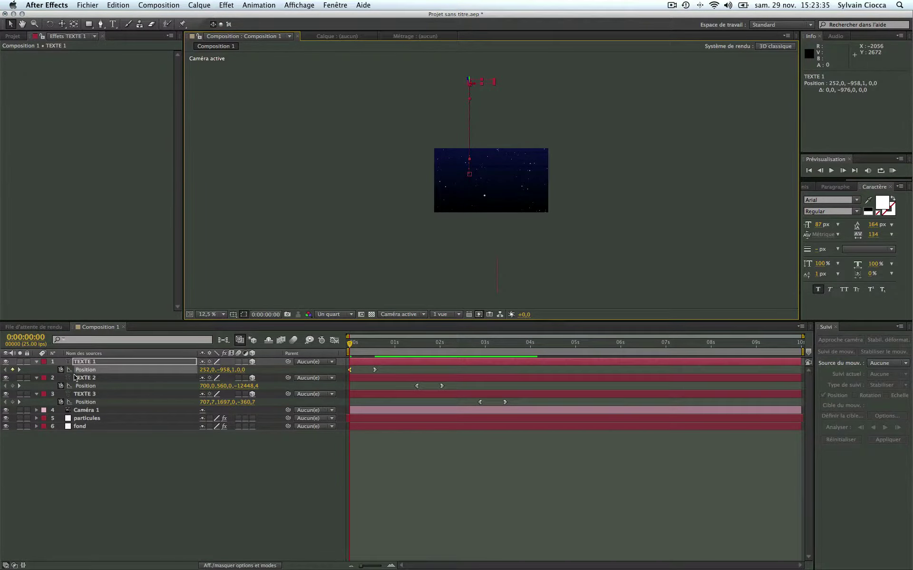
pyautogui.press('space')
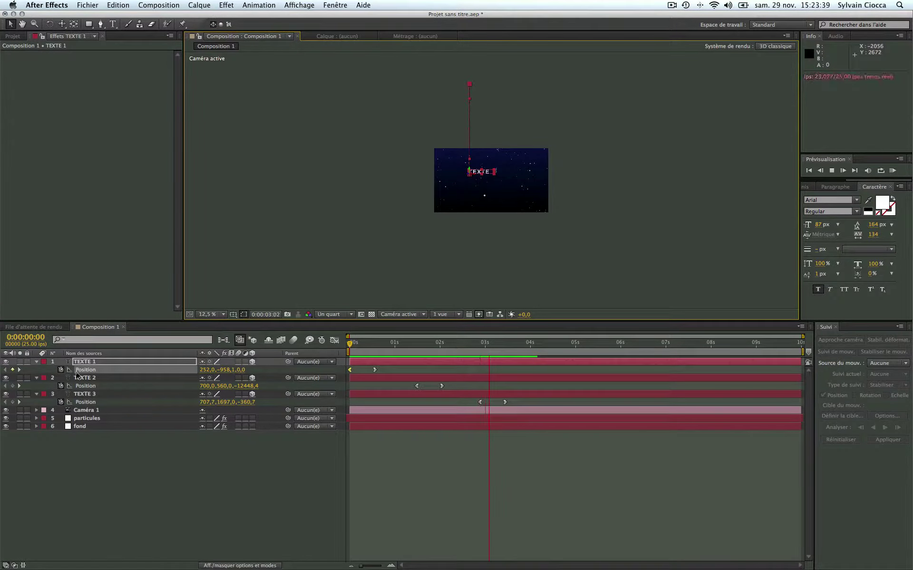
pyautogui.press('space')
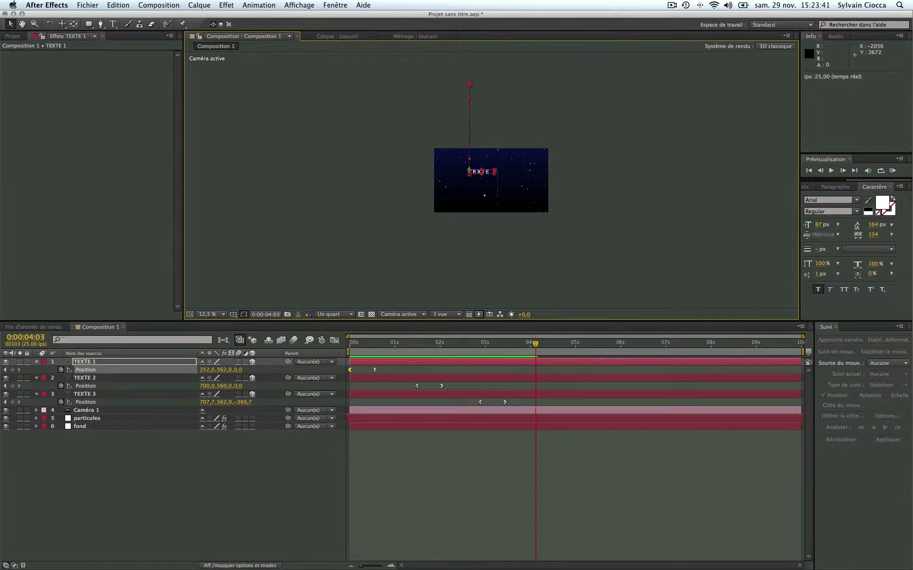
# - Fit the composition, switch the viewer to Vue personnalisée 1, and scrub the texts' movement
pyautogui.click(209, 314)
pyautogui.click(214, 319)
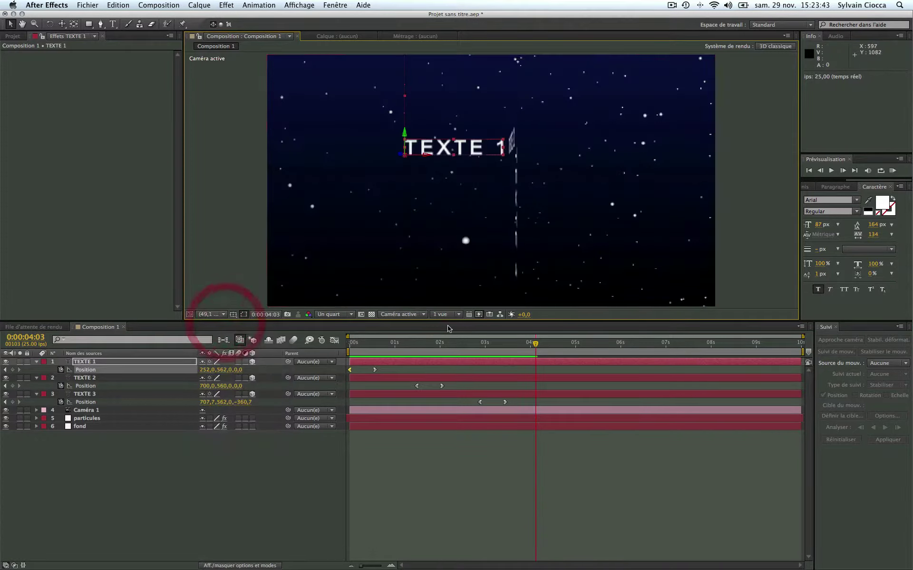
pyautogui.click(526, 443)
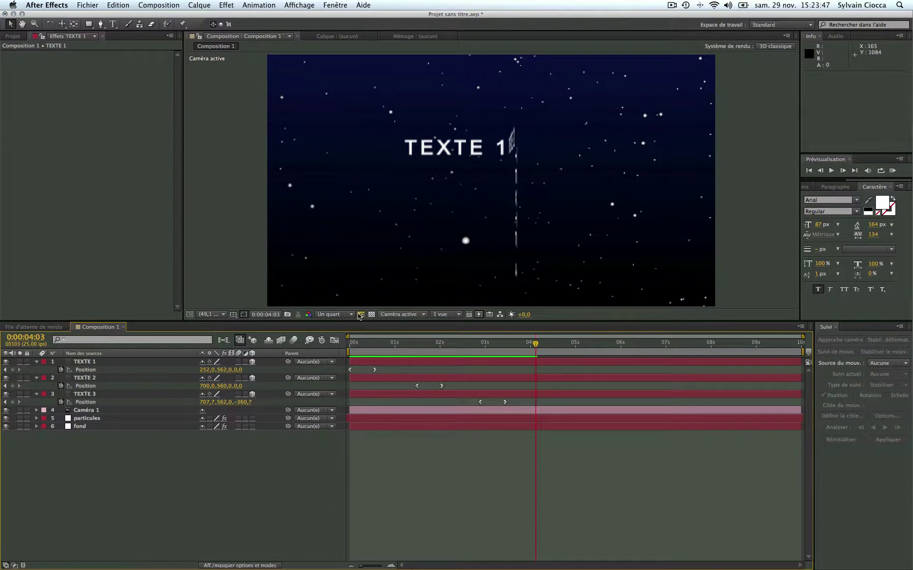
pyautogui.click(401, 315)
pyautogui.click(404, 410)
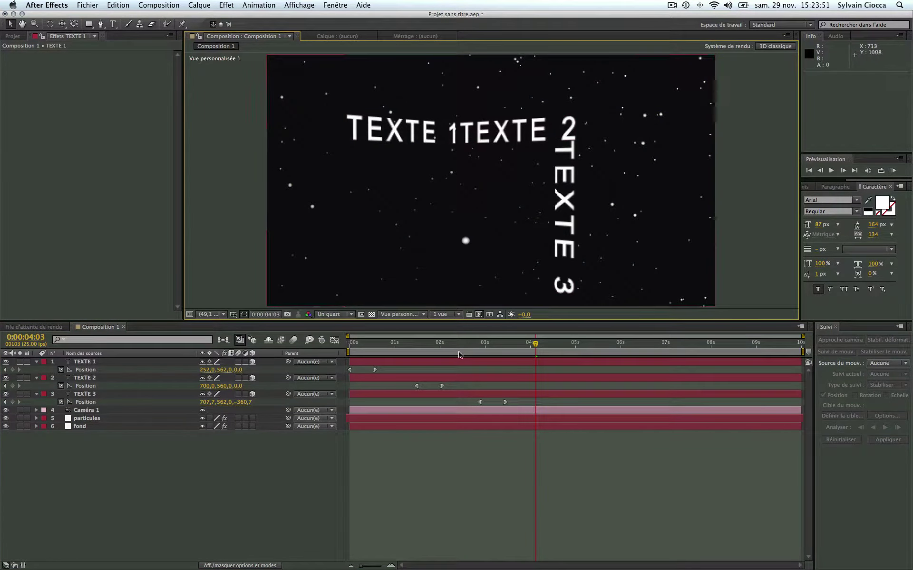
pyautogui.moveTo(456, 346)
pyautogui.mouseDown()
pyautogui.moveTo(350, 345)
pyautogui.moveTo(499, 352)
pyautogui.moveTo(351, 352)
pyautogui.moveTo(520, 356)
pyautogui.moveTo(334, 352)
pyautogui.mouseUp()
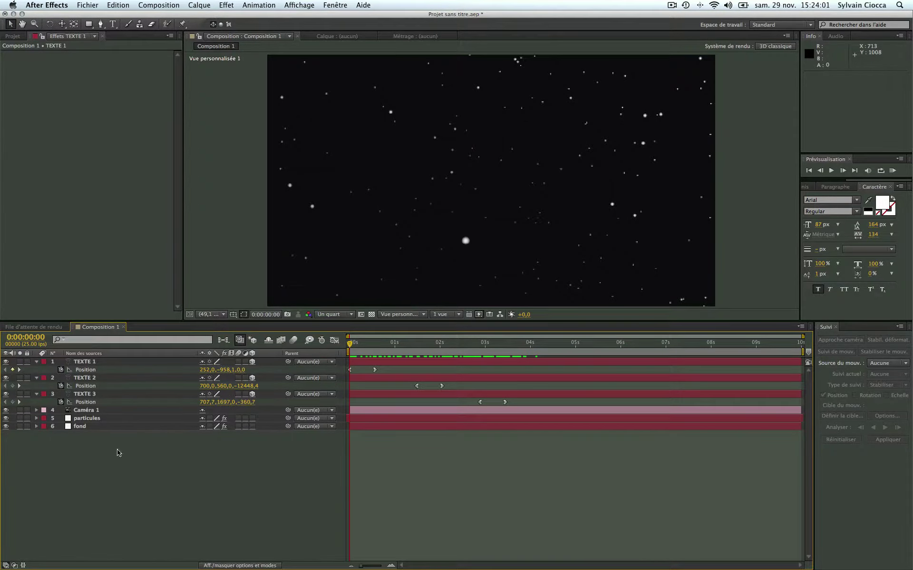
# - Keyframe Caméra 1's Position (623,8, 672,5, -1866,7) at frame 0, return to Caméra active, and preview
pyautogui.click(36, 410)
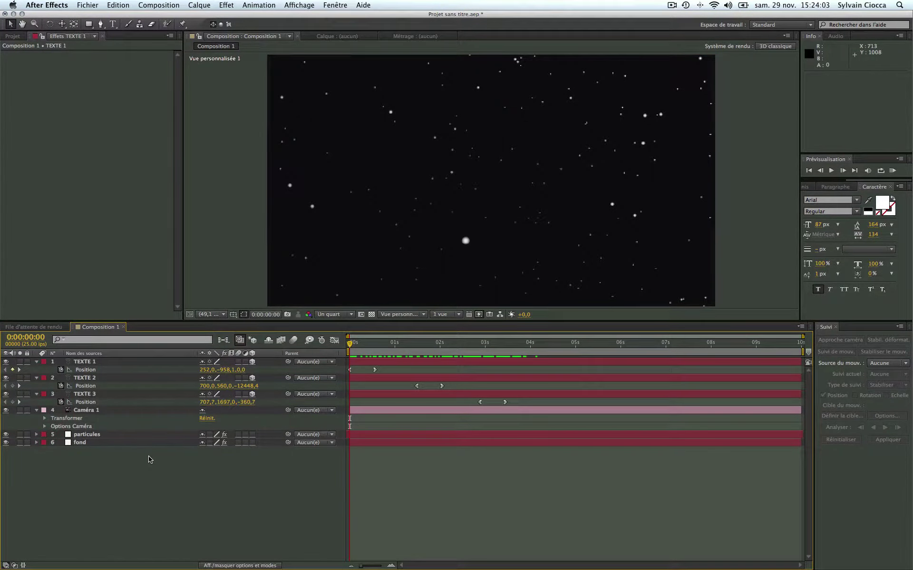
pyautogui.click(44, 419)
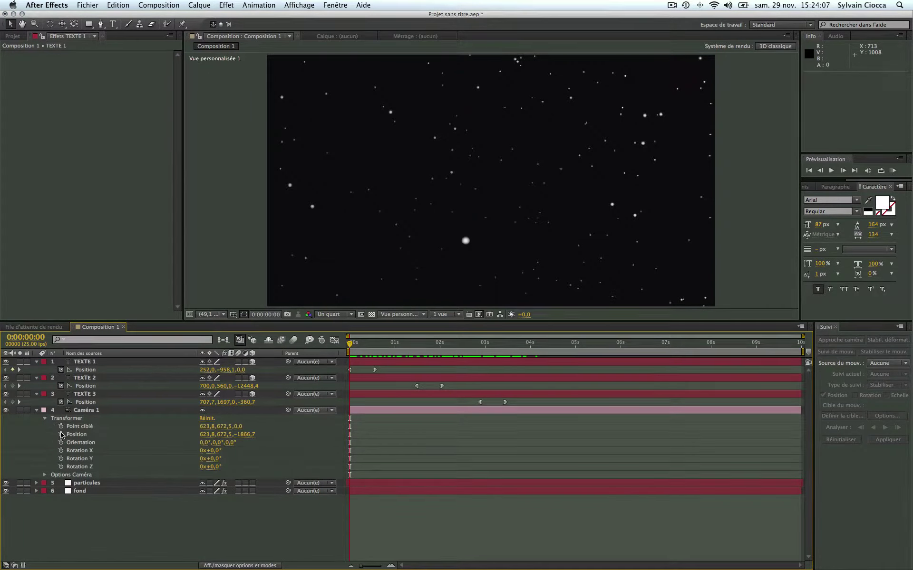
pyautogui.click(61, 434)
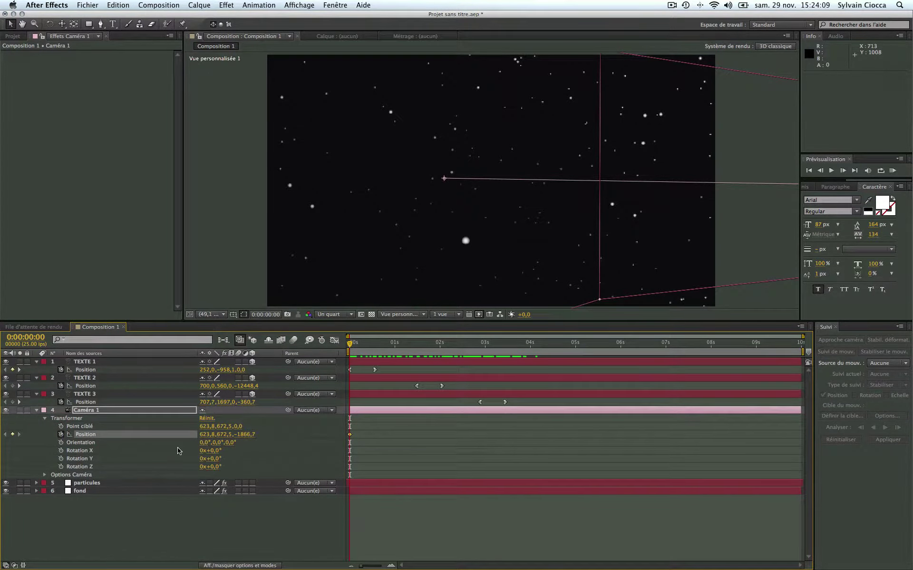
pyautogui.click(399, 315)
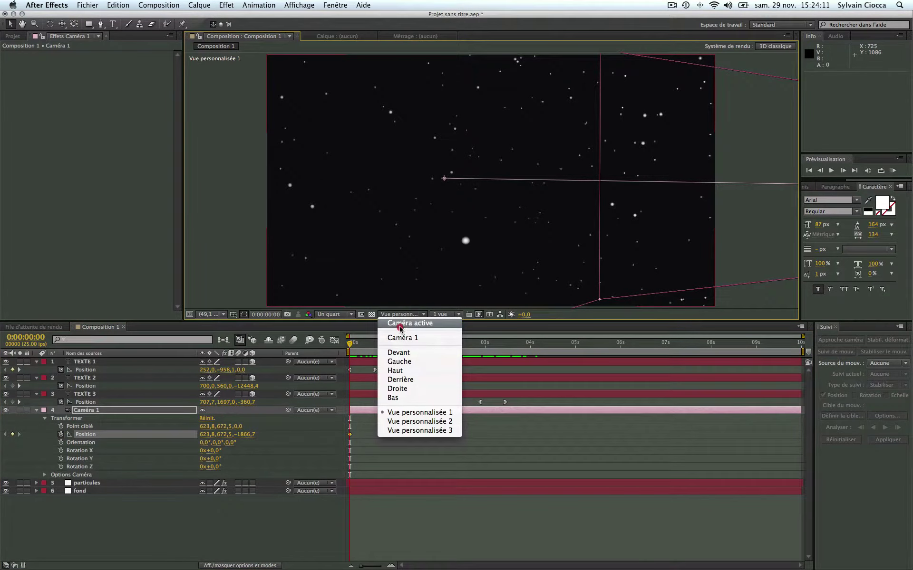
pyautogui.click(399, 327)
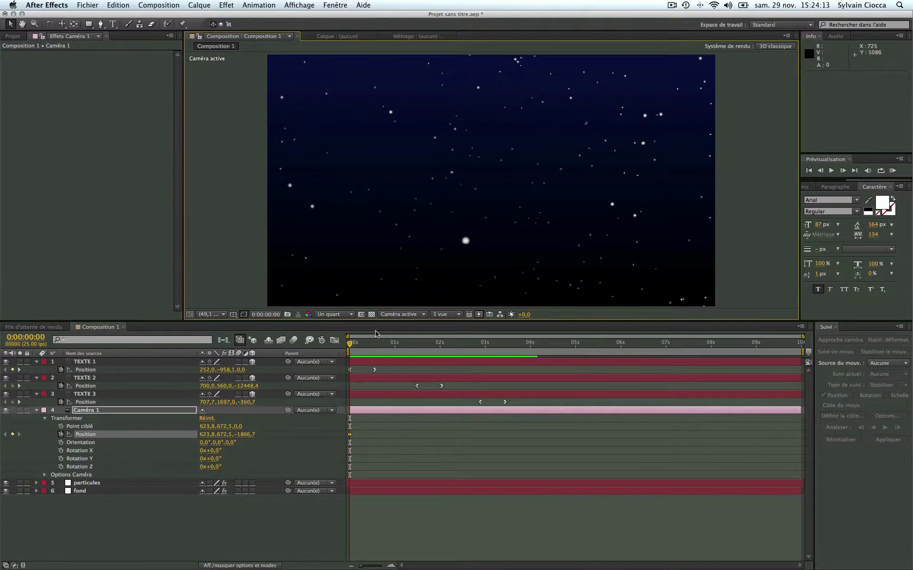
pyautogui.press('space')
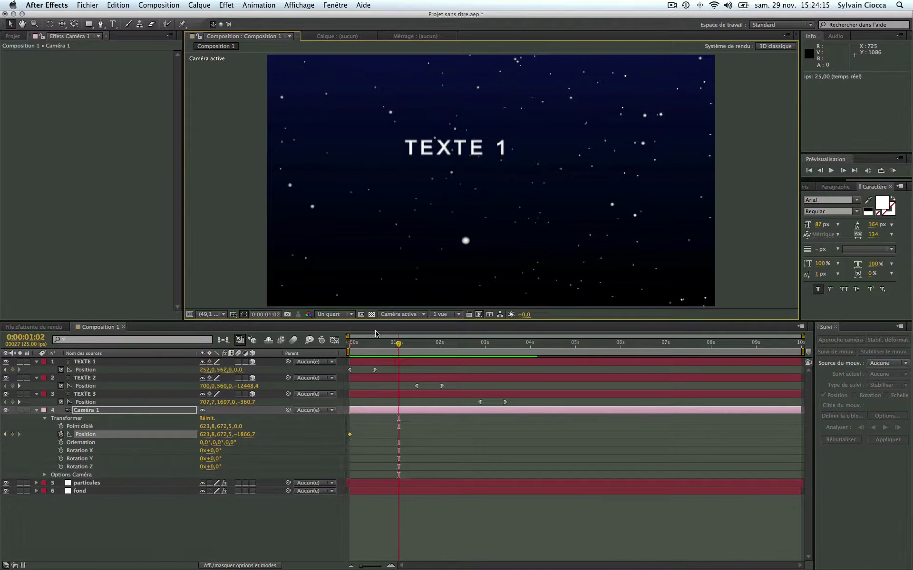
# - Place Caméra 1 Position keyframes at 0:00:00:14 and 0:00:01:12, matching TEXTE 1's and TEXTE 2's keys
pyautogui.click(78, 372)
pyautogui.click(6, 370)
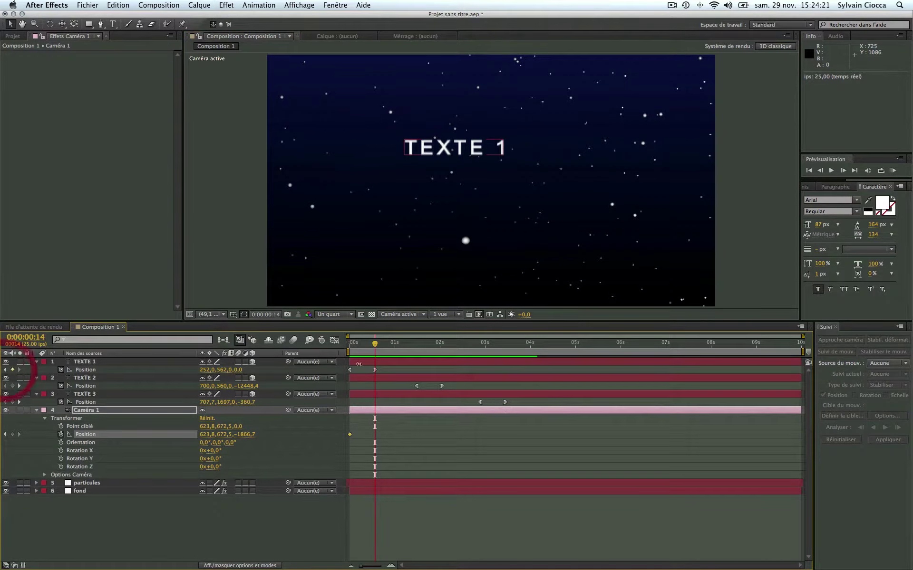
pyautogui.moveTo(371, 436)
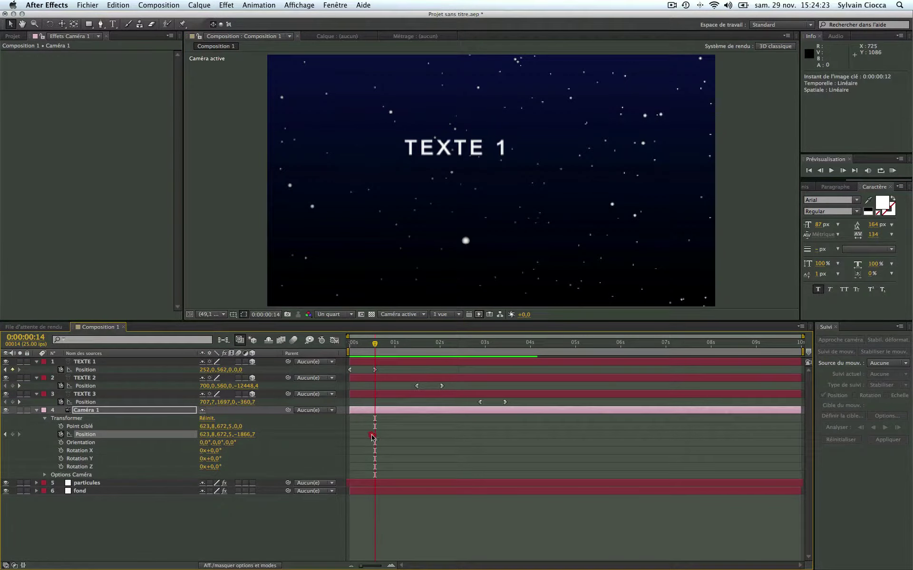
pyautogui.moveTo(371, 437); pyautogui.dragTo(374, 437)
pyautogui.click(19, 386)
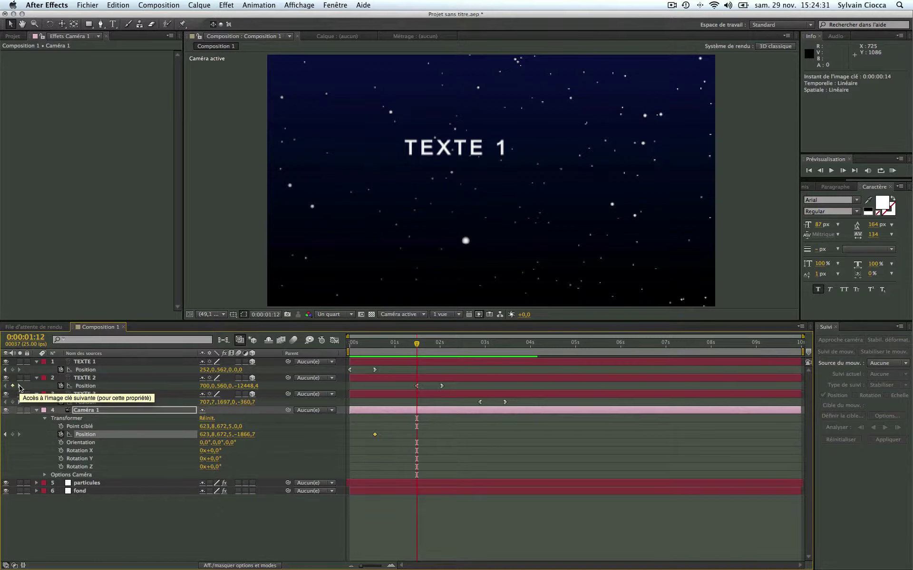
pyautogui.click(12, 435)
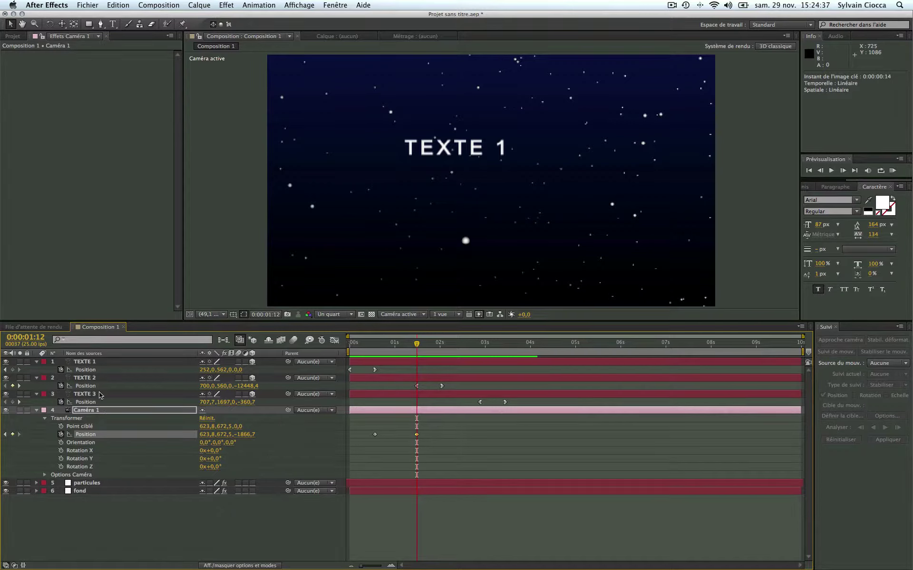
pyautogui.click(19, 386)
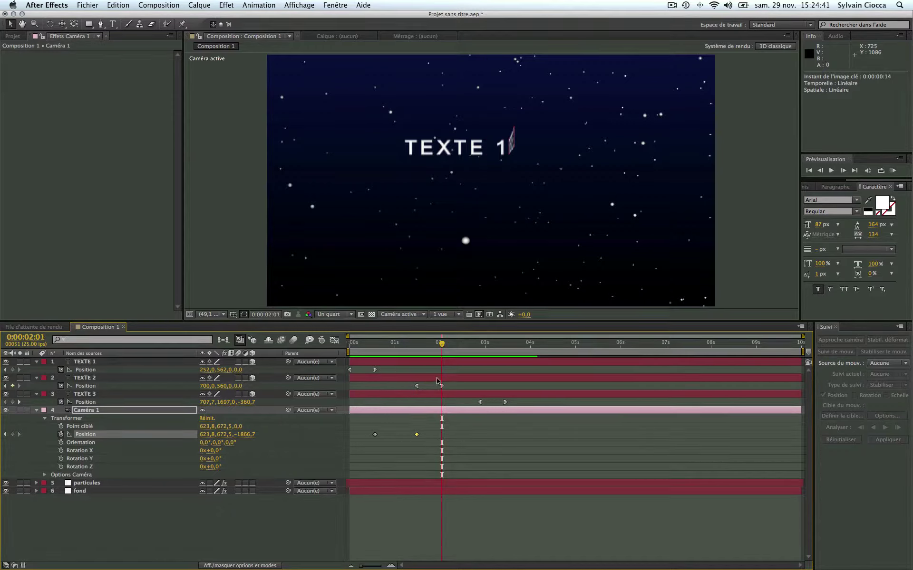
pyautogui.press('c')
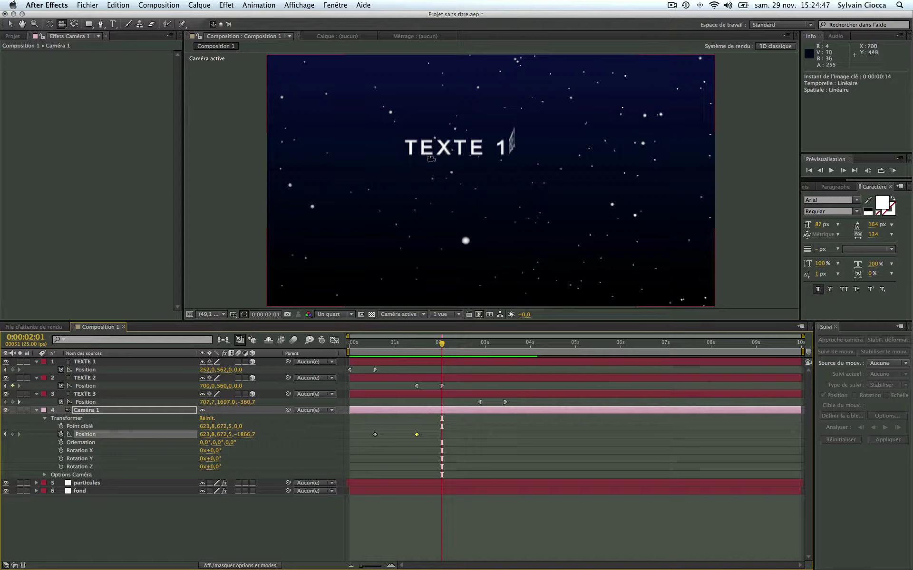
# - Orbit and pan Caméra 1 to face TEXTE 2, keyframing Position -697,0, 239,3, -317,6 at 2:01
pyautogui.moveTo(420, 125); pyautogui.dragTo(502, 169)
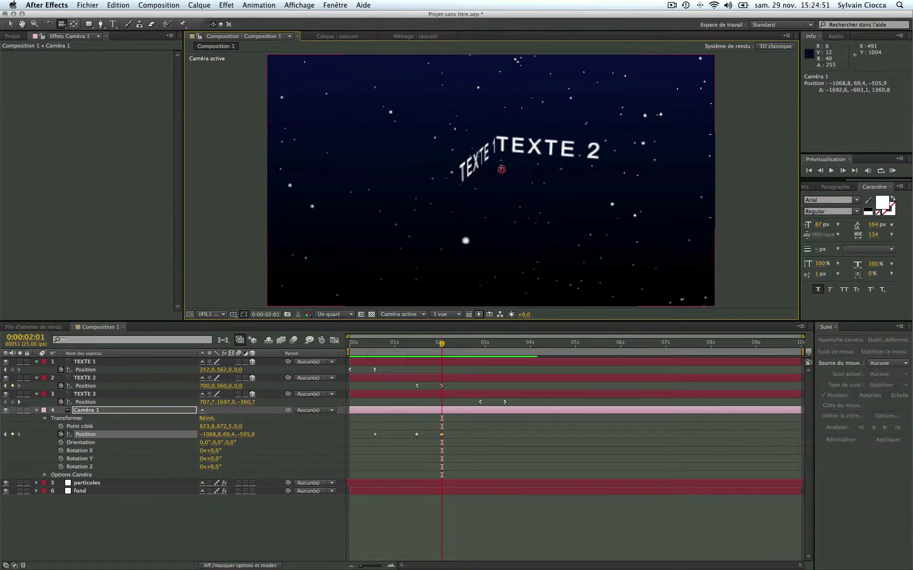
pyautogui.scroll(8, 502, 169)
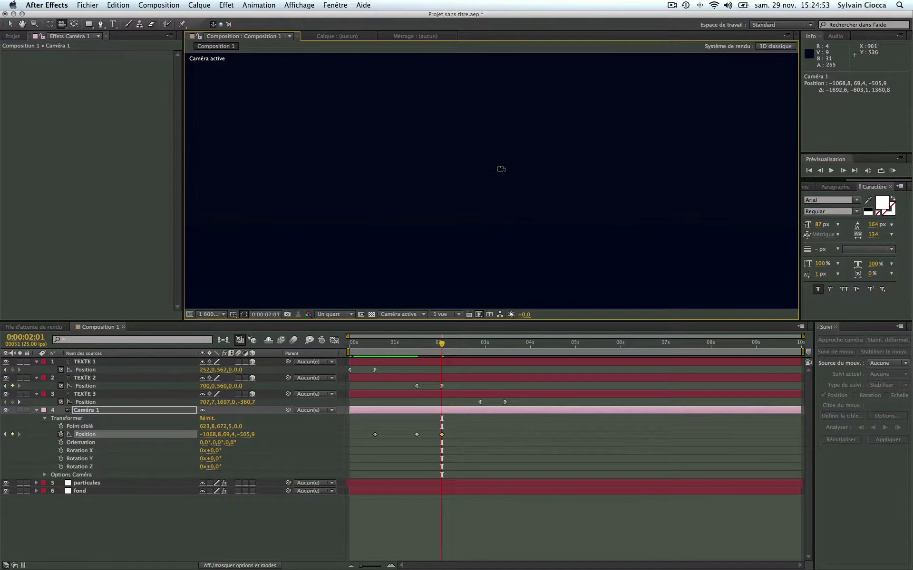
pyautogui.scroll(-5, 503, 180)
pyautogui.scroll(-5, 502, 182)
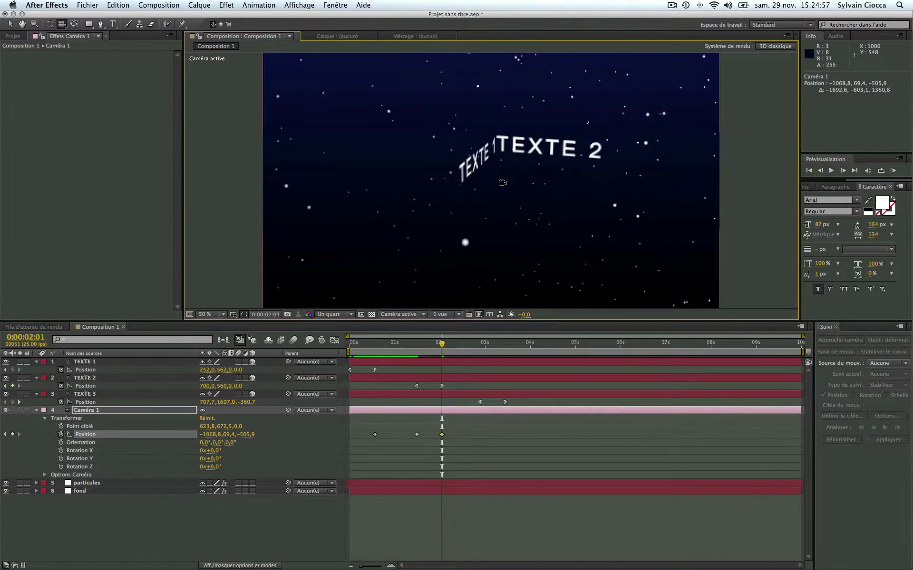
pyautogui.moveTo(497, 183); pyautogui.dragTo(506, 177)
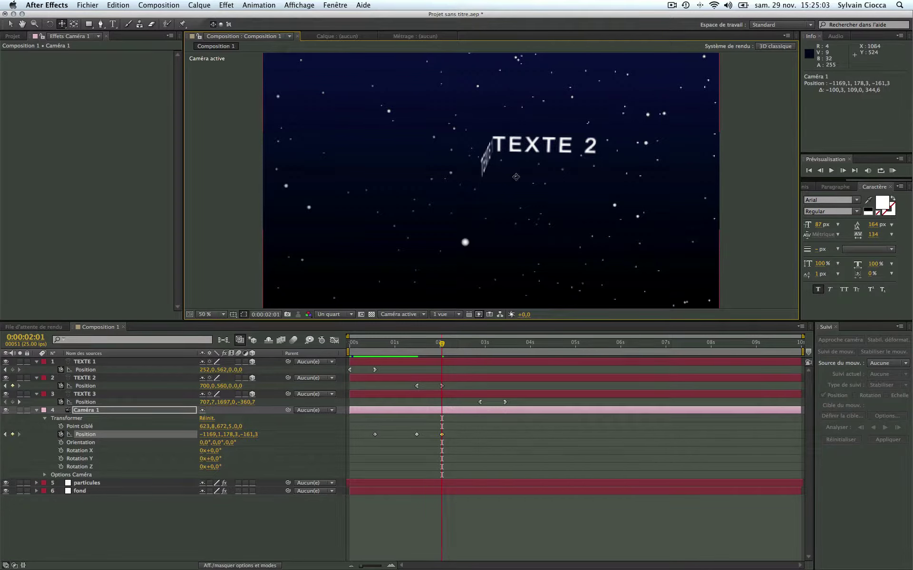
pyautogui.moveTo(516, 177)
pyautogui.mouseDown()
pyautogui.moveTo(477, 188)
pyautogui.moveTo(399, 279)
pyautogui.mouseUp()
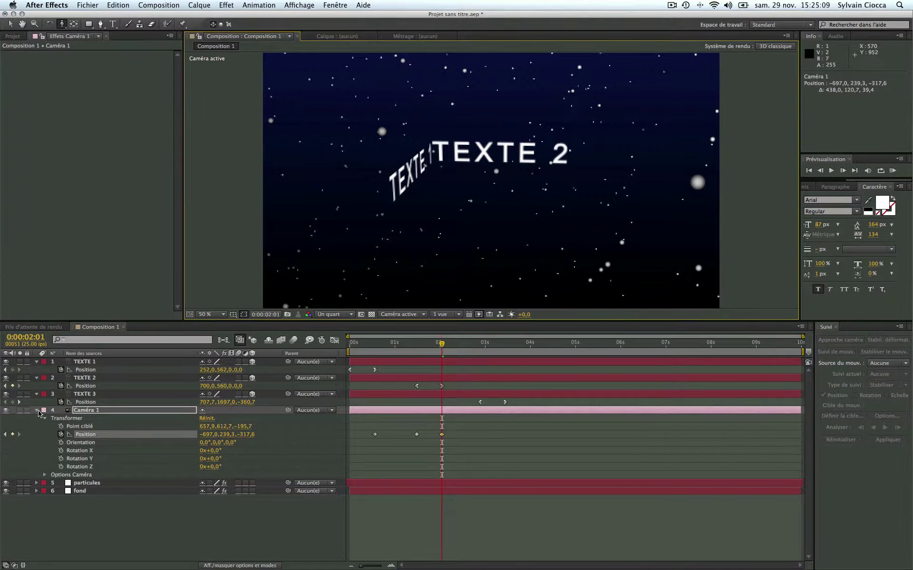
pyautogui.click(19, 402)
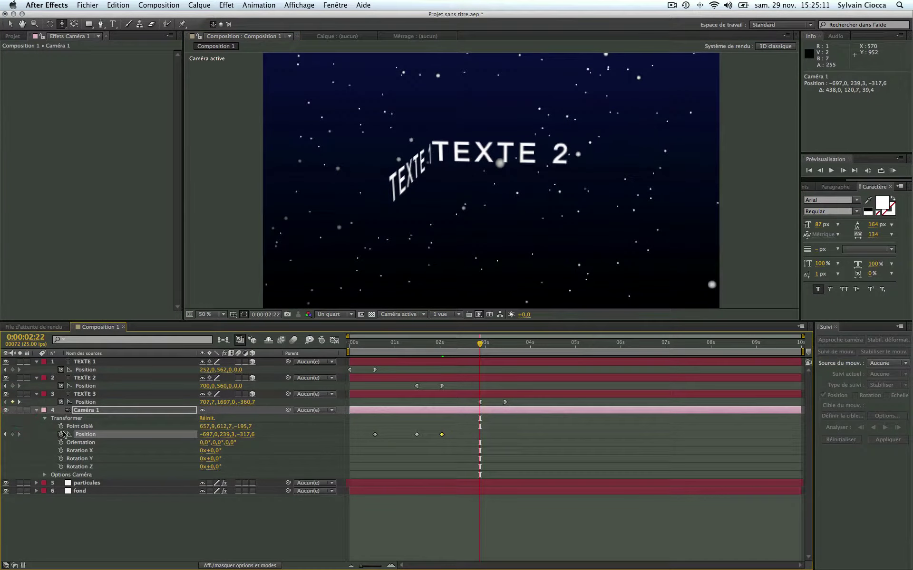
# - Hold the camera with a 2:22 keyframe, frame TEXTE 3 at 3:11 (Position -284,1, 526,0, -211,7), then RAM-preview
pyautogui.click(13, 434)
pyautogui.click(19, 402)
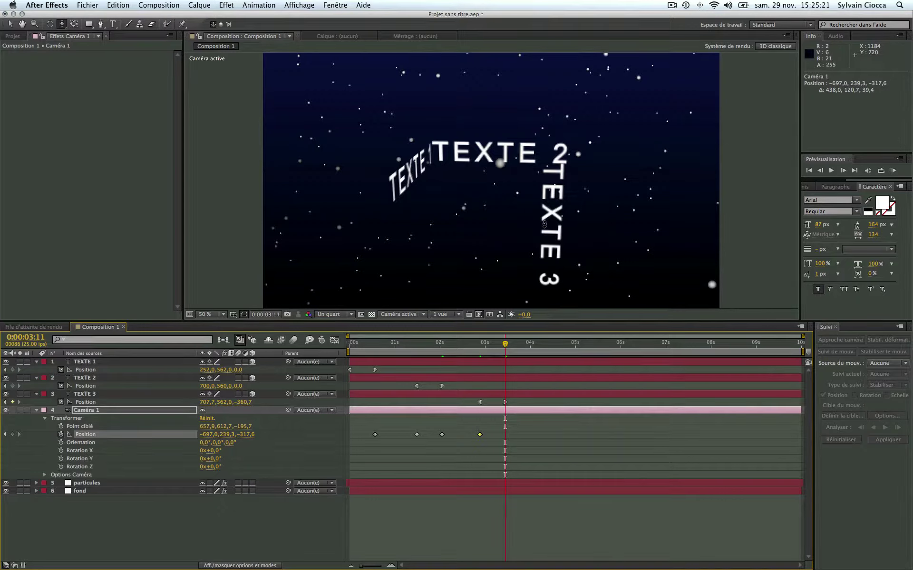
pyautogui.moveTo(545, 224)
pyautogui.mouseDown()
pyautogui.moveTo(557, 222)
pyautogui.moveTo(571, 185)
pyautogui.mouseUp()
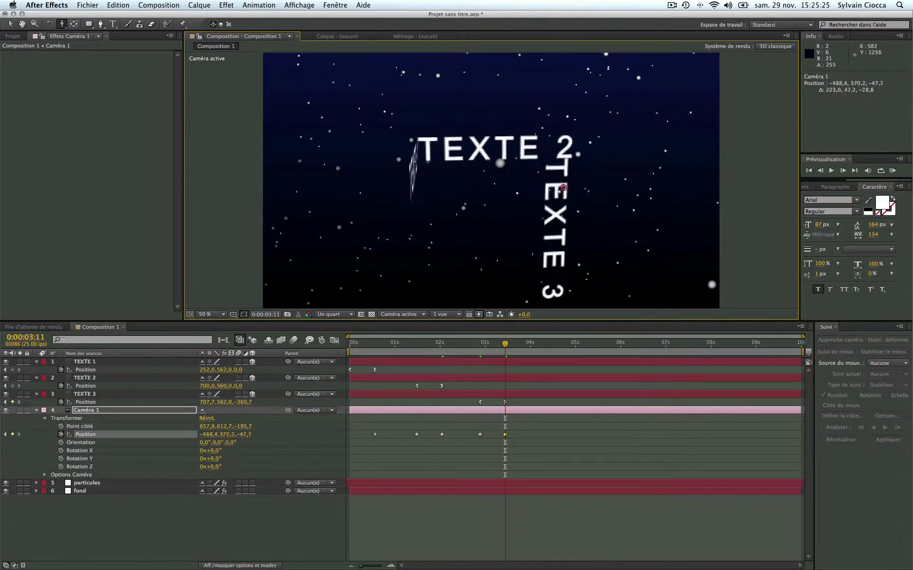
pyautogui.press('c')
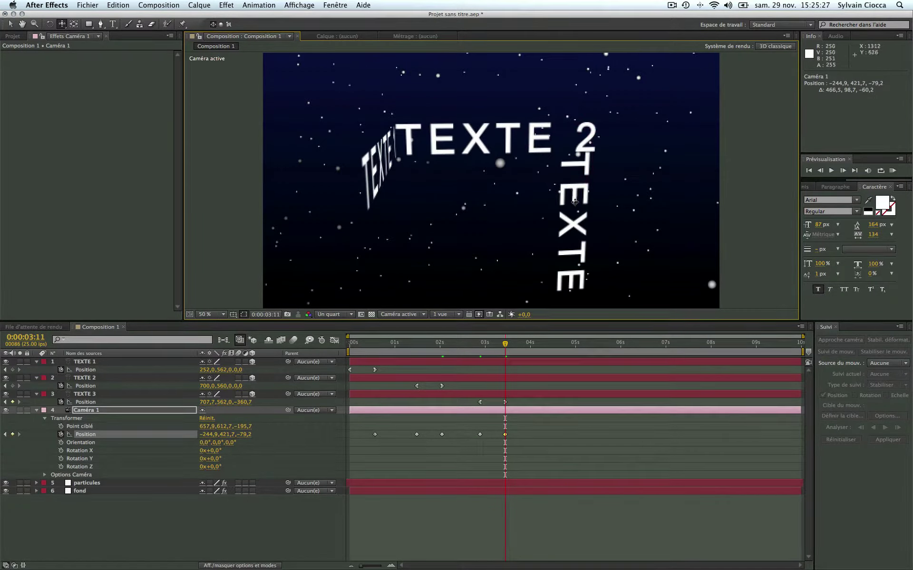
pyautogui.moveTo(571, 209); pyautogui.dragTo(508, 161)
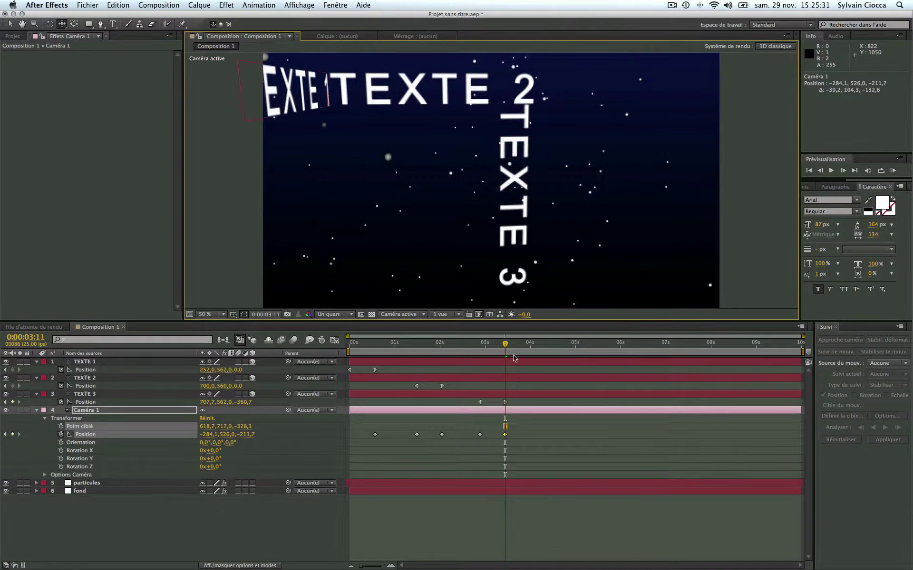
pyautogui.moveTo(505, 344)
pyautogui.mouseDown()
pyautogui.moveTo(432, 358)
pyautogui.moveTo(479, 365)
pyautogui.mouseUp()
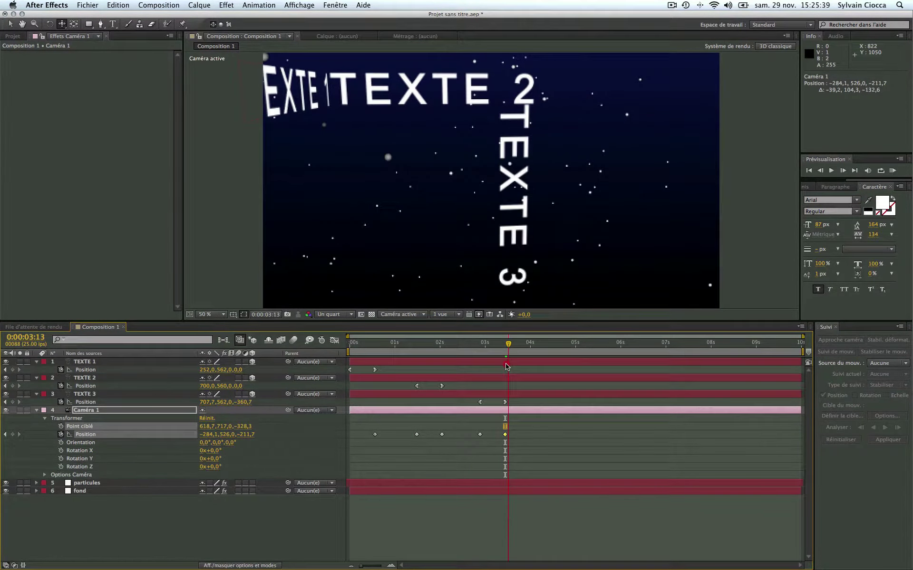
pyautogui.press('KP_0')
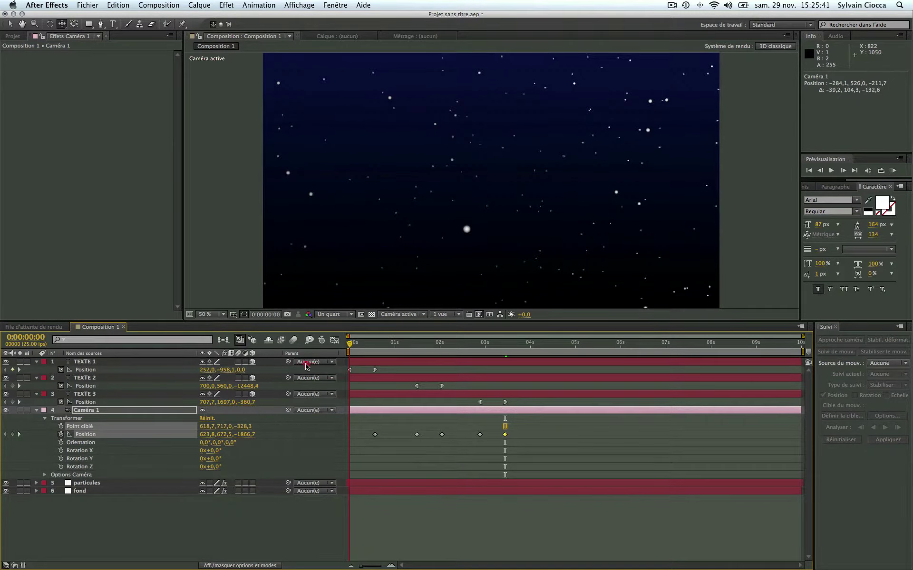
# - Create a null object Nul 1 via Créer > Objet nul and enable its 3D switch
pyautogui.click(36, 411)
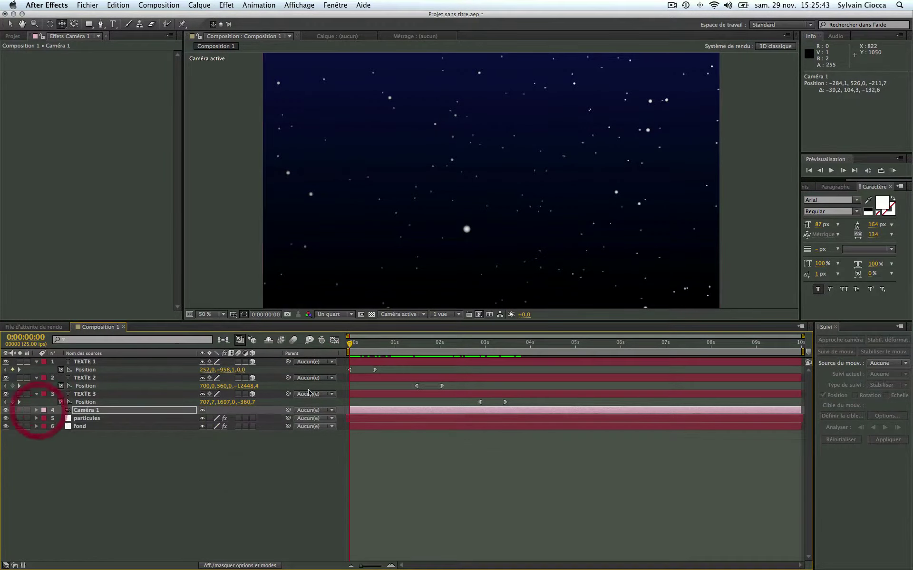
pyautogui.click(216, 464)
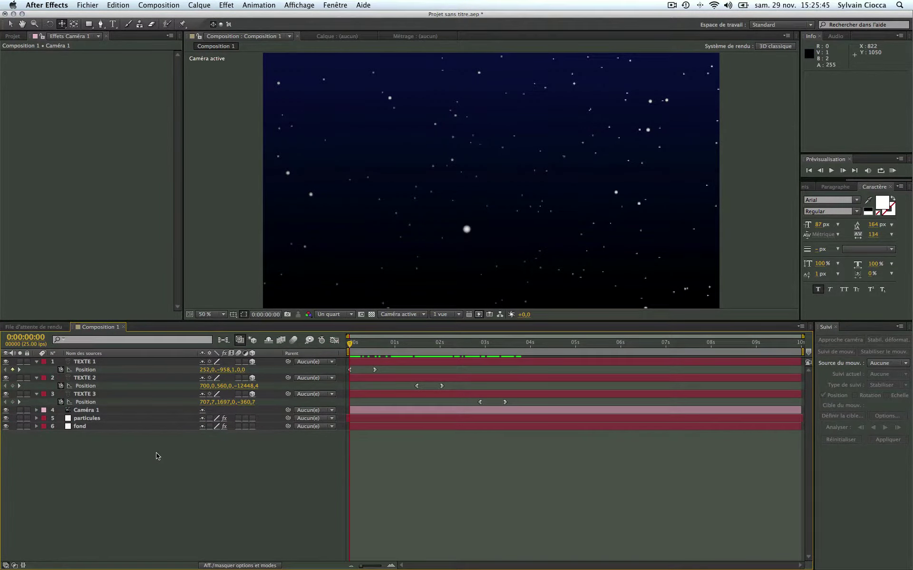
pyautogui.rightClick(158, 457)
pyautogui.moveTo(190, 461)
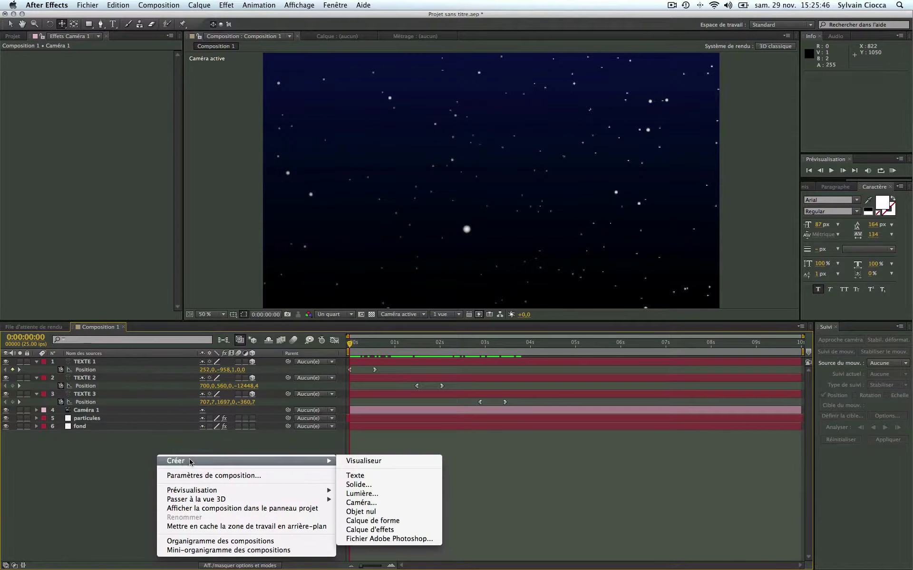
pyautogui.click(375, 511)
pyautogui.click(251, 361)
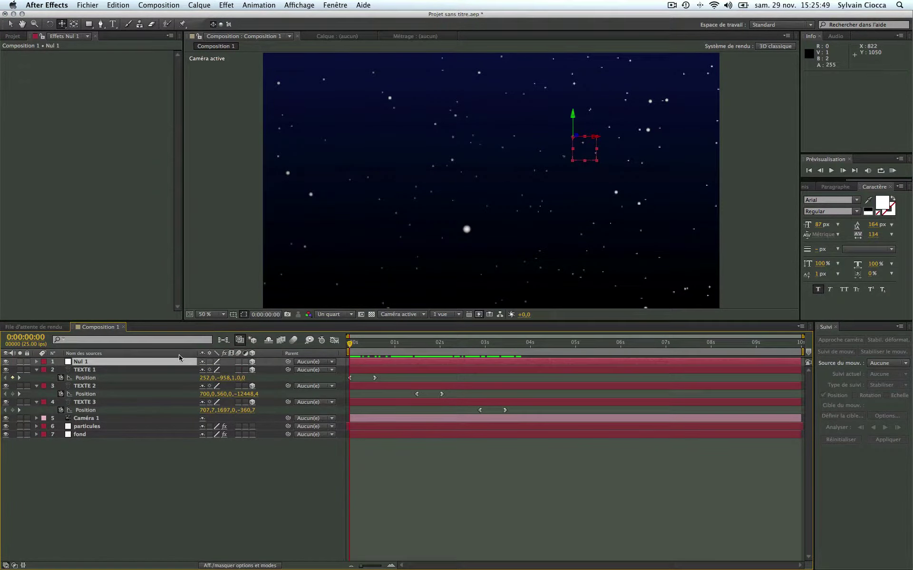
# - Parent TEXTE 1, TEXTE 2 and TEXTE 3 to Nul 1 and select the null
pyautogui.click(142, 371)
pyautogui.keyDown('shift'); pyautogui.click(138, 402); pyautogui.keyUp('shift')
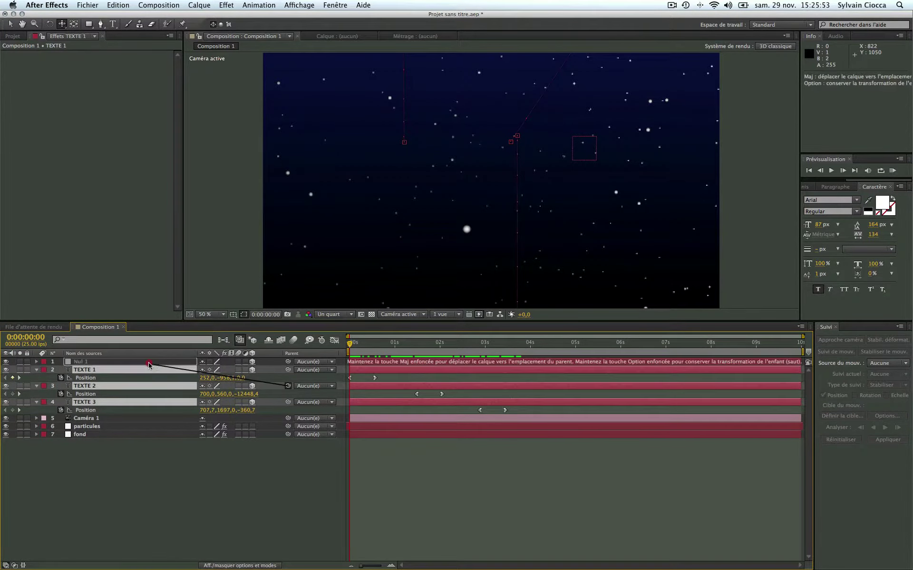
pyautogui.moveTo(248, 377); pyautogui.dragTo(142, 362)
pyautogui.moveTo(356, 344); pyautogui.dragTo(505, 355)
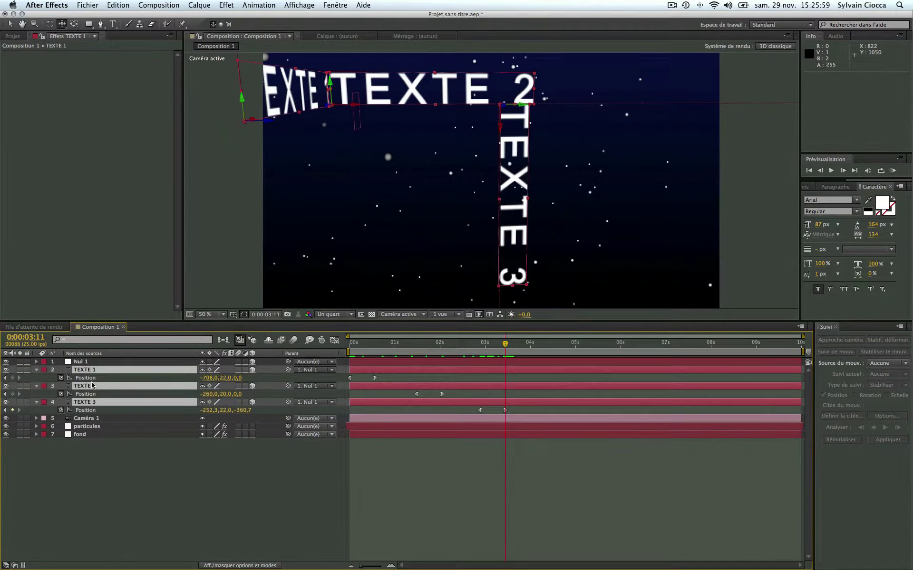
pyautogui.click(37, 363)
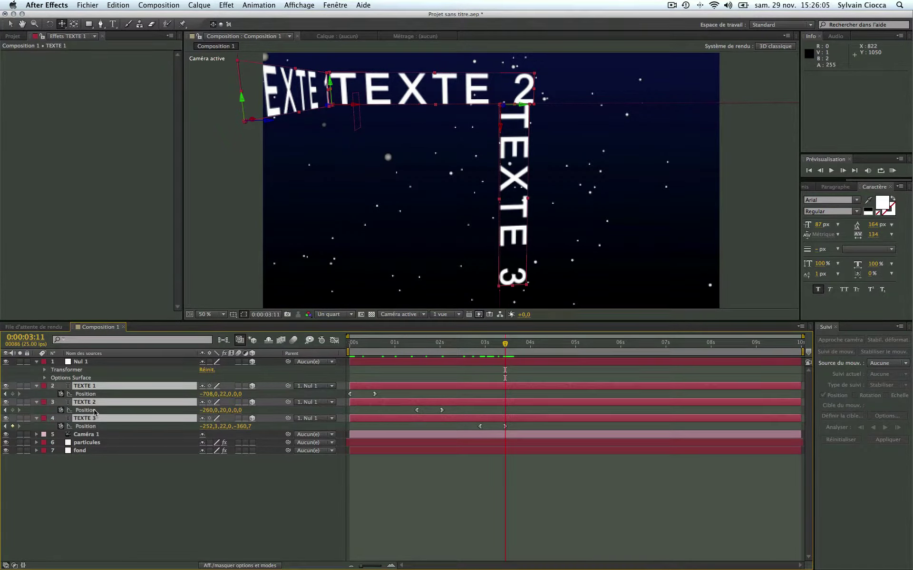
pyautogui.click(75, 362)
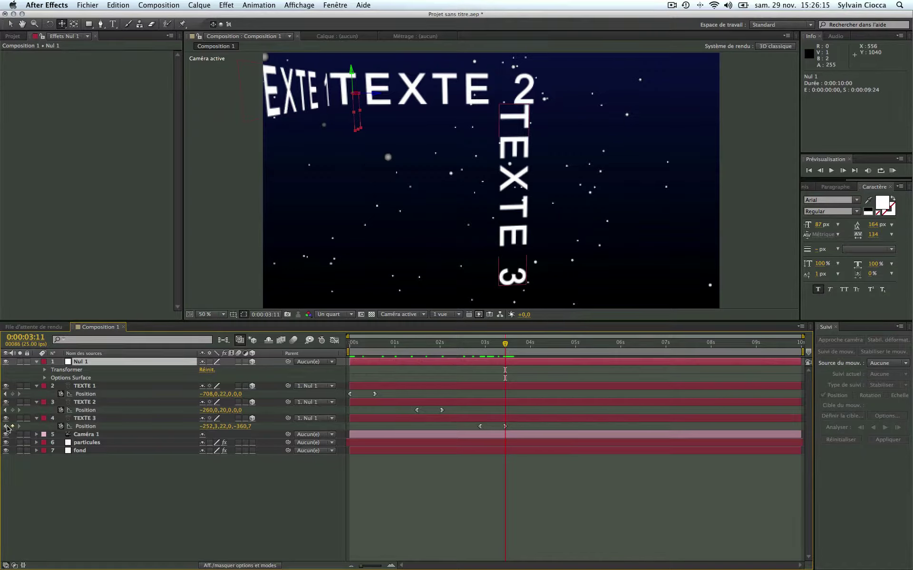
# - At 0:00:02:22, test Nul 1's Y, Z and X orientation to see how the texts turn
pyautogui.click(5, 426)
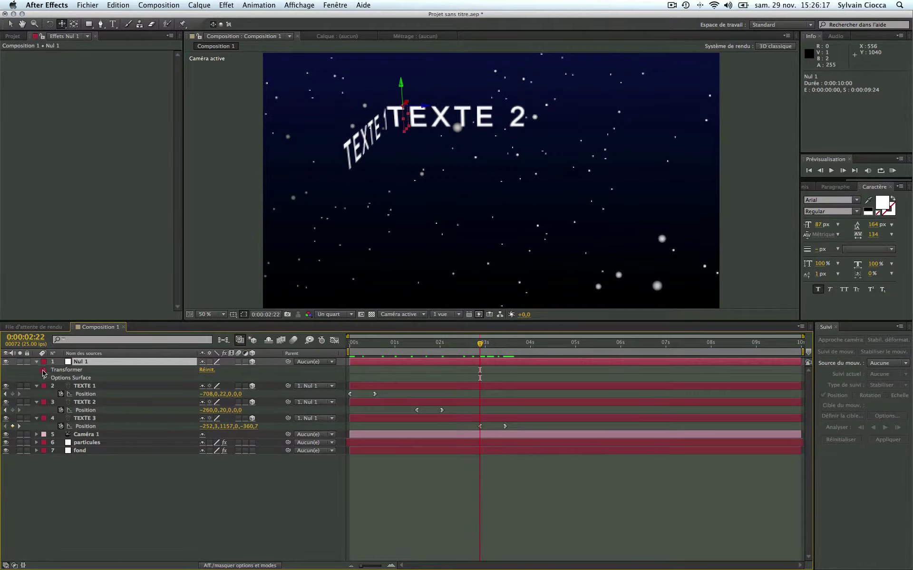
pyautogui.click(43, 371)
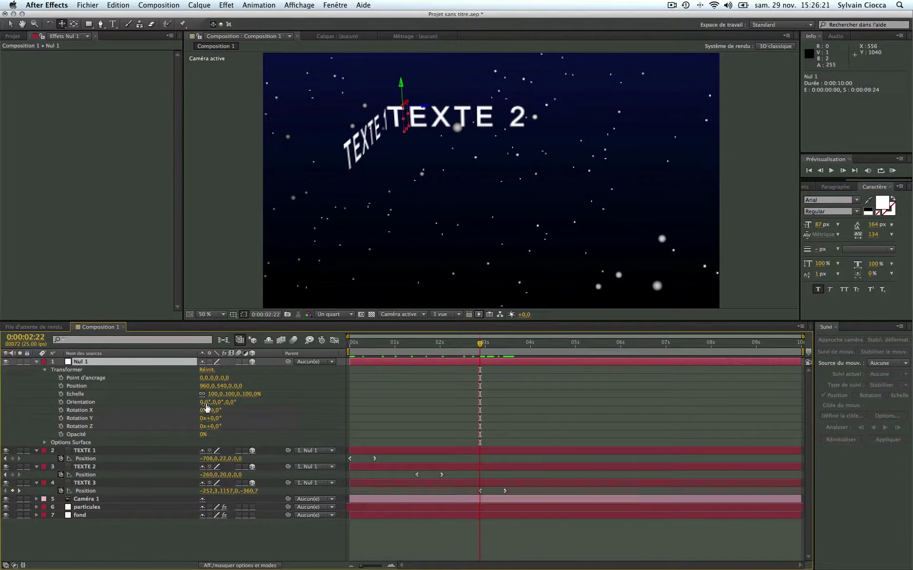
pyautogui.moveTo(216, 403); pyautogui.dragTo(227, 404)
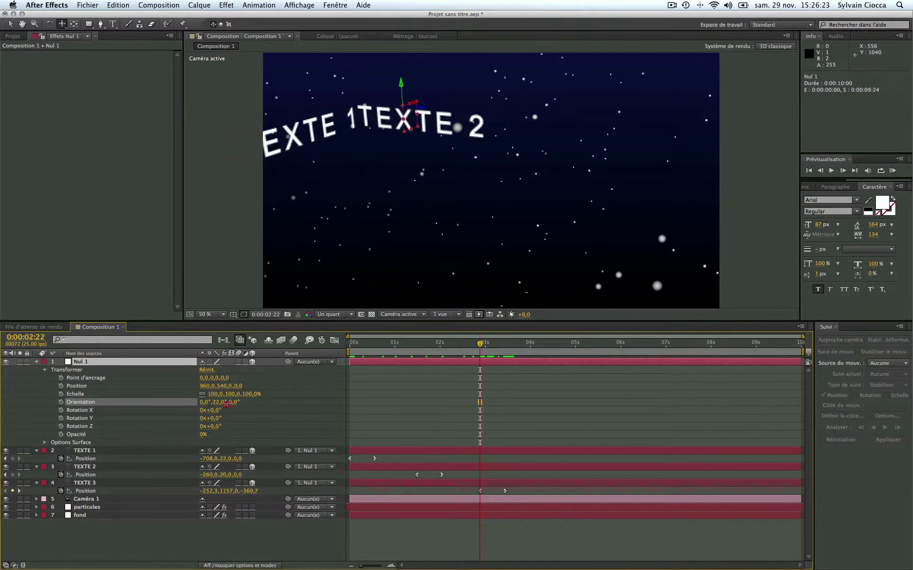
pyautogui.press('super+z')
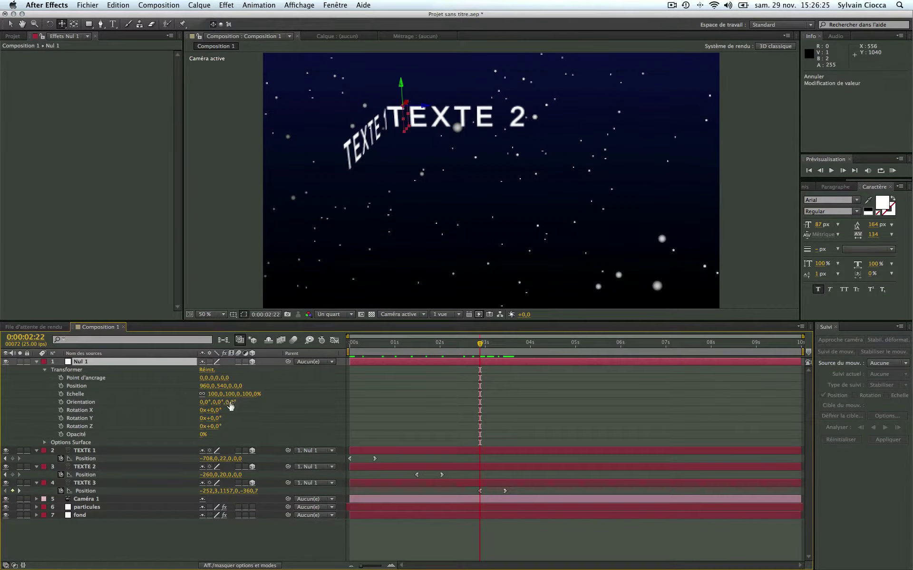
pyautogui.moveTo(230, 403); pyautogui.dragTo(242, 403)
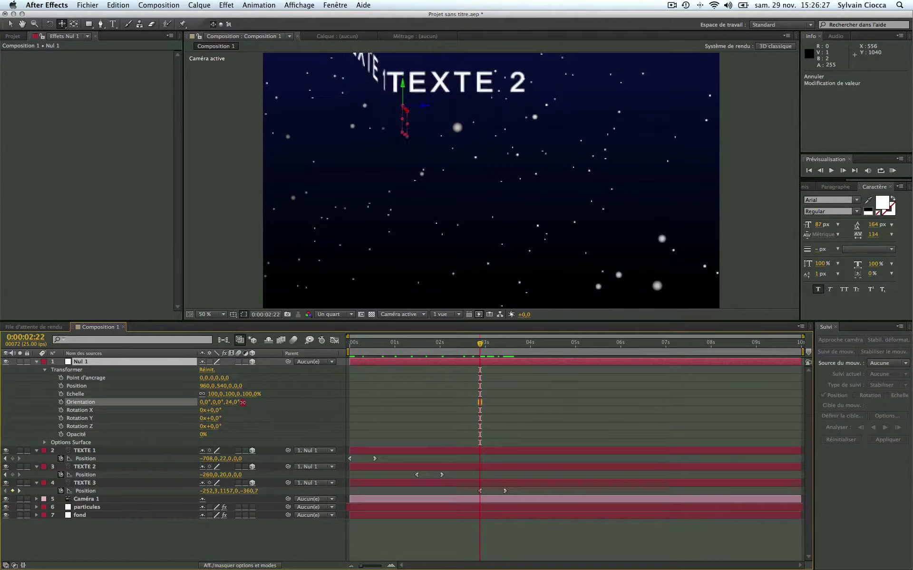
pyautogui.press('super+z')
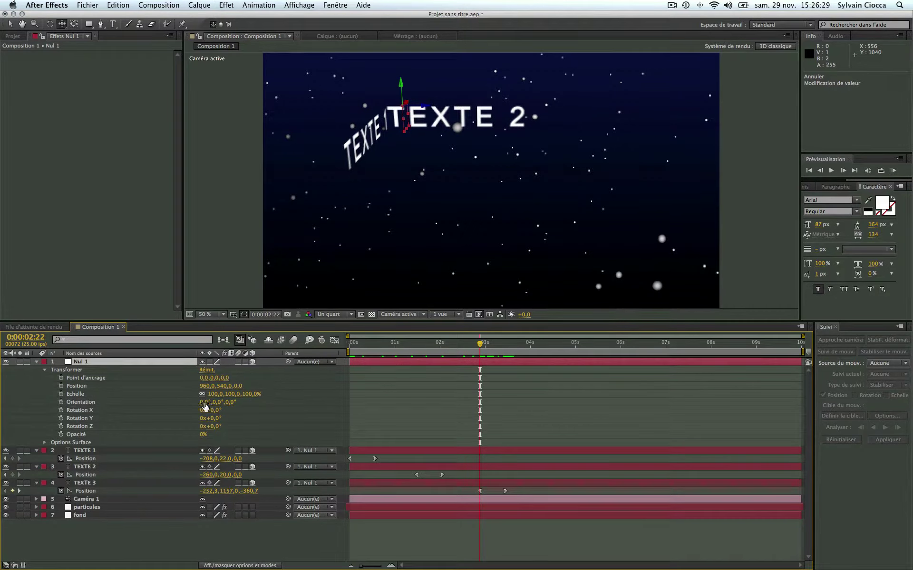
pyautogui.moveTo(205, 405)
pyautogui.mouseDown()
pyautogui.moveTo(265, 420)
pyautogui.moveTo(214, 402)
pyautogui.mouseUp()
# - Keyframe Nul 1's Orientation and set it to 274°, 0°, 357° at 0:00:03:11
pyautogui.click(60, 402)
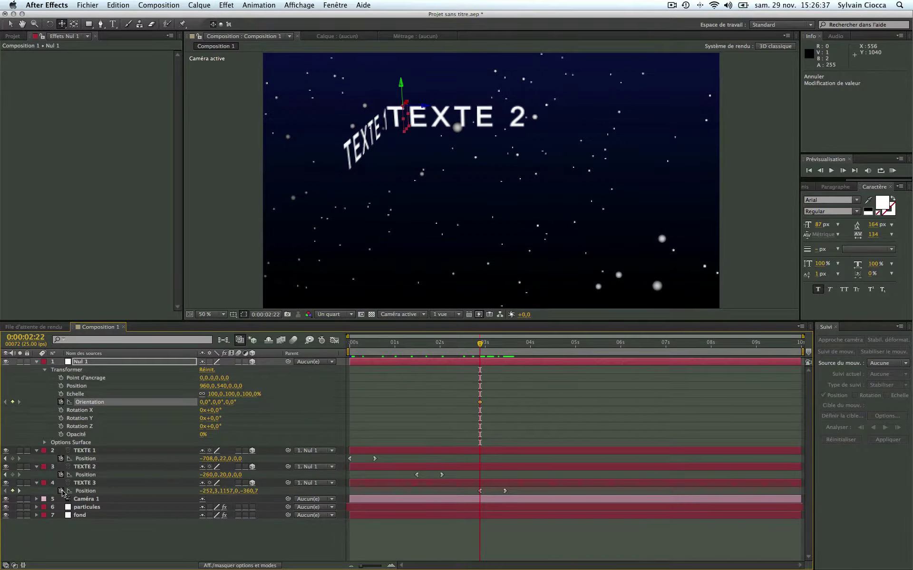
pyautogui.click(20, 491)
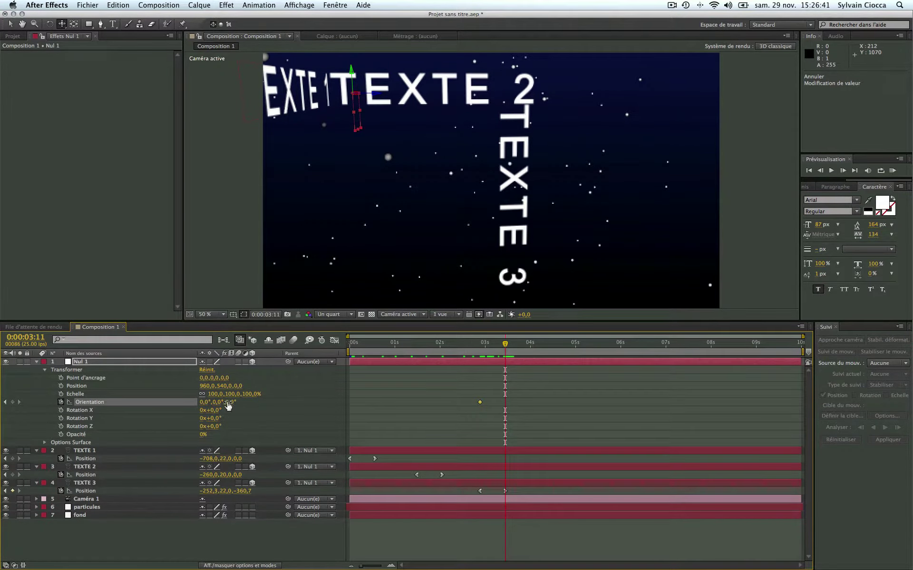
pyautogui.moveTo(230, 403); pyautogui.dragTo(147, 401)
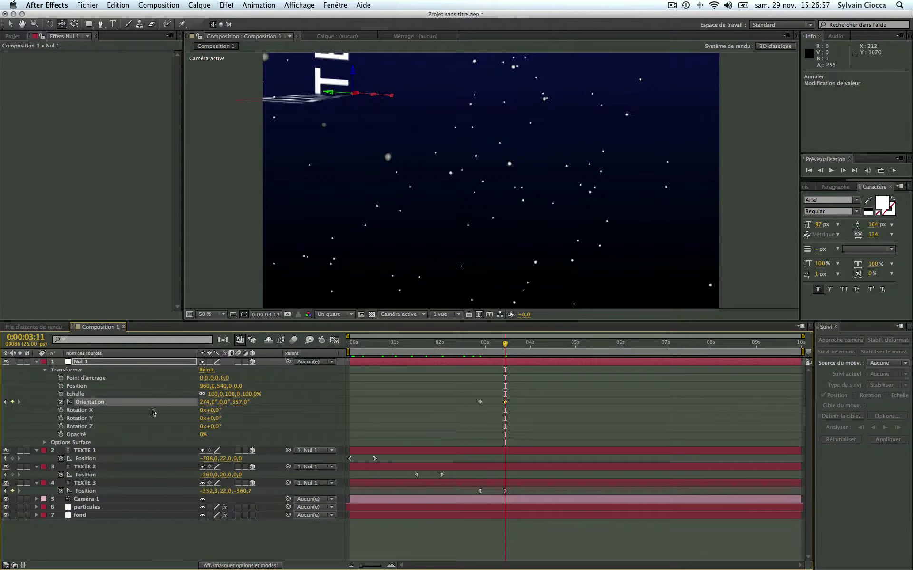
# - Orbit Caméra 1 at 0:00:03:11 to Position -178.7, 78.4, -128.9, framing TEXTE 2 and TEXTE 3
pyautogui.click(37, 500)
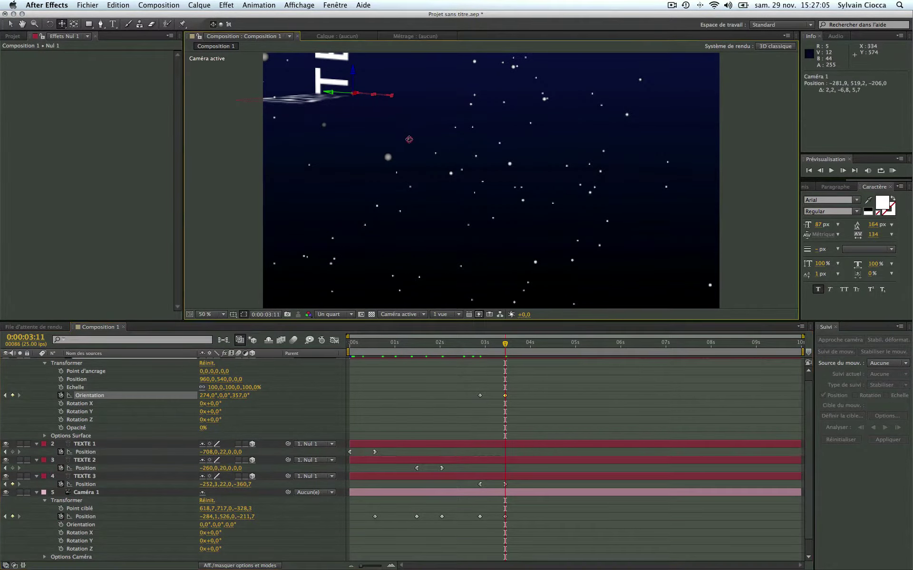
pyautogui.moveTo(407, 139)
pyautogui.mouseDown()
pyautogui.moveTo(441, 218)
pyautogui.moveTo(469, 248)
pyautogui.moveTo(453, 203)
pyautogui.mouseUp()
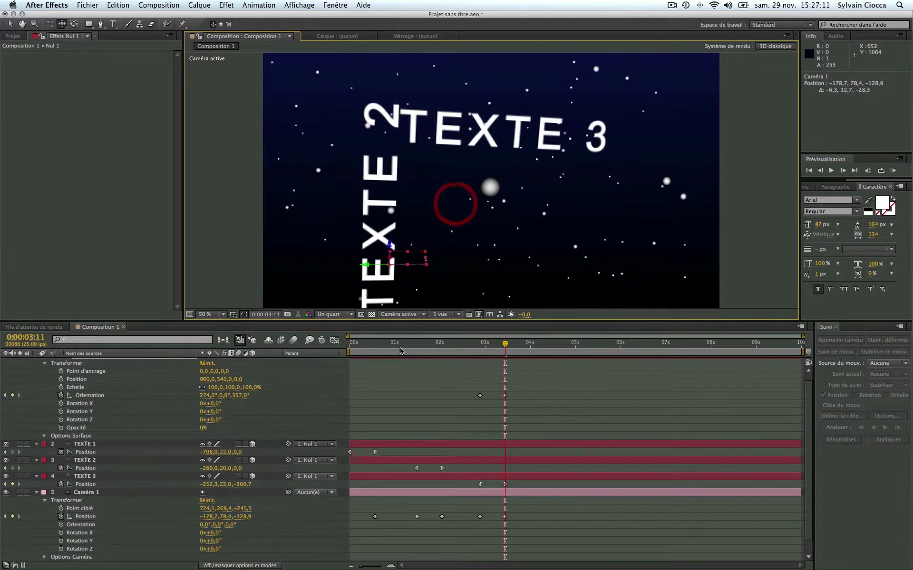
pyautogui.moveTo(503, 346)
pyautogui.mouseDown()
pyautogui.moveTo(334, 346)
pyautogui.moveTo(349, 349)
pyautogui.mouseUp()
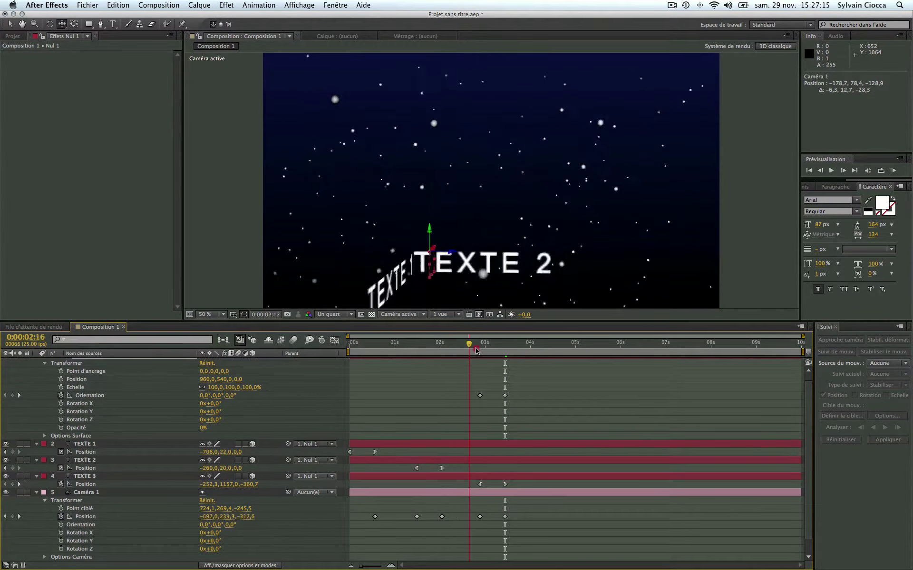
# - At 0:00:00:14, keyframe Nul 1's Position at 960, 298 to lift TEXTE 1 higher
pyautogui.click(338, 351)
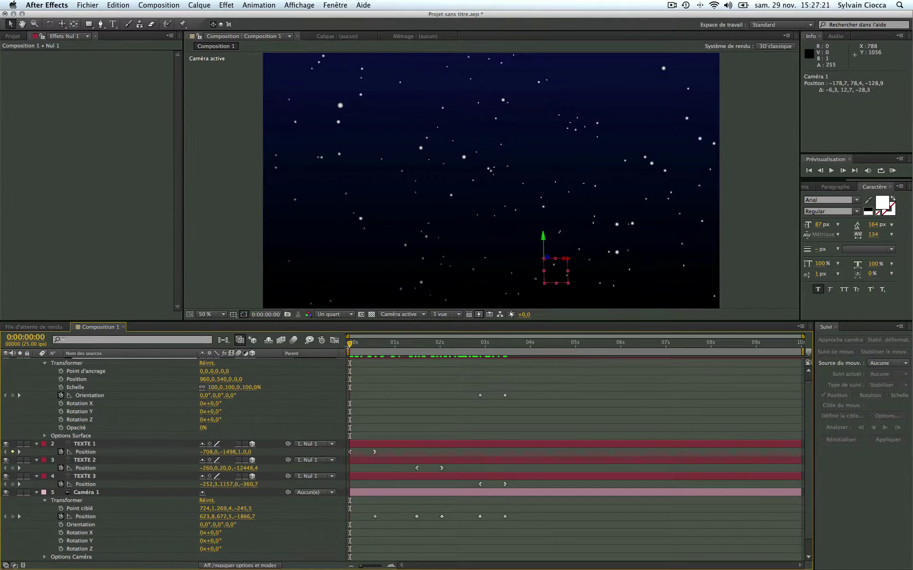
pyautogui.moveTo(354, 347); pyautogui.dragTo(375, 344)
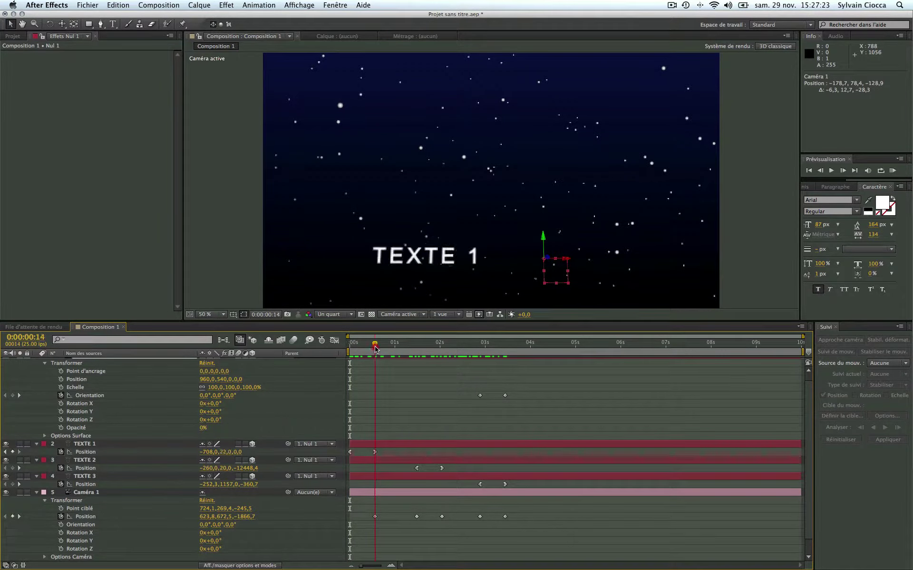
pyautogui.moveTo(546, 239); pyautogui.dragTo(548, 166)
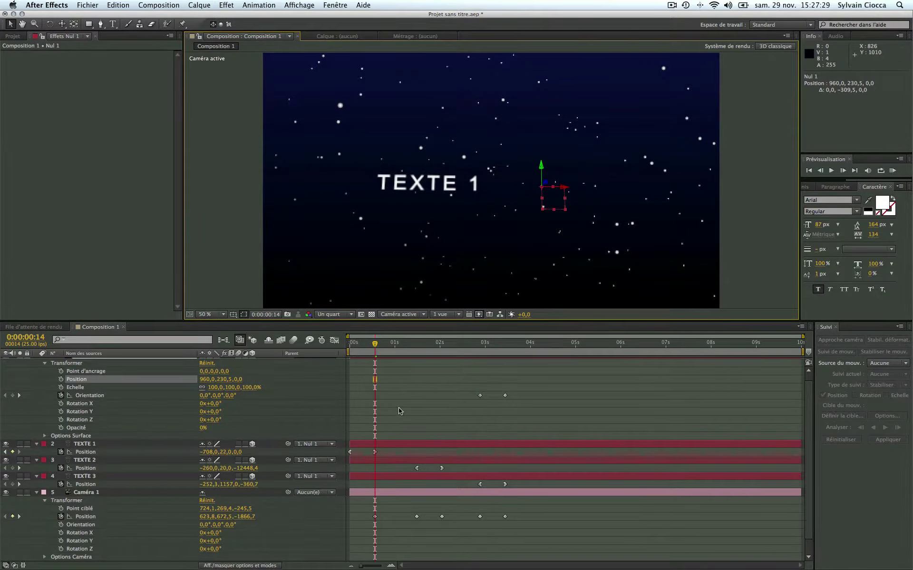
pyautogui.press('super+z')
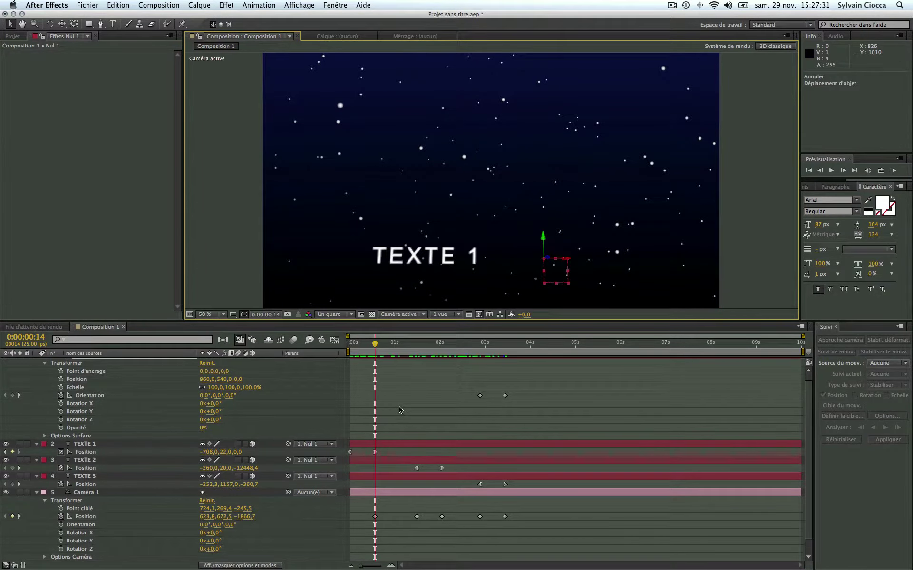
pyautogui.click(60, 380)
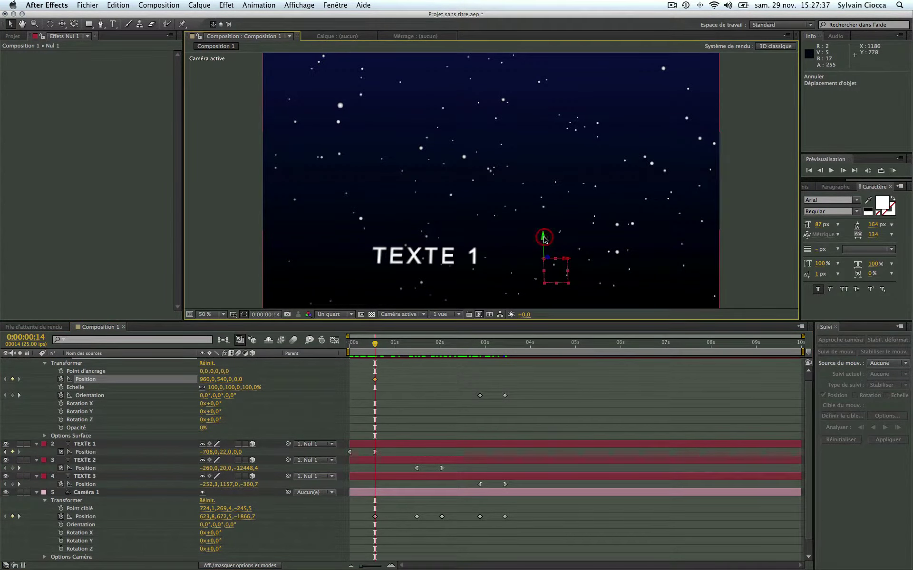
pyautogui.moveTo(543, 236); pyautogui.dragTo(542, 180)
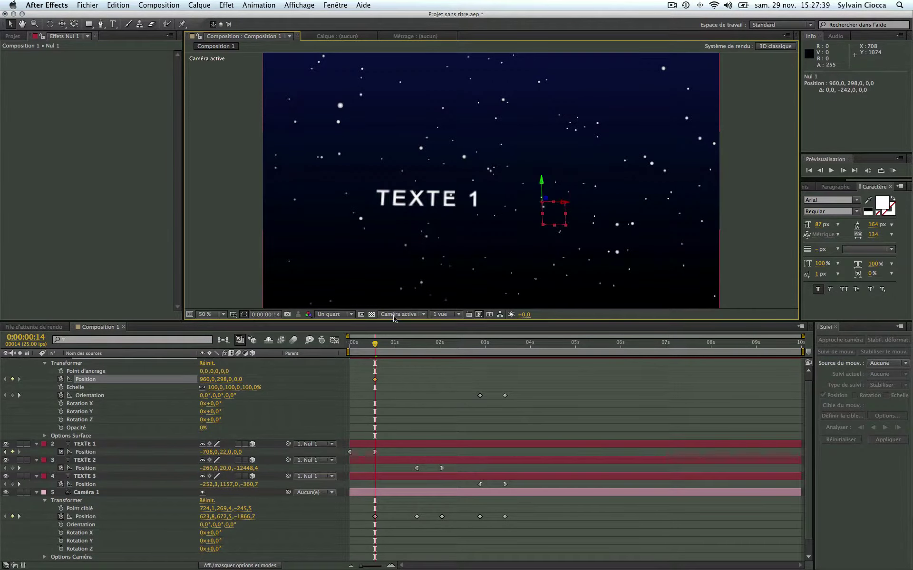
pyautogui.moveTo(377, 343); pyautogui.dragTo(505, 343)
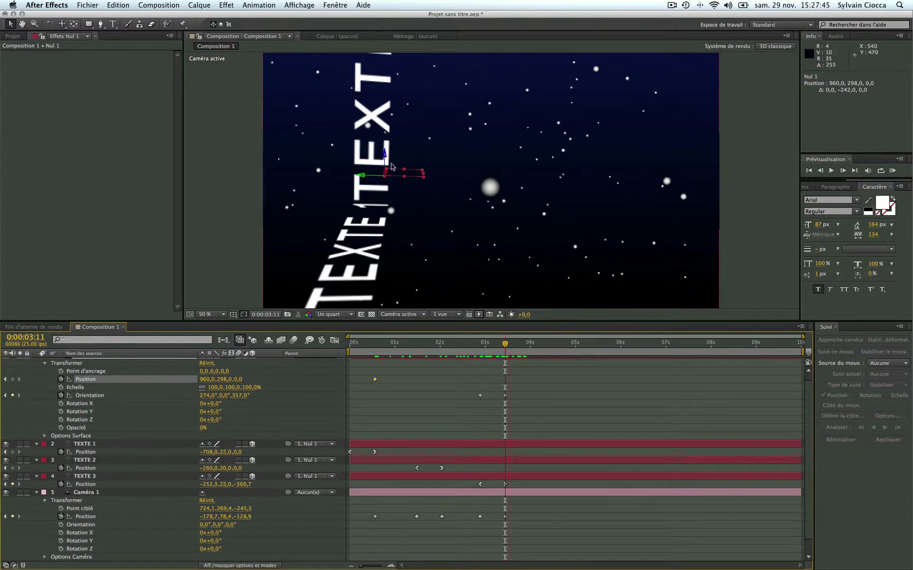
# - Lower Nul 1 at 0:00:03:11, pan Caméra 1 to -705.3, 539.6, -279.9 at 0:00:02:22, and preview
pyautogui.moveTo(385, 156); pyautogui.dragTo(384, 259)
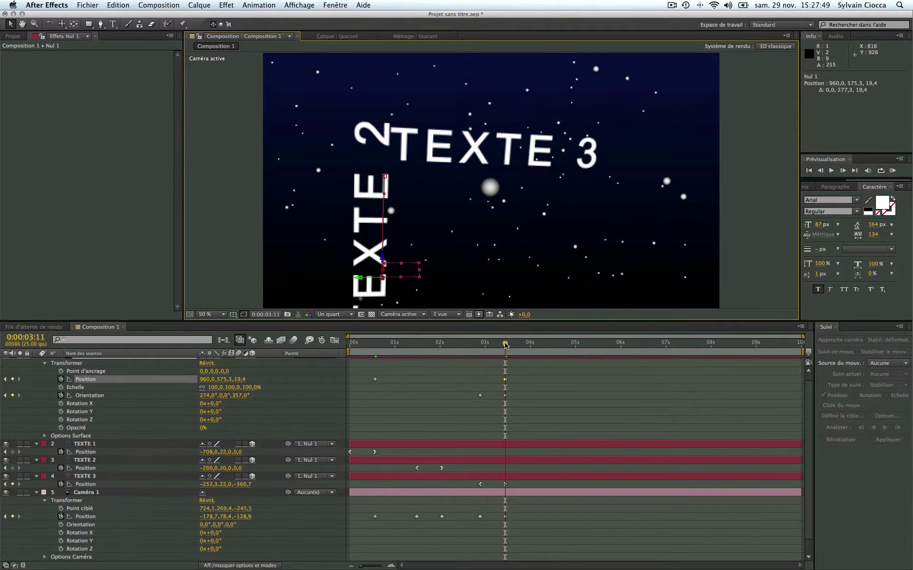
pyautogui.moveTo(505, 344)
pyautogui.mouseDown()
pyautogui.moveTo(376, 329)
pyautogui.moveTo(480, 325)
pyautogui.mouseUp()
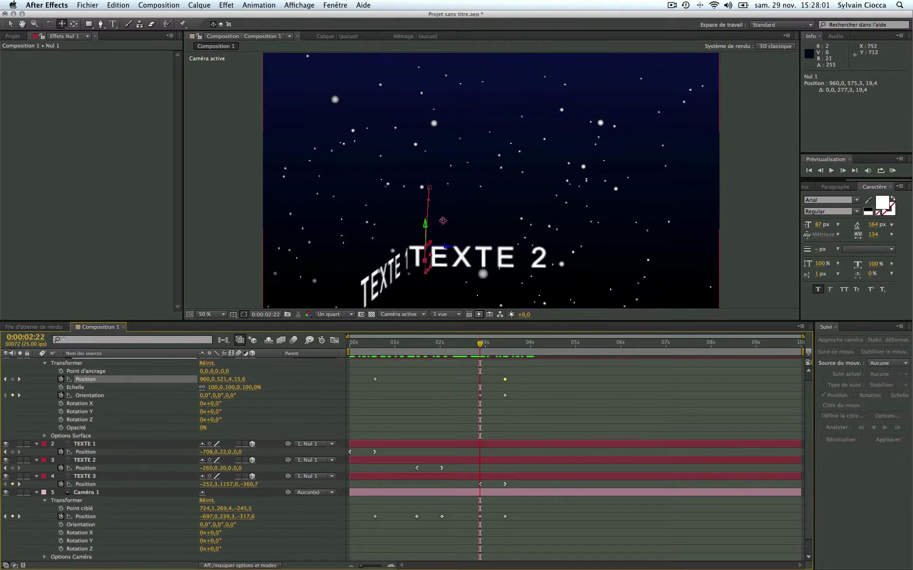
pyautogui.moveTo(443, 221); pyautogui.dragTo(430, 211)
pyautogui.click(892, 171)
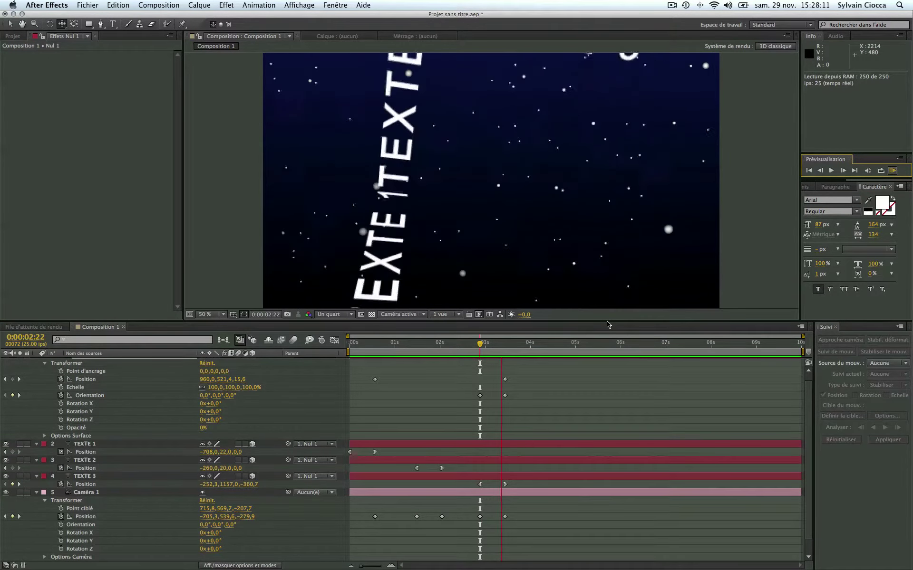
# - Pan the camera at 0:00:03:11 to -71.4, -124.6, -176.9 to show TEXTE 2 and TEXTE 3, then preview
pyautogui.press('space')
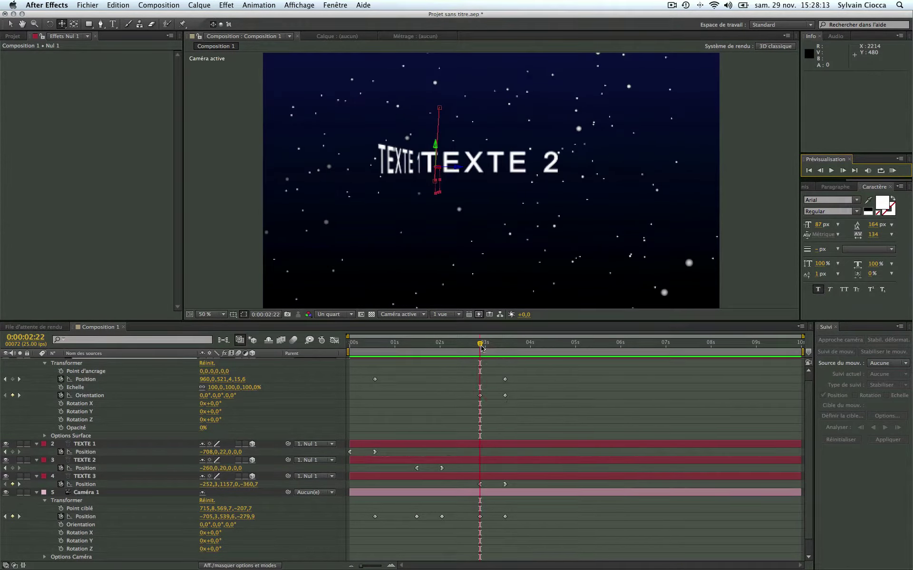
pyautogui.moveTo(481, 348); pyautogui.dragTo(505, 344)
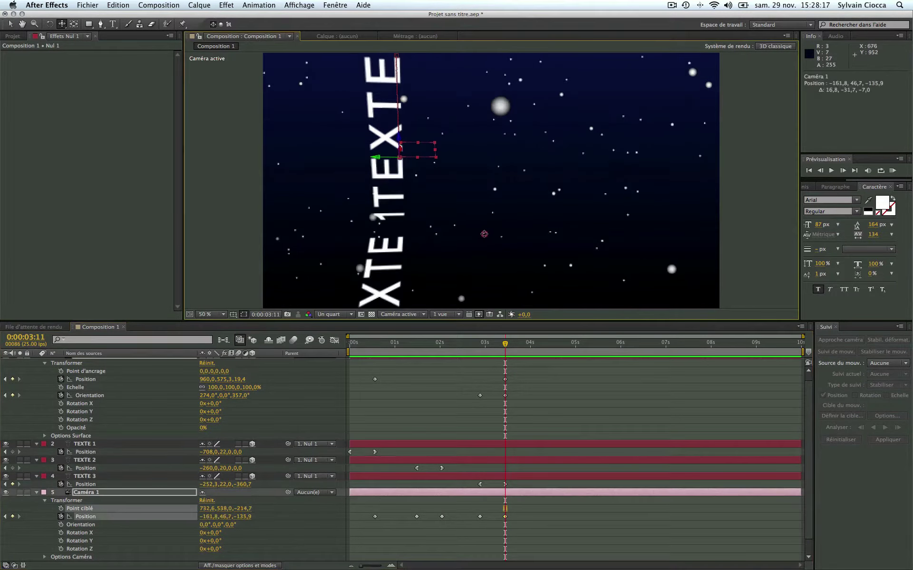
pyautogui.moveTo(500, 200); pyautogui.dragTo(506, 305)
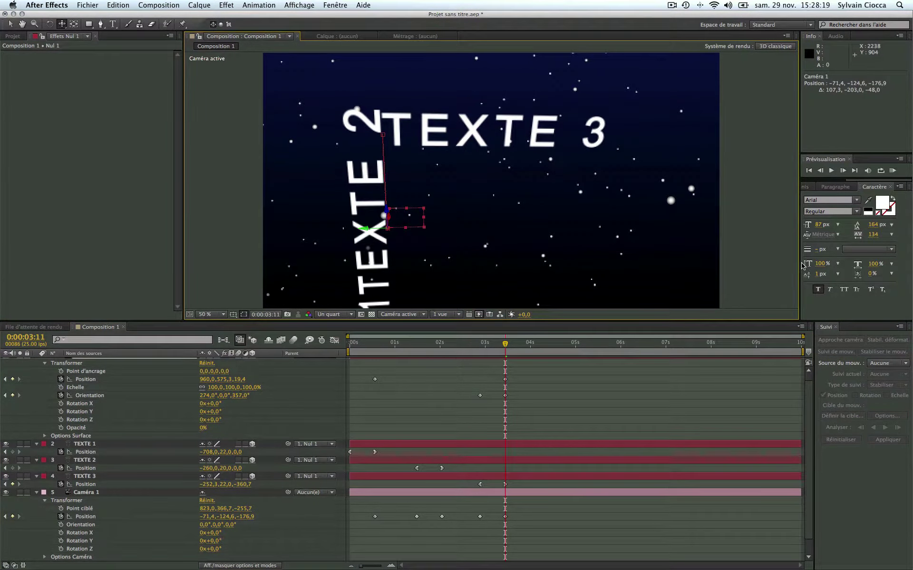
pyautogui.click(892, 171)
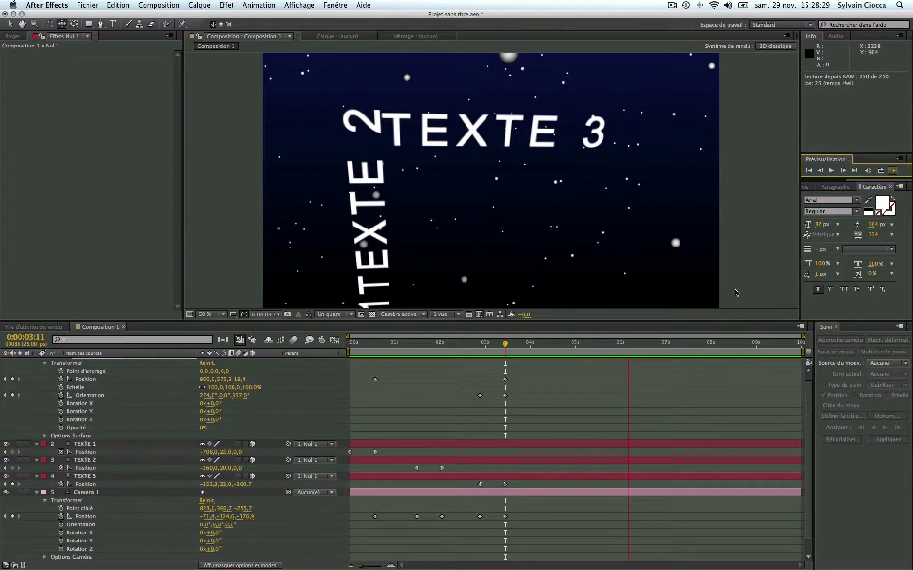
pyautogui.click(633, 349)
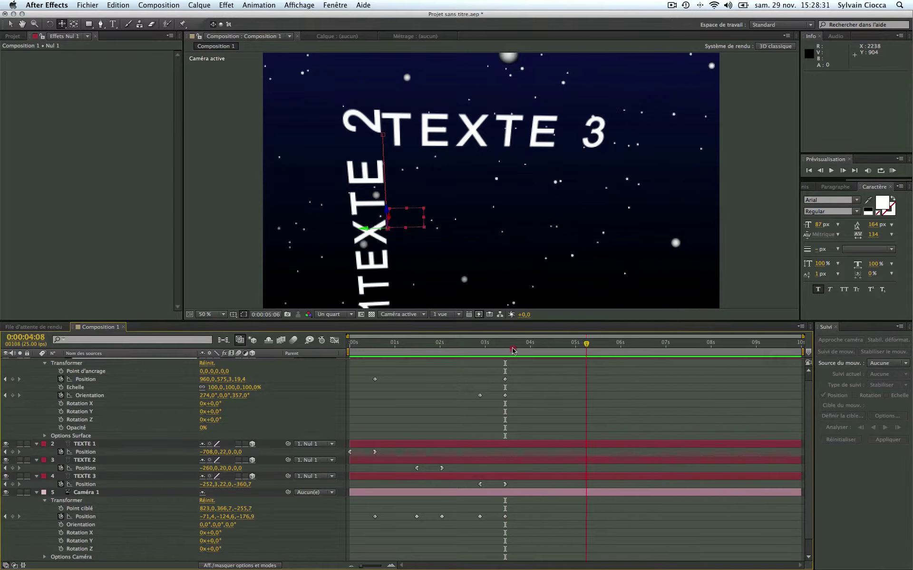
# - Pan the camera at 0:00:00:14 to recentre TEXTE 1
pyautogui.moveTo(513, 350); pyautogui.dragTo(375, 347)
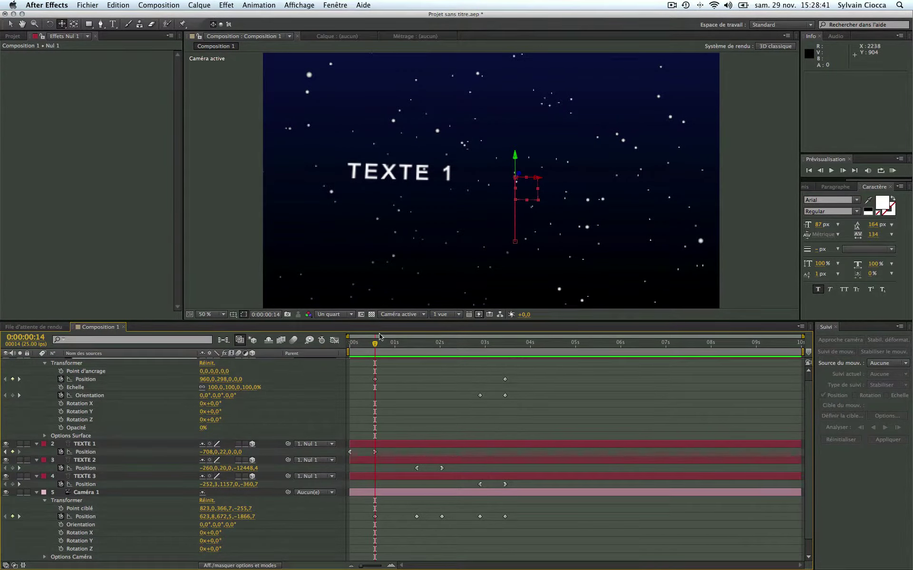
pyautogui.moveTo(375, 343); pyautogui.dragTo(416, 350)
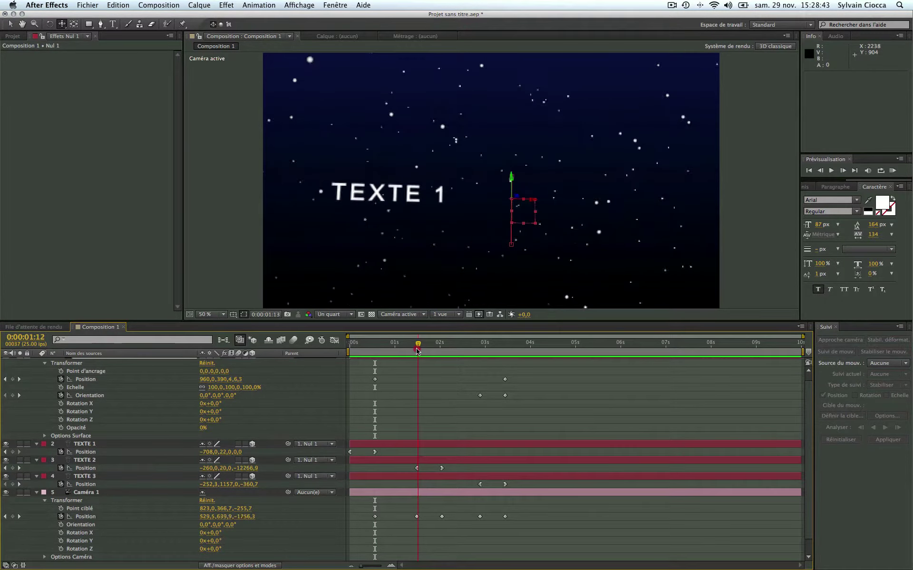
pyautogui.click(375, 379)
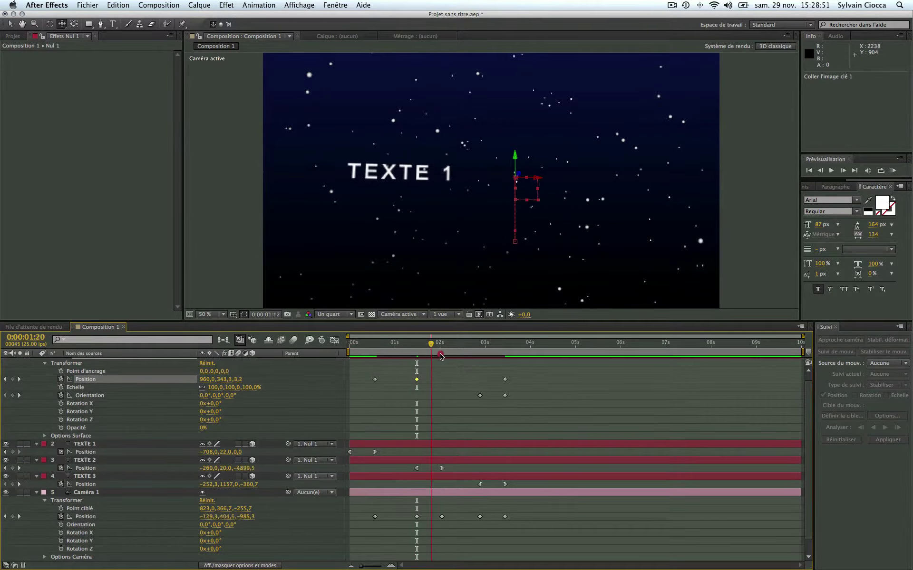
pyautogui.moveTo(408, 361)
pyautogui.mouseDown()
pyautogui.moveTo(354, 361)
pyautogui.moveTo(375, 370)
pyautogui.mouseUp()
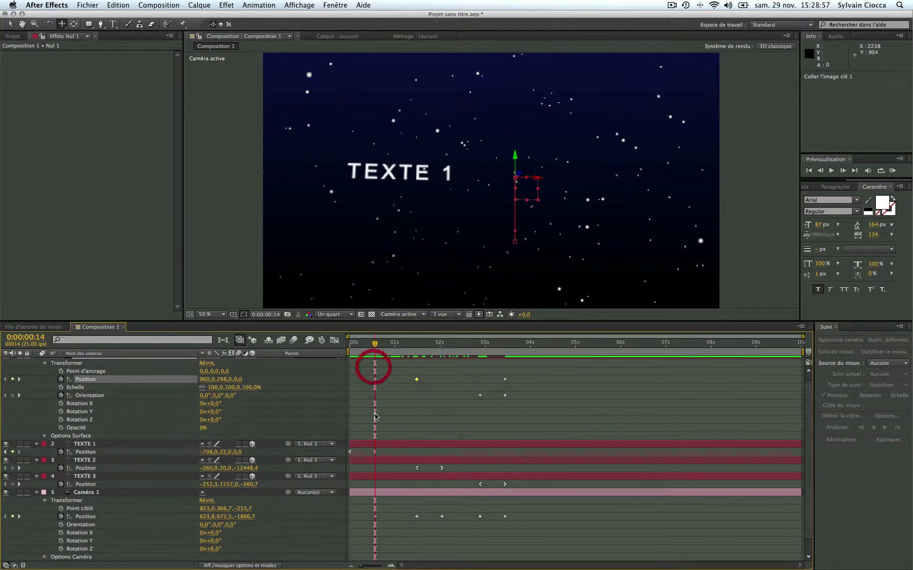
pyautogui.moveTo(411, 197); pyautogui.dragTo(485, 199)
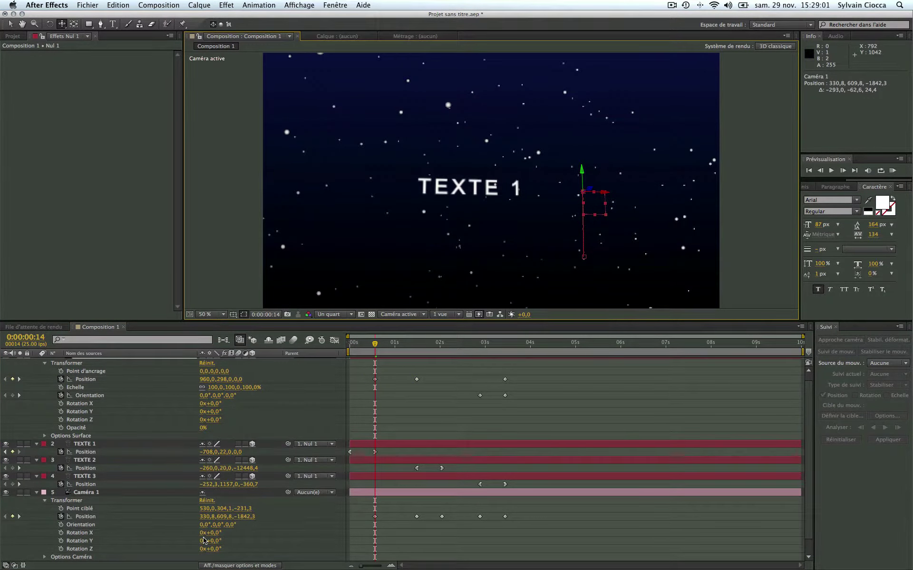
# - At 0:00:01:12, pan and dolly the camera to 651.8, 464.2, -1003.3 closer on TEXTE 1, then play
pyautogui.click(19, 516)
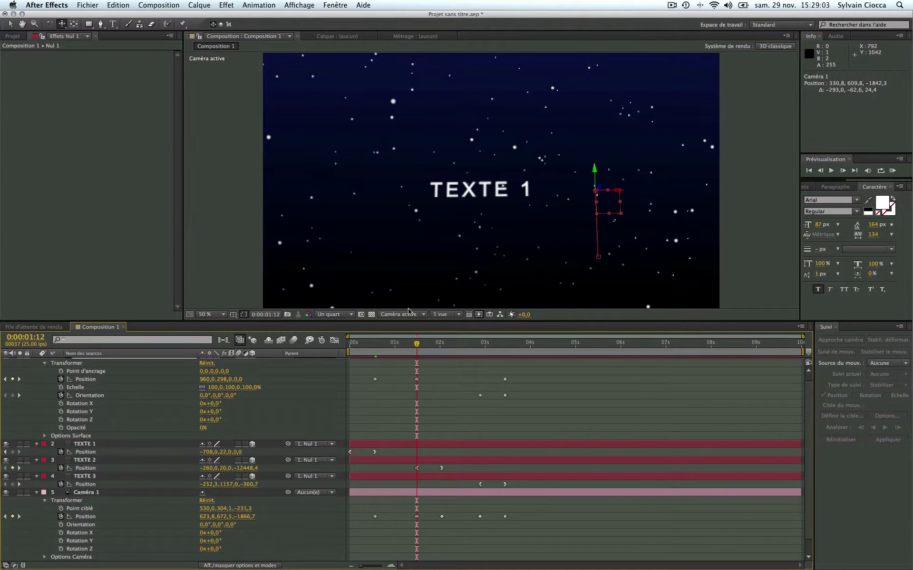
pyautogui.moveTo(479, 194); pyautogui.dragTo(462, 198)
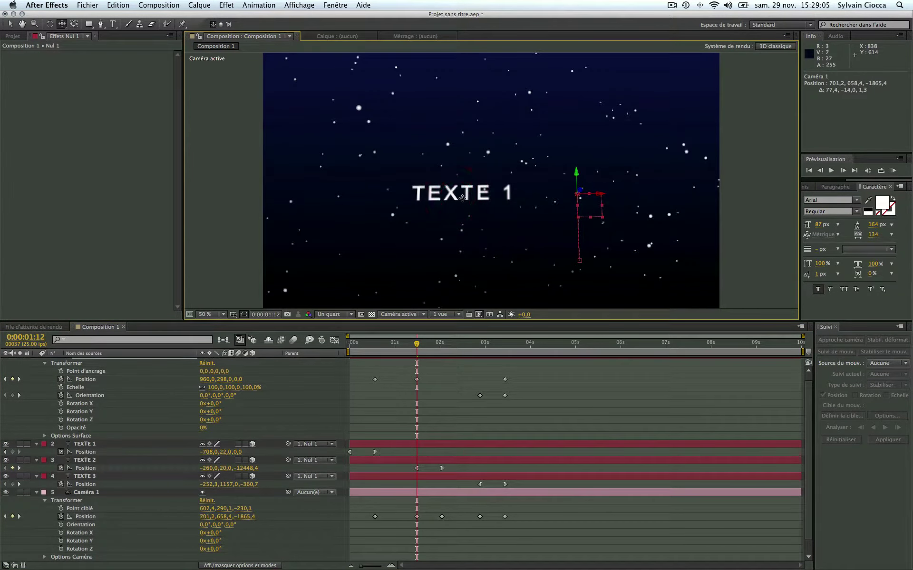
pyautogui.moveTo(462, 198); pyautogui.dragTo(422, 283)
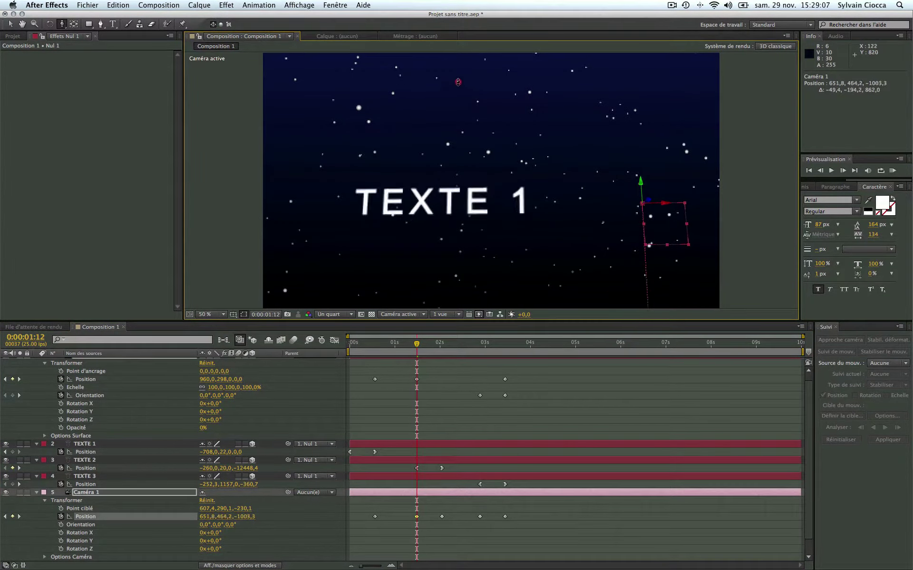
pyautogui.moveTo(416, 345); pyautogui.dragTo(331, 351)
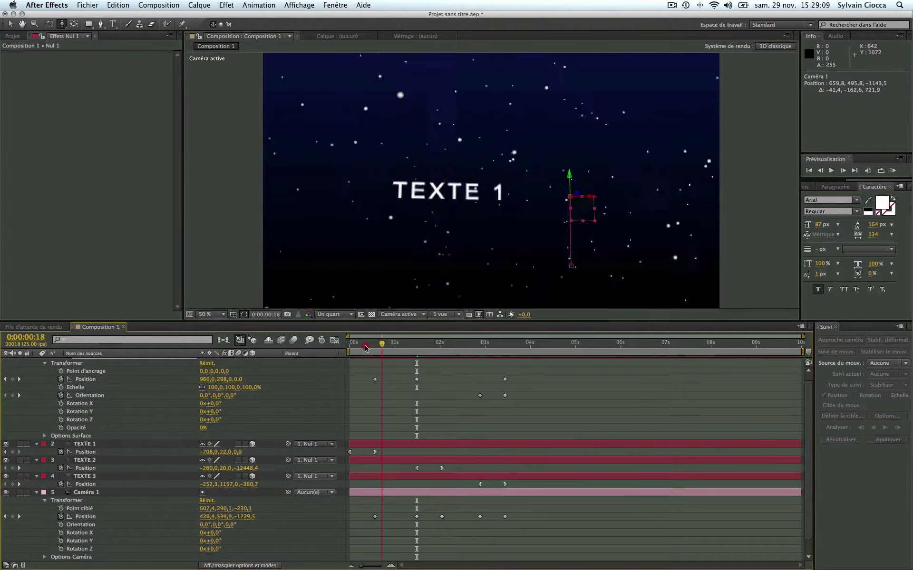
pyautogui.press('space')
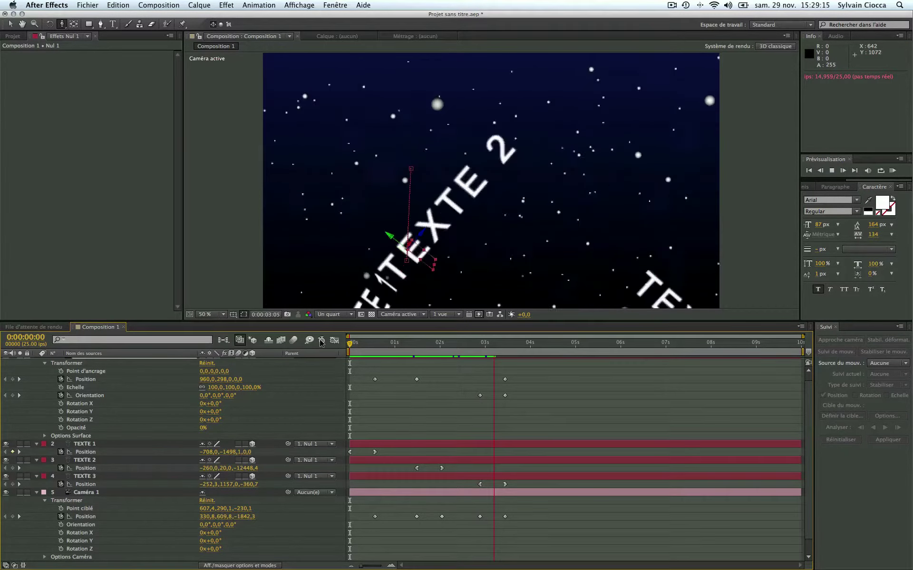
# - Shift the last Nul 1, TEXTE 3 and camera keyframes earlier and end the work area at 0:00:04:21
pyautogui.press('space')
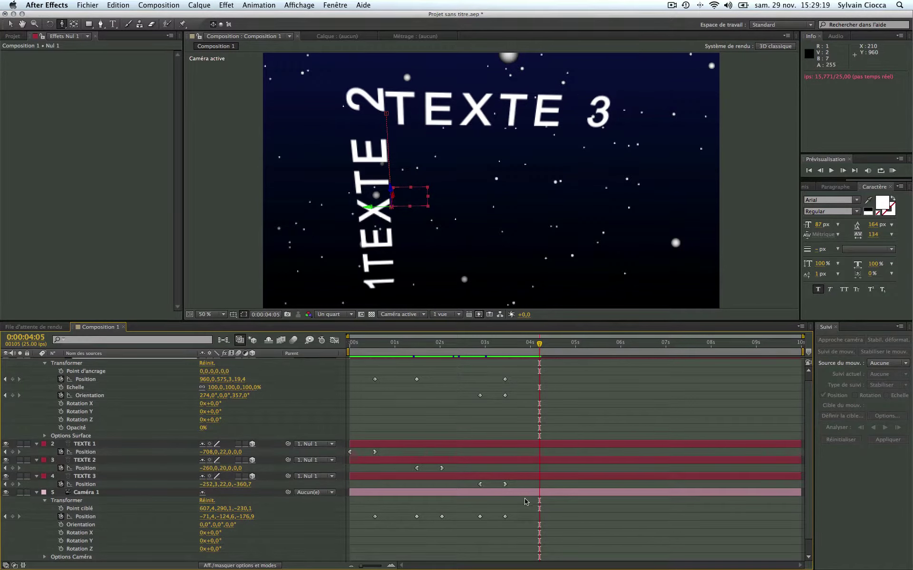
pyautogui.moveTo(519, 528)
pyautogui.mouseDown()
pyautogui.moveTo(502, 374)
pyautogui.moveTo(496, 384)
pyautogui.mouseUp()
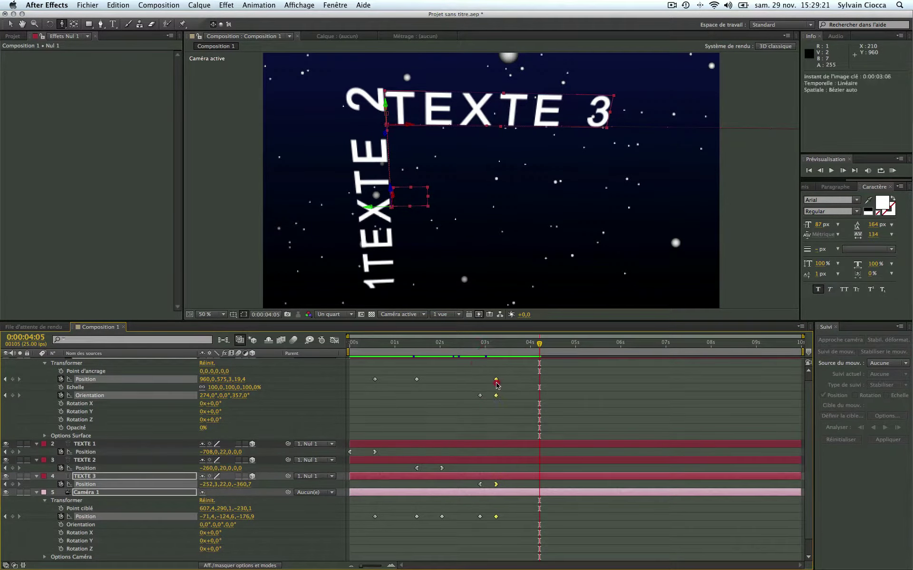
pyautogui.click(471, 344)
pyautogui.press('space')
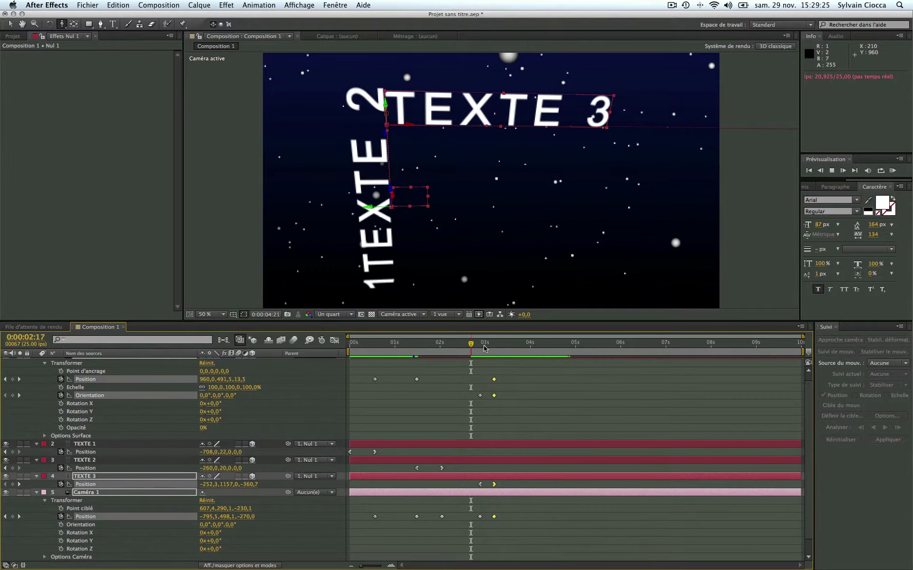
pyautogui.press('n')
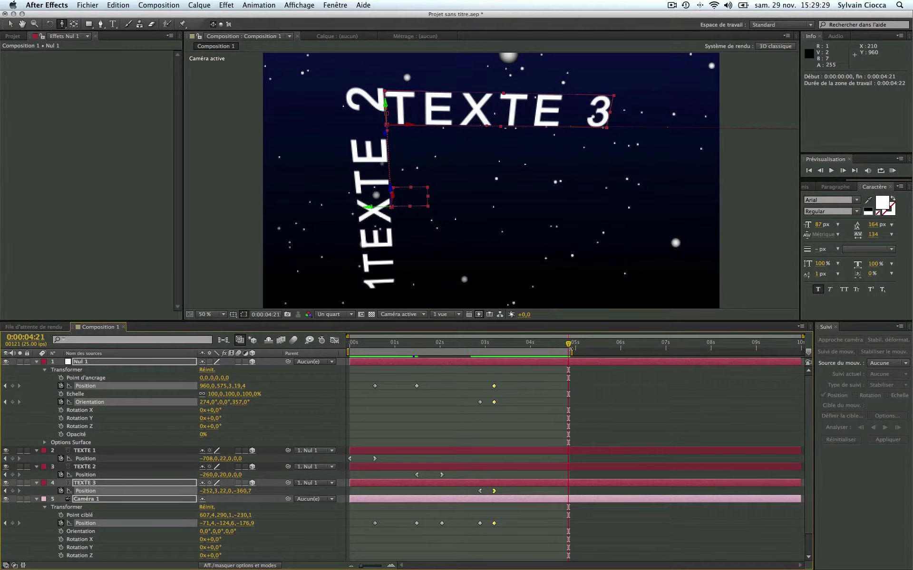
# - Preview the trimmed animation and scrub through the TEXTE 2 and TEXTE 1 transitions
pyautogui.moveTo(570, 348); pyautogui.dragTo(374, 357)
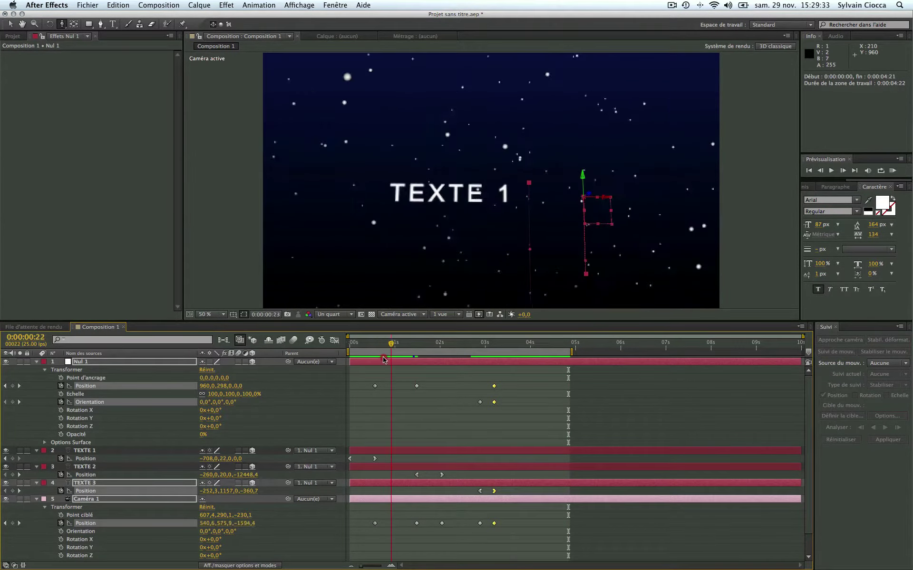
pyautogui.moveTo(374, 357); pyautogui.dragTo(350, 345)
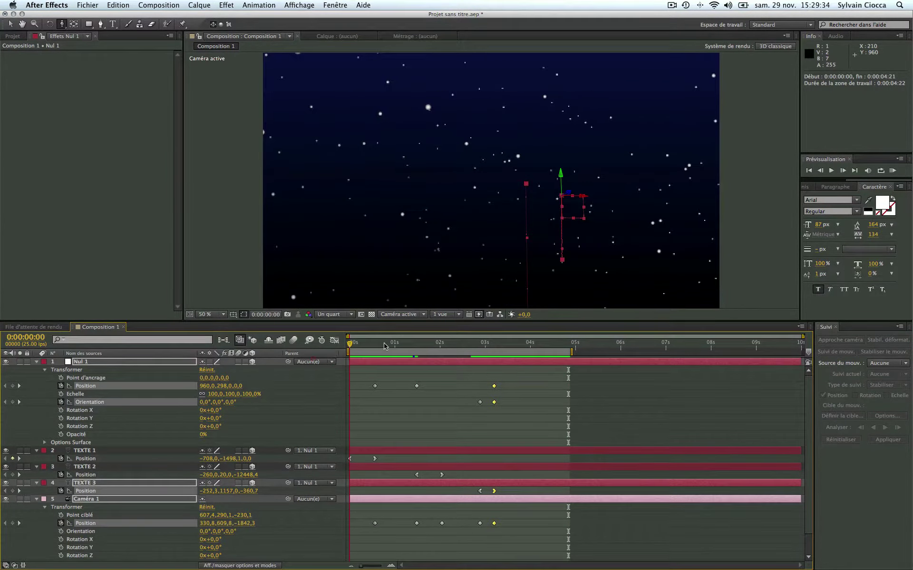
pyautogui.click(892, 171)
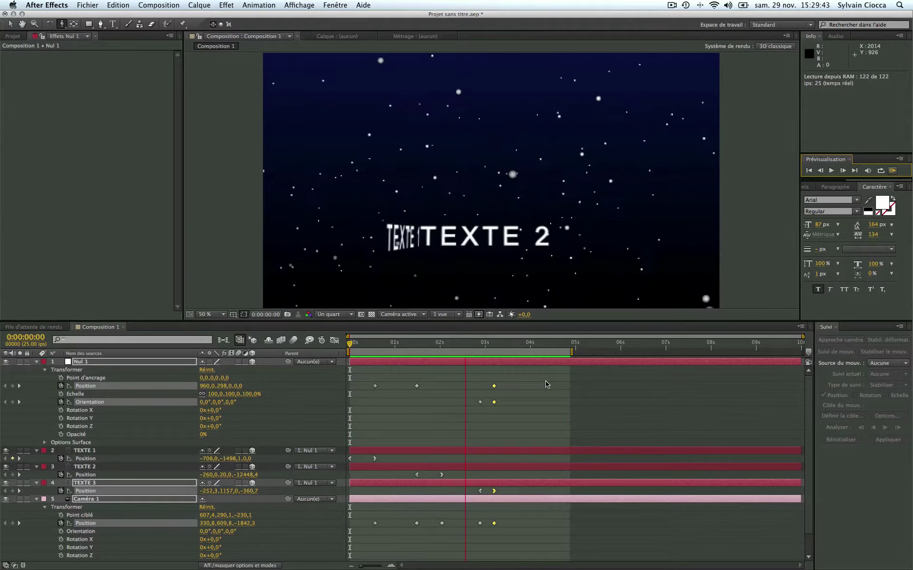
pyautogui.press('space')
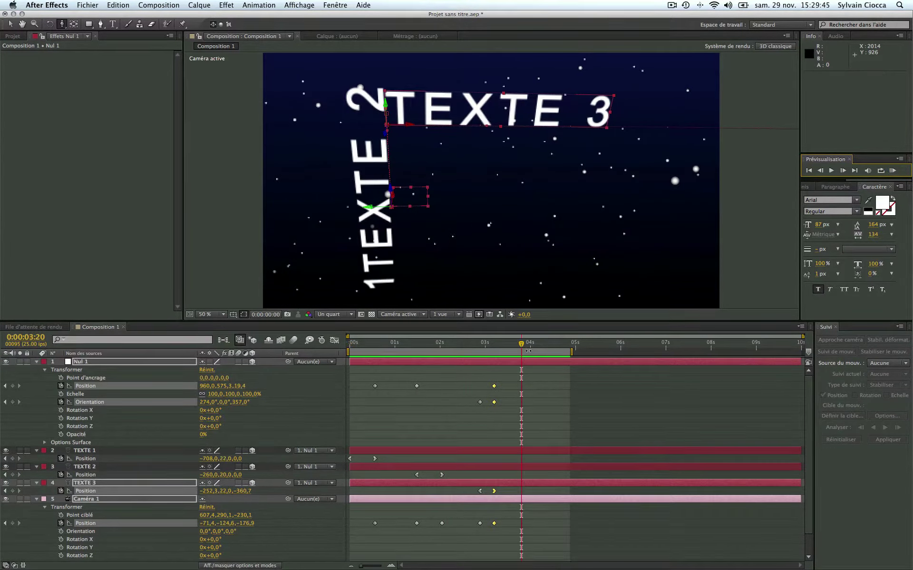
pyautogui.moveTo(519, 346); pyautogui.dragTo(534, 361)
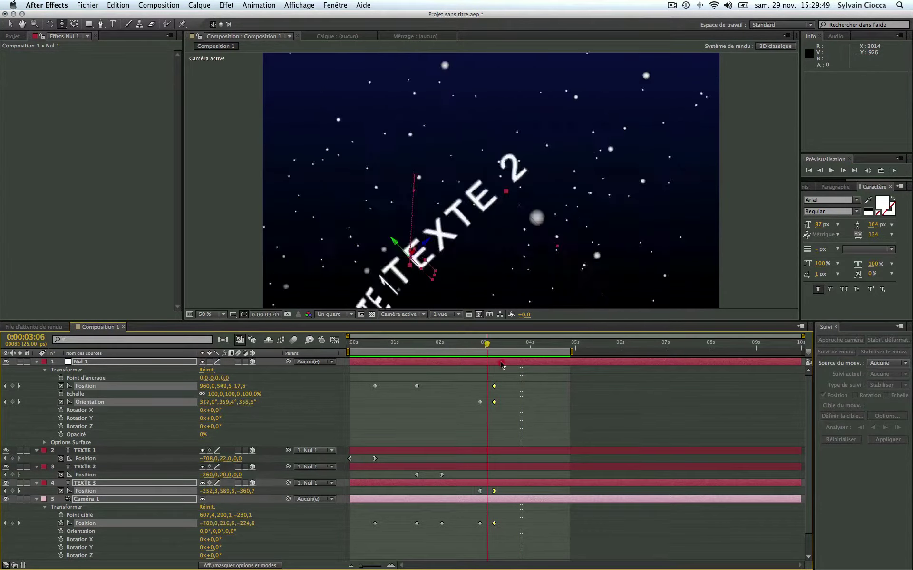
pyautogui.moveTo(468, 366); pyautogui.dragTo(326, 367)
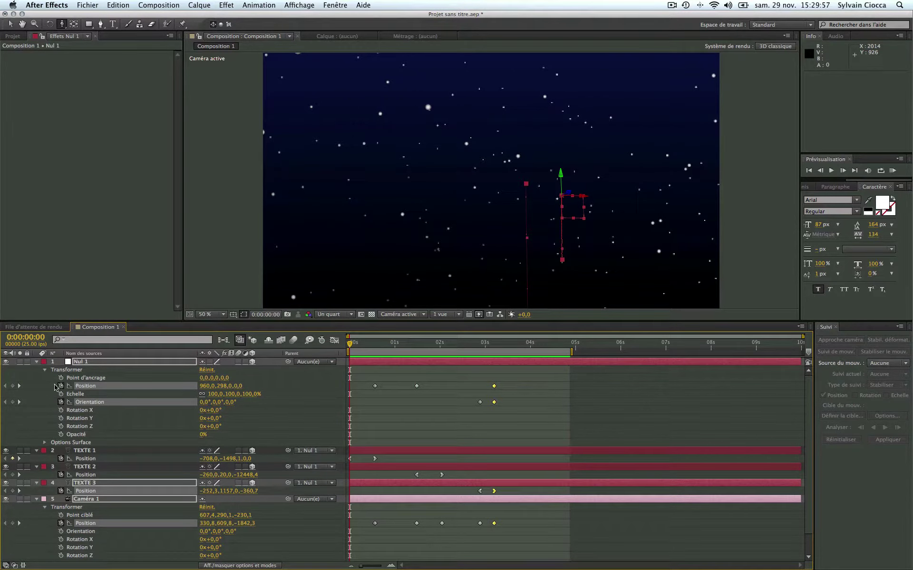
# - Collapse the Nul 1 and text layers, then add an expression to Caméra 1's Point of Interest
pyautogui.click(37, 363)
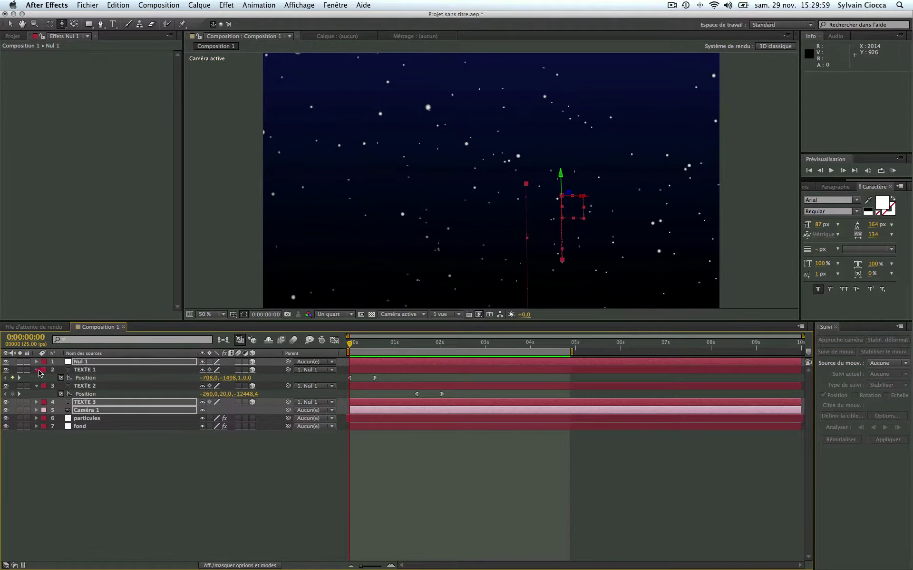
pyautogui.click(37, 370)
pyautogui.click(36, 378)
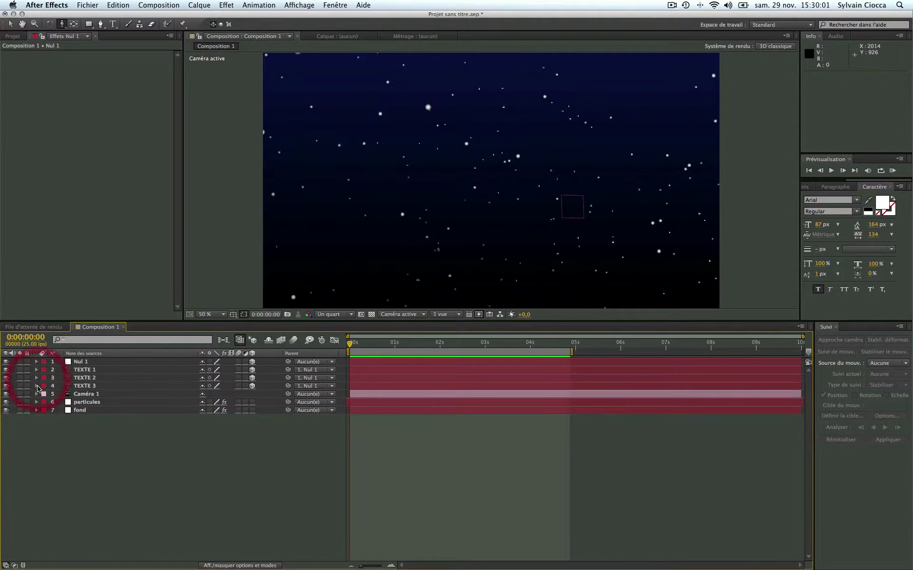
pyautogui.click(37, 394)
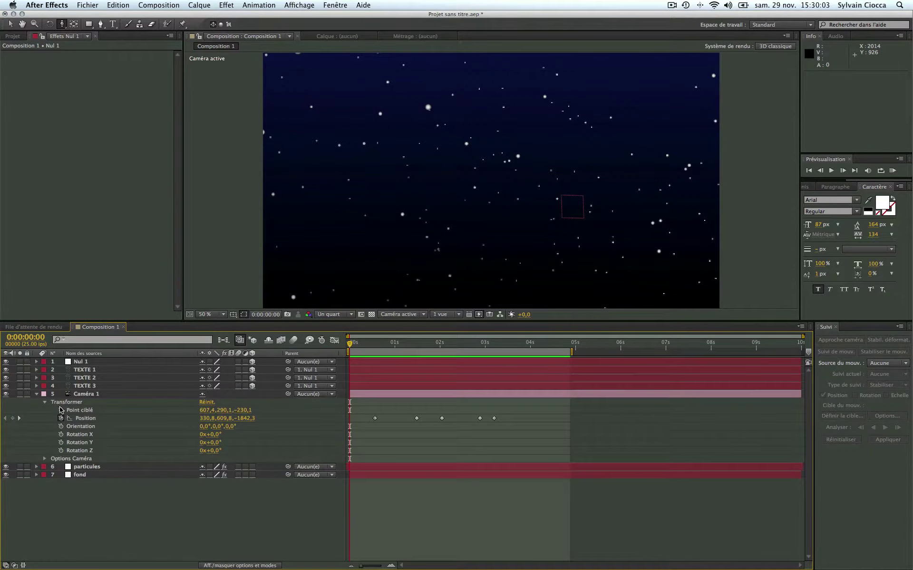
pyautogui.keyDown('alt'); pyautogui.click(61, 412); pyautogui.keyUp('alt')
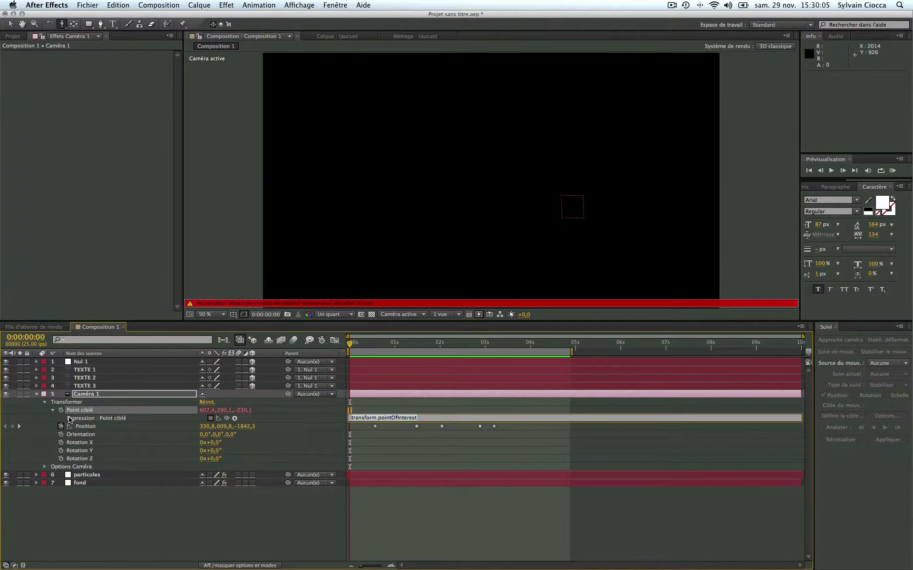
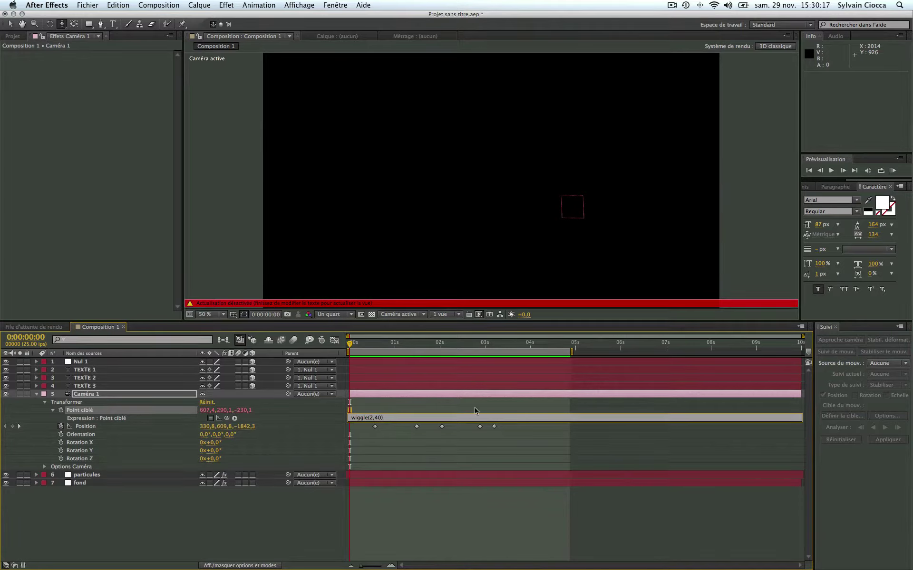
# - Edit the Point ciblé expression from wiggle(2,40) to wiggle(5,40) and preview the faster shake
pyautogui.click(380, 410)
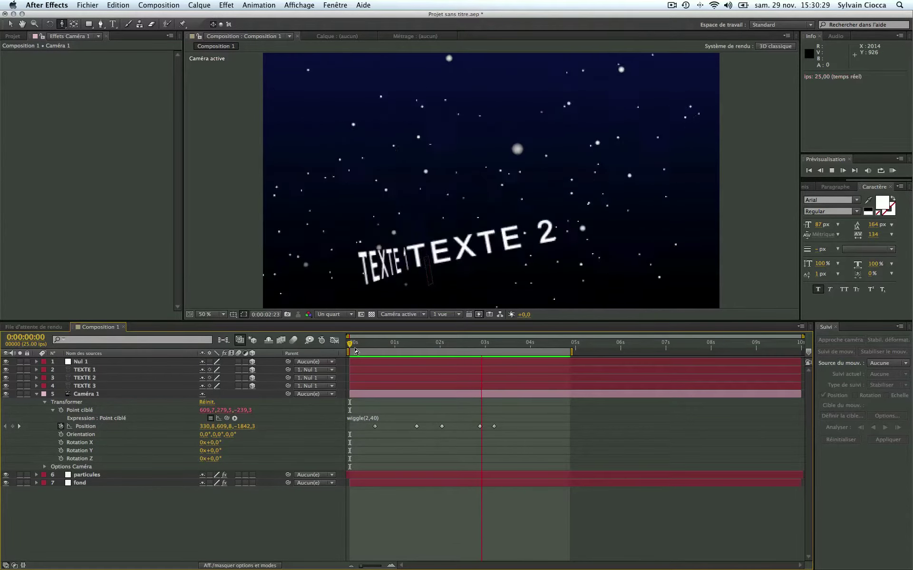
pyautogui.press('space')
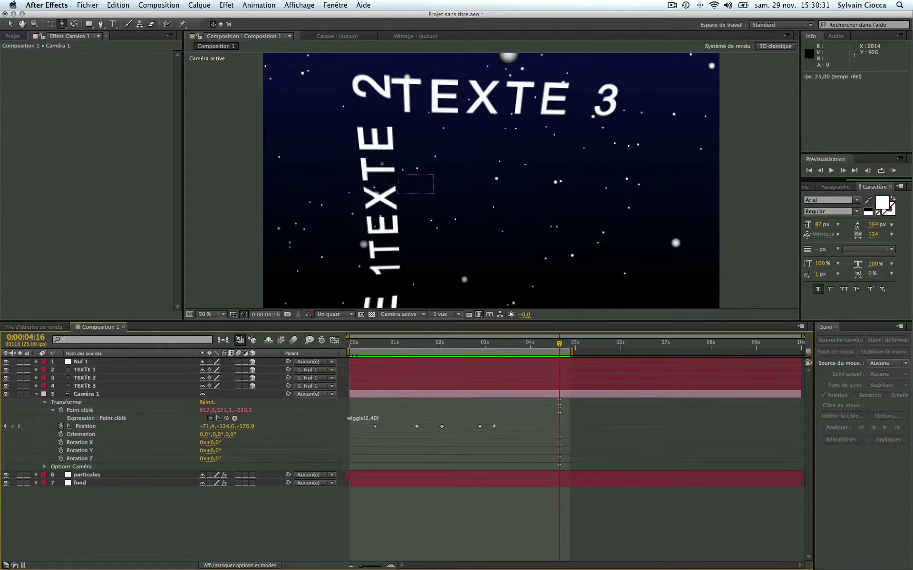
pyautogui.click(369, 418)
pyautogui.click(372, 418)
pyautogui.write('5')
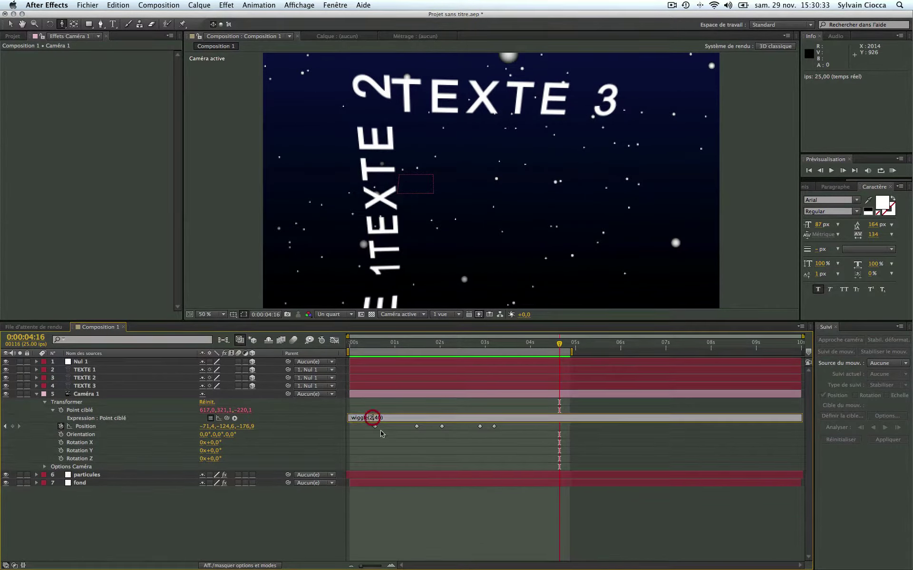
pyautogui.click(432, 445)
pyautogui.press('space')
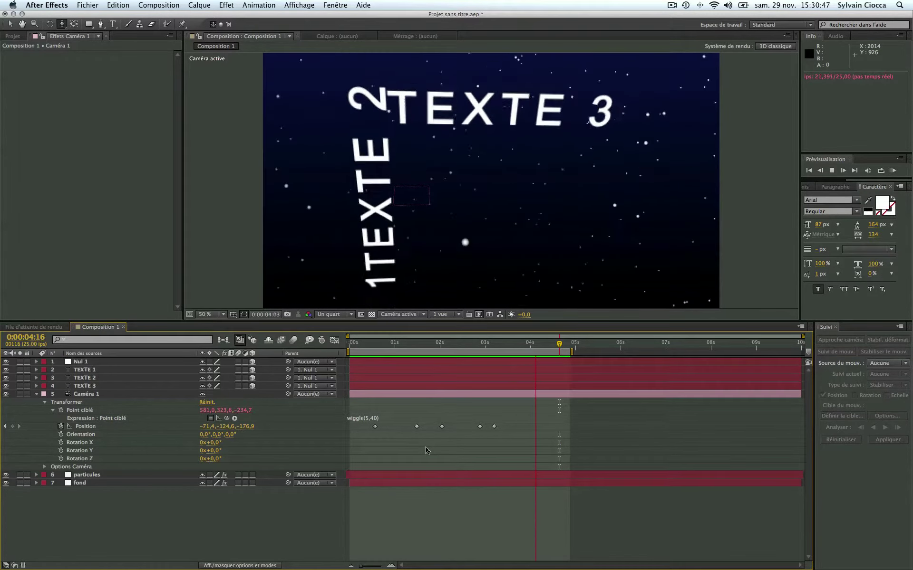
# - Reframe Caméra 1 at the 0:00:03:05 keyframe and earlier position keyframes, placing TEXTE 1 better
pyautogui.press('space')
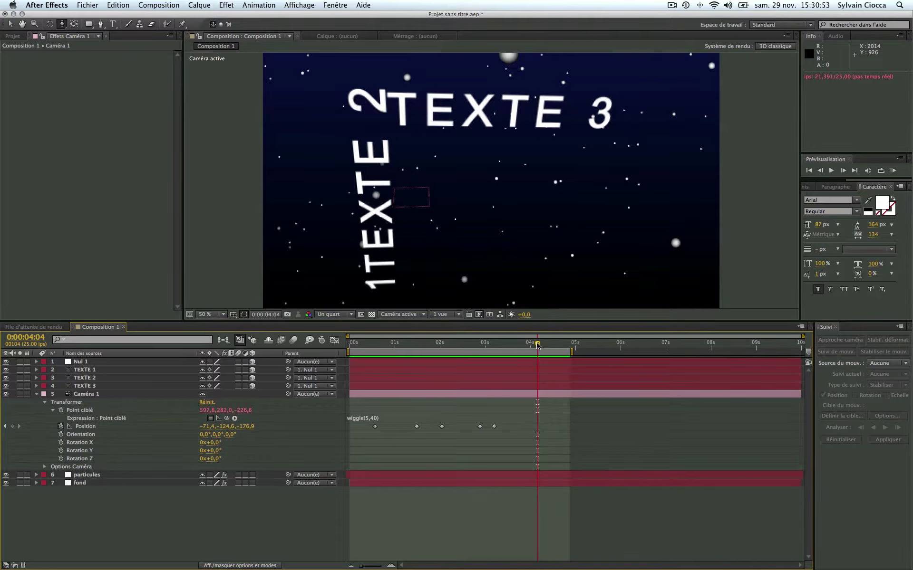
pyautogui.moveTo(537, 344); pyautogui.dragTo(494, 355)
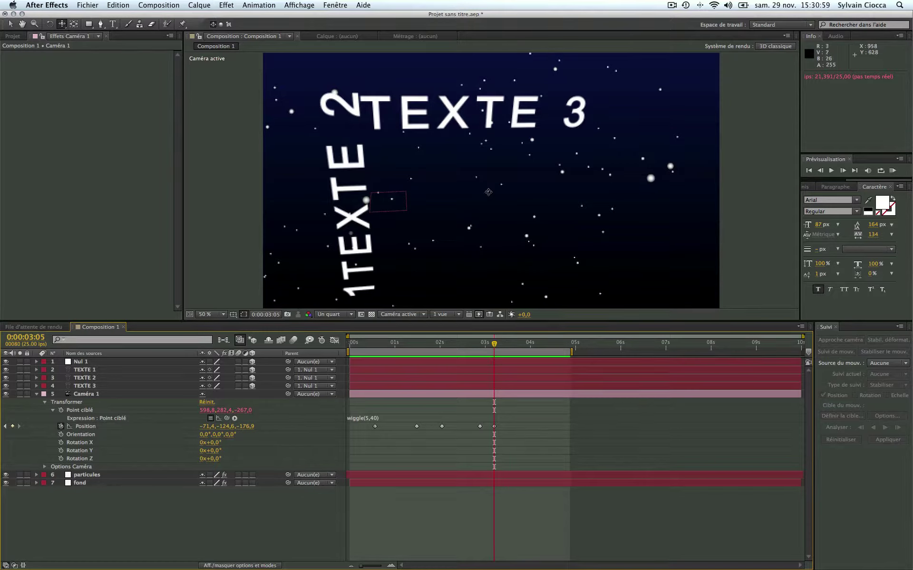
pyautogui.moveTo(488, 191); pyautogui.dragTo(503, 243)
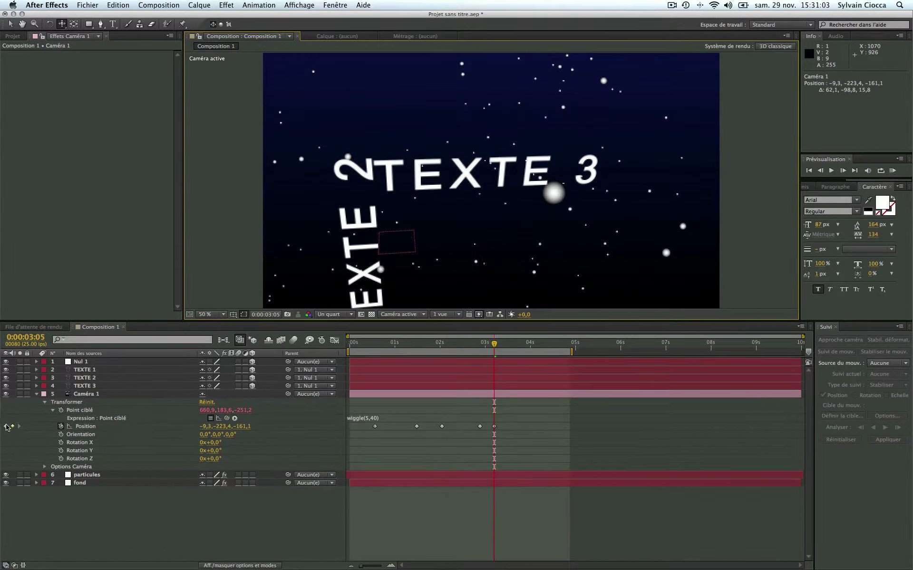
pyautogui.click(6, 427)
pyautogui.moveTo(500, 269); pyautogui.dragTo(501, 181)
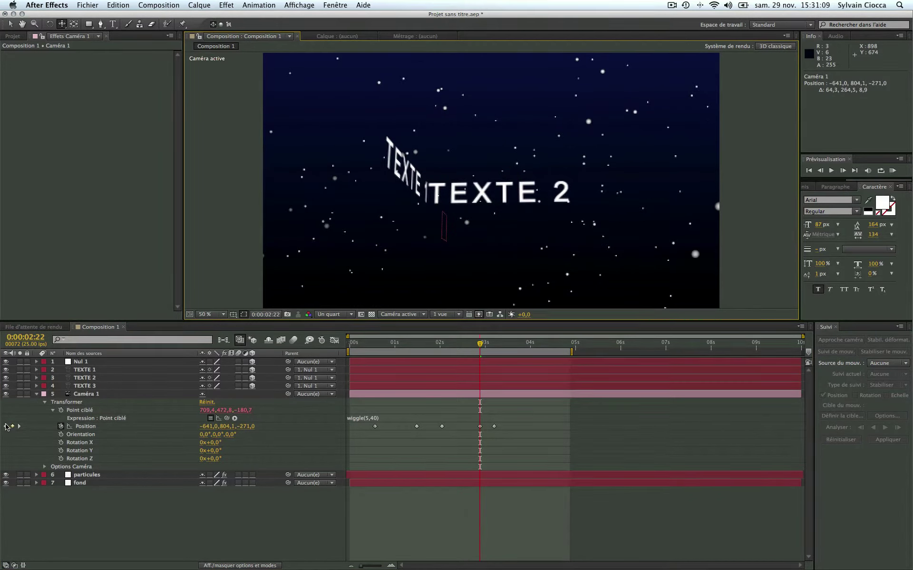
pyautogui.click(6, 426)
pyautogui.click(6, 427)
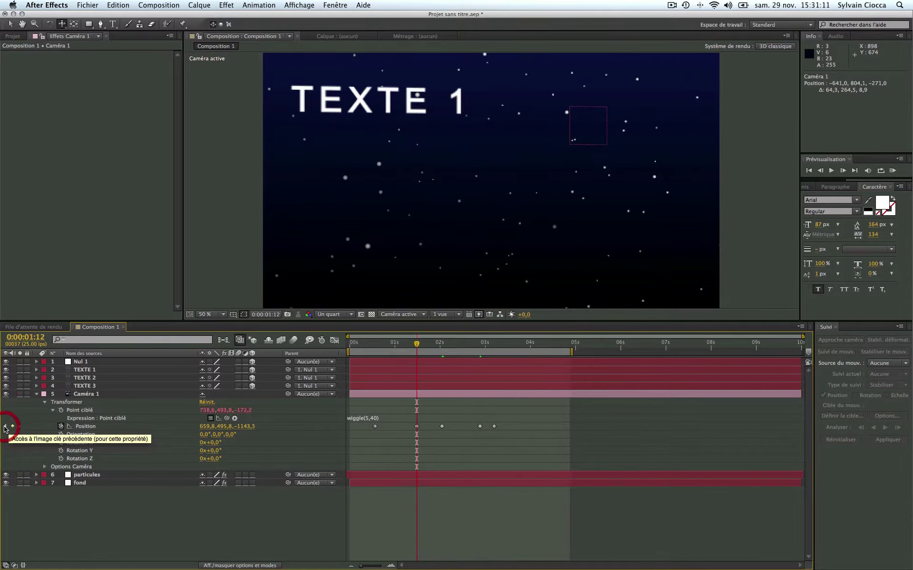
pyautogui.moveTo(495, 177); pyautogui.dragTo(598, 260)
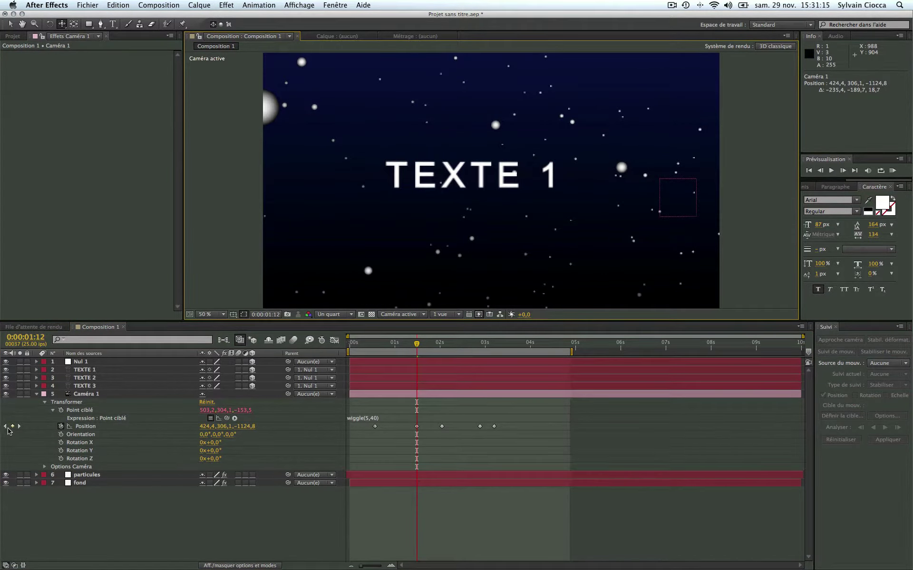
pyautogui.click(5, 427)
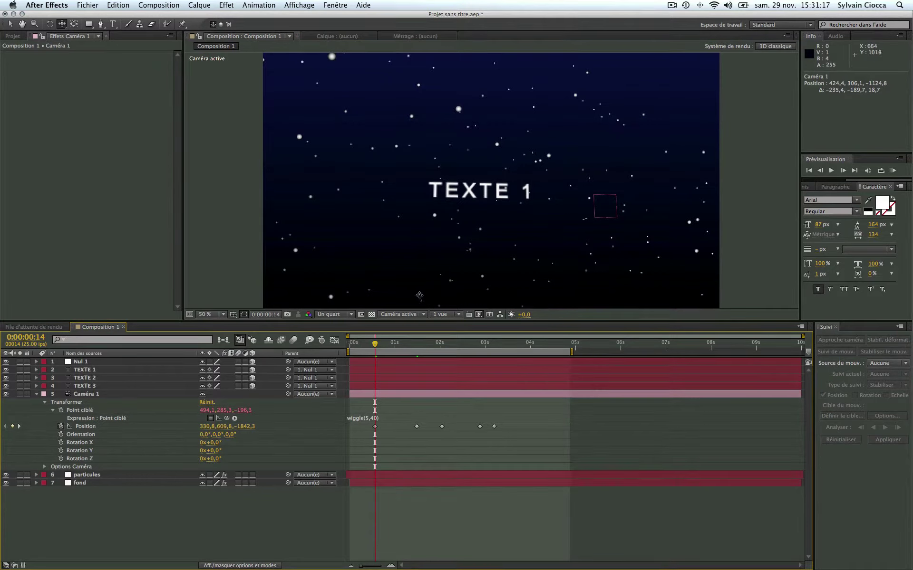
# - Preview, refine the camera framing at the 0:00:03:05 keyframe for TEXTE 2, and preview again
pyautogui.click(893, 170)
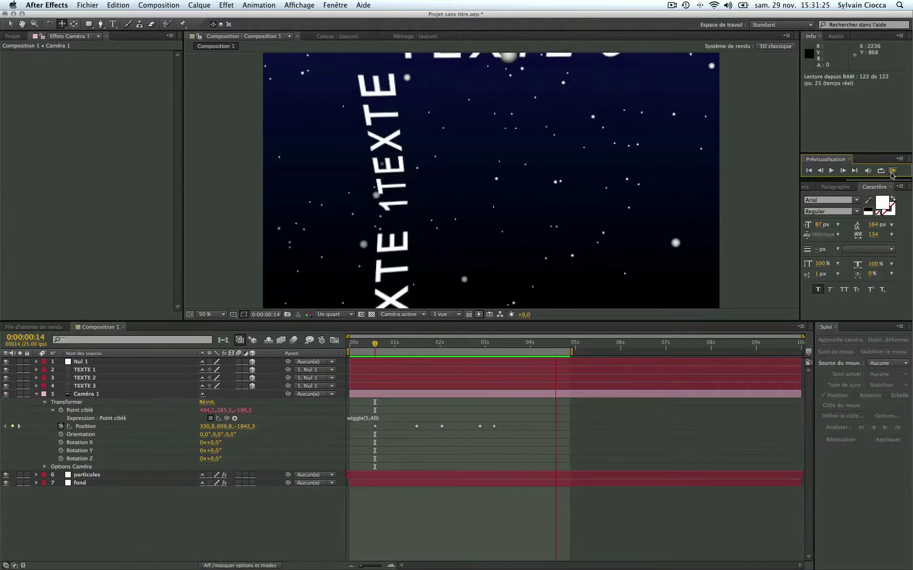
pyautogui.click(888, 171)
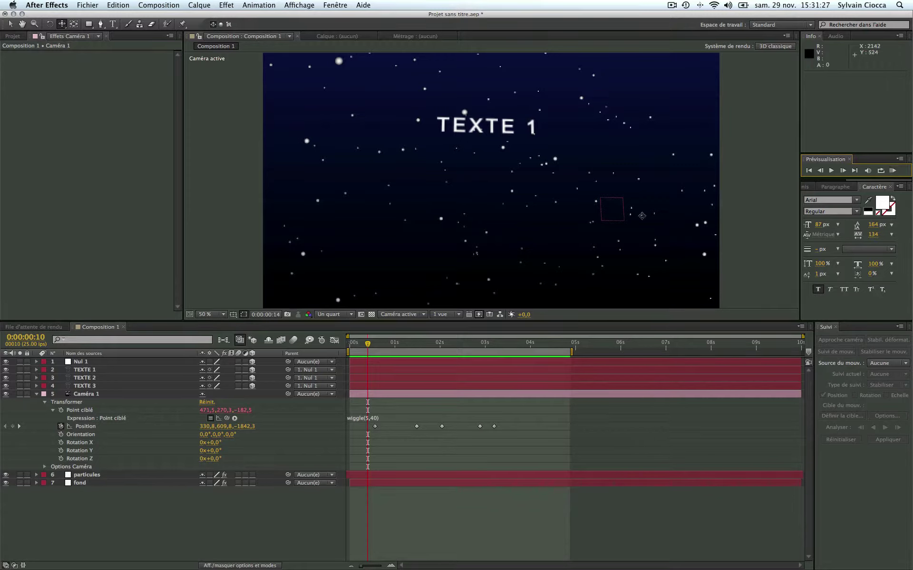
pyautogui.moveTo(368, 344); pyautogui.dragTo(495, 357)
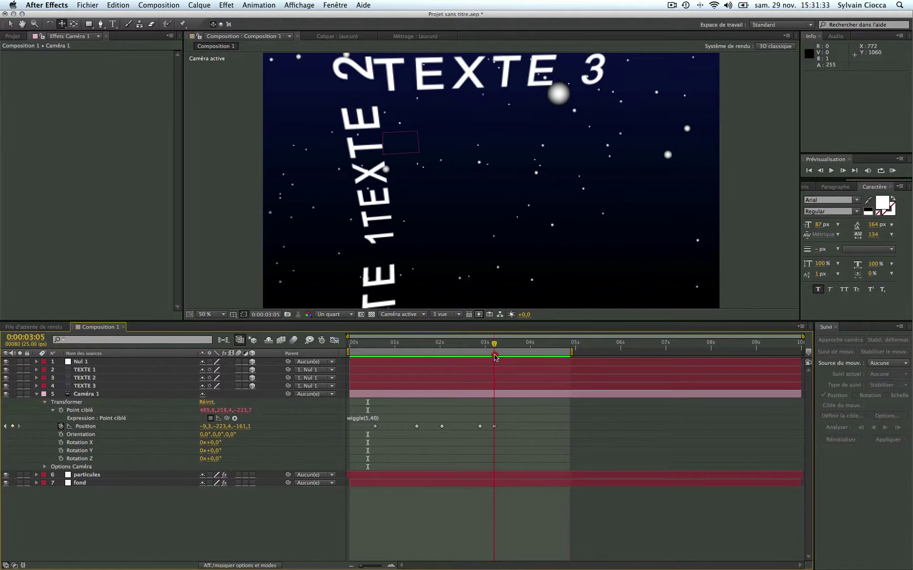
pyautogui.moveTo(486, 107); pyautogui.dragTo(538, 219)
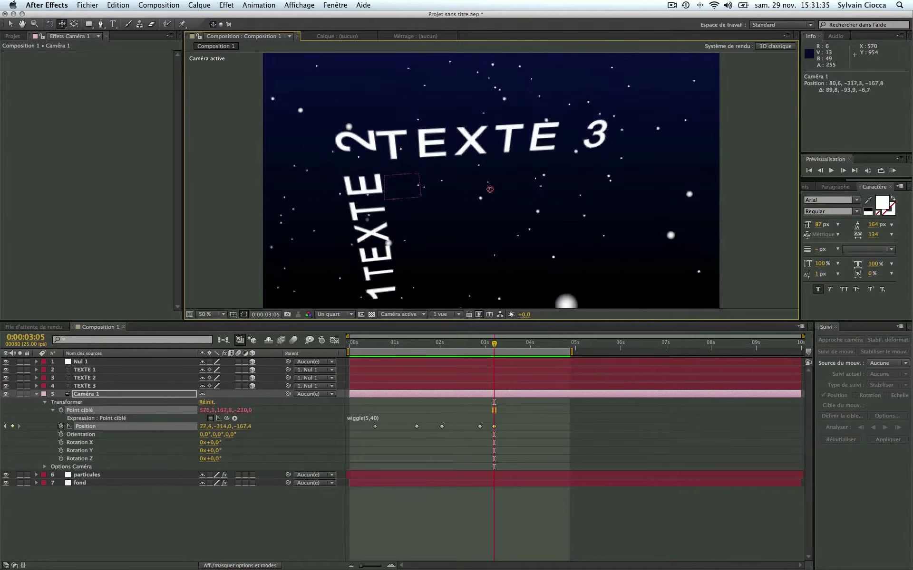
pyautogui.press('KP_0')
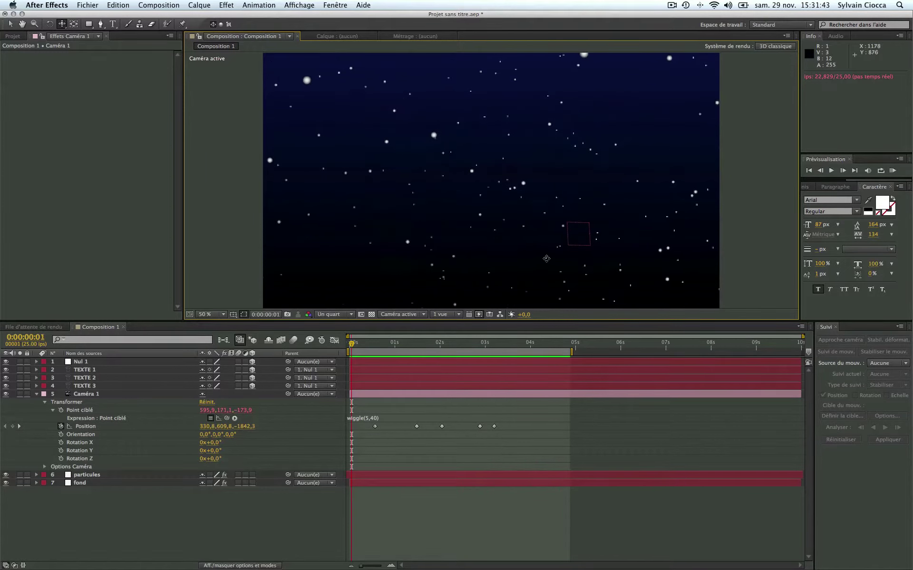
pyautogui.moveTo(349, 346)
pyautogui.mouseDown()
pyautogui.moveTo(341, 359)
pyautogui.moveTo(389, 361)
pyautogui.moveTo(368, 364)
pyautogui.mouseUp()
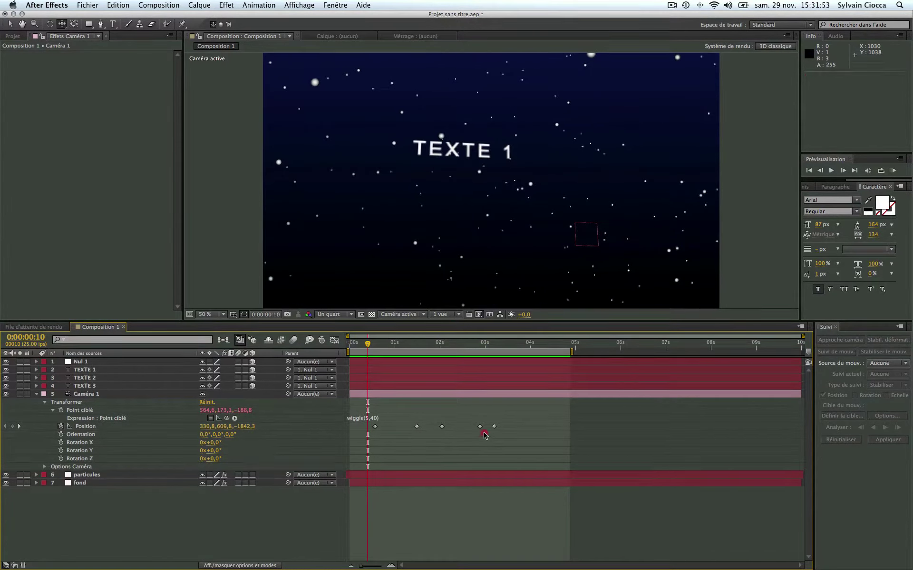
# - Apply Lissage à l'approche ease-in to the three middle camera position keyframes
pyautogui.moveTo(483, 436); pyautogui.dragTo(388, 418)
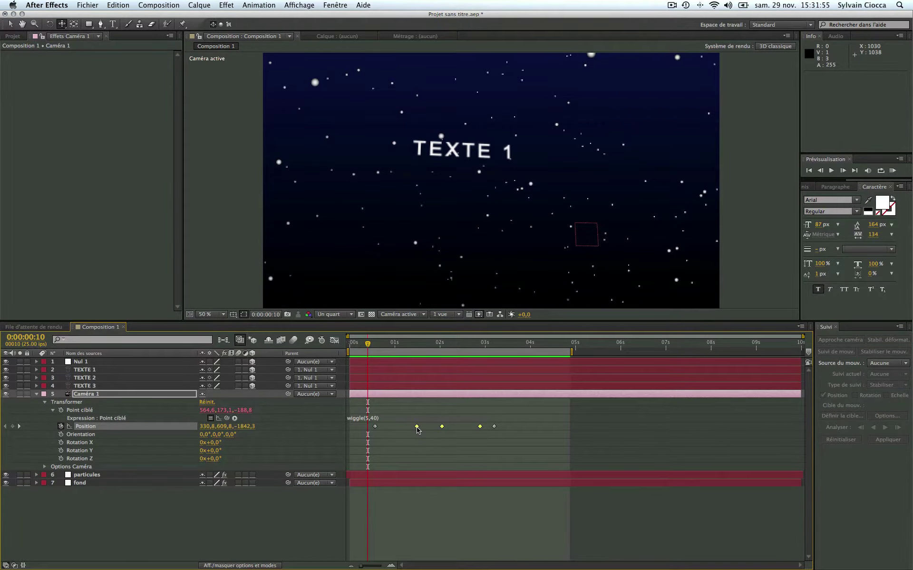
pyautogui.rightClick(420, 429)
pyautogui.moveTo(467, 530)
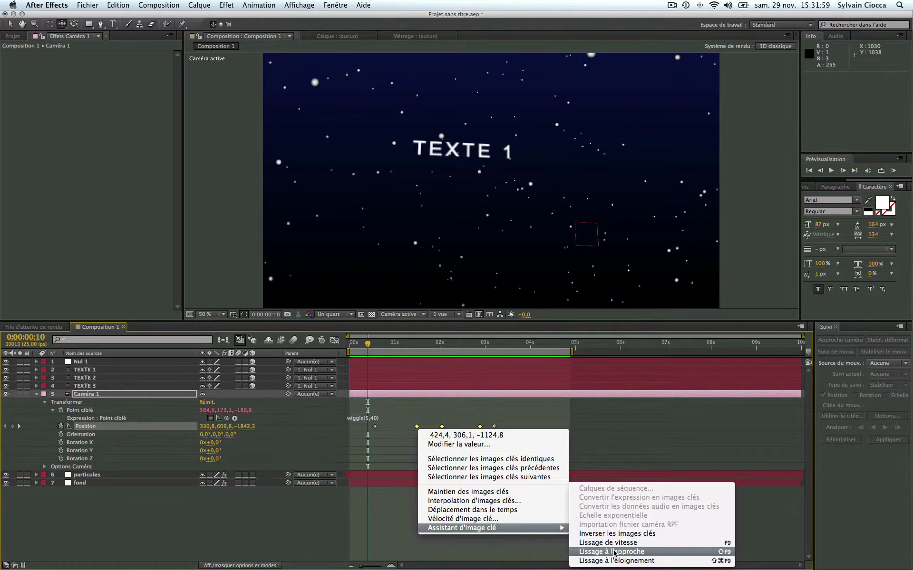
pyautogui.click(613, 552)
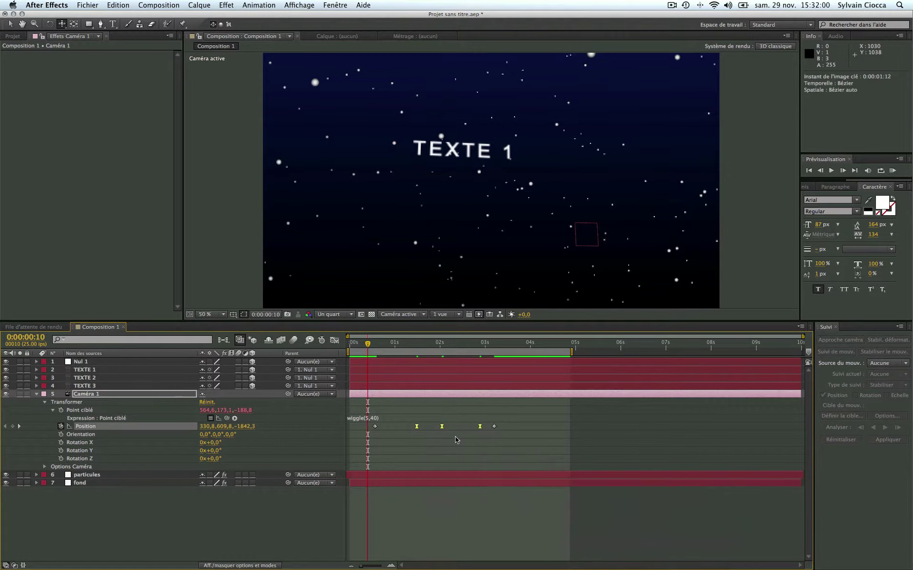
# - Ease out of the first camera position keyframe and ease the last one, then scrub the start
pyautogui.rightClick(374, 427)
pyautogui.moveTo(435, 528)
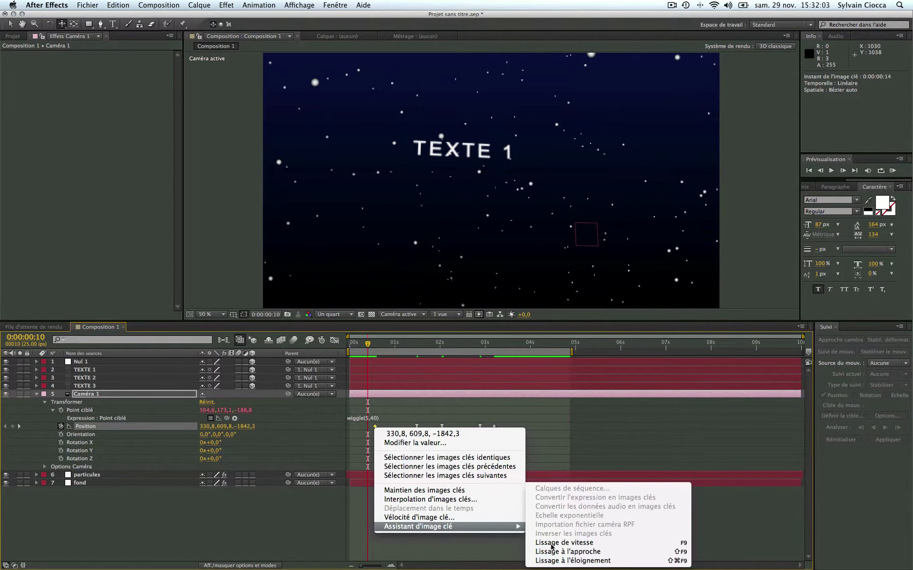
pyautogui.click(569, 565)
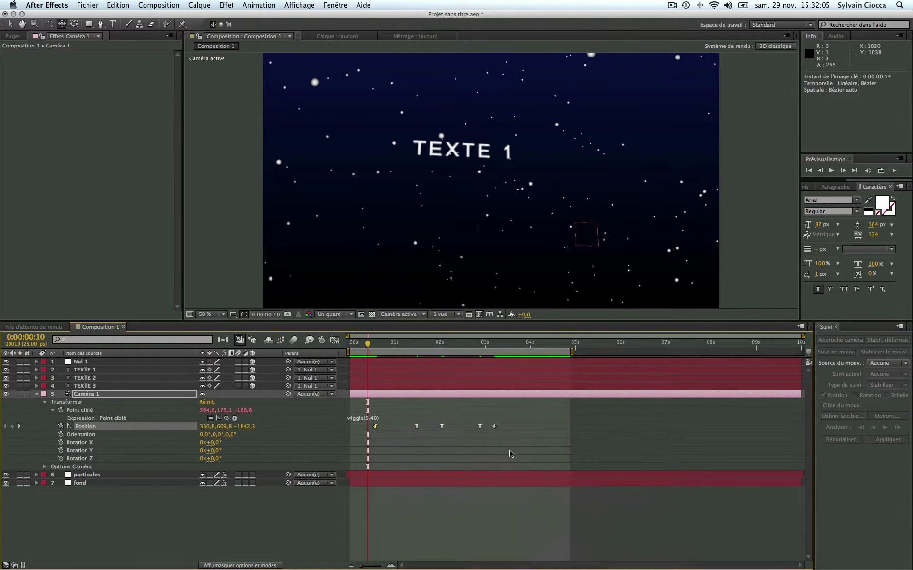
pyautogui.rightClick(494, 426)
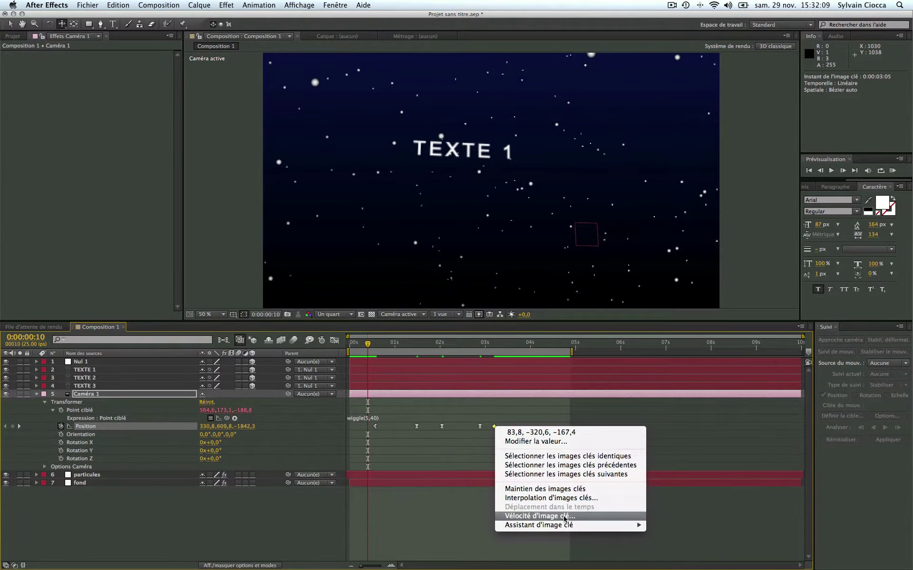
pyautogui.moveTo(565, 525)
pyautogui.click(710, 561)
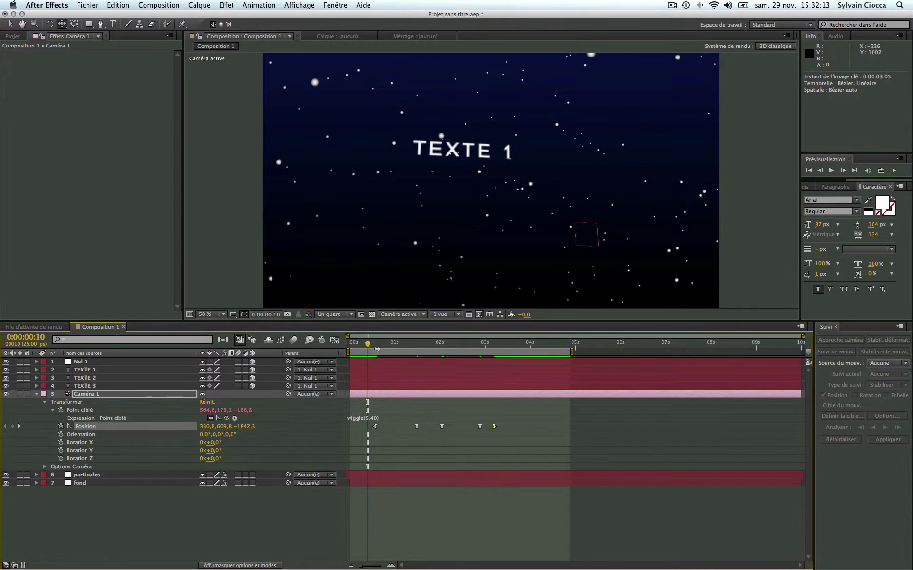
pyautogui.moveTo(359, 347)
pyautogui.mouseDown()
pyautogui.moveTo(398, 358)
pyautogui.moveTo(316, 356)
pyautogui.mouseUp()
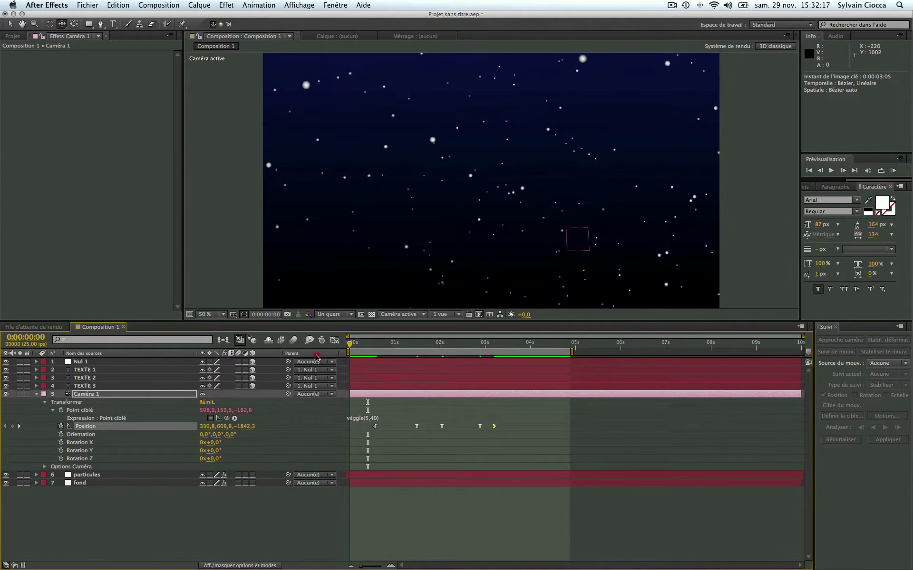
# - Reposition Nul 1 at its keyframes: raise it, shift it right, and raise TEXTE 2 at 0:00:02:22
pyautogui.click(37, 362)
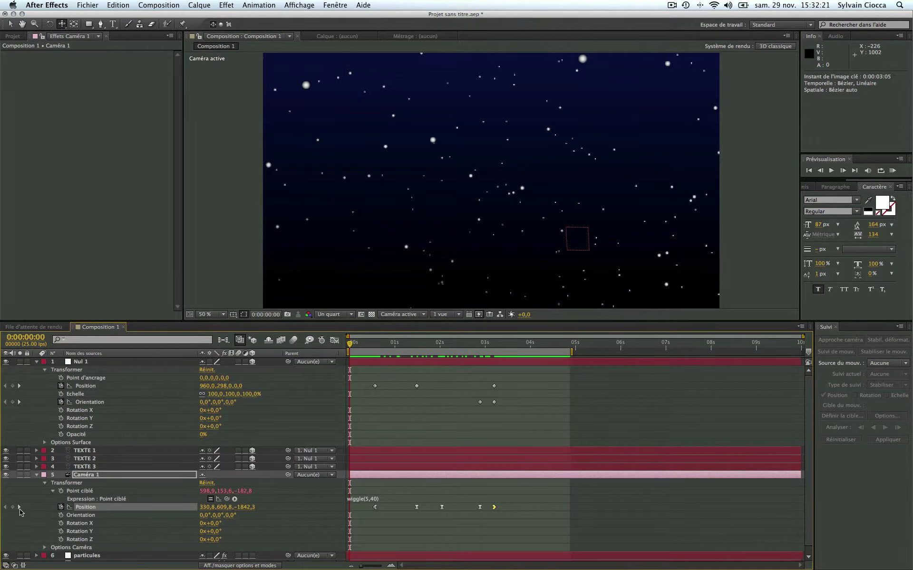
pyautogui.click(19, 507)
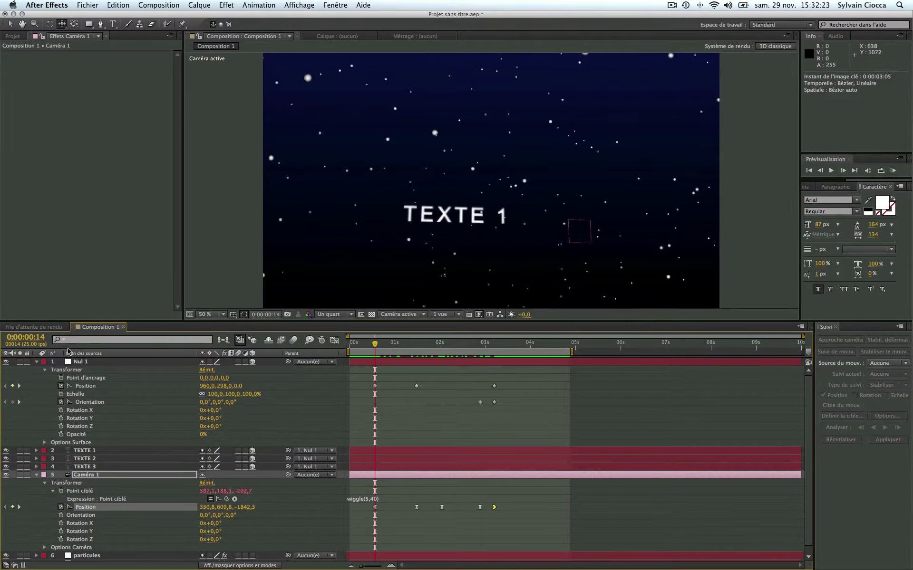
pyautogui.click(74, 362)
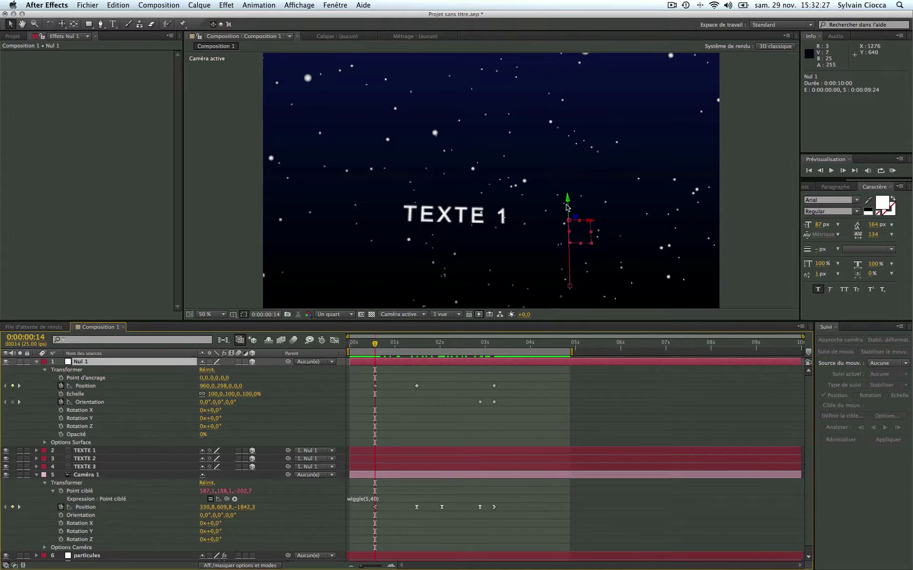
pyautogui.moveTo(567, 203); pyautogui.dragTo(567, 181)
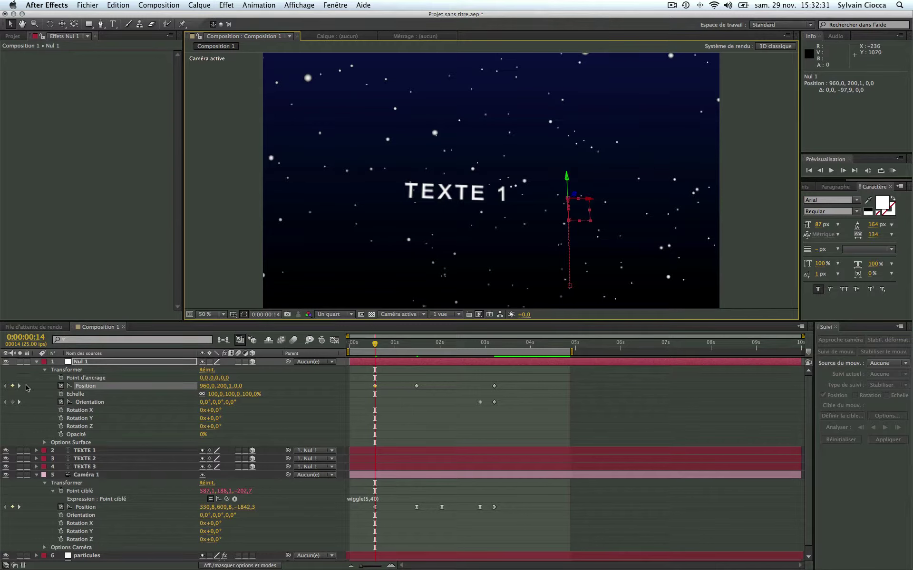
pyautogui.click(20, 386)
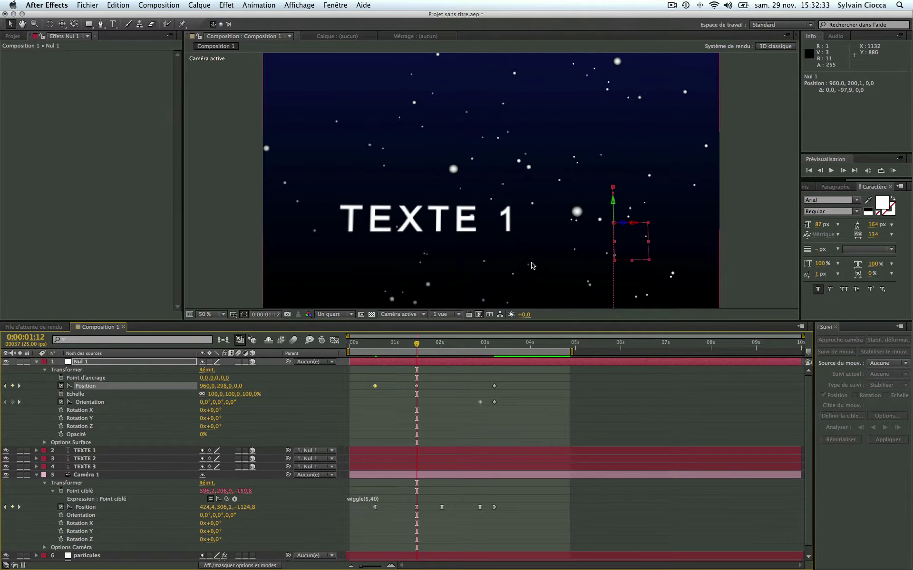
pyautogui.moveTo(636, 225); pyautogui.dragTo(680, 225)
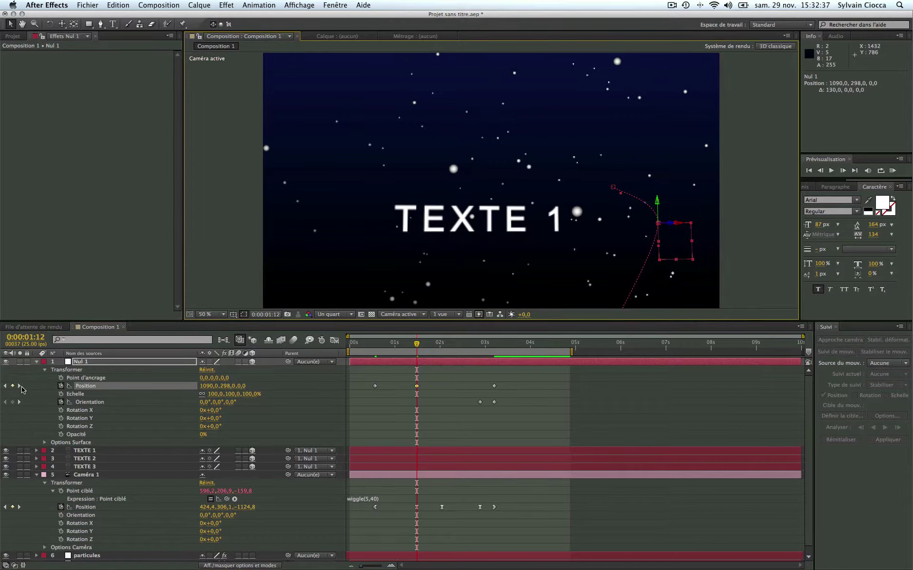
pyautogui.click(18, 387)
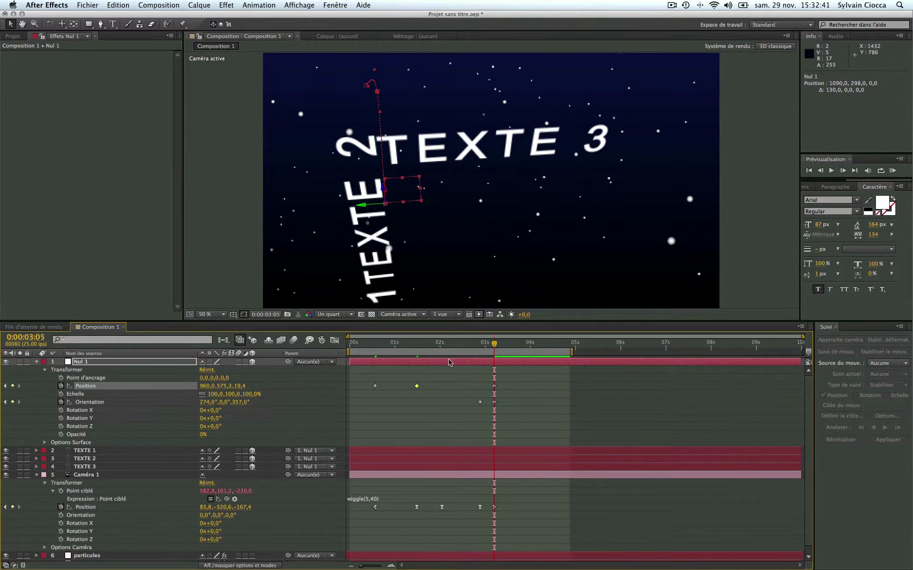
pyautogui.moveTo(492, 345); pyautogui.dragTo(481, 348)
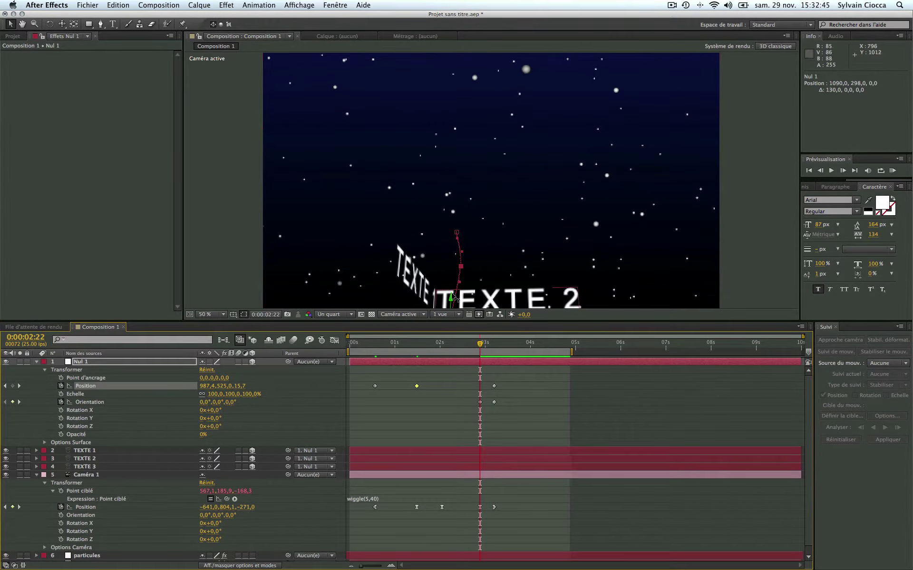
pyautogui.moveTo(452, 297); pyautogui.dragTo(456, 180)
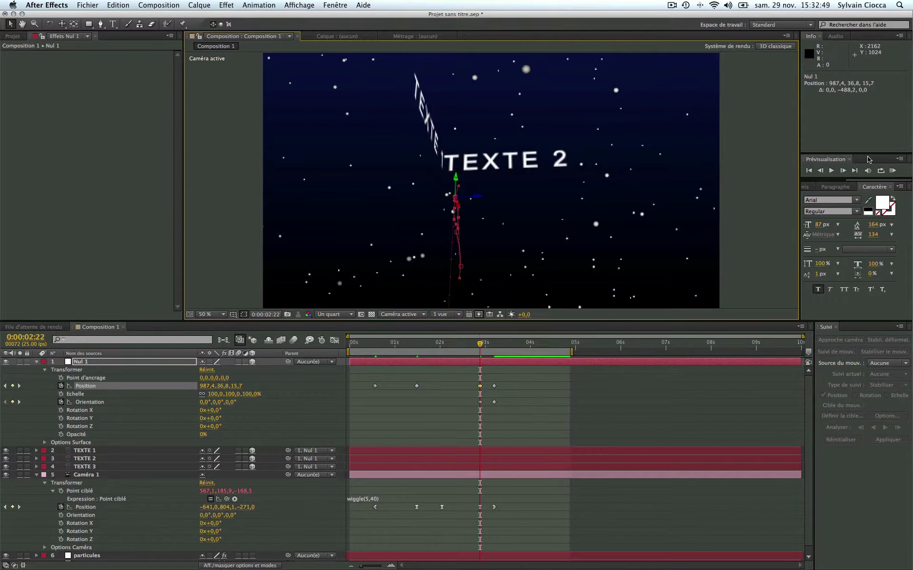
# - Preview the new path, enable composition motion blur, and collapse the null and camera layers
pyautogui.click(892, 170)
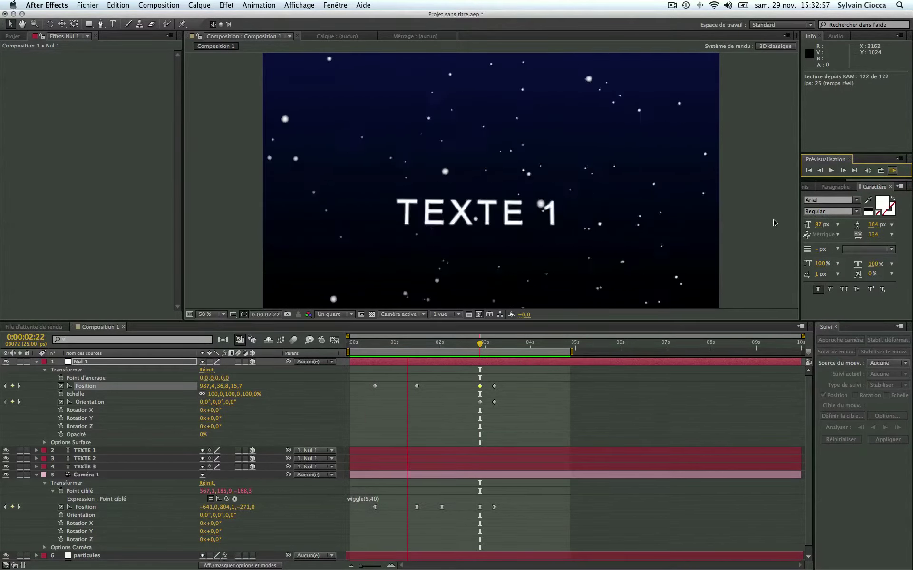
pyautogui.press('space')
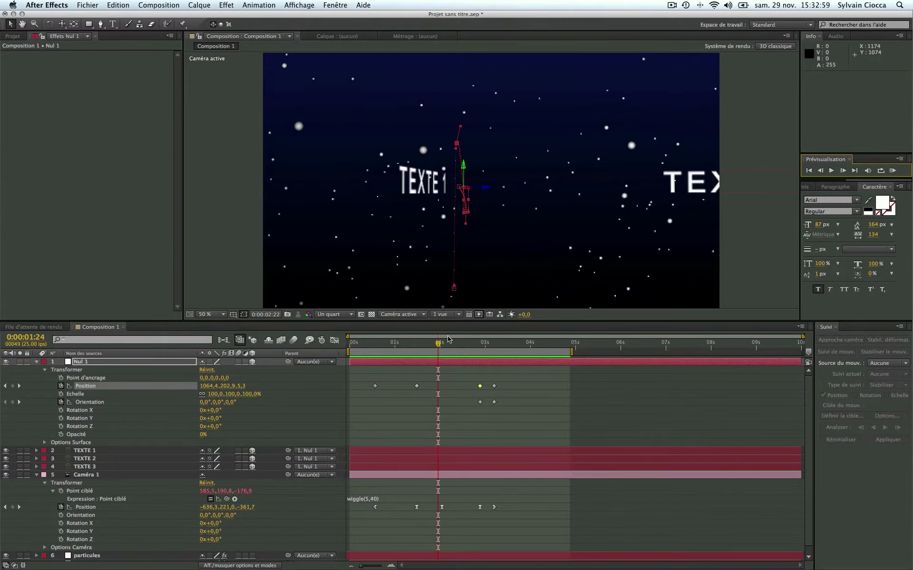
pyautogui.moveTo(448, 339)
pyautogui.mouseDown()
pyautogui.moveTo(494, 354)
pyautogui.moveTo(409, 346)
pyautogui.mouseUp()
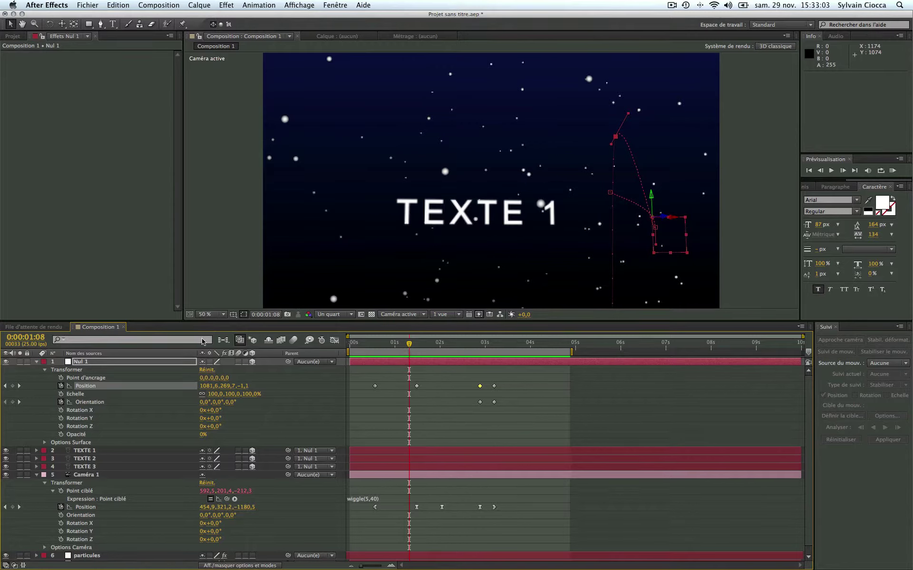
pyautogui.click(294, 340)
pyautogui.click(37, 363)
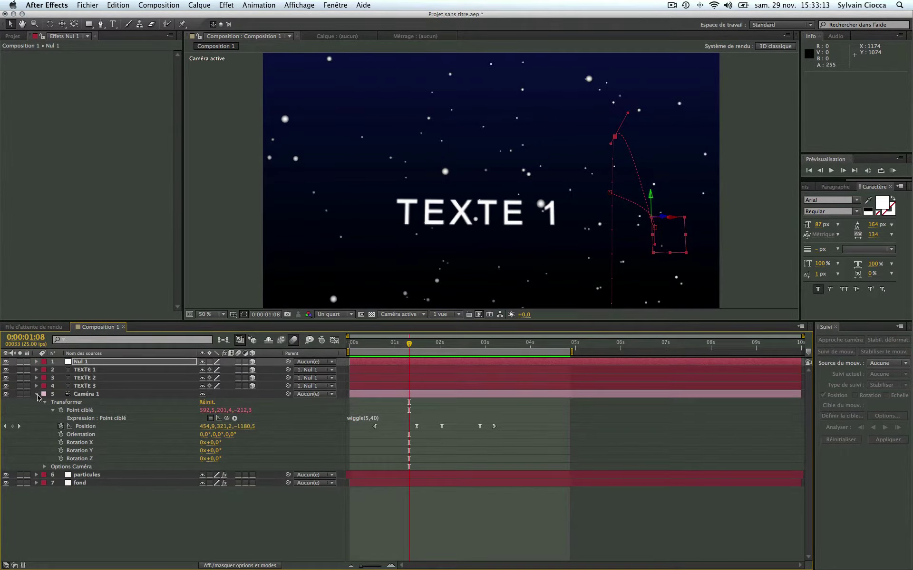
pyautogui.click(36, 394)
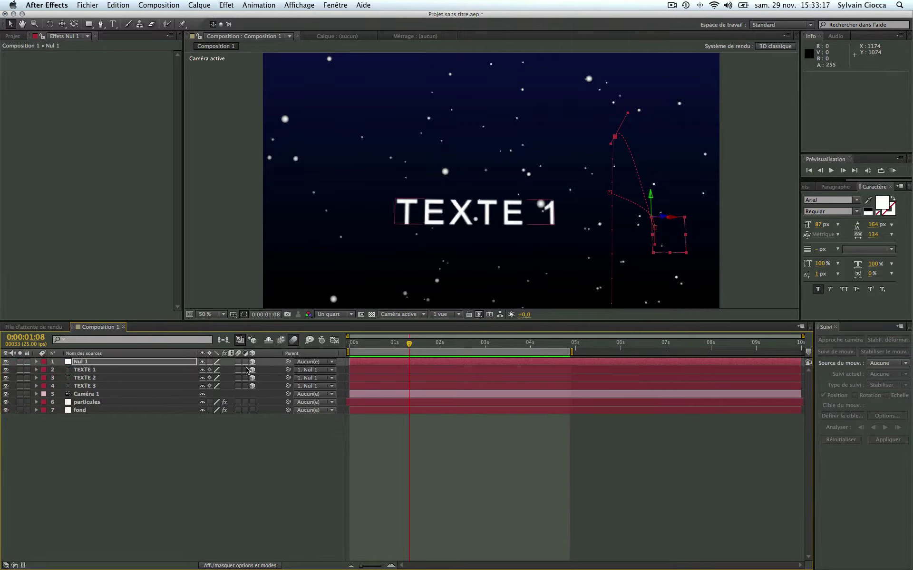
# - Turn on motion blur for TEXTE 3 and particules, preview from the start, then select fond
pyautogui.click(238, 386)
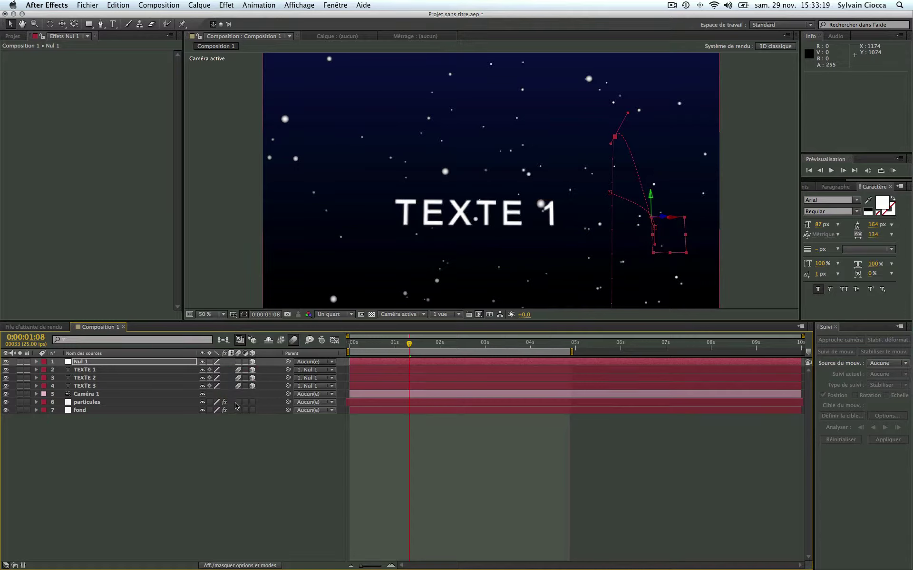
pyautogui.click(237, 402)
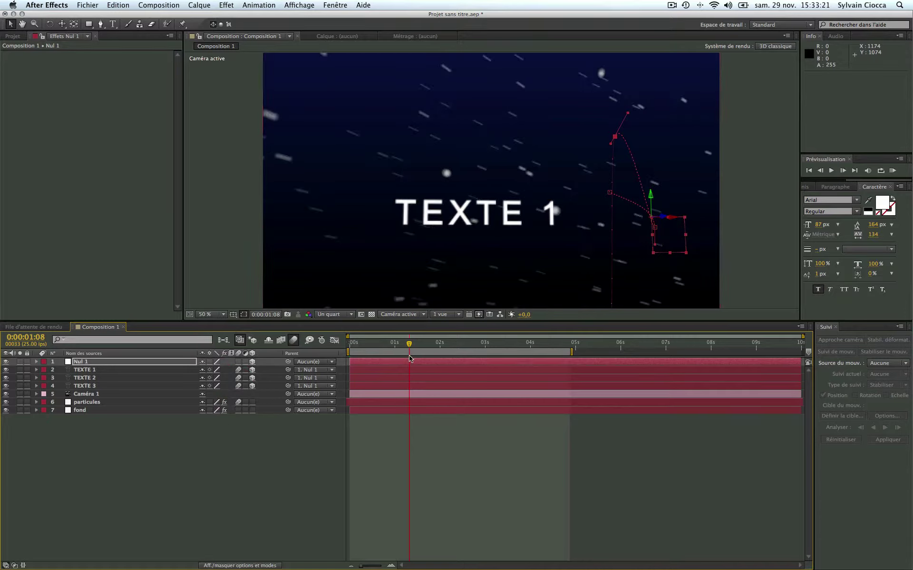
pyautogui.moveTo(408, 345); pyautogui.dragTo(349, 344)
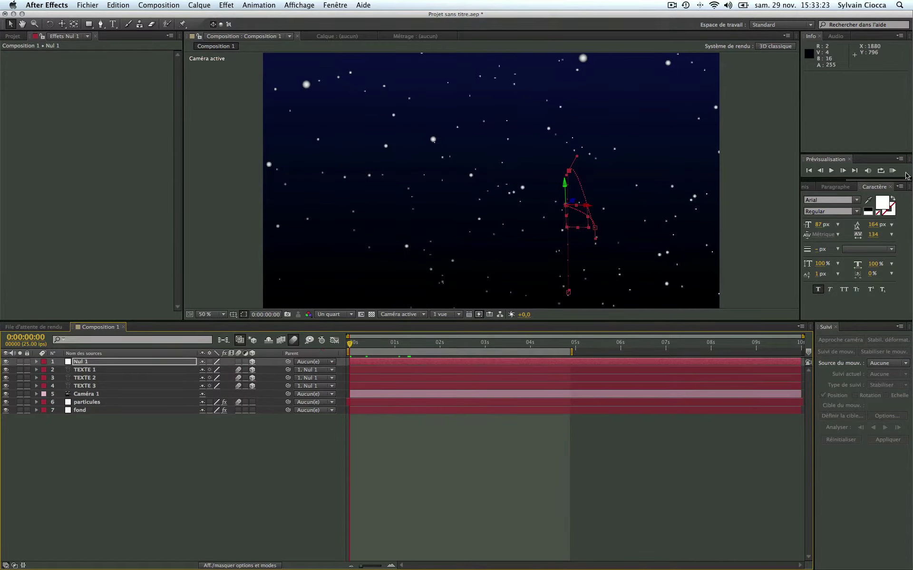
pyautogui.click(892, 171)
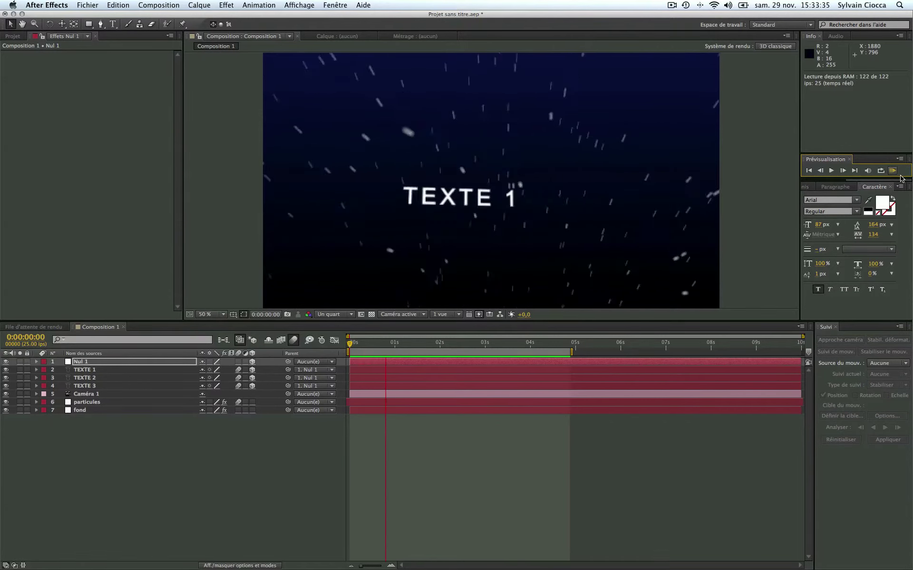
pyautogui.click(866, 176)
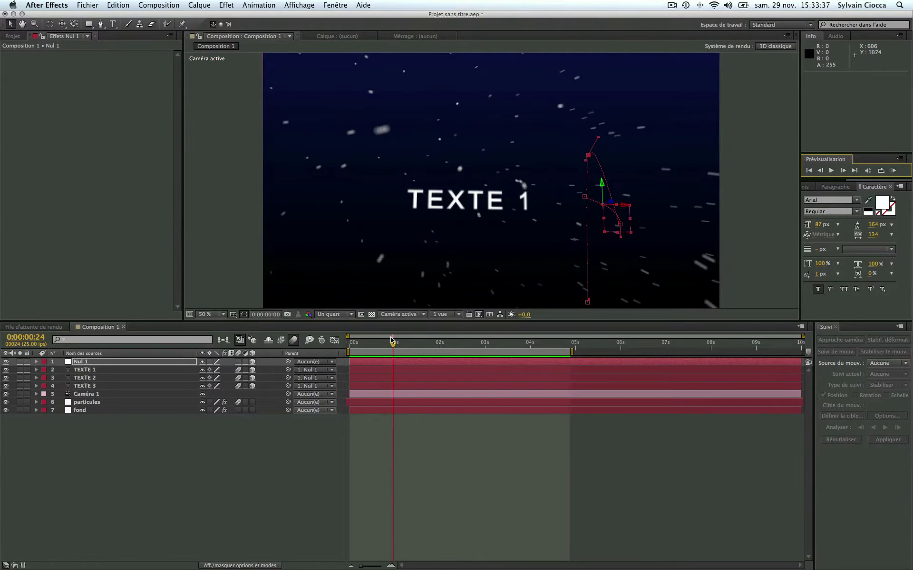
pyautogui.moveTo(390, 338)
pyautogui.mouseDown()
pyautogui.moveTo(418, 346)
pyautogui.moveTo(356, 347)
pyautogui.moveTo(455, 351)
pyautogui.moveTo(379, 346)
pyautogui.mouseUp()
pyautogui.click(94, 412)
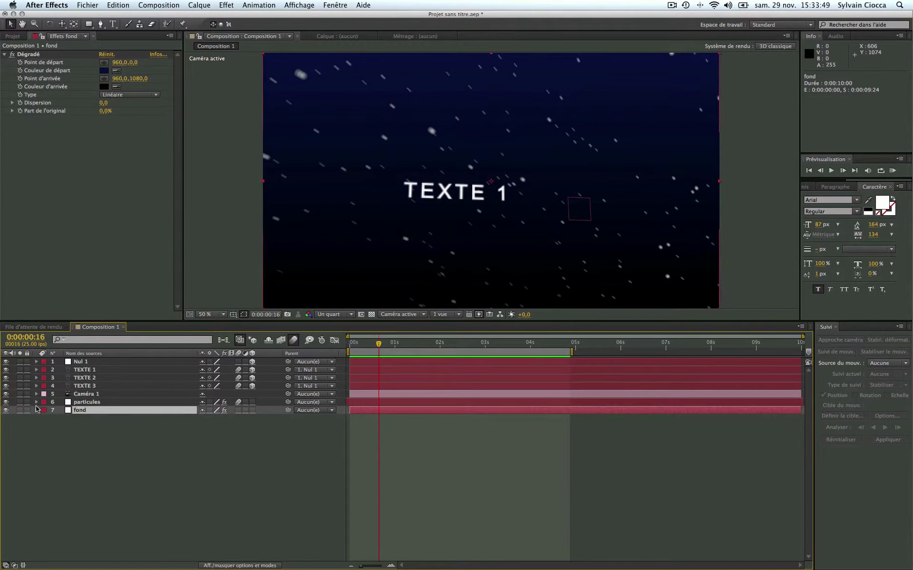
# - Apply Effet > Génération > Lumière parasite to the fond layer and preview the flare
pyautogui.rightClick(87, 413)
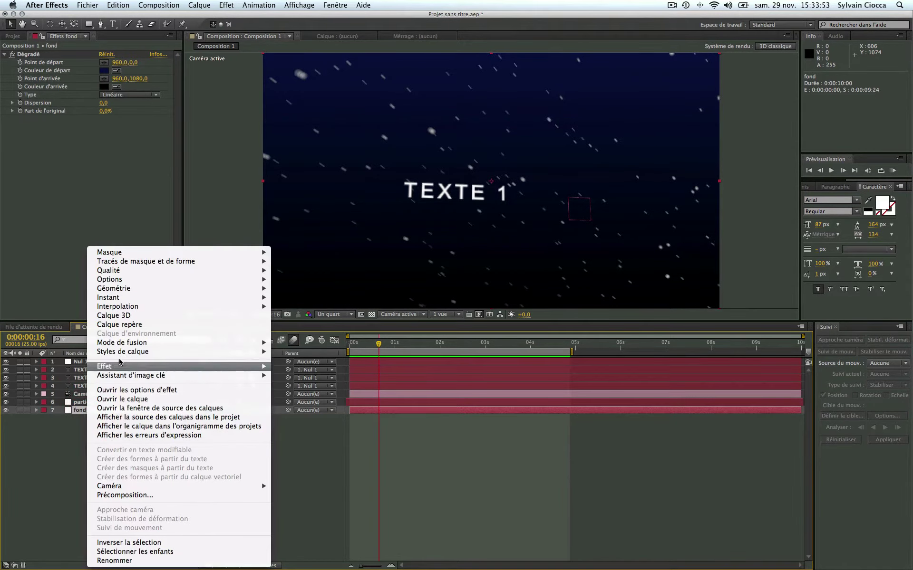
pyautogui.moveTo(112, 368)
pyautogui.moveTo(305, 419)
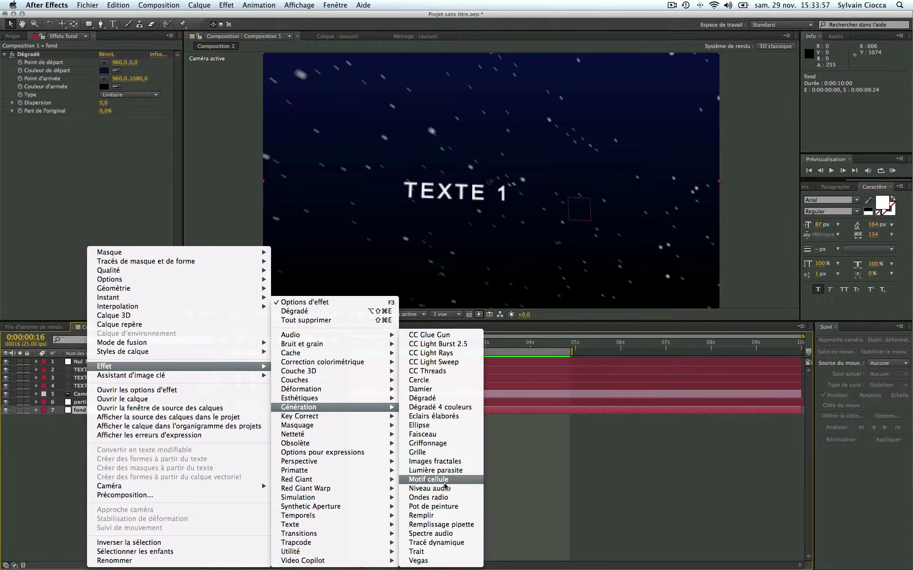
pyautogui.click(445, 471)
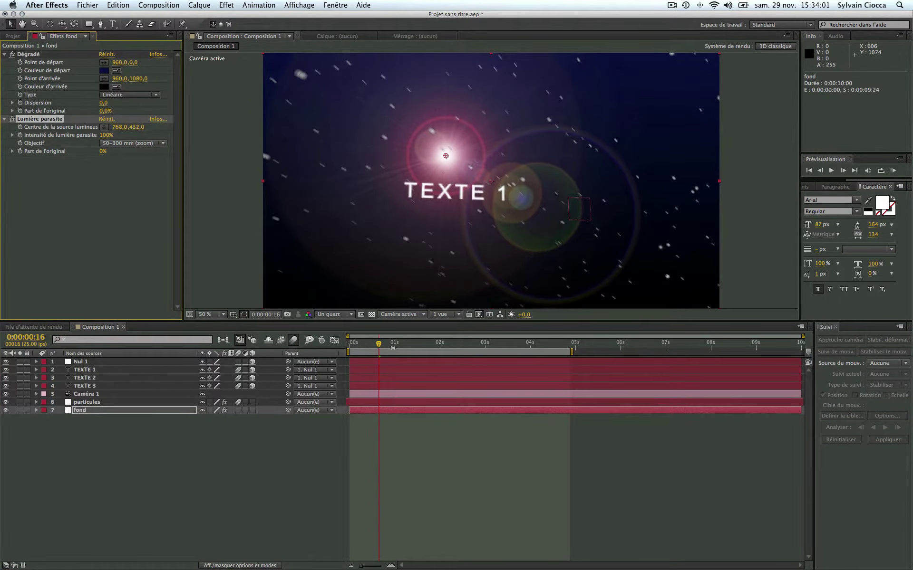
pyautogui.click(307, 339)
pyautogui.press('space')
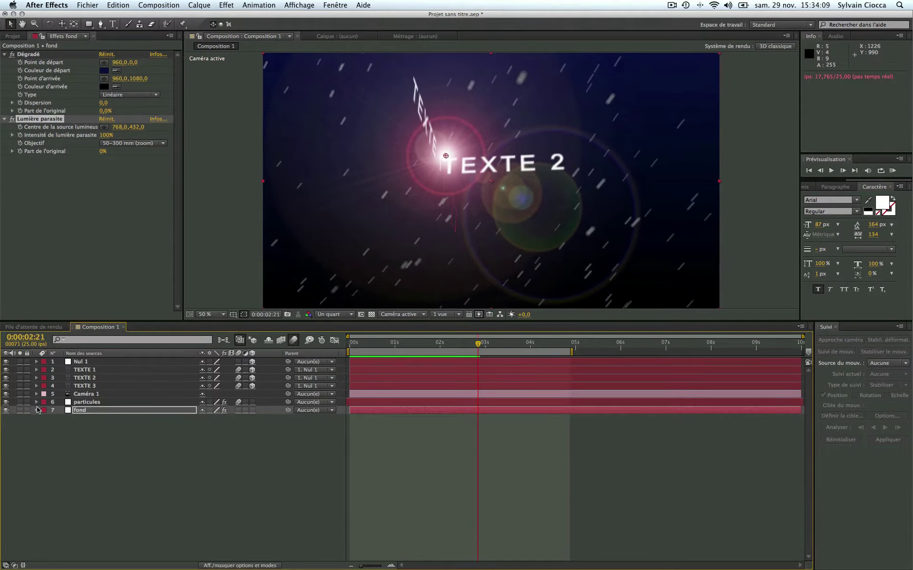
# - Expand fond's Lumière parasite settings and Caméra 1's transform properties in an enlarged timeline
pyautogui.click(38, 410)
pyautogui.click(37, 409)
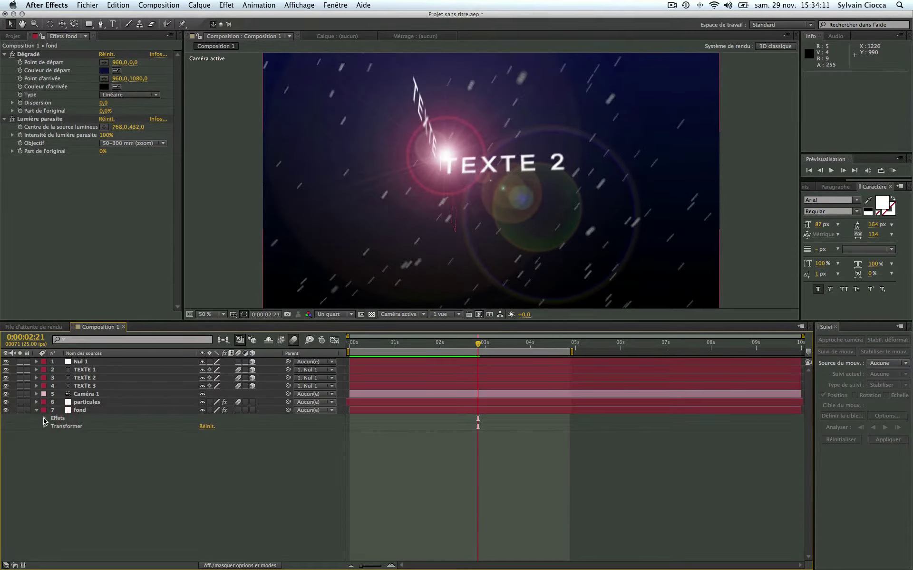
pyautogui.click(44, 419)
pyautogui.click(53, 435)
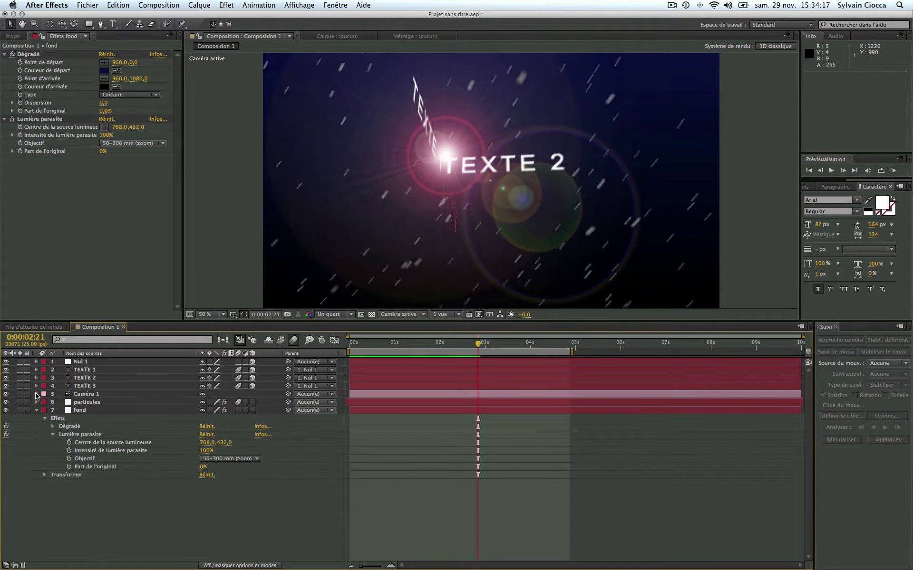
pyautogui.click(36, 394)
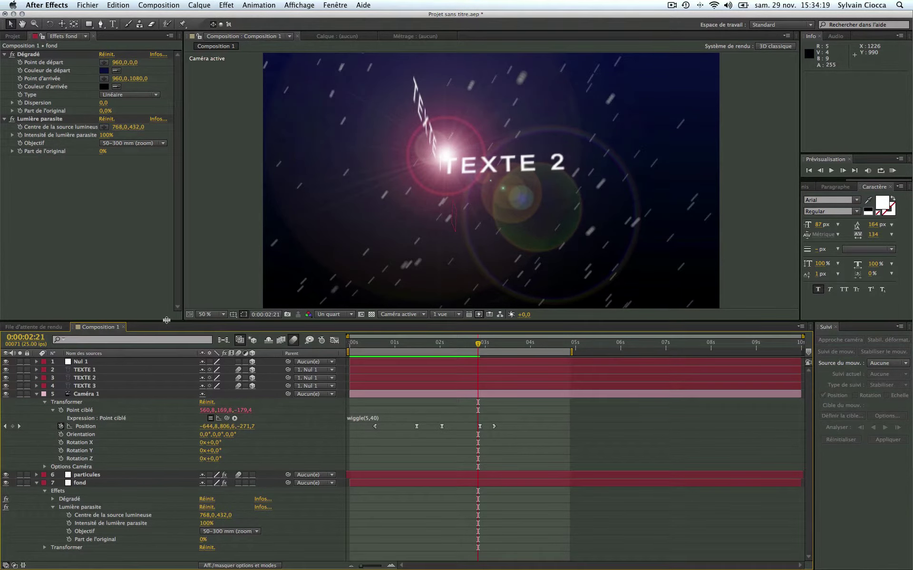
pyautogui.moveTo(166, 321); pyautogui.dragTo(164, 238)
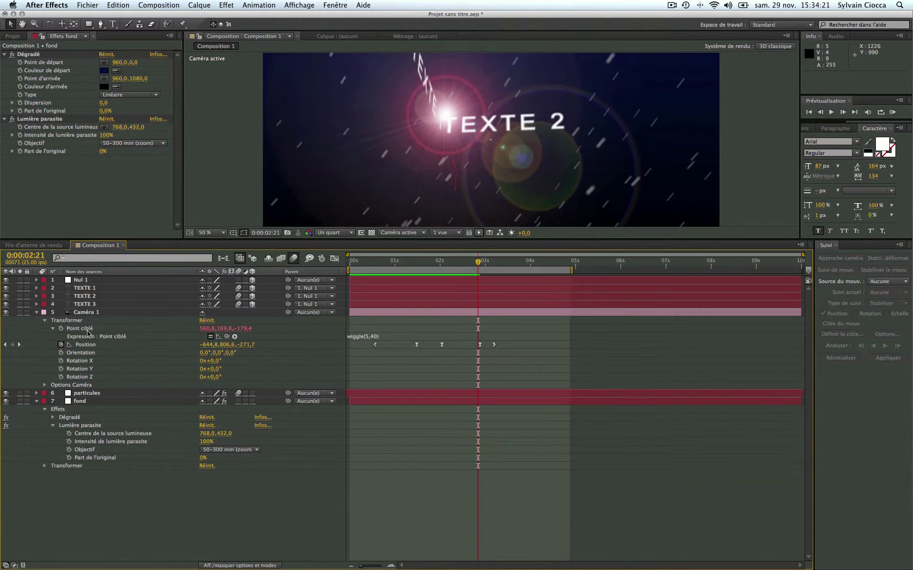
# - Add an expression to Centre de la source lumineuse, pick-whipped to Caméra 1 Position
pyautogui.keyDown('alt'); pyautogui.click(69, 434); pyautogui.keyUp('alt')
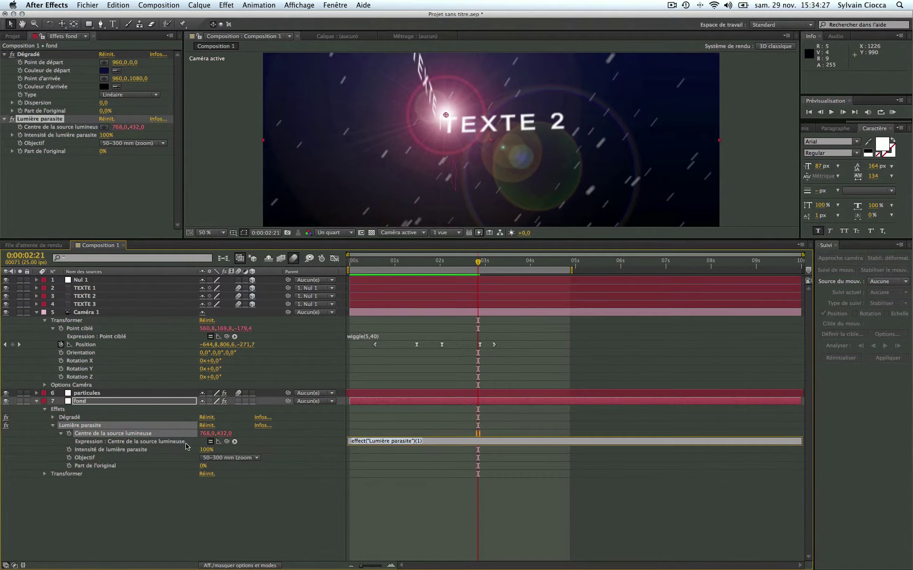
pyautogui.click(226, 442)
pyautogui.moveTo(226, 442); pyautogui.dragTo(90, 347)
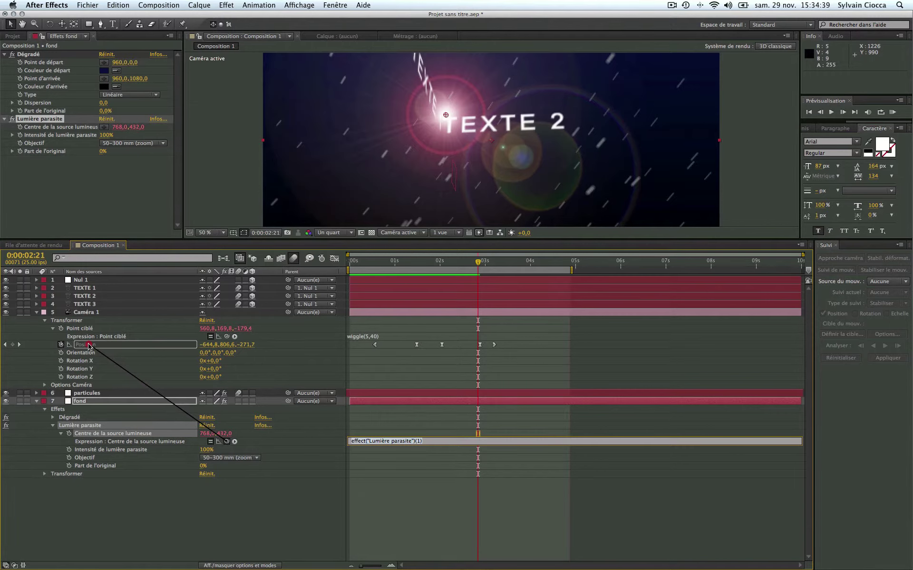
pyautogui.moveTo(90, 346); pyautogui.dragTo(91, 347)
# - Commit the flare centre expression and RAM-preview the flythrough from the start
pyautogui.click(377, 418)
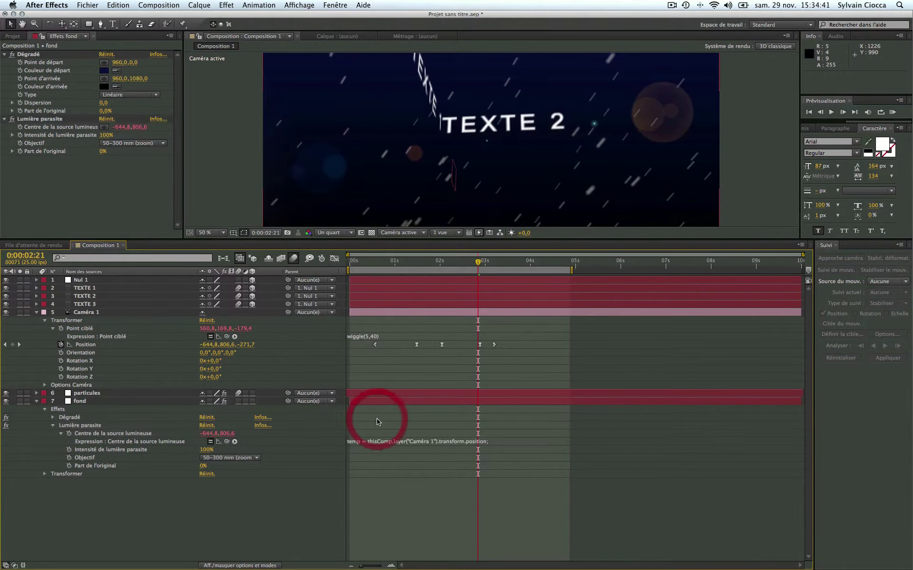
pyautogui.press('KP_0')
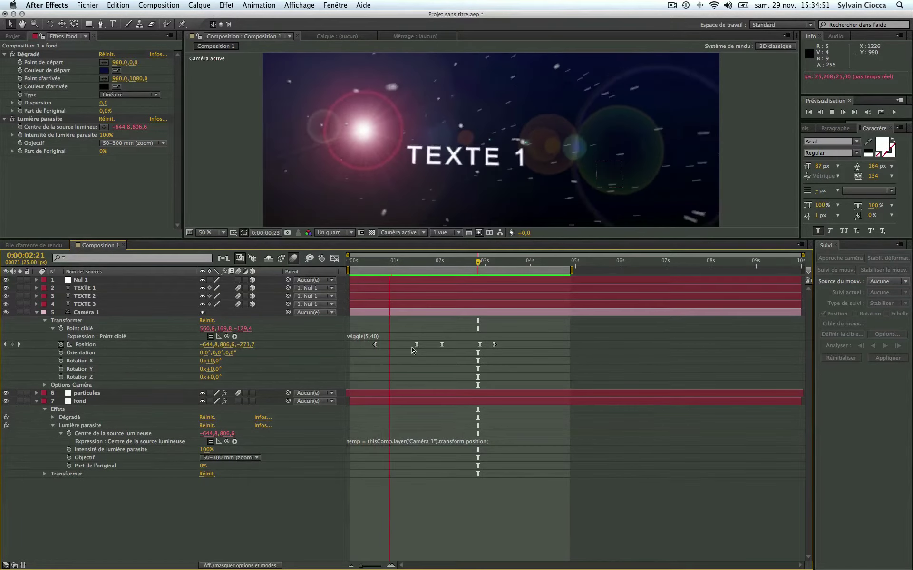
pyautogui.press('space')
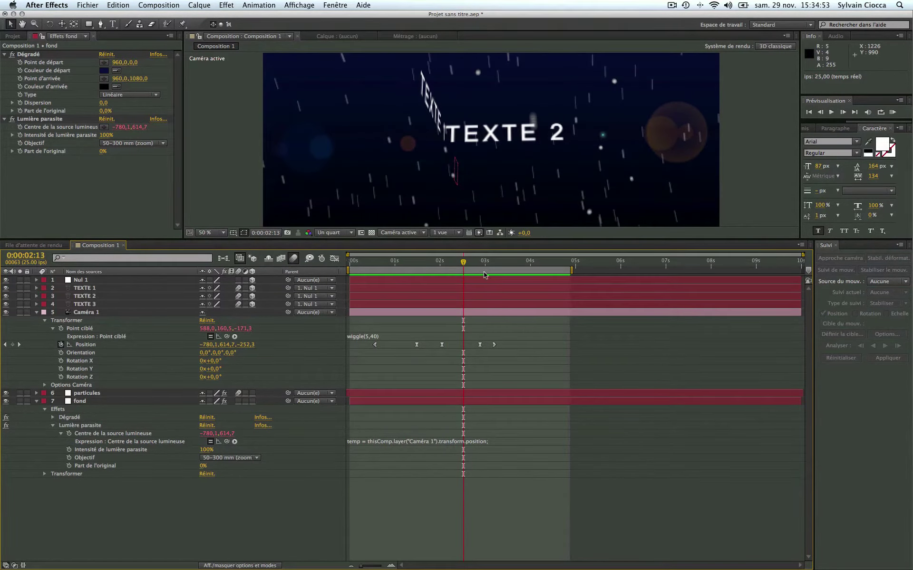
pyautogui.moveTo(466, 264); pyautogui.dragTo(341, 278)
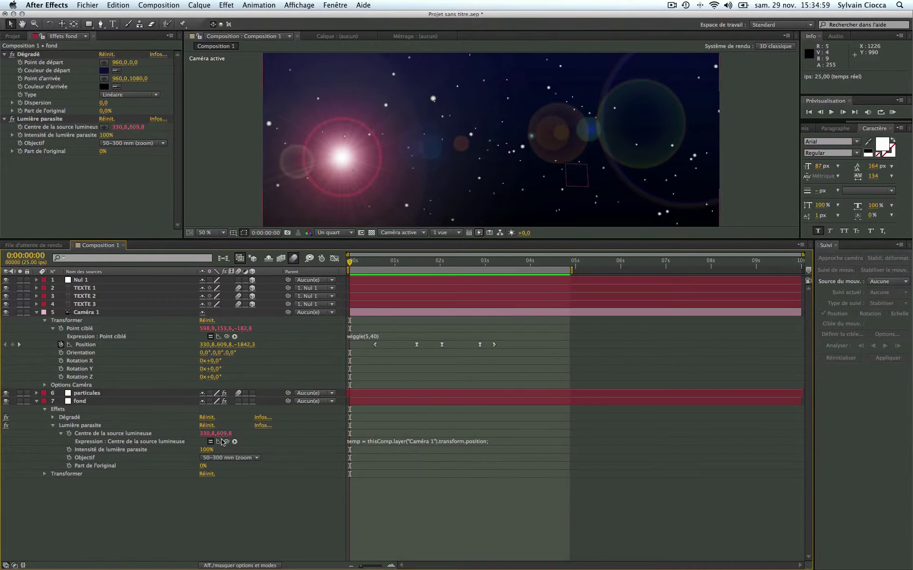
# - Re-link the expression to Point ciblé, then back to Position keeping [temp[0], temp[1]]; scrub to check
pyautogui.moveTo(227, 441); pyautogui.dragTo(80, 329)
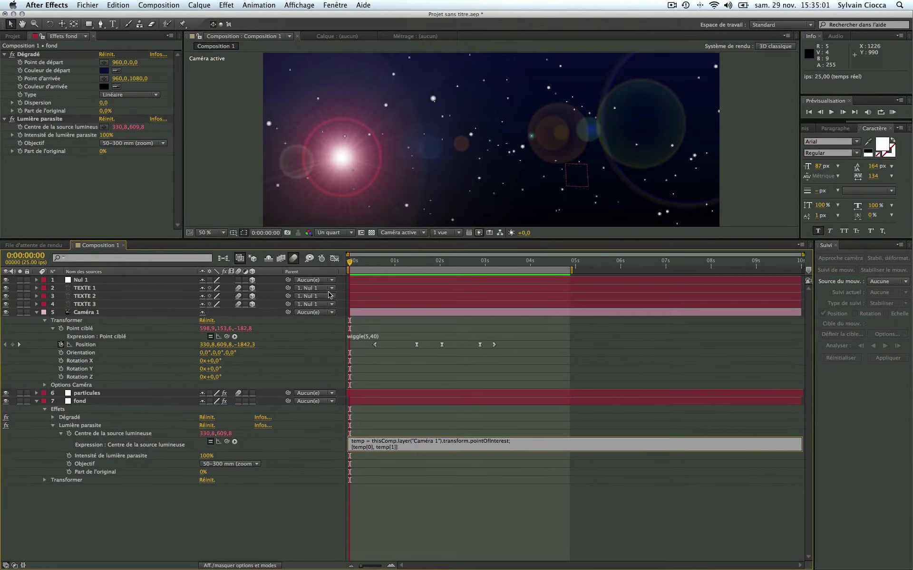
pyautogui.click(398, 412)
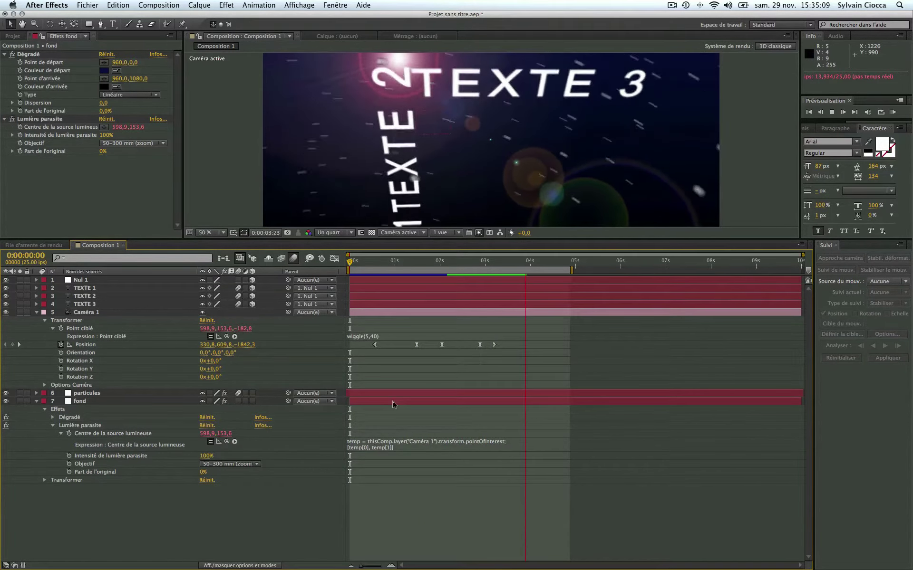
pyautogui.press('space')
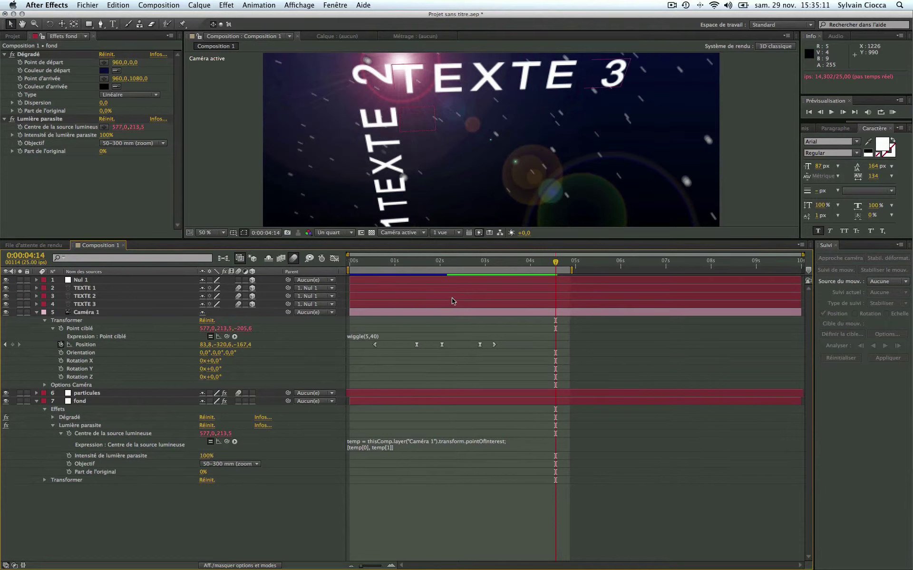
pyautogui.moveTo(226, 443); pyautogui.dragTo(81, 344)
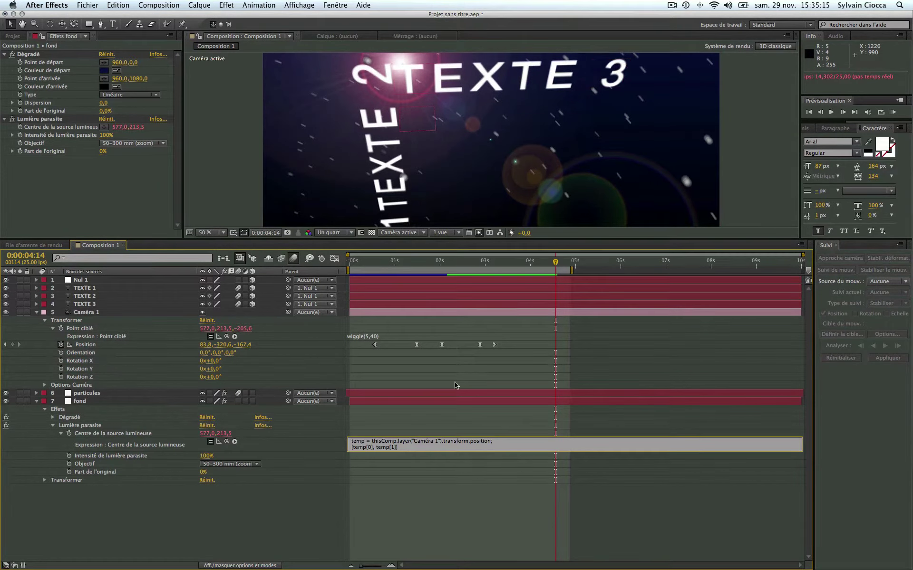
pyautogui.click(442, 403)
pyautogui.moveTo(554, 263)
pyautogui.mouseDown()
pyautogui.moveTo(402, 266)
pyautogui.moveTo(426, 270)
pyautogui.mouseUp()
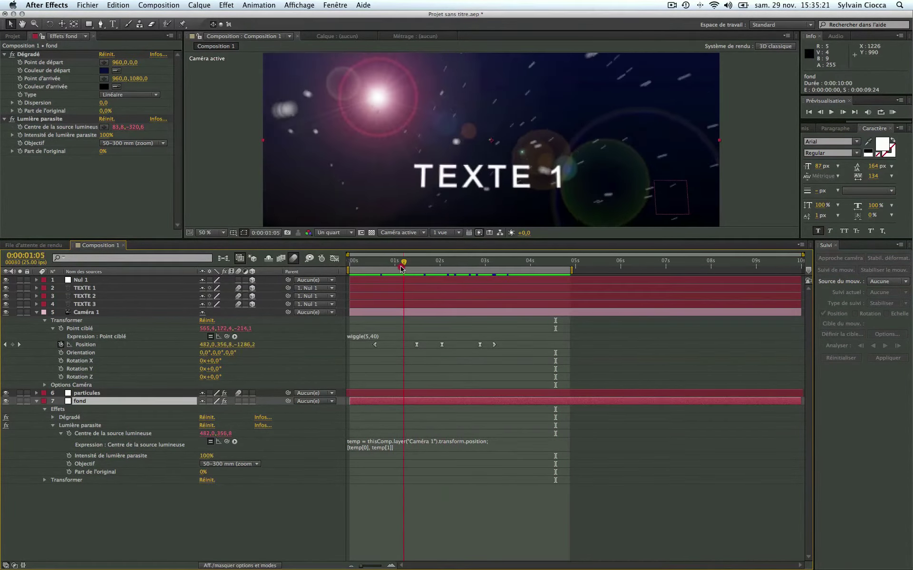
pyautogui.moveTo(427, 270)
pyautogui.mouseDown()
pyautogui.moveTo(499, 268)
pyautogui.moveTo(270, 274)
pyautogui.mouseUp()
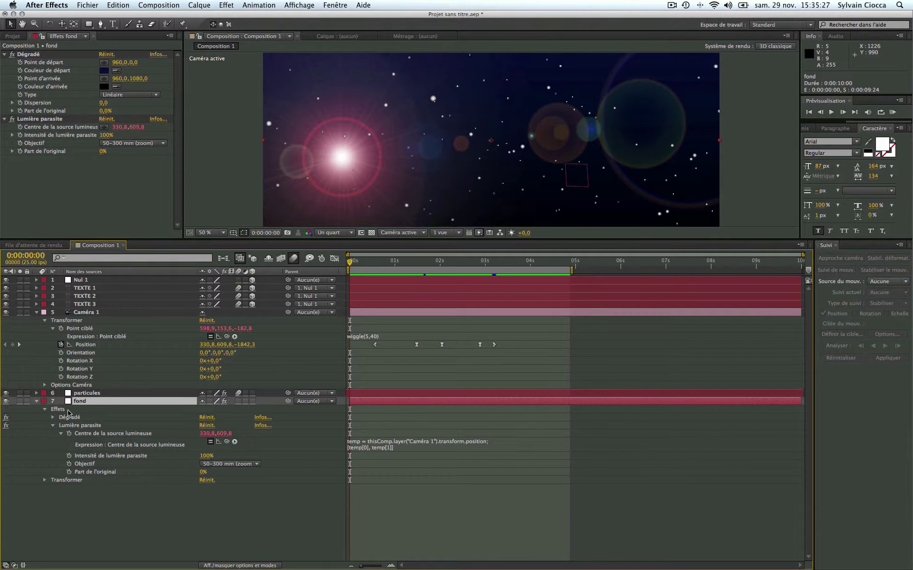
# - Switch the flare lens type to 35 mm, then 105 mm, and preview the result
pyautogui.click(144, 152)
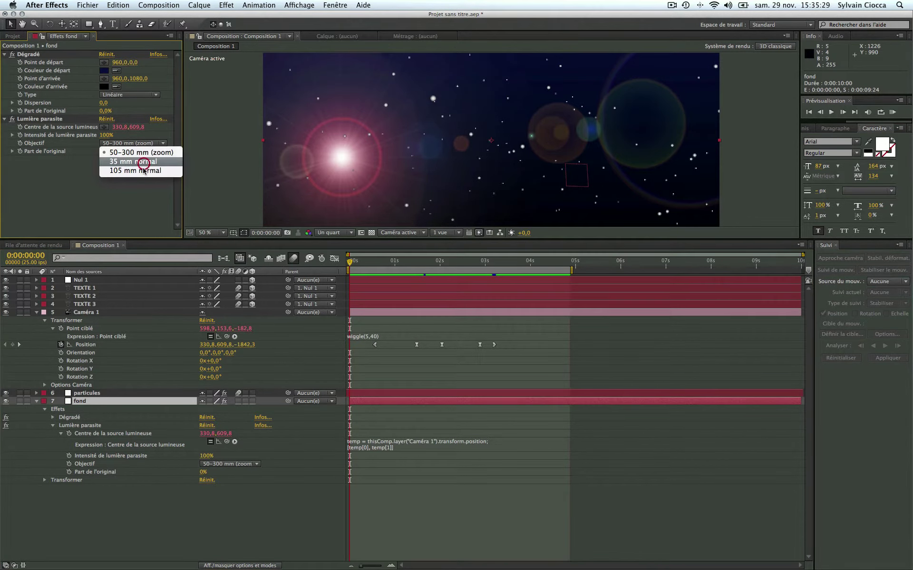
pyautogui.click(144, 163)
pyautogui.click(144, 144)
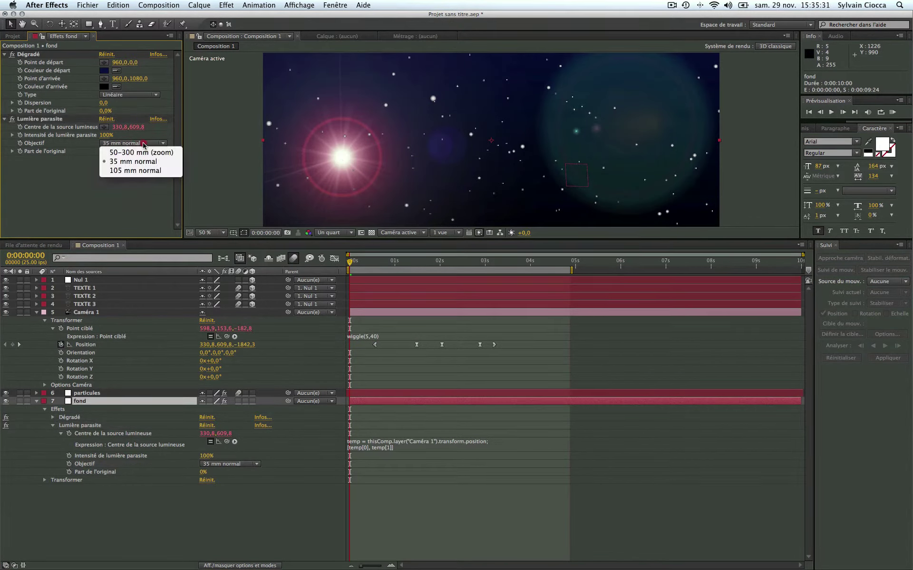
pyautogui.click(141, 171)
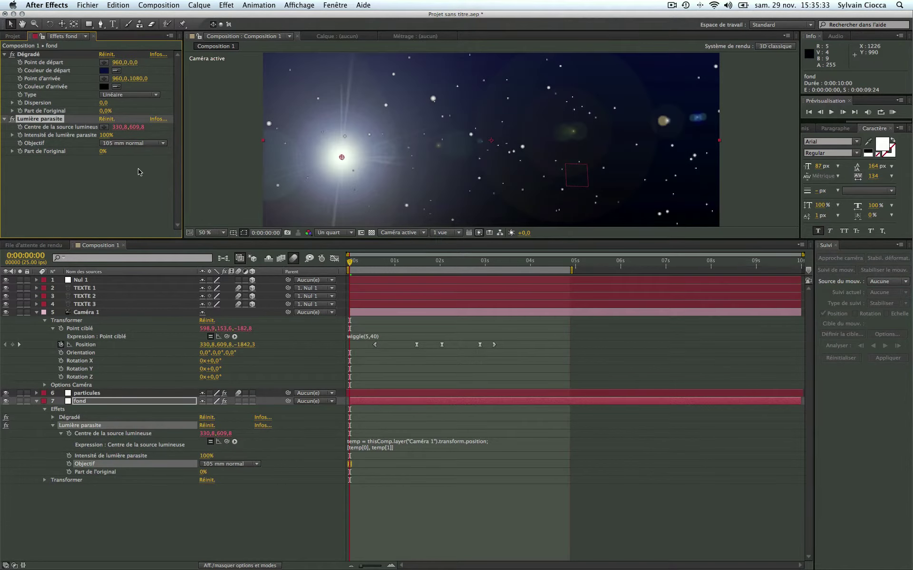
pyautogui.press('space')
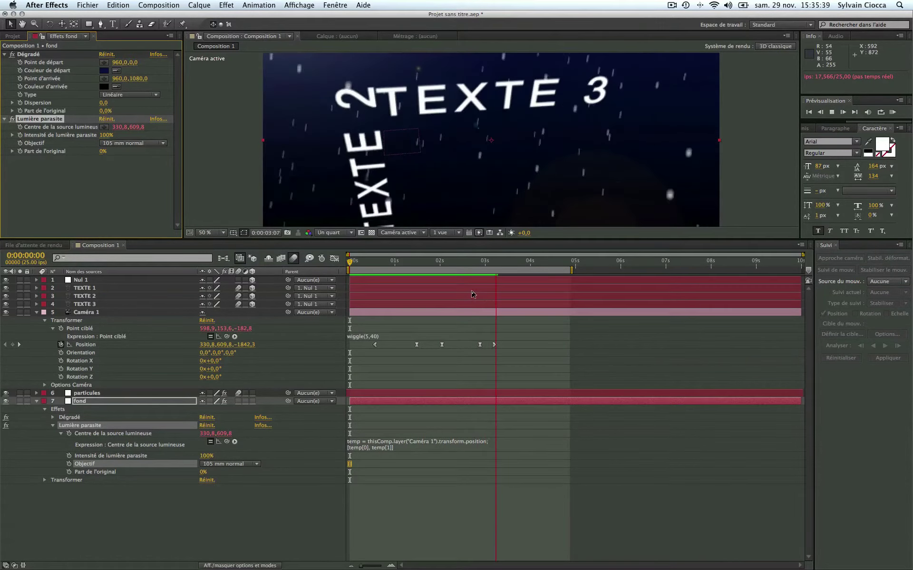
pyautogui.press('space')
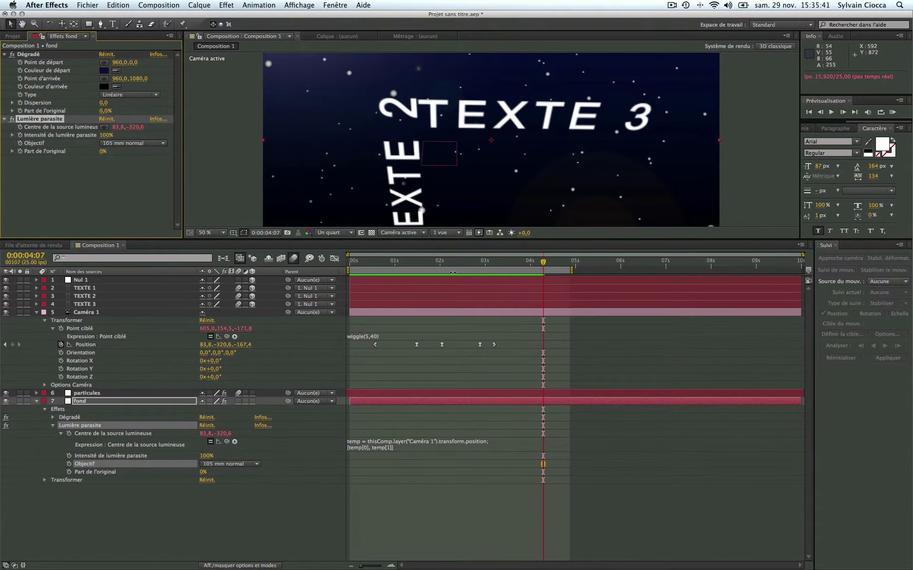
pyautogui.moveTo(539, 267); pyautogui.dragTo(358, 276)
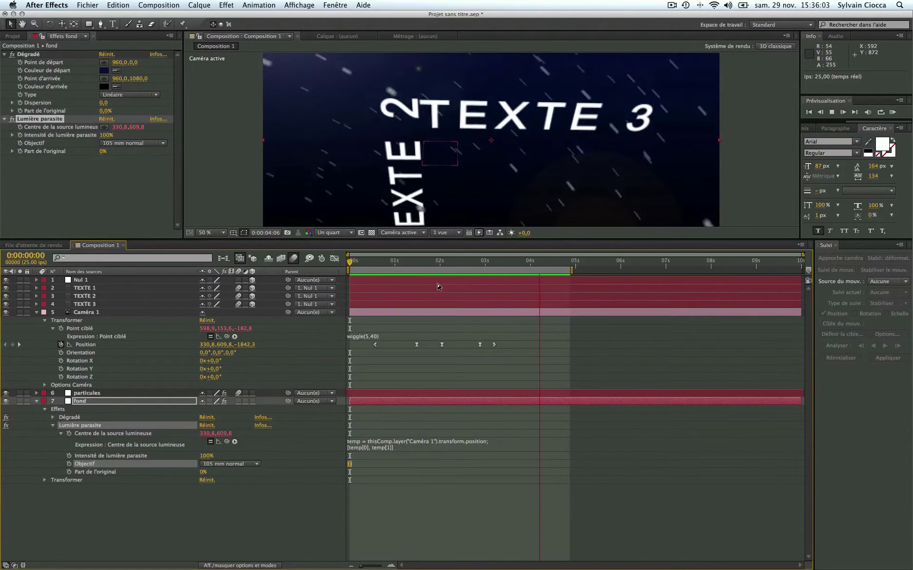
# - Keyframe the flare centre at 4:14 and again at TEXTE 1 with a moved centre
pyautogui.press('space')
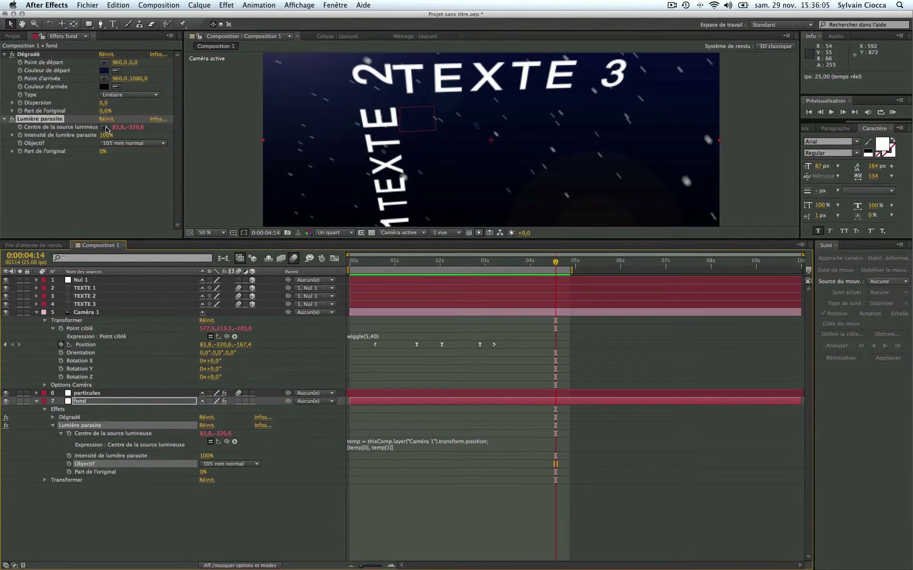
pyautogui.click(104, 128)
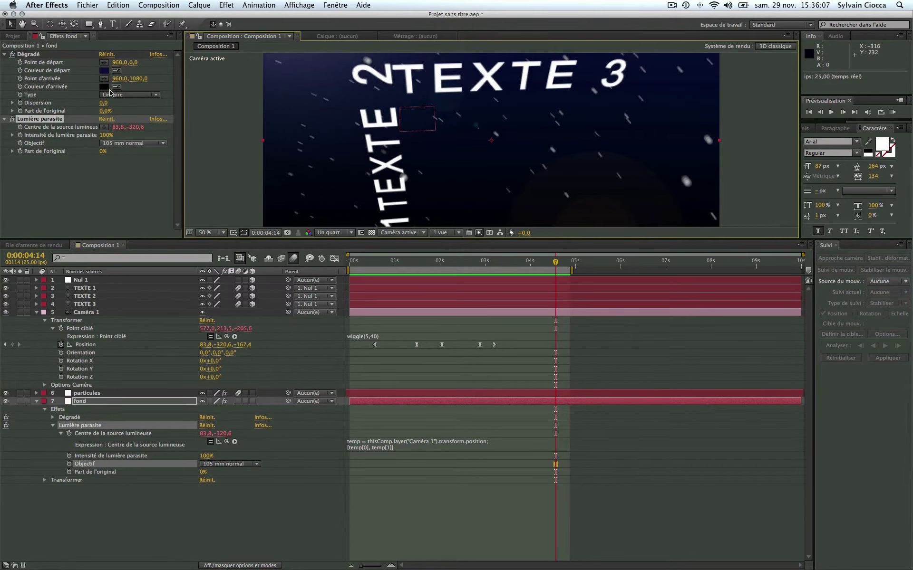
pyautogui.click(20, 127)
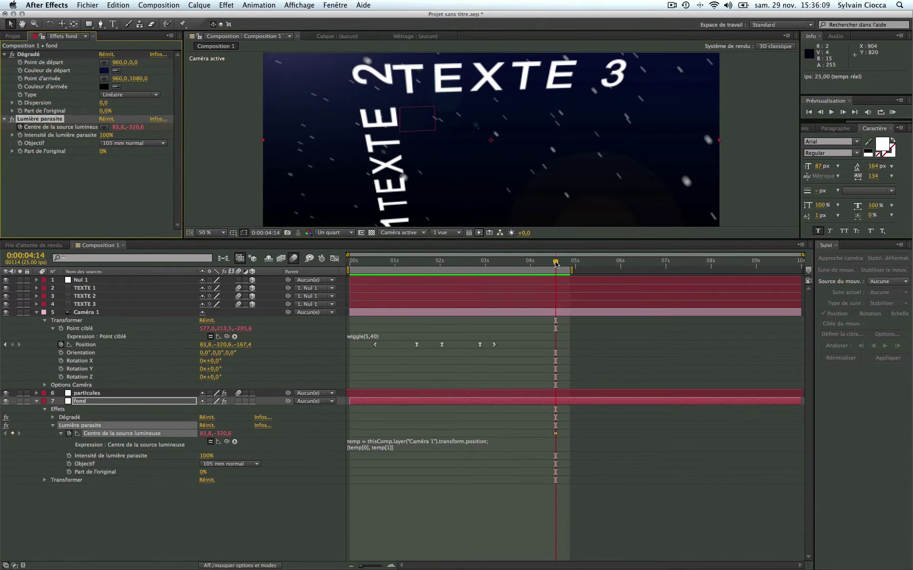
pyautogui.moveTo(555, 262)
pyautogui.mouseDown()
pyautogui.moveTo(401, 262)
pyautogui.moveTo(431, 279)
pyautogui.mouseUp()
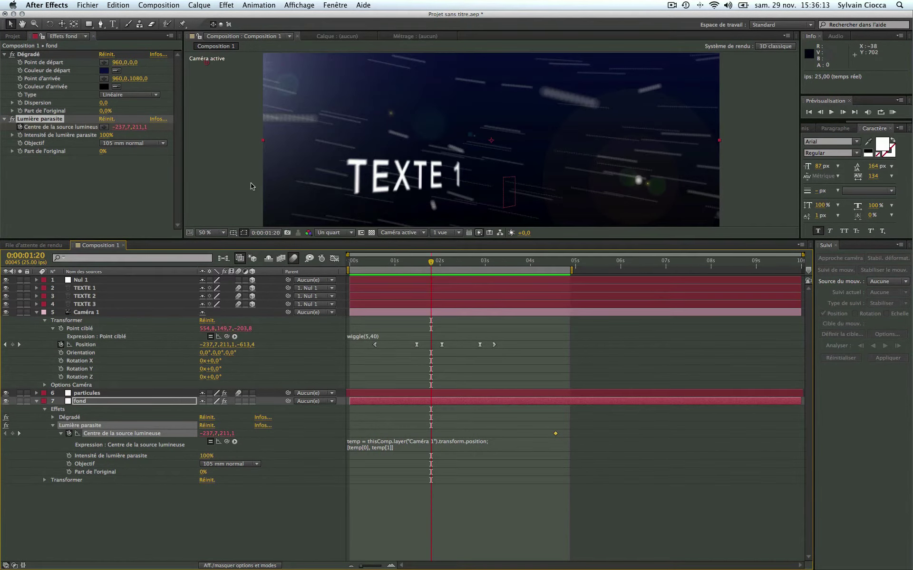
pyautogui.click(104, 129)
pyautogui.moveTo(235, 434); pyautogui.dragTo(402, 429)
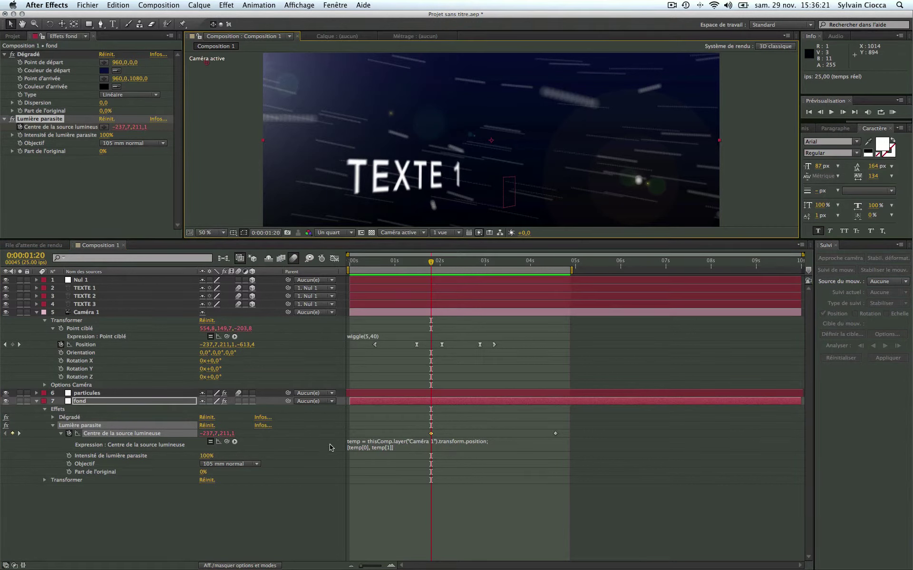
# - Toggle the flare centre expression, delete the 4:14 keyframe, and preview the whole animation
pyautogui.click(212, 441)
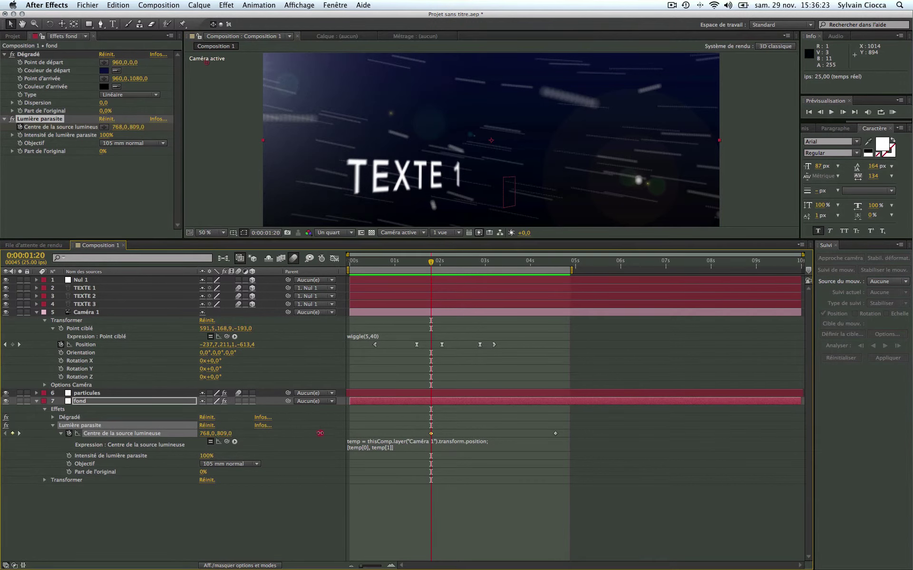
pyautogui.click(558, 127)
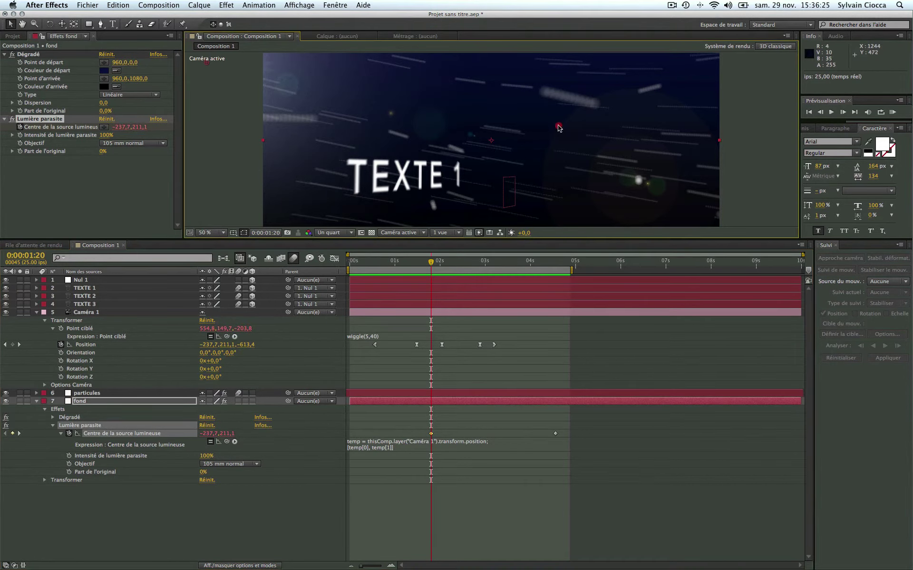
pyautogui.click(554, 434)
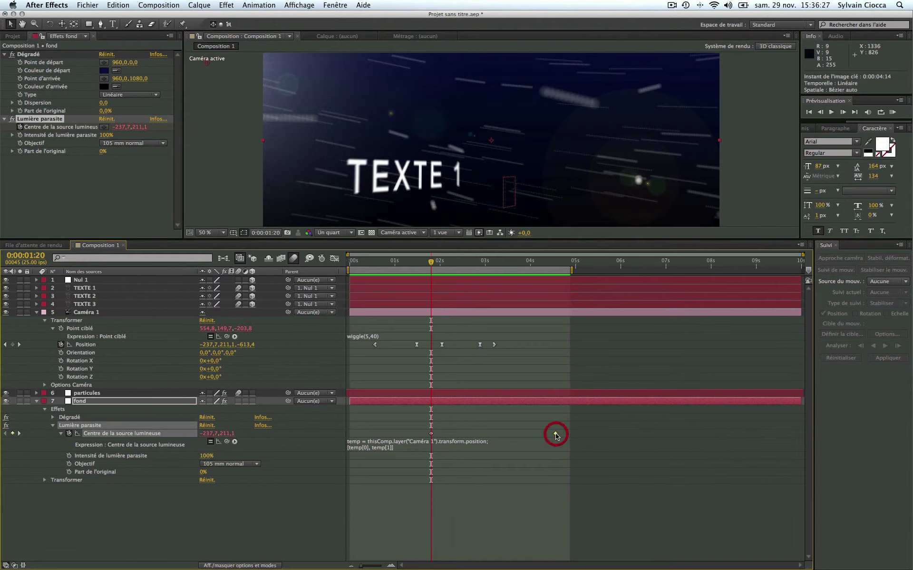
pyautogui.press('Delete')
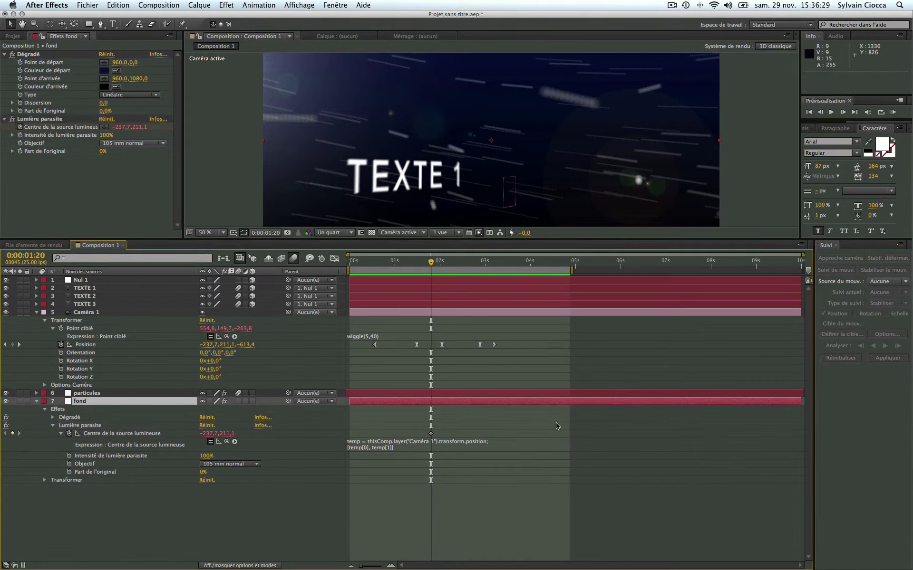
pyautogui.click(432, 434)
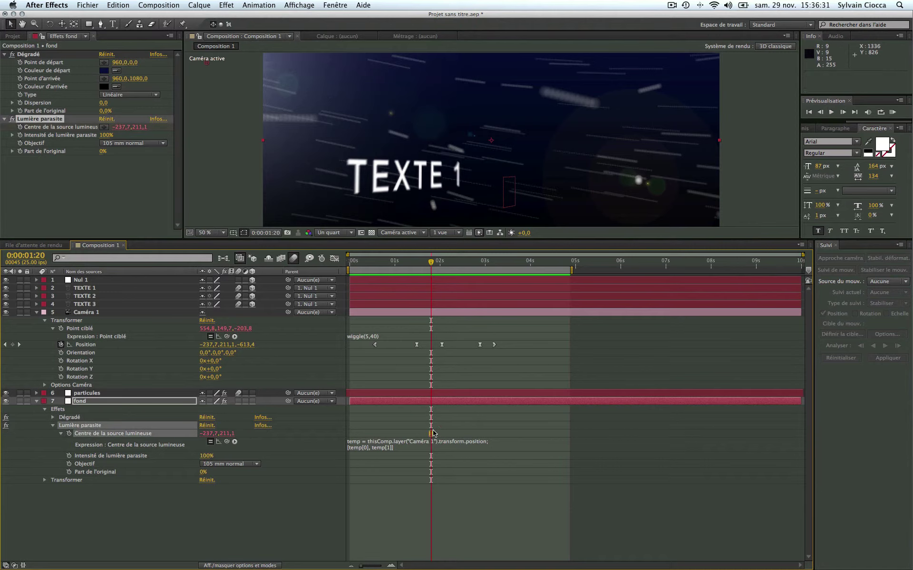
pyautogui.click(893, 113)
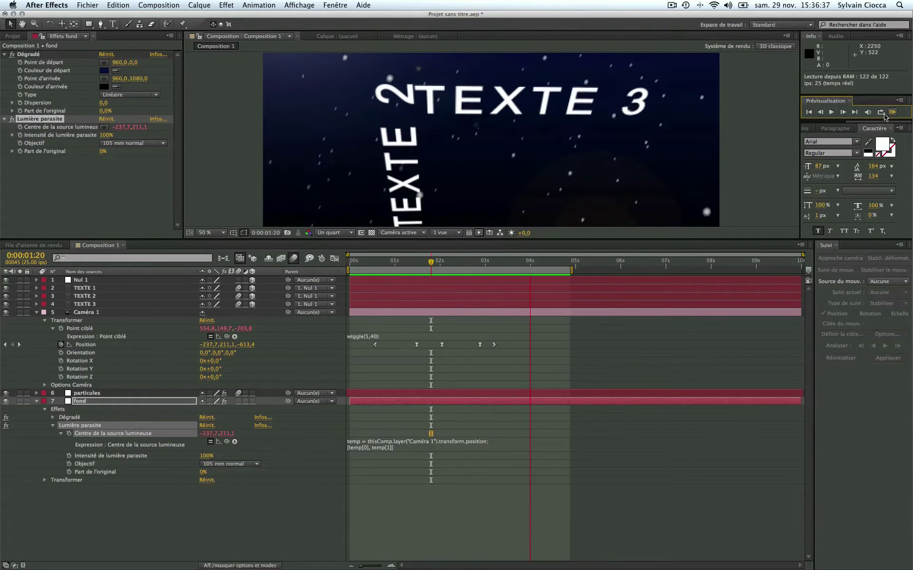
pyautogui.click(243, 493)
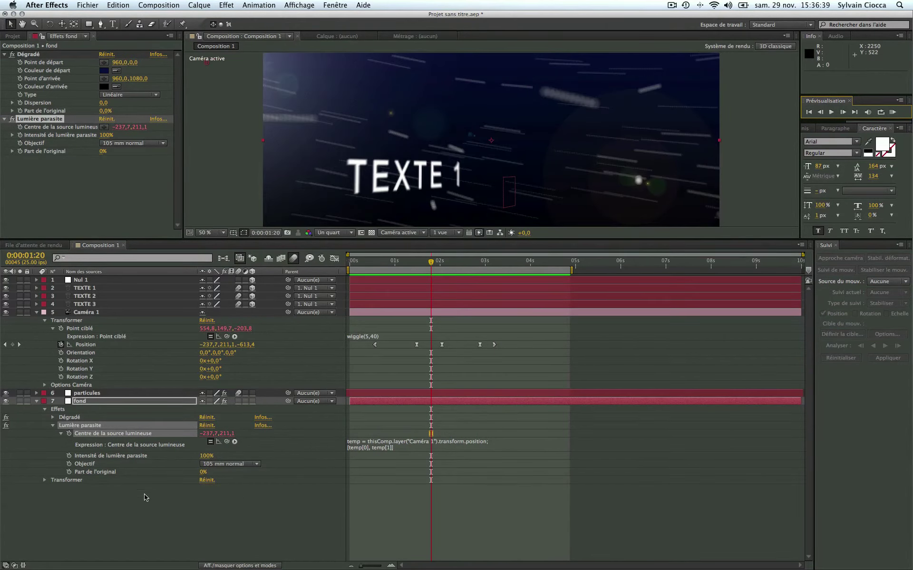
# - Create a Calque d'effets adjustment layer and apply Netteté > Flou par couches to it
pyautogui.rightClick(129, 520)
pyautogui.moveTo(164, 471)
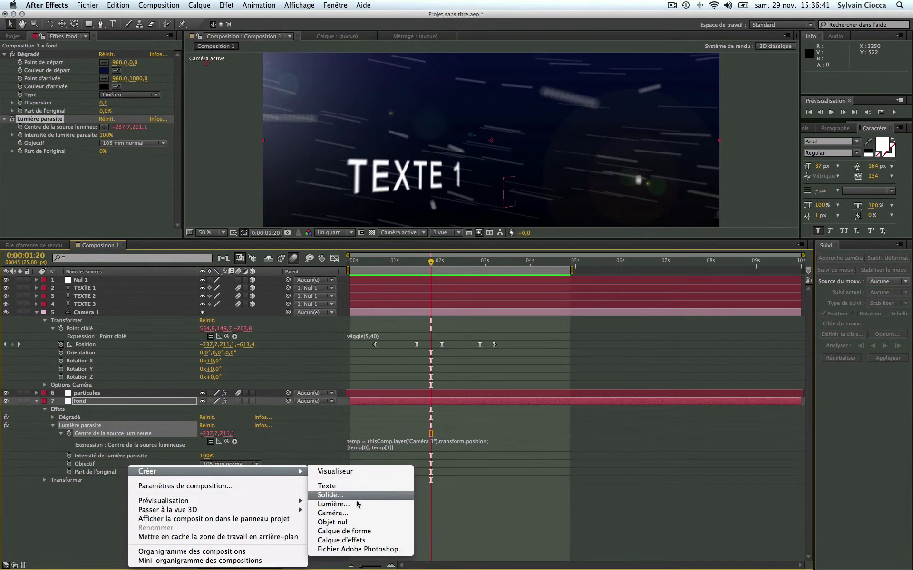
pyautogui.click(347, 541)
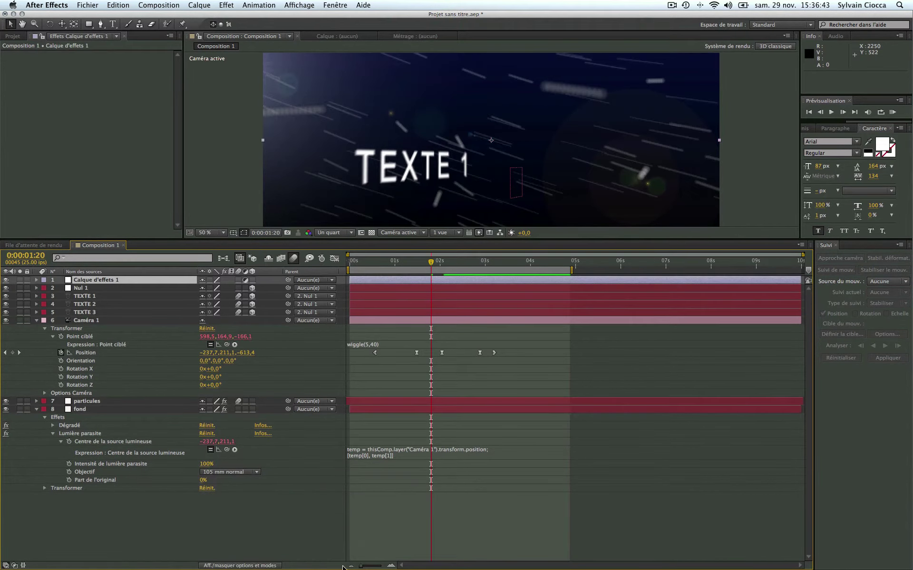
pyautogui.rightClick(138, 282)
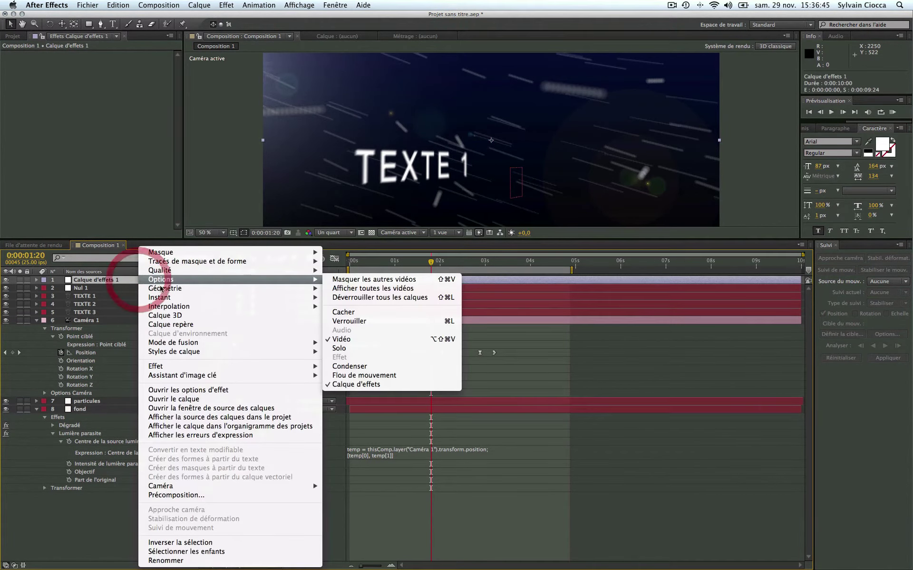
pyautogui.moveTo(207, 366)
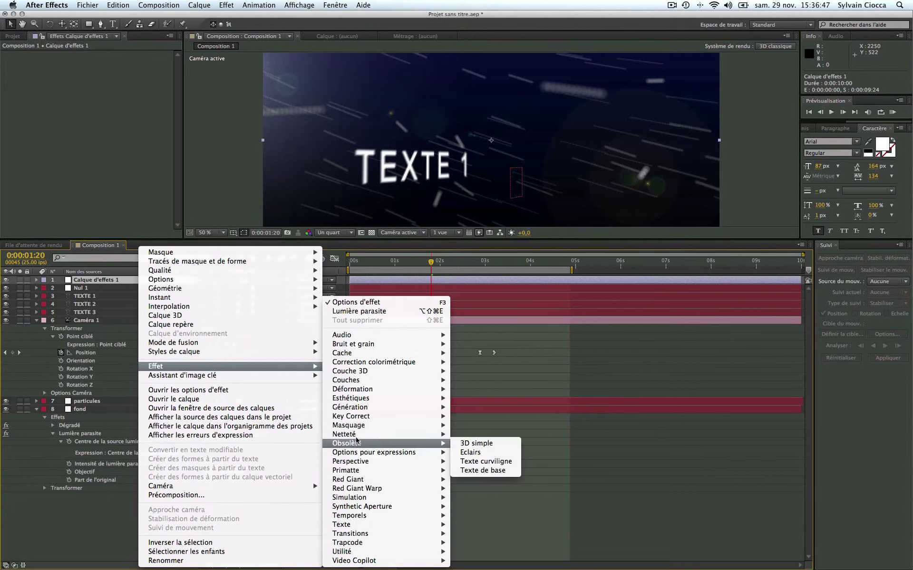
pyautogui.moveTo(362, 435)
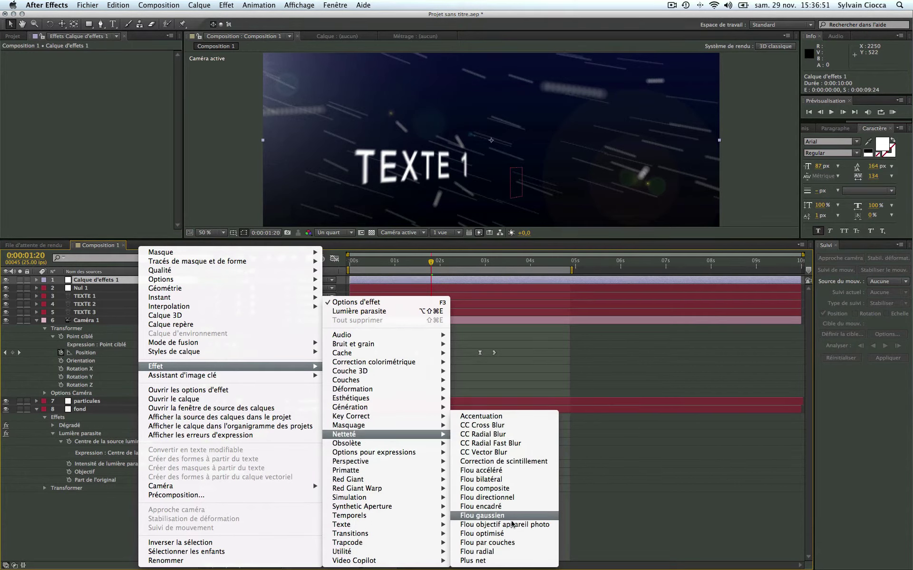
pyautogui.click(513, 543)
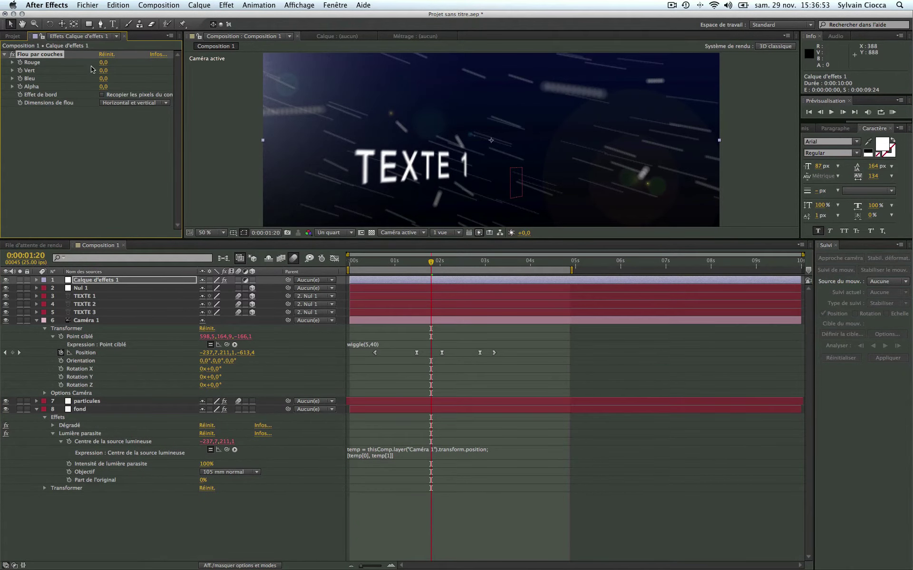
# - Set blur values Rouge 101, Vert 43, Bleu 42, enable Recopier les pixels, direction Horizontal
pyautogui.moveTo(103, 75); pyautogui.dragTo(122, 74)
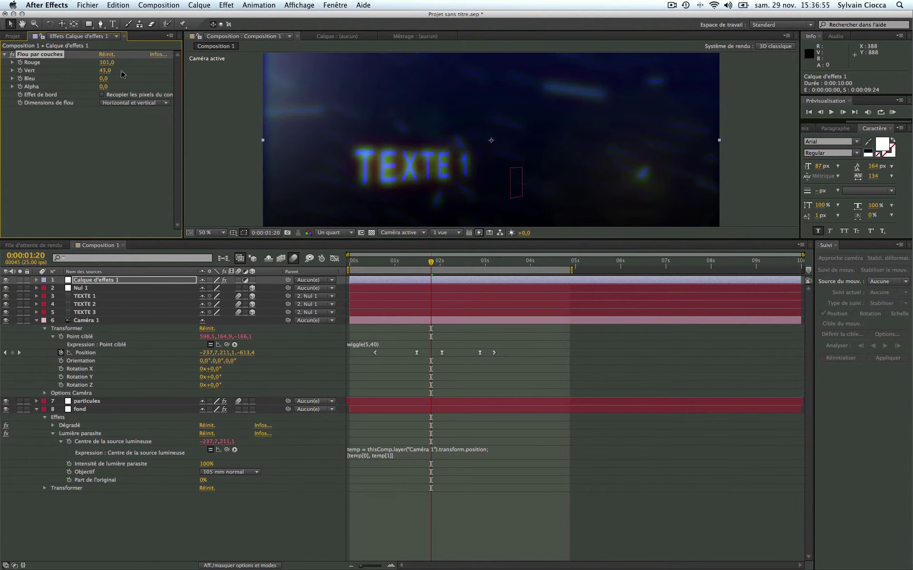
pyautogui.click(102, 95)
pyautogui.moveTo(183, 91); pyautogui.dragTo(238, 92)
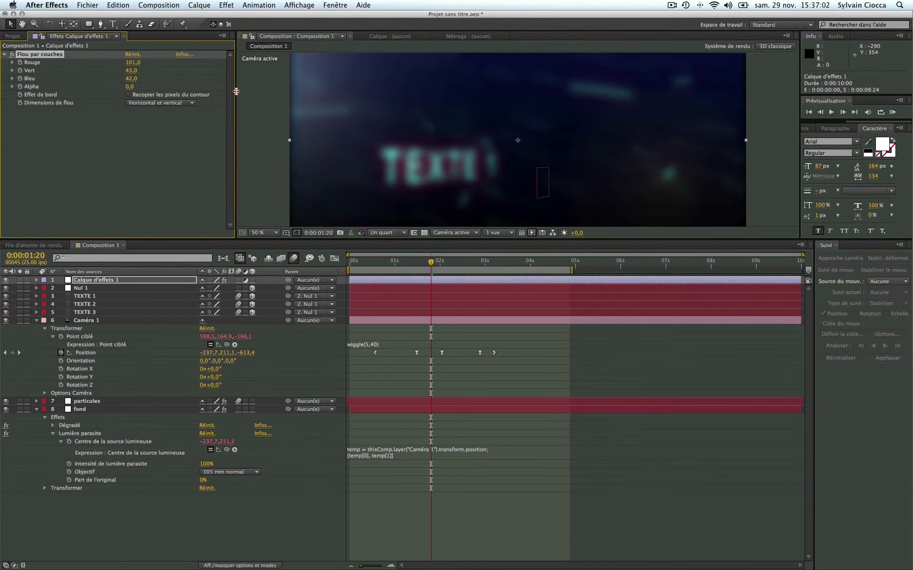
pyautogui.click(129, 96)
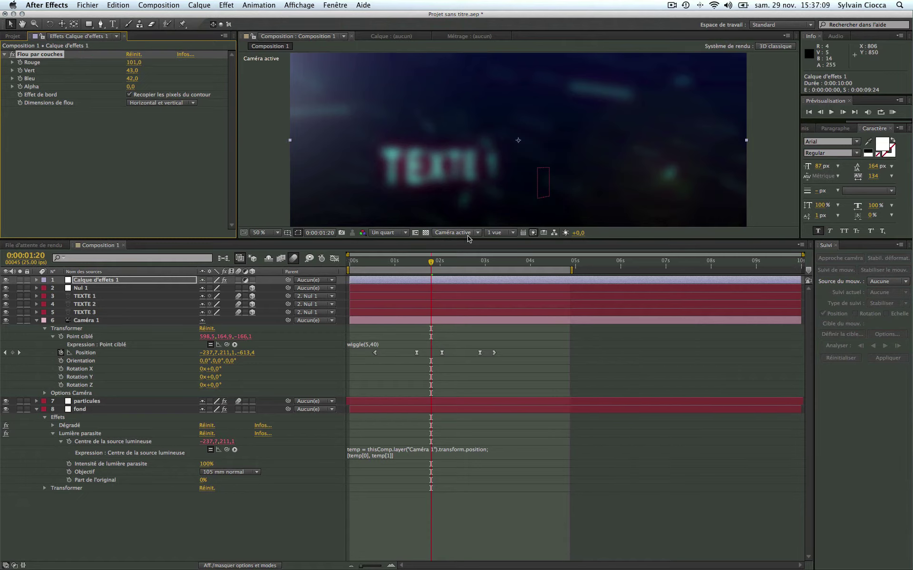
pyautogui.moveTo(431, 265); pyautogui.dragTo(441, 267)
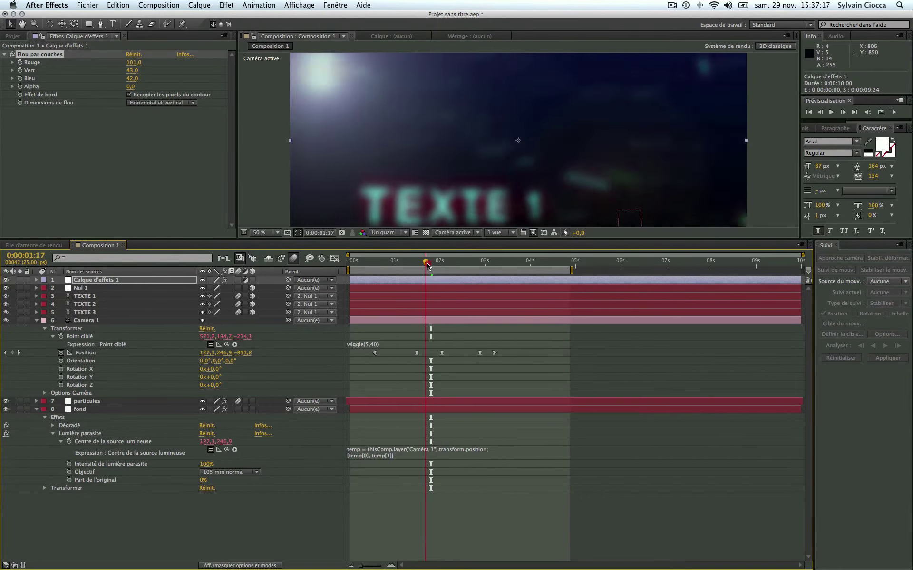
pyautogui.moveTo(441, 266); pyautogui.dragTo(433, 265)
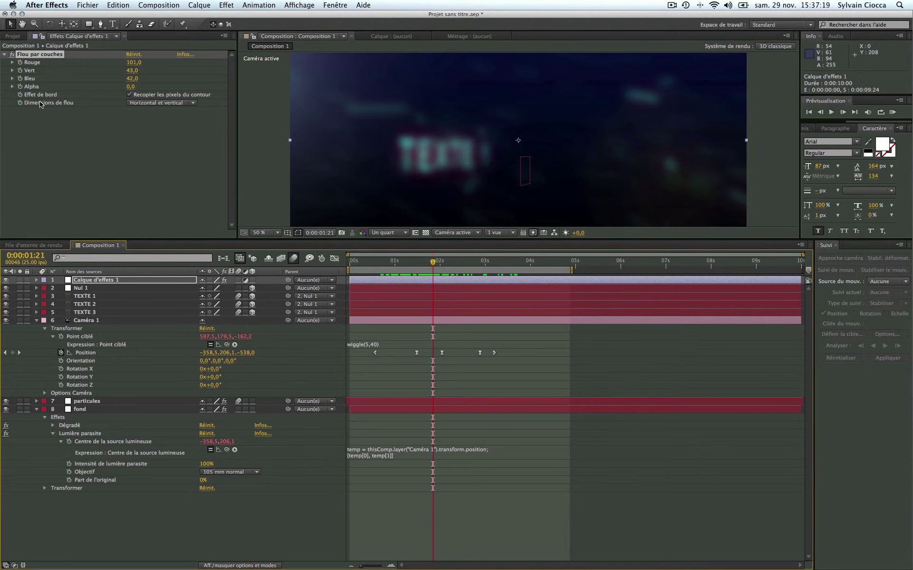
pyautogui.click(142, 103)
pyautogui.click(150, 123)
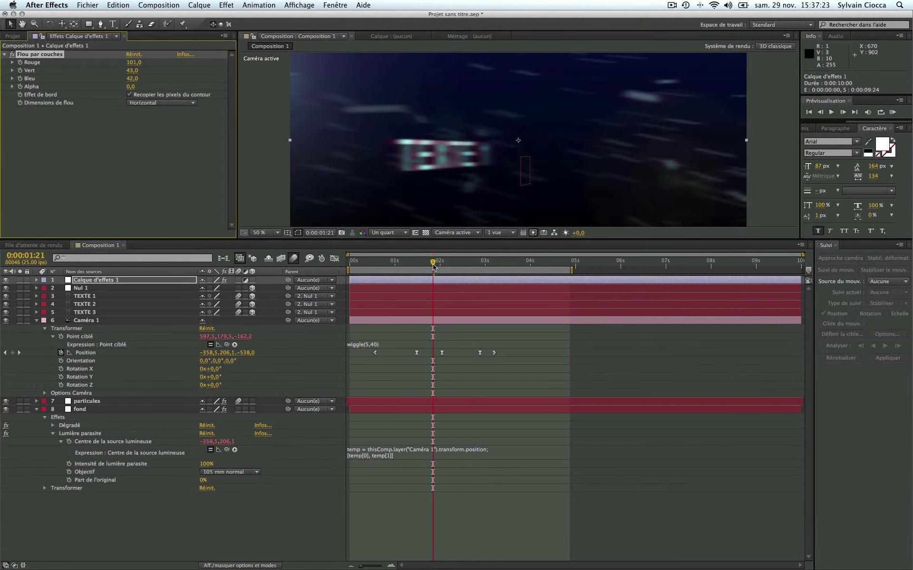
pyautogui.moveTo(434, 266)
pyautogui.mouseDown()
pyautogui.moveTo(450, 268)
pyautogui.moveTo(387, 263)
pyautogui.mouseUp()
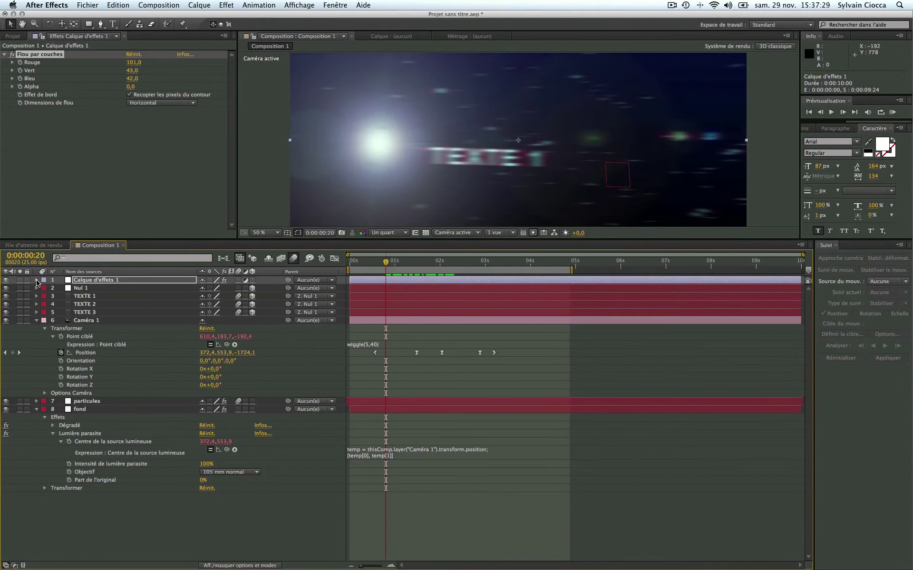
# - Add a wiggle expression to the Opacité of Calque d'effets 1
pyautogui.click(37, 280)
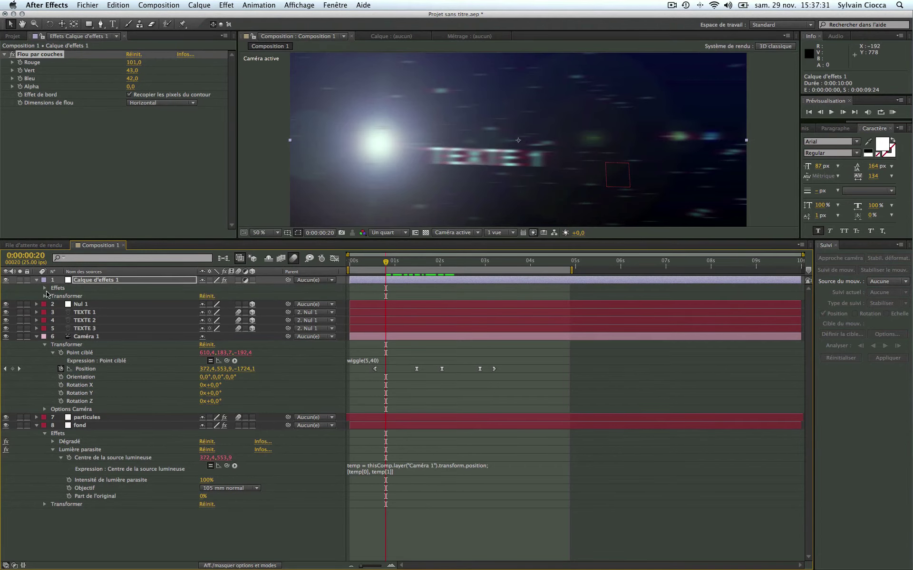
pyautogui.click(87, 282)
pyautogui.press('t')
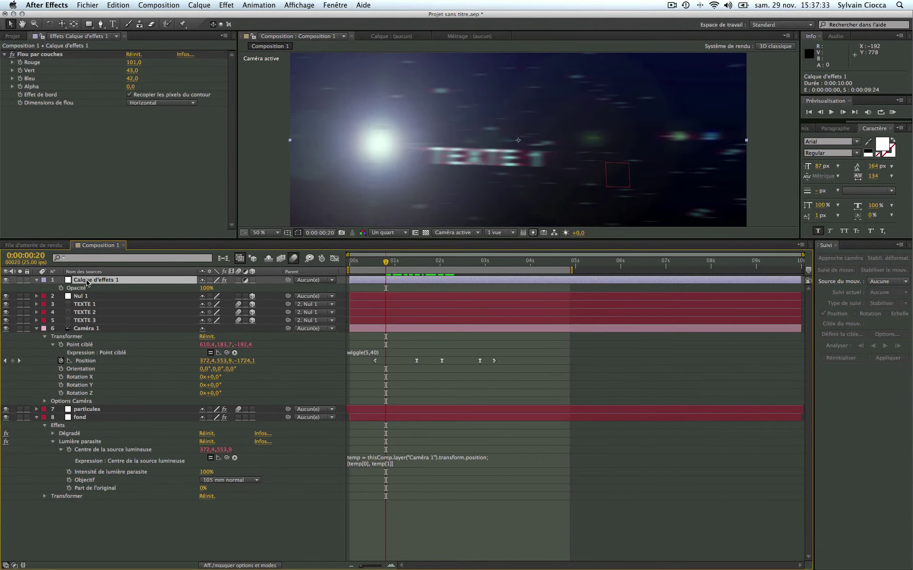
pyautogui.keyDown('alt'); pyautogui.click(61, 288); pyautogui.keyUp('alt')
pyautogui.write('wiggle(5,70)')
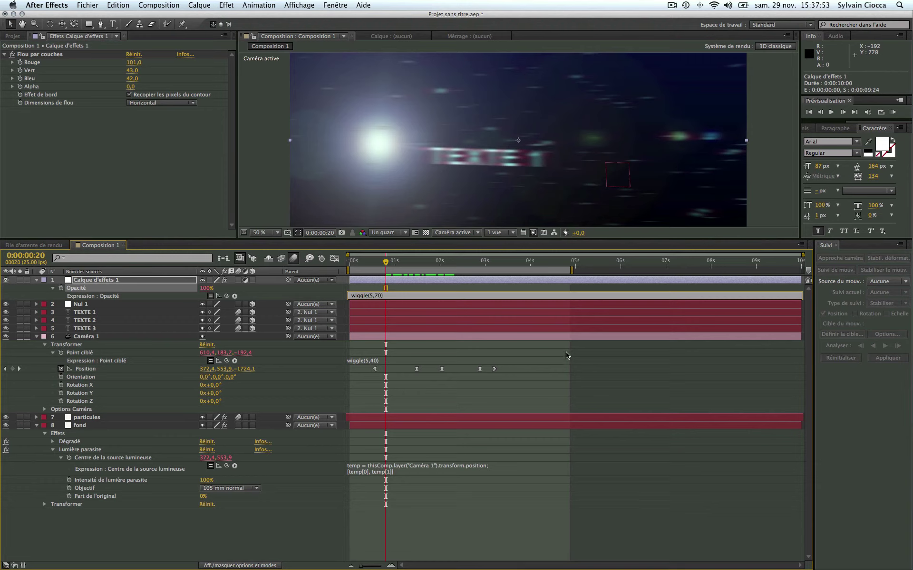
pyautogui.click(570, 363)
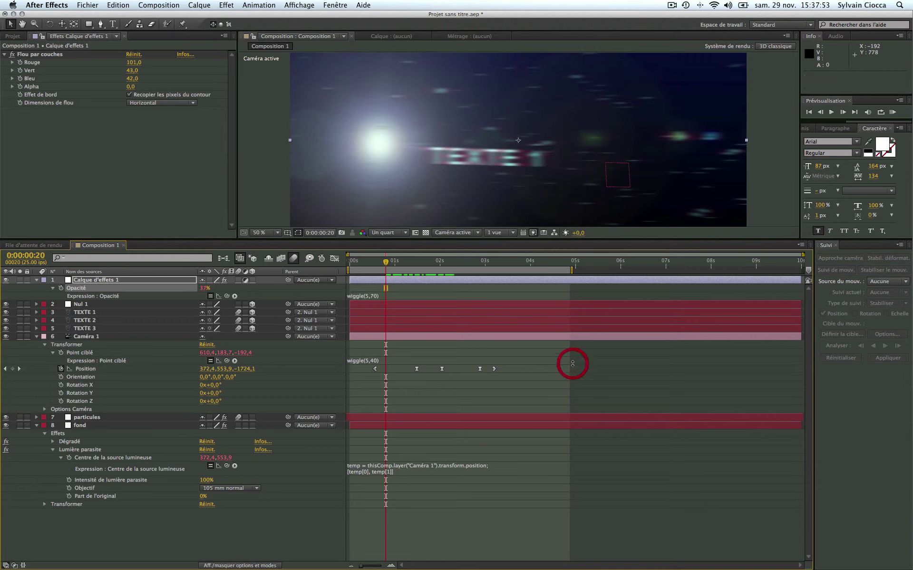
# - Preview the flicker, strengthen the expression to wiggle(5,300), and return to 0:00:00:00
pyautogui.press('space')
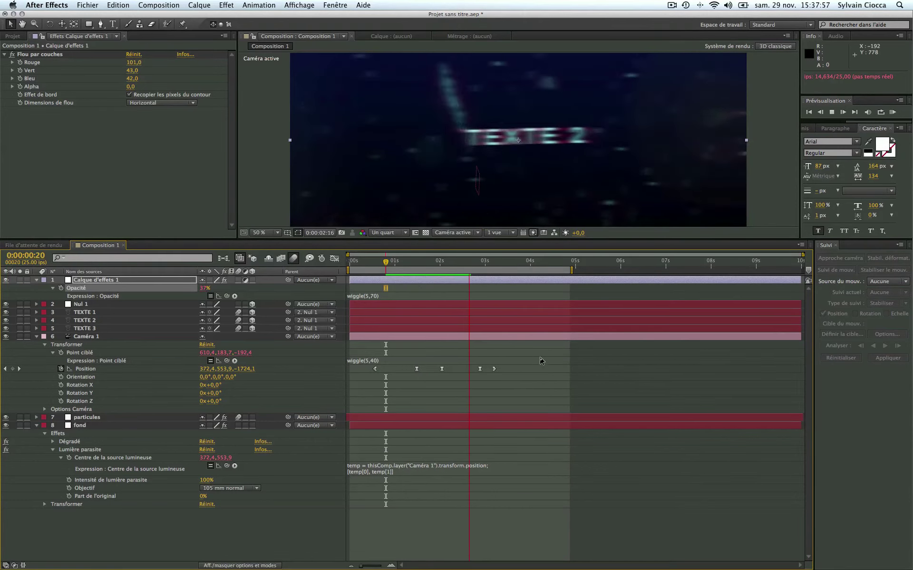
pyautogui.press('space')
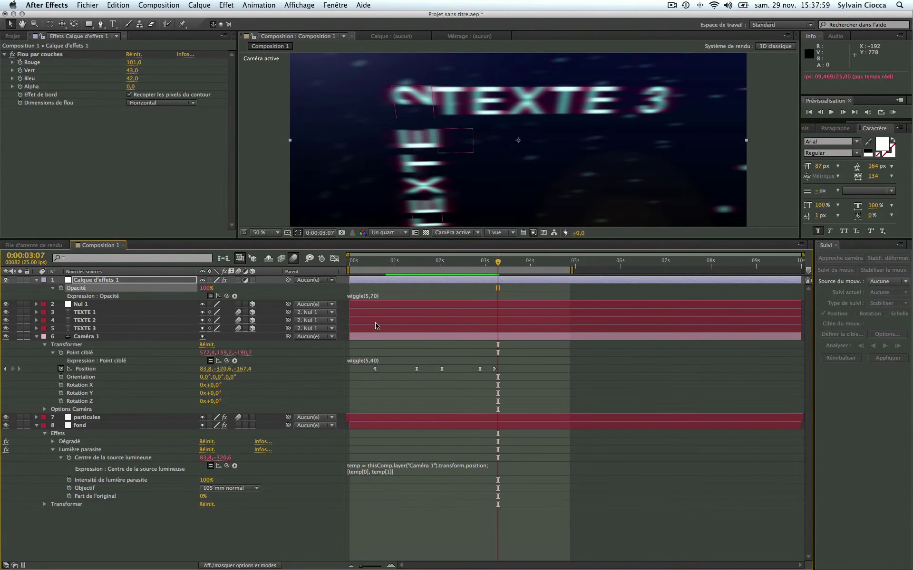
pyautogui.click(375, 296)
pyautogui.write('30')
pyautogui.press('KP_Enter')
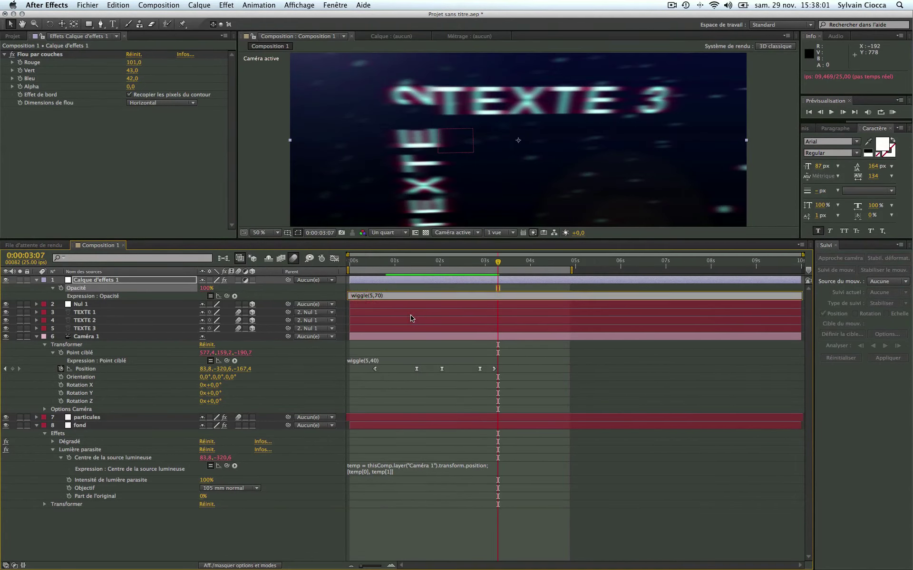
pyautogui.click(584, 393)
pyautogui.moveTo(499, 266); pyautogui.dragTo(327, 262)
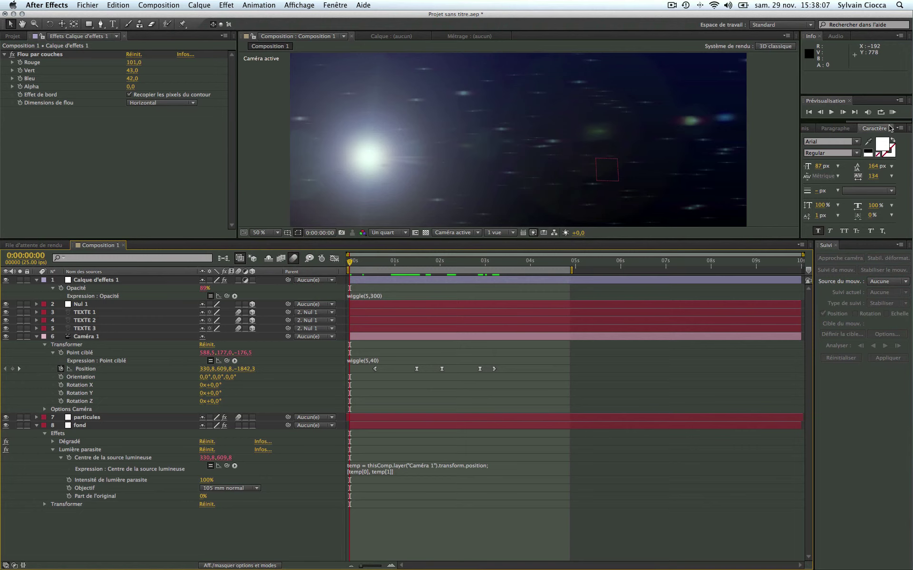
# - Play RAM previews of the whole flythrough, then show the File d'attente de rendu panel
pyautogui.click(892, 113)
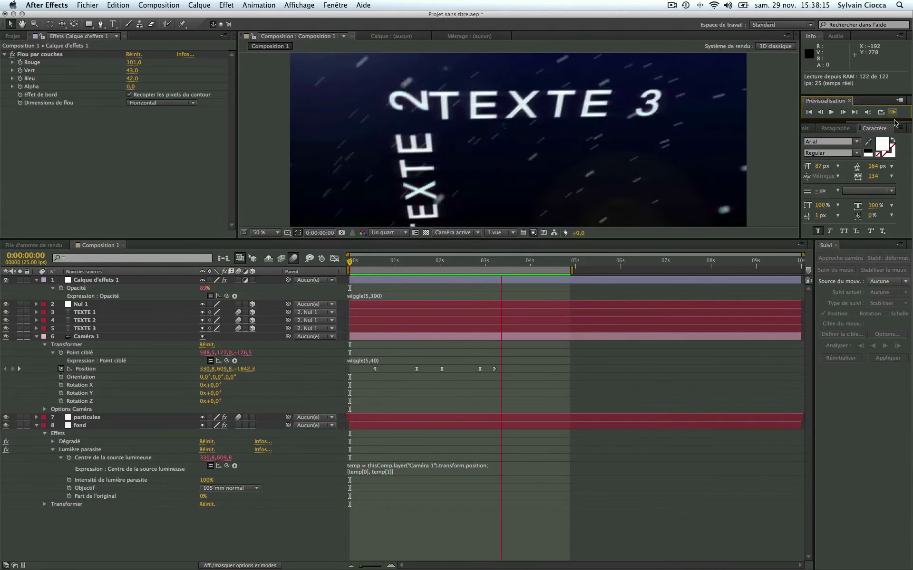
pyautogui.click(892, 119)
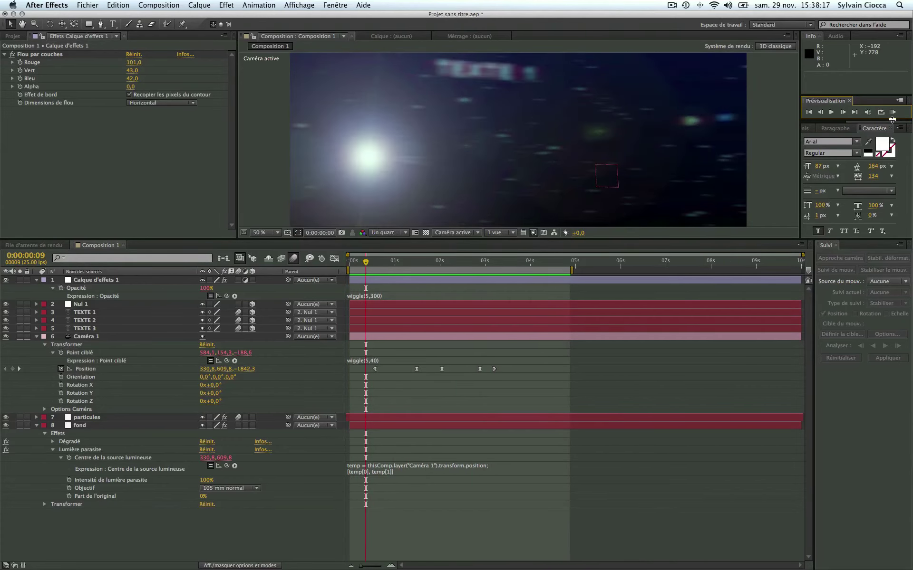
pyautogui.press('KP_0')
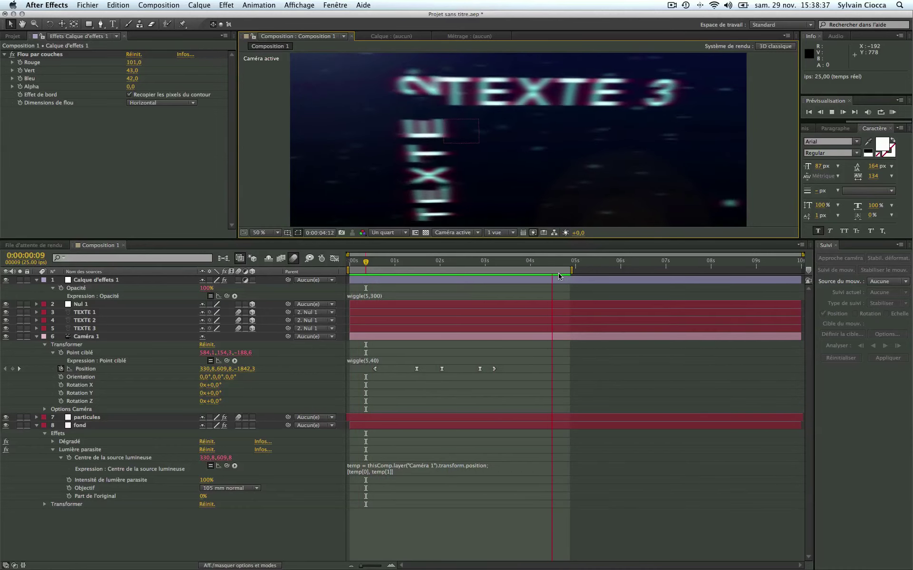
pyautogui.press('space')
pyautogui.hotkey('ctrl', 'm')
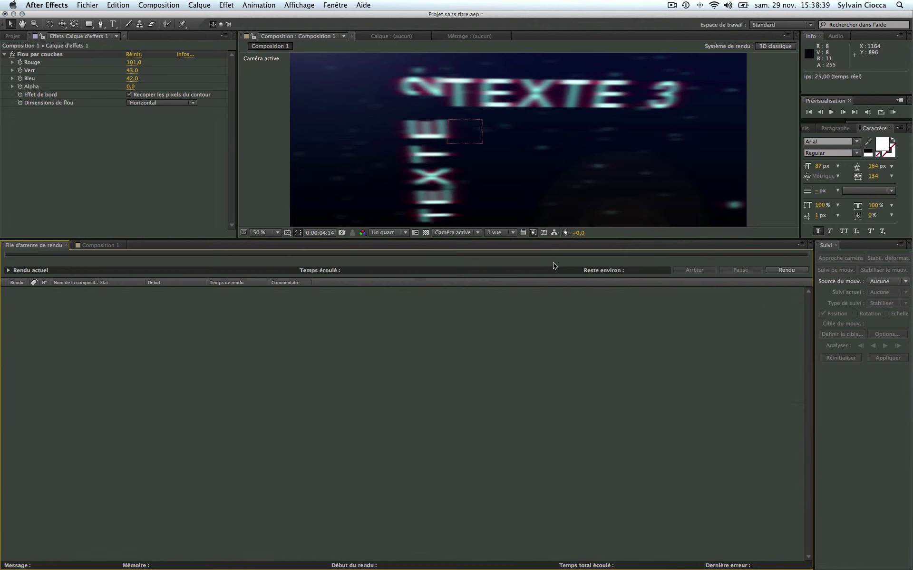